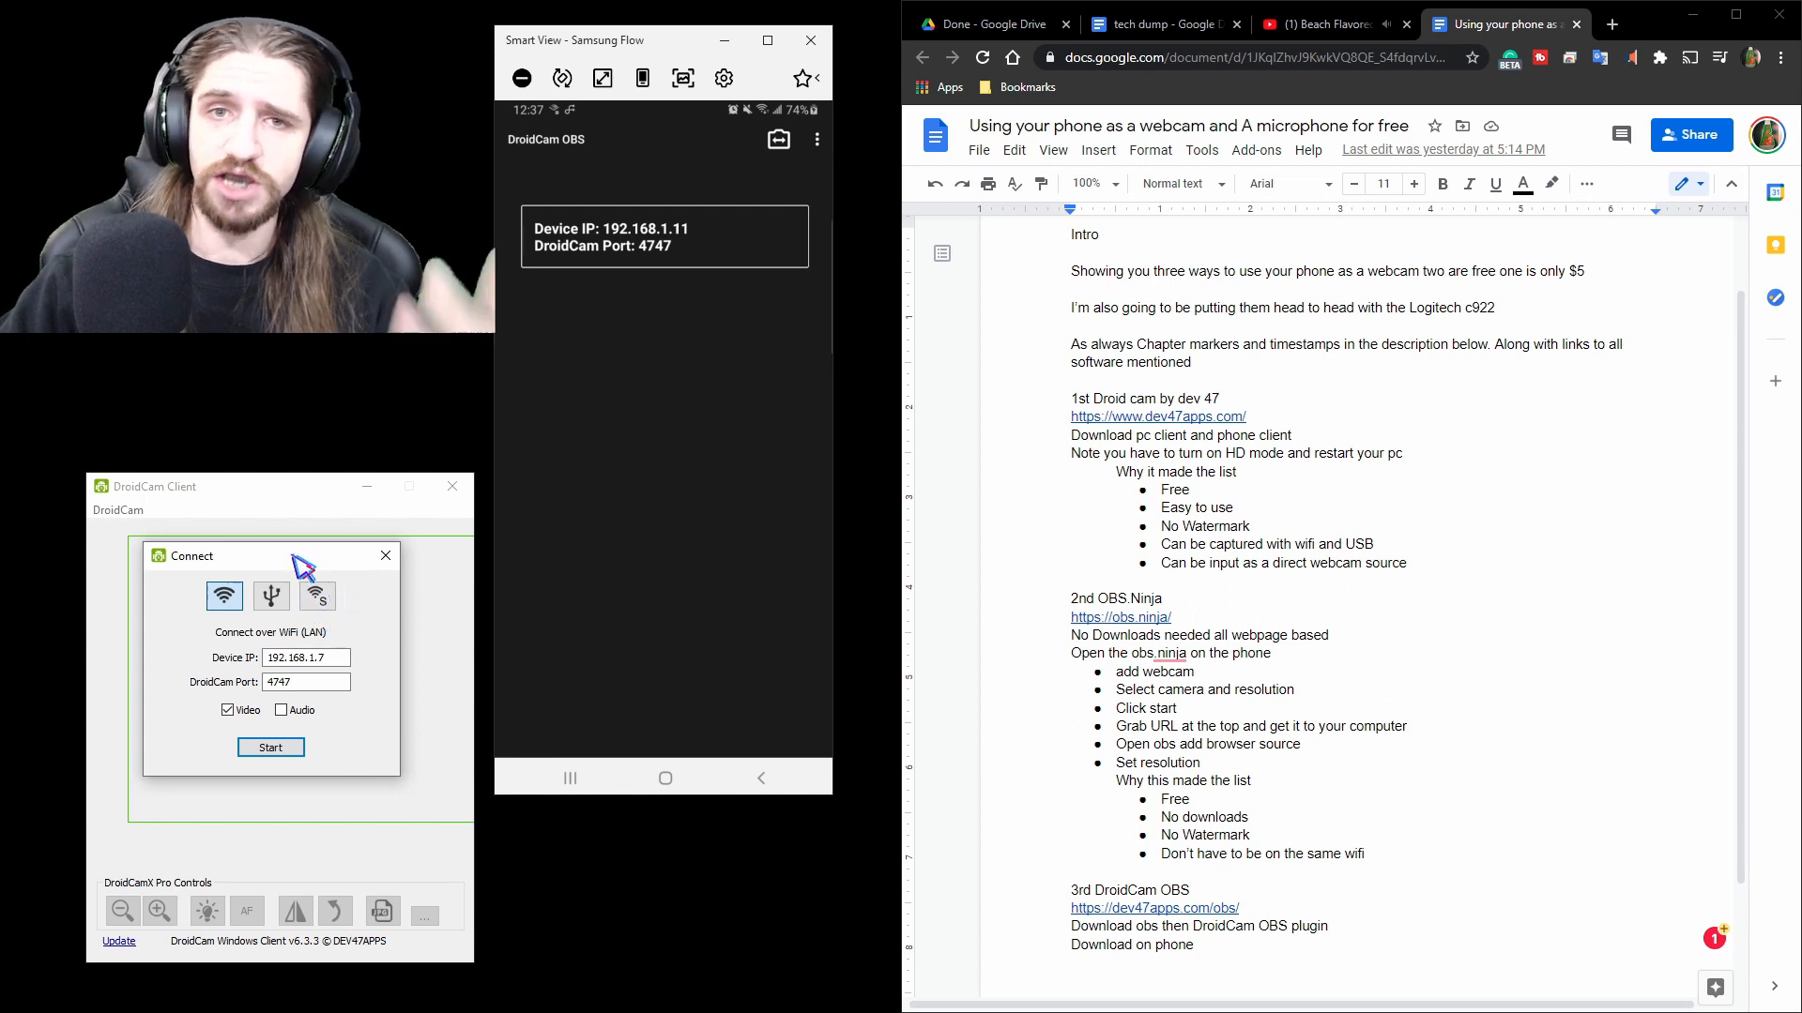
# Switch the DroidCam Connect dialog to USB mode and close the dialog.
pyautogui.moveTo(294, 557); pyautogui.dragTo(302, 580)
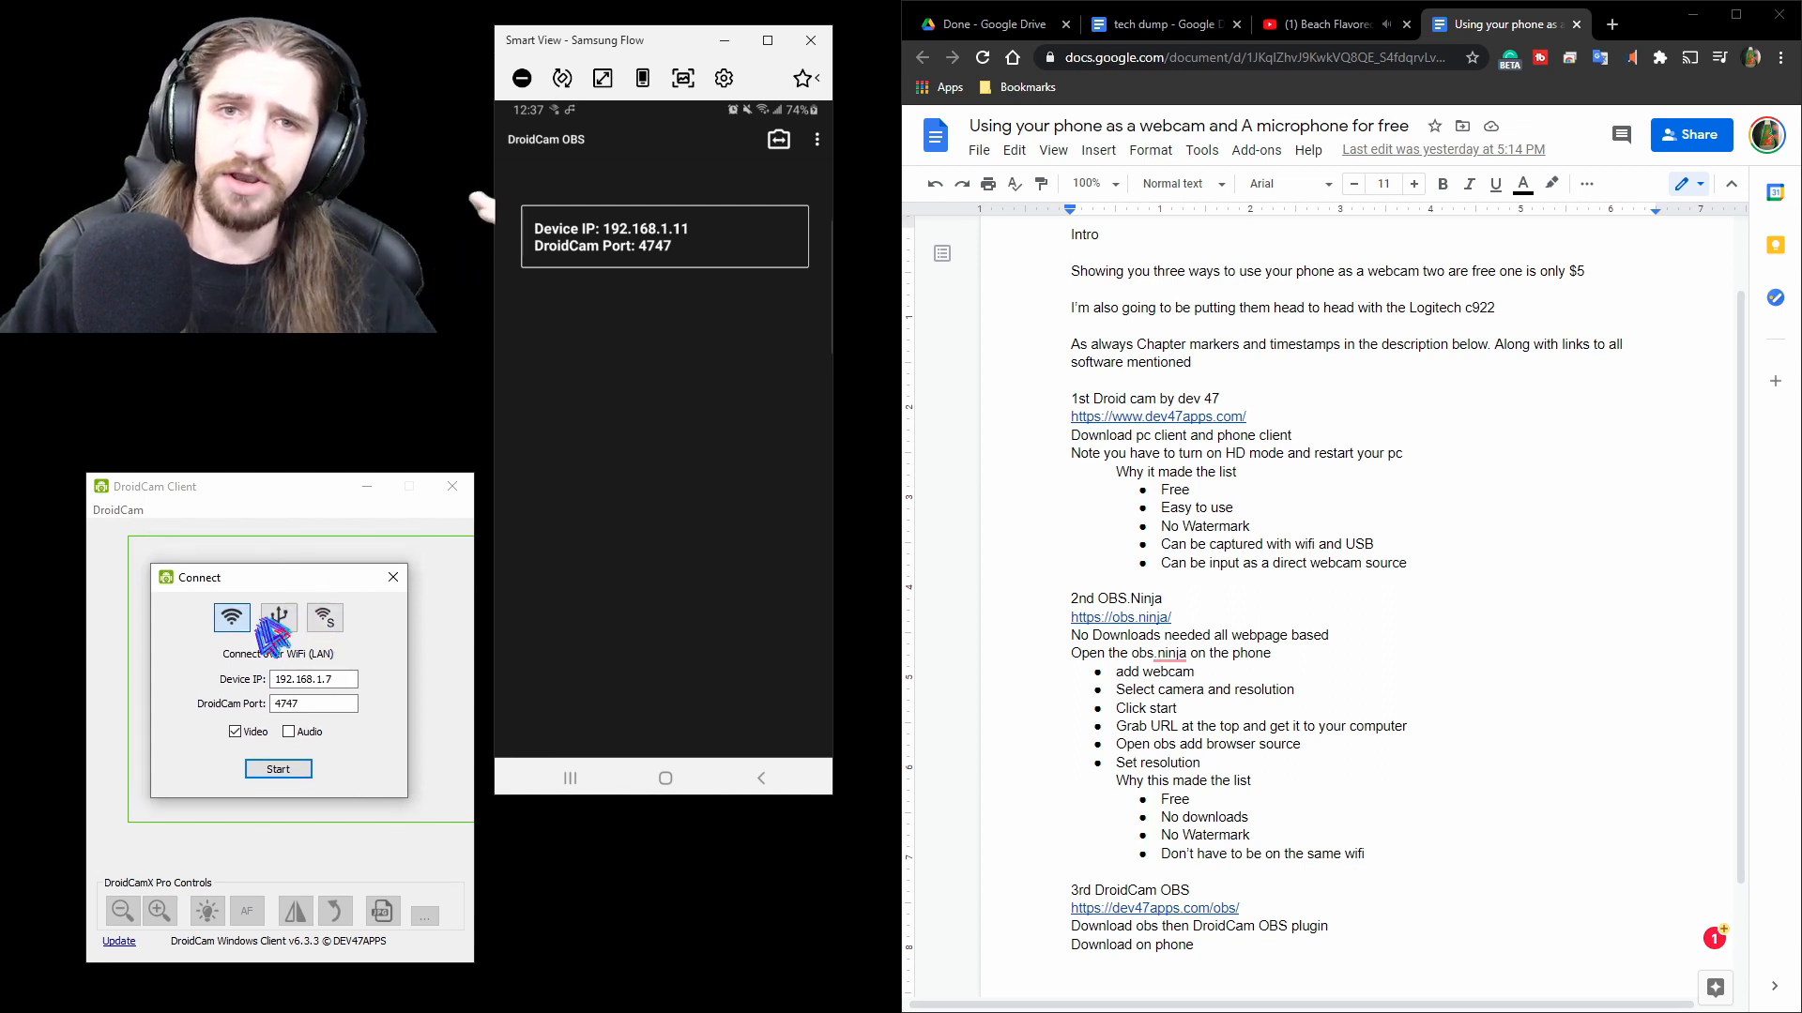
pyautogui.click(279, 617)
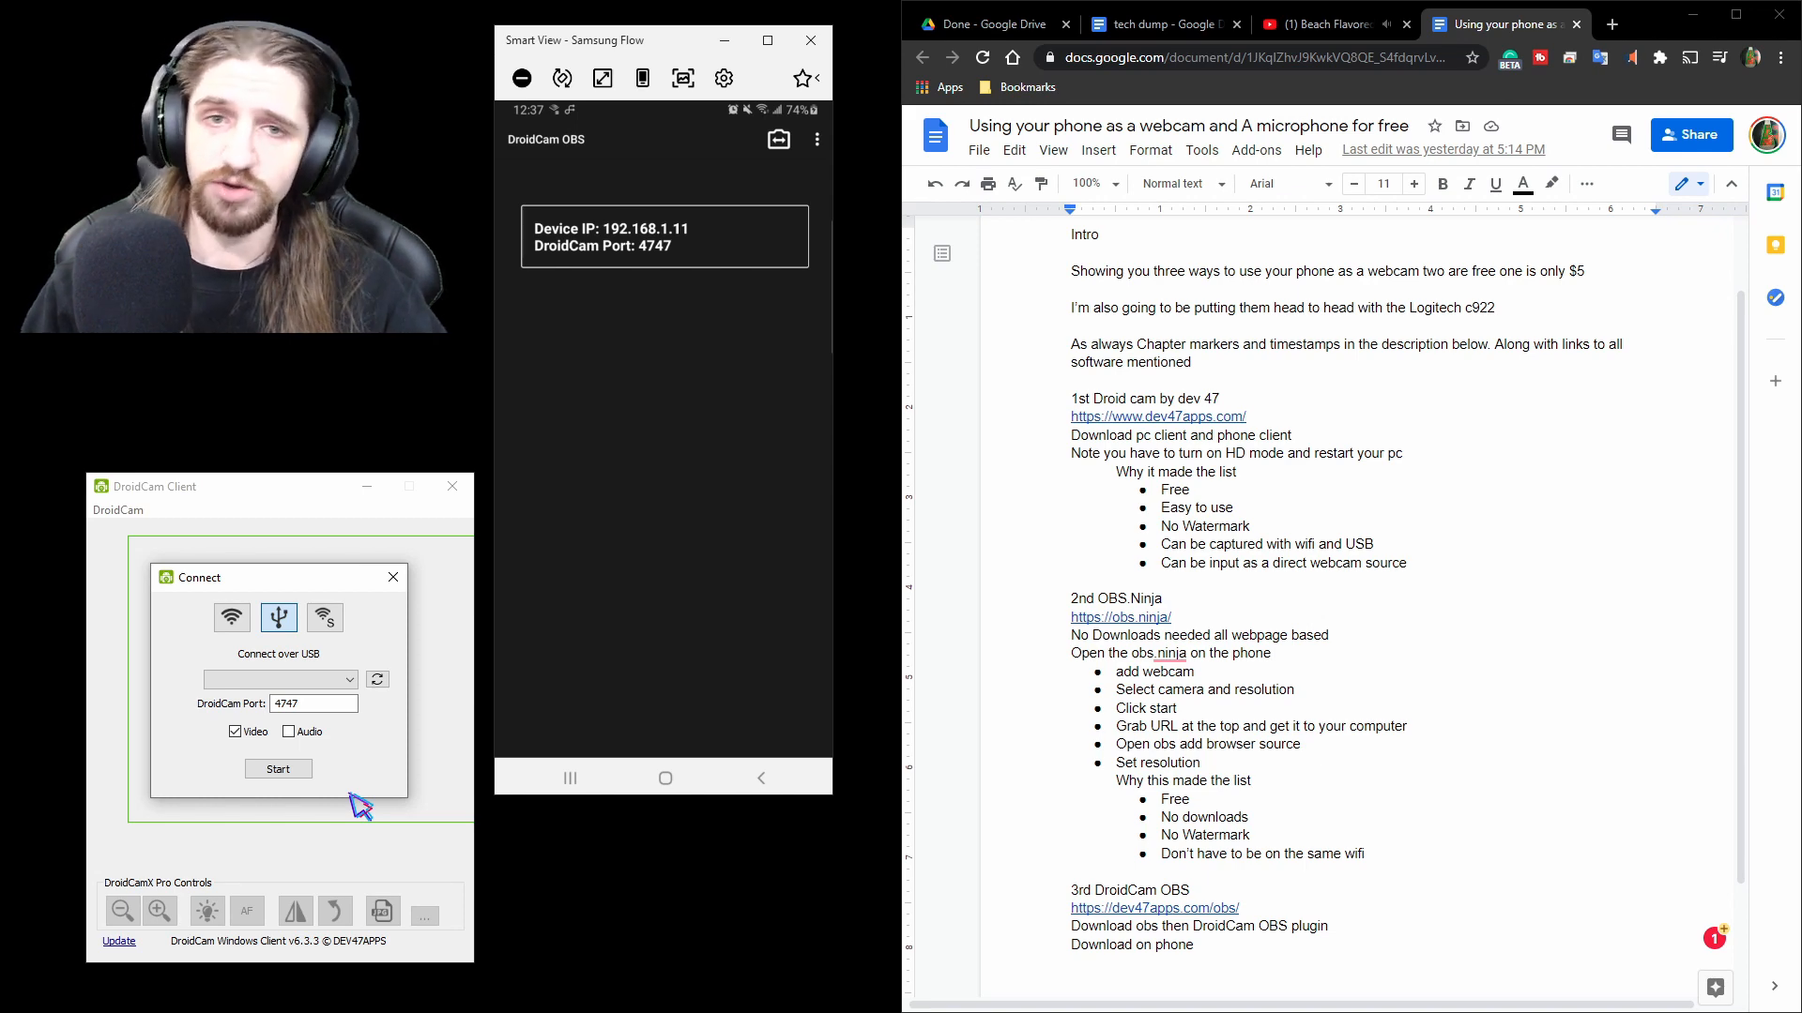
pyautogui.click(393, 577)
# Open DroidCam's HD Mode settings to review the webcam output options.
pyautogui.click(118, 509)
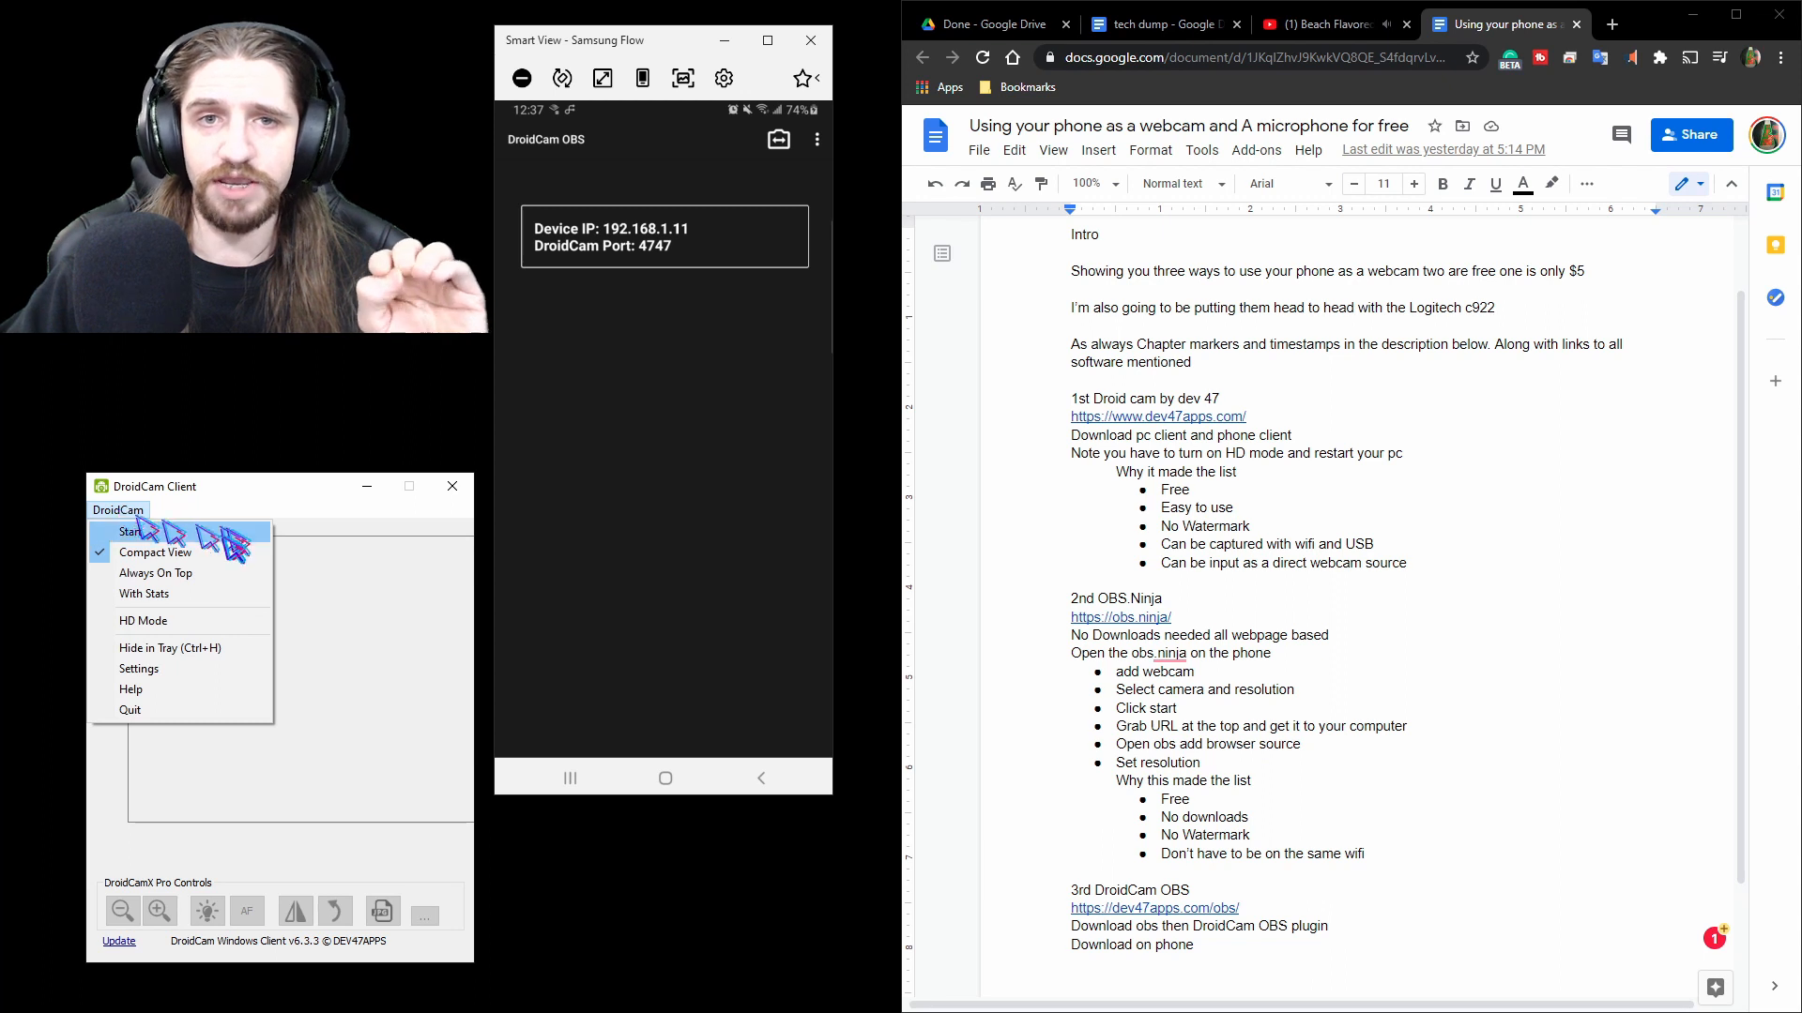
pyautogui.click(144, 622)
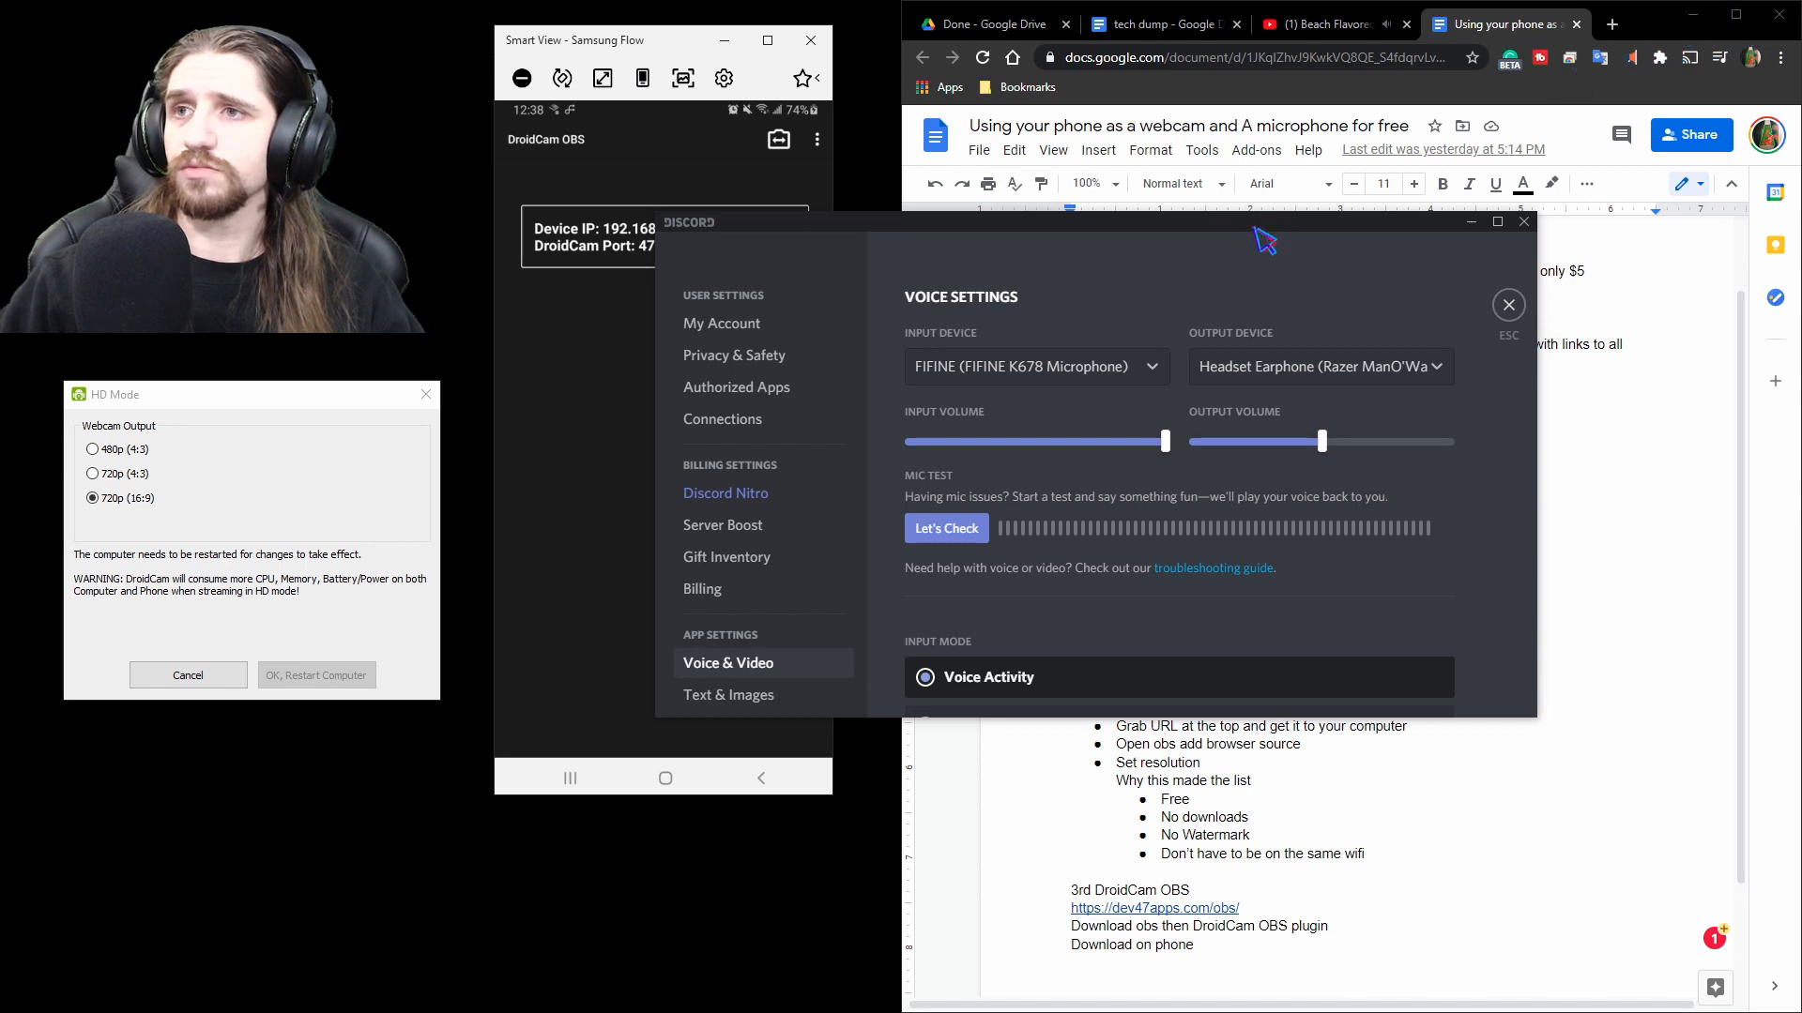
# Move the Discord settings window and scroll to its Video Settings section.
pyautogui.moveTo(1279, 218); pyautogui.dragTo(1492, 147)
pyautogui.scroll(-10, 1388, 422)
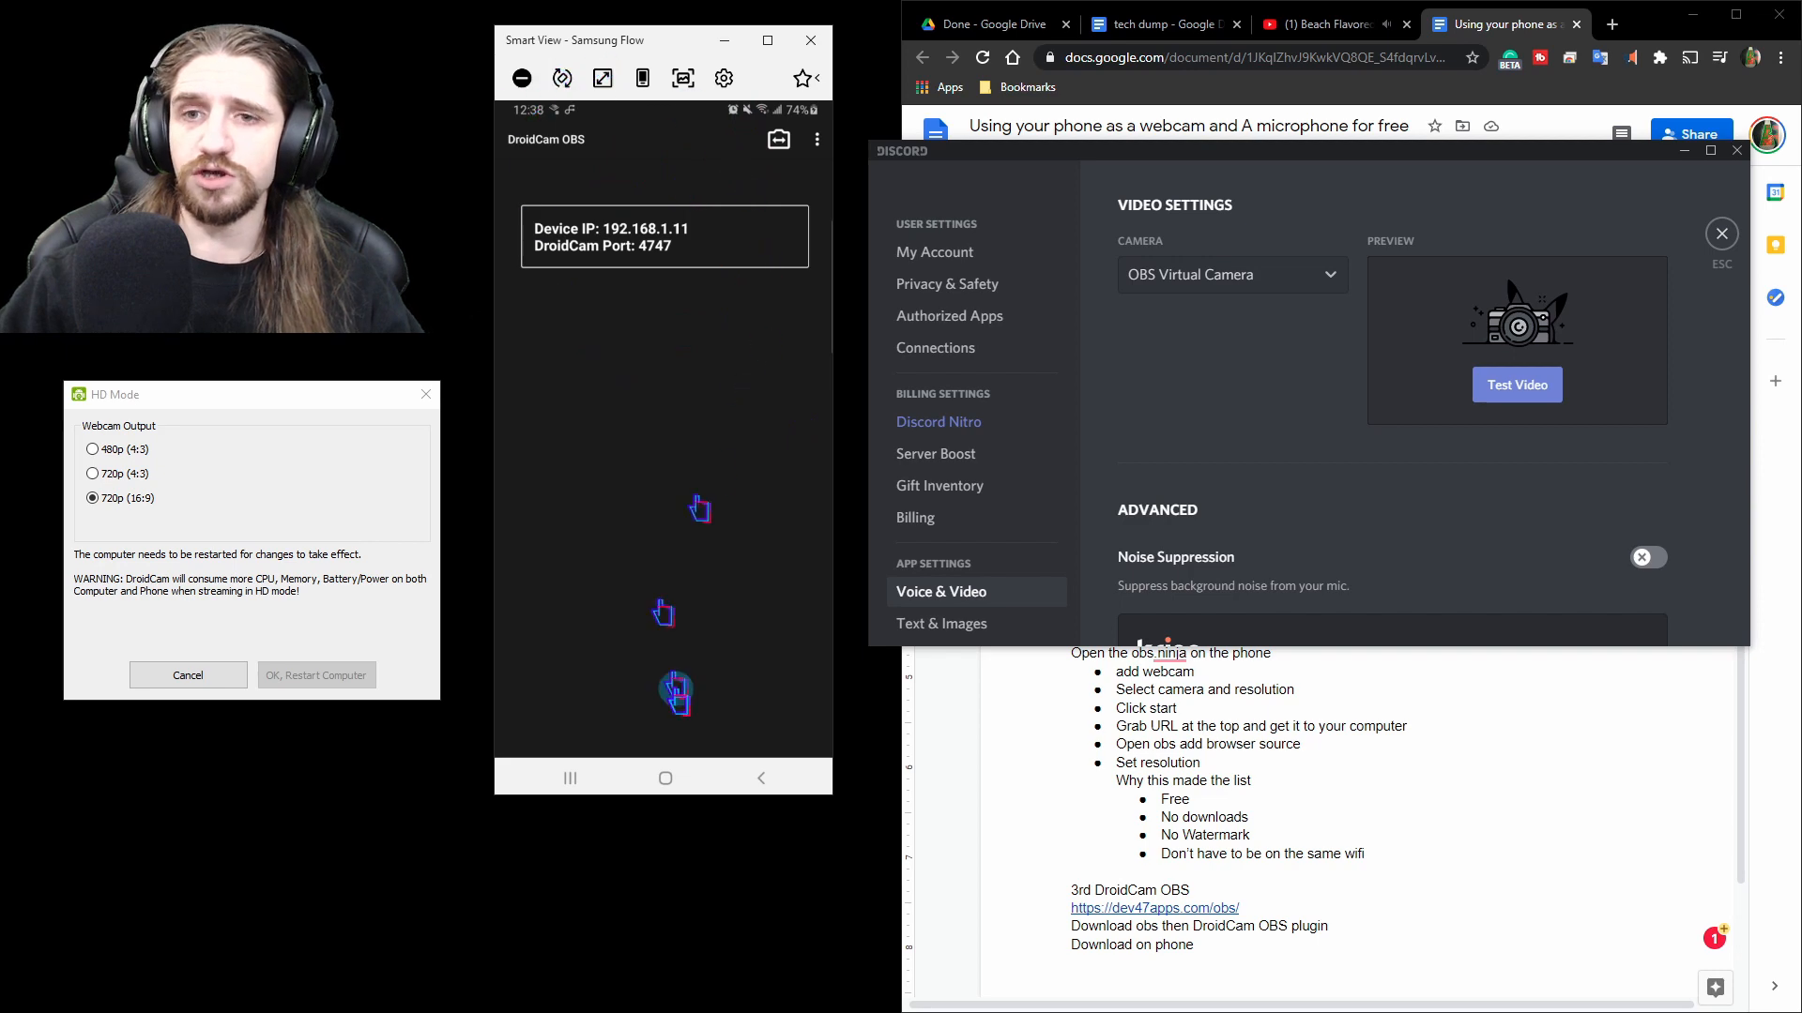
# Cancel the HD Mode dialog and launch the DroidCam app on the phone.
pyautogui.click(665, 778)
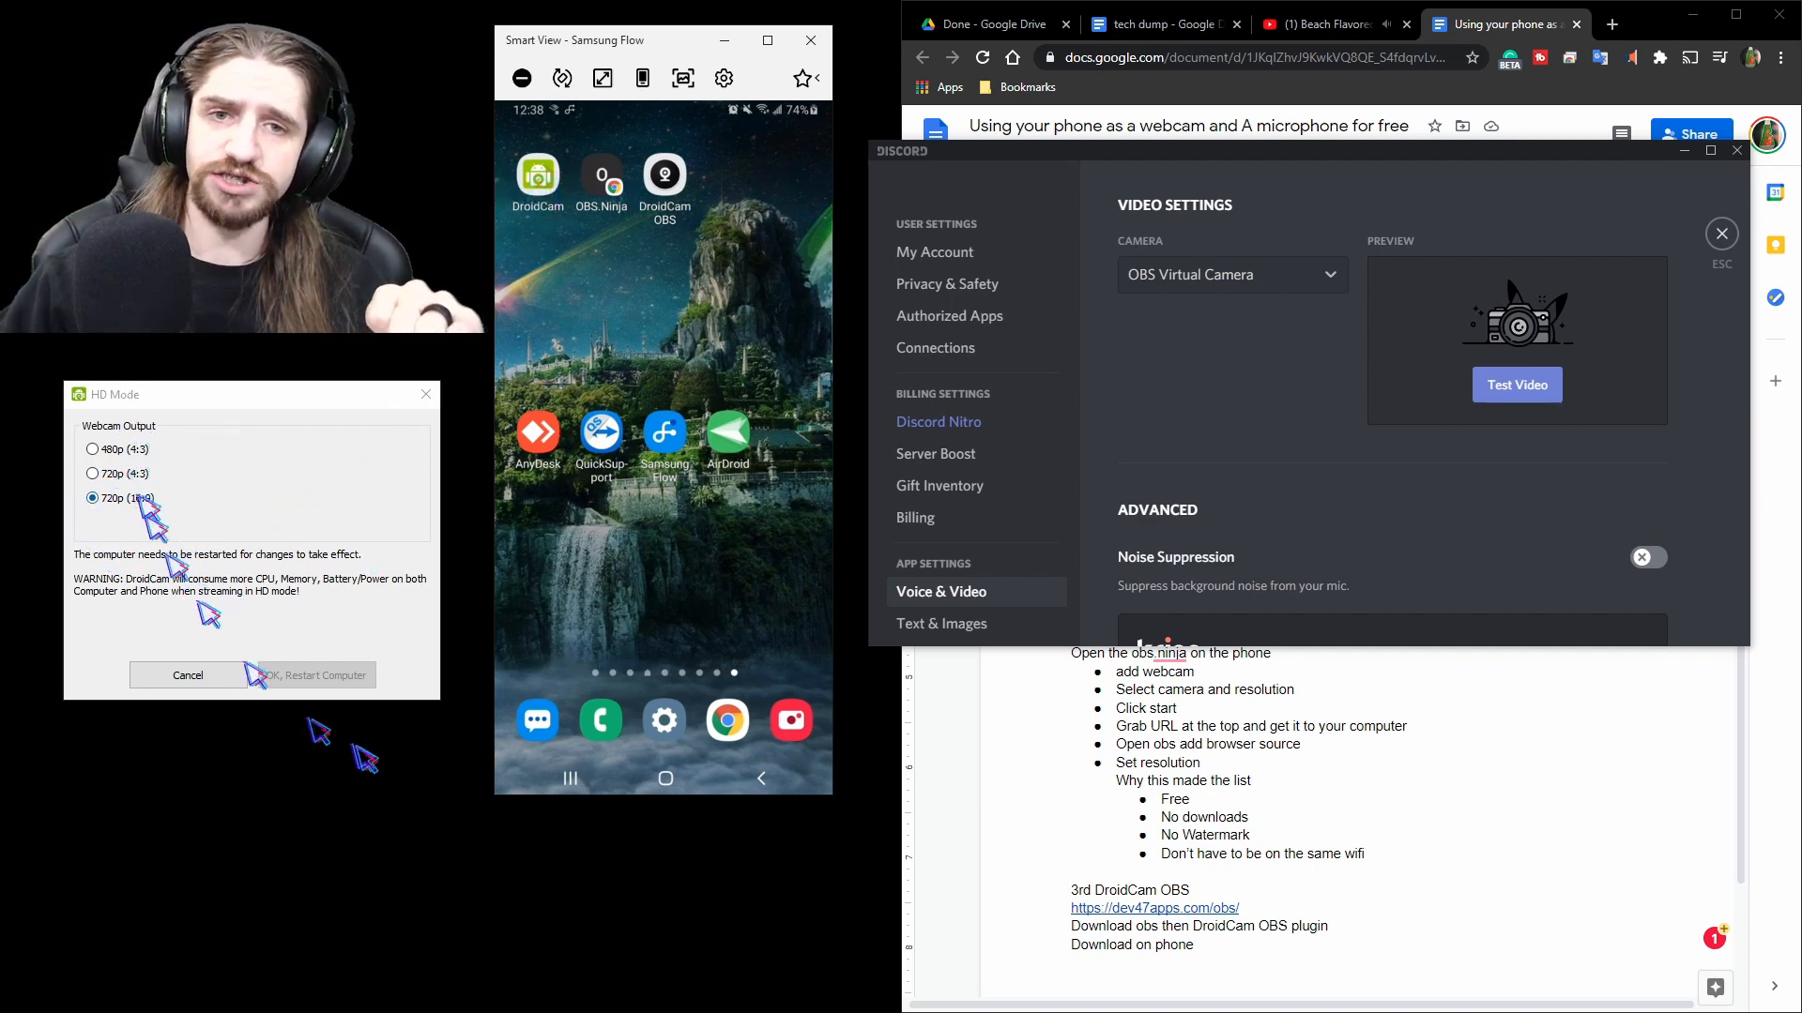
pyautogui.click(188, 677)
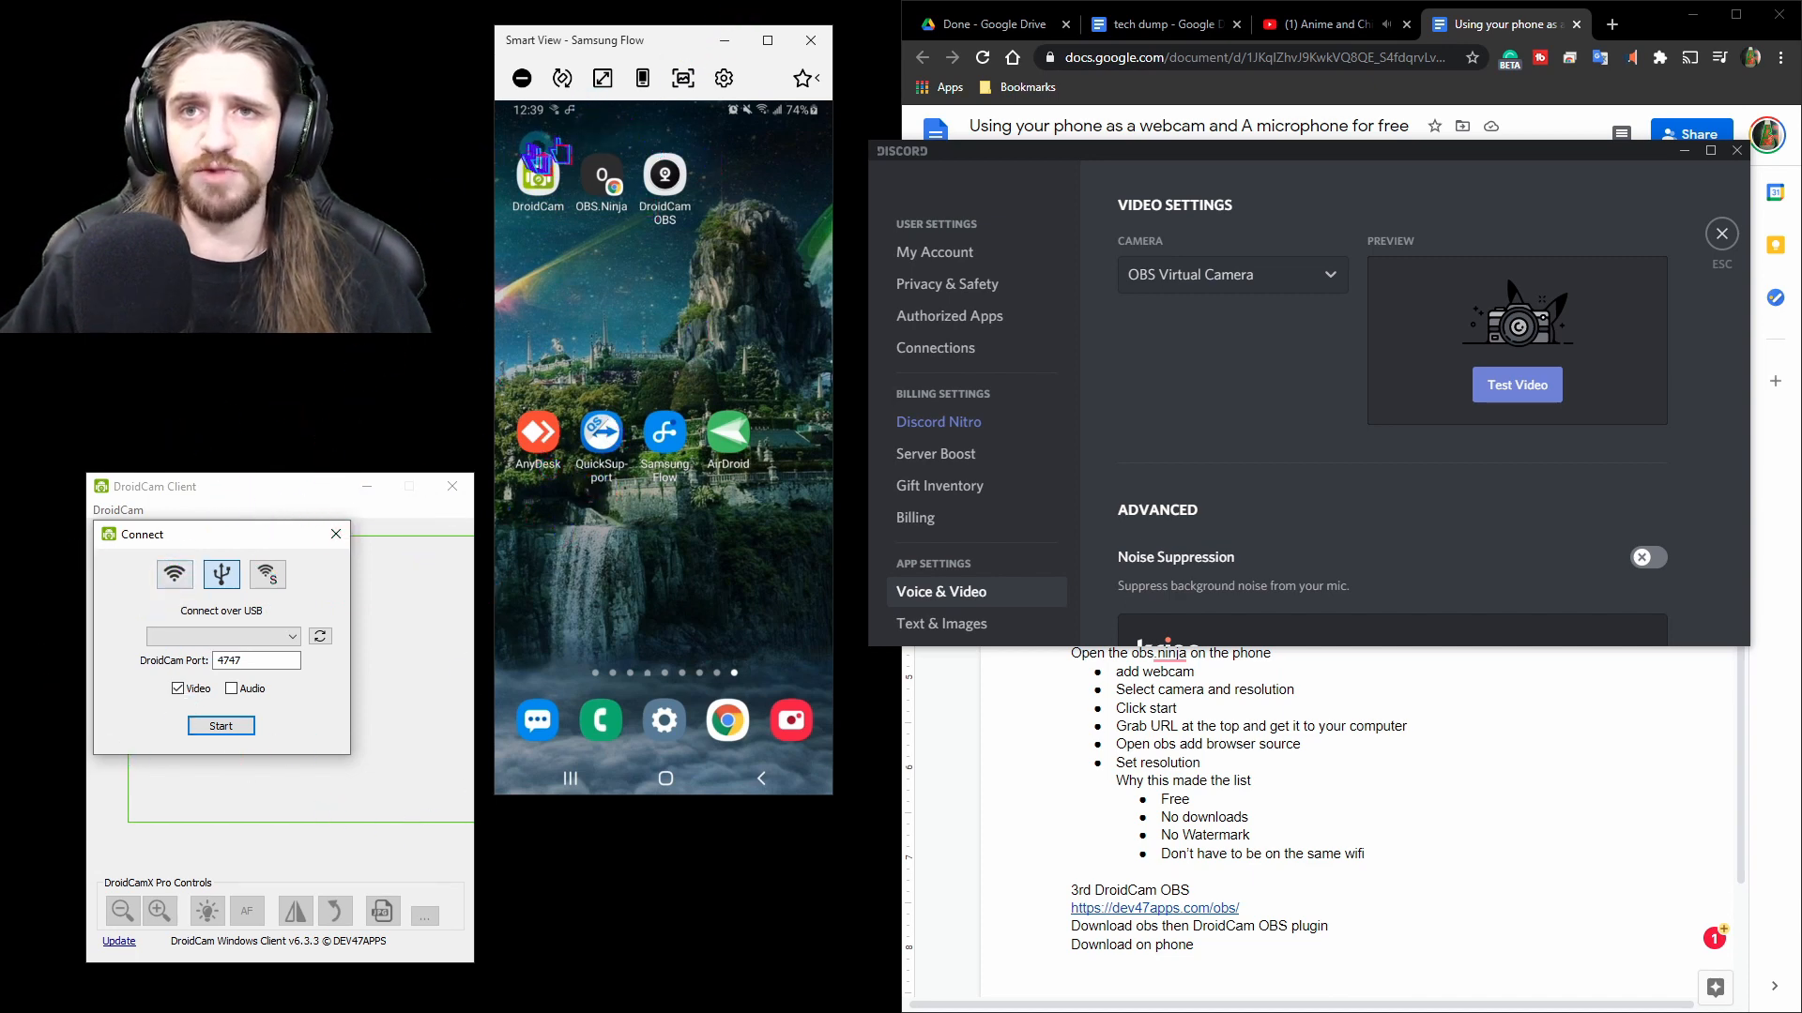
pyautogui.click(543, 188)
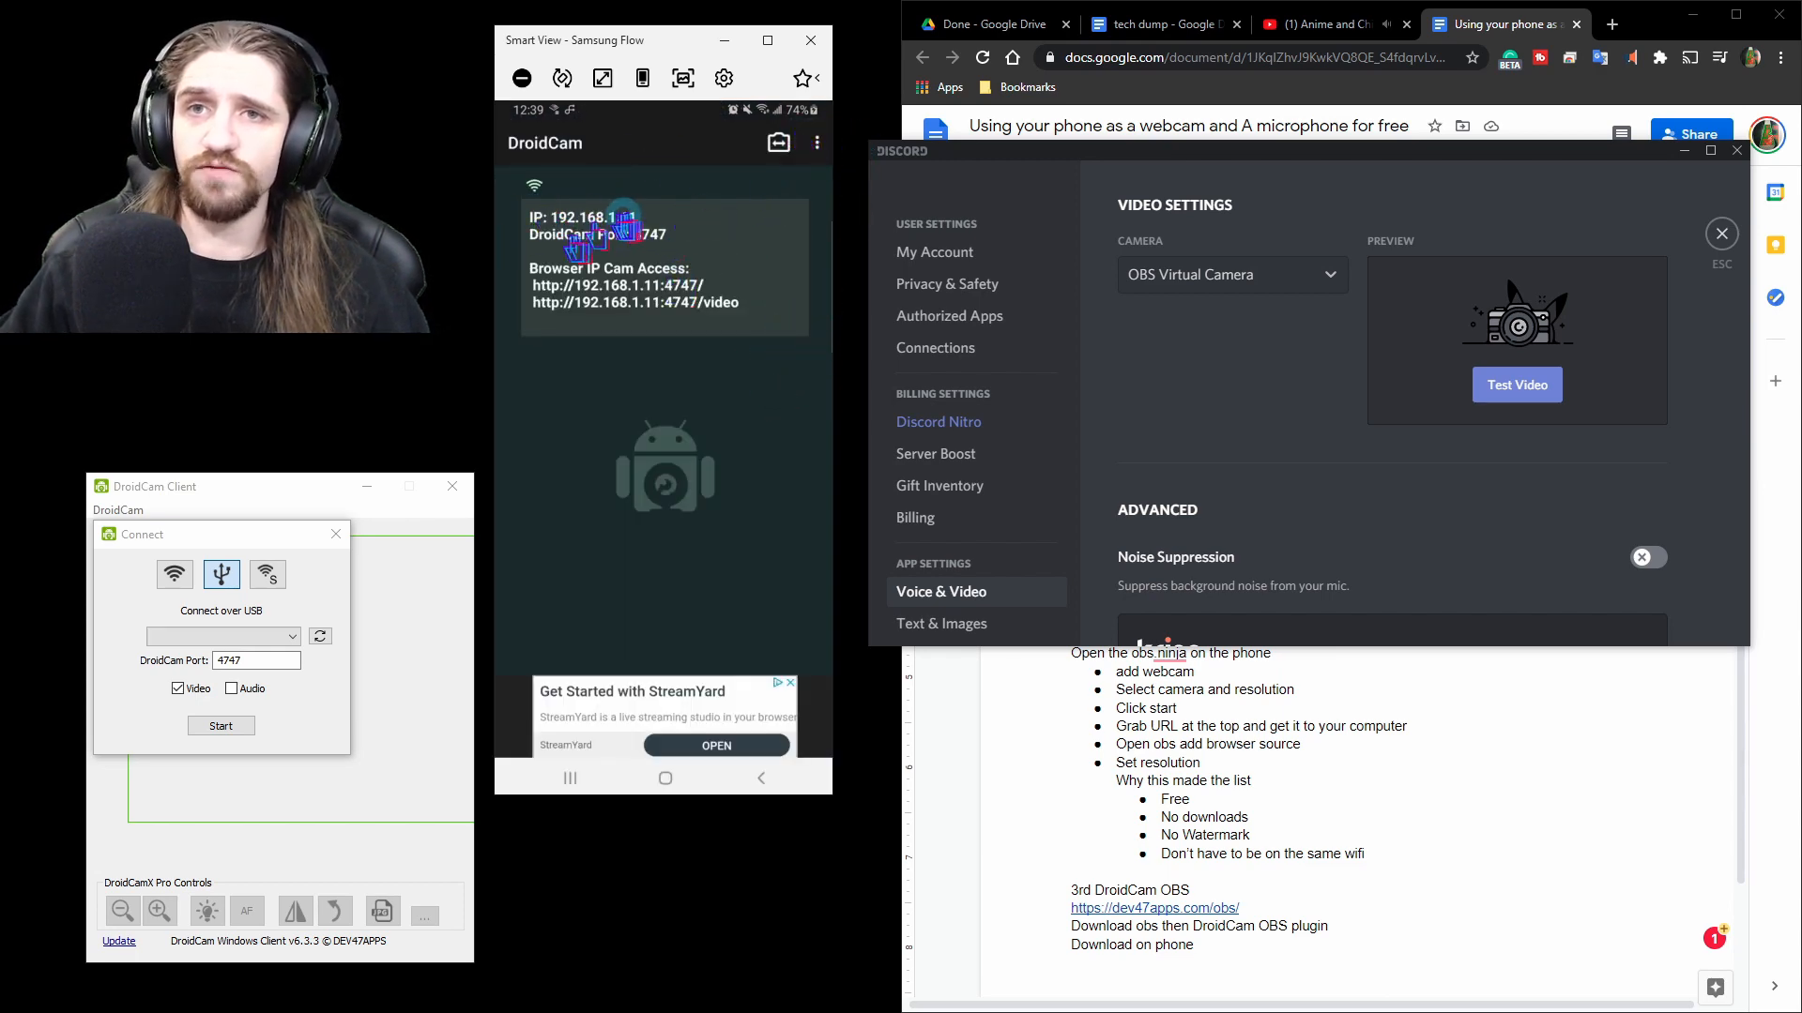
# Try to start a USB connection in the DroidCam client and dismiss the error.
pyautogui.click(175, 574)
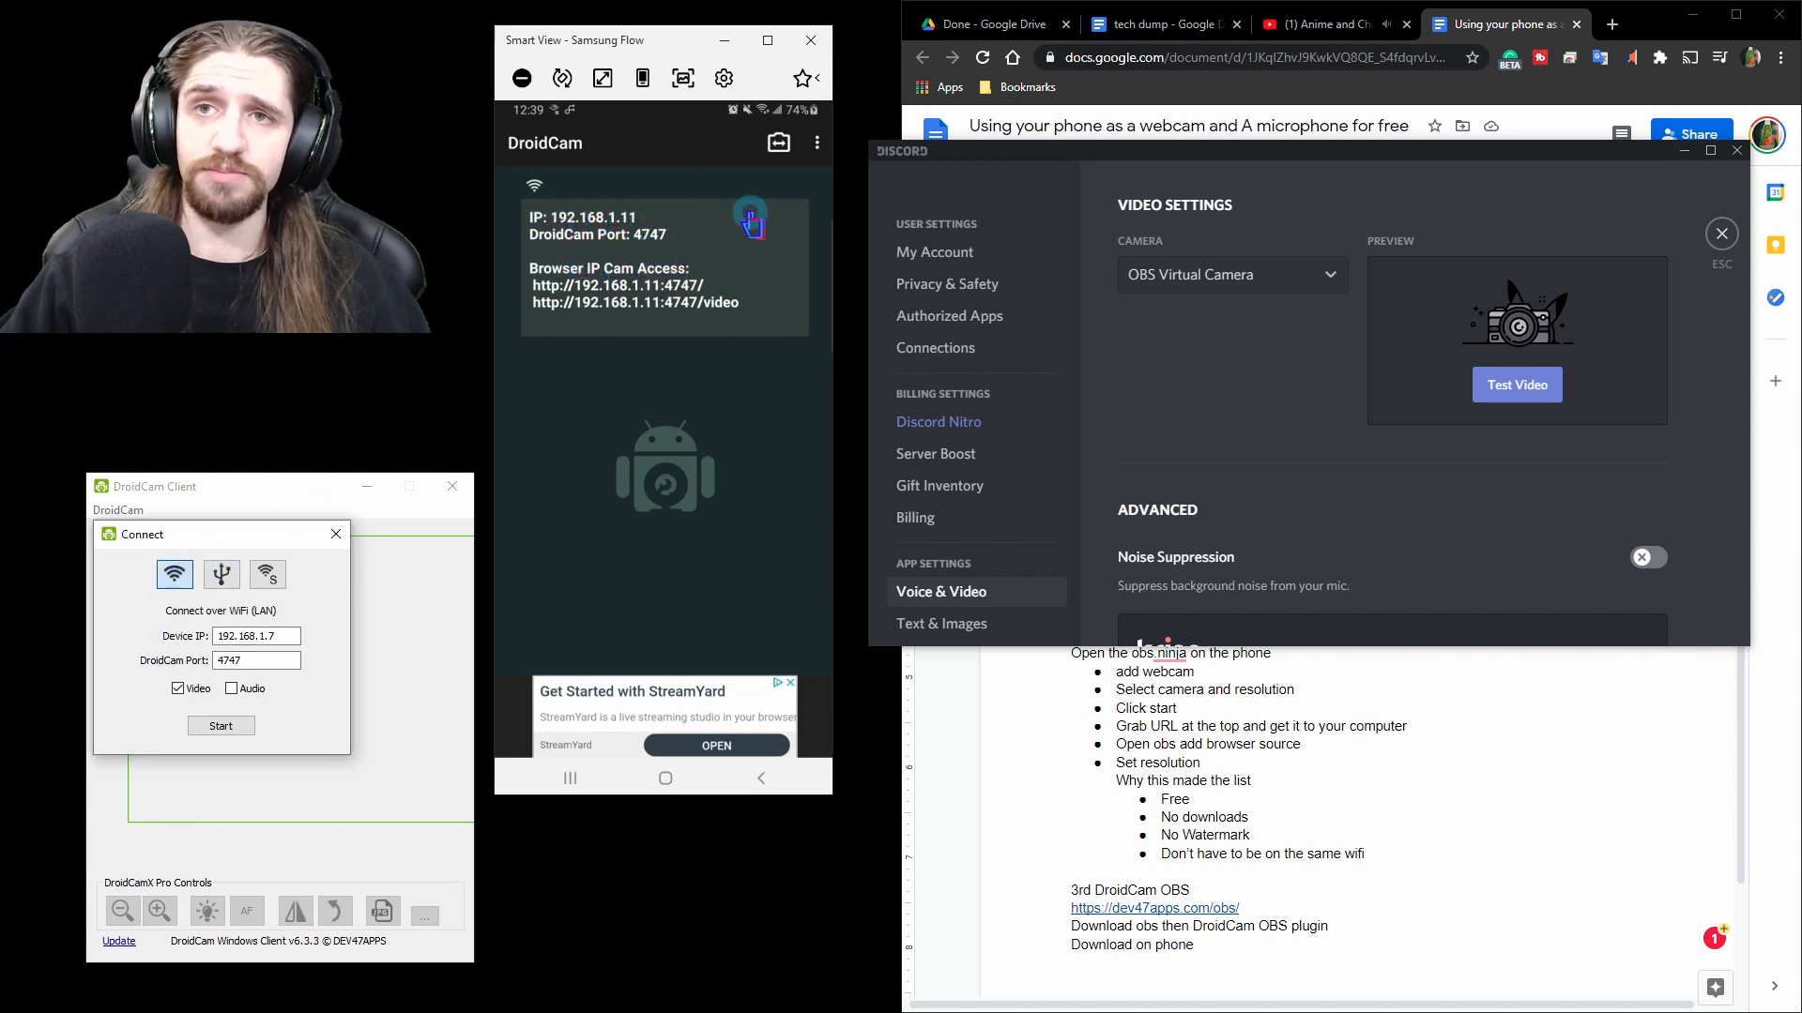
pyautogui.moveTo(680, 42); pyautogui.dragTo(694, 233)
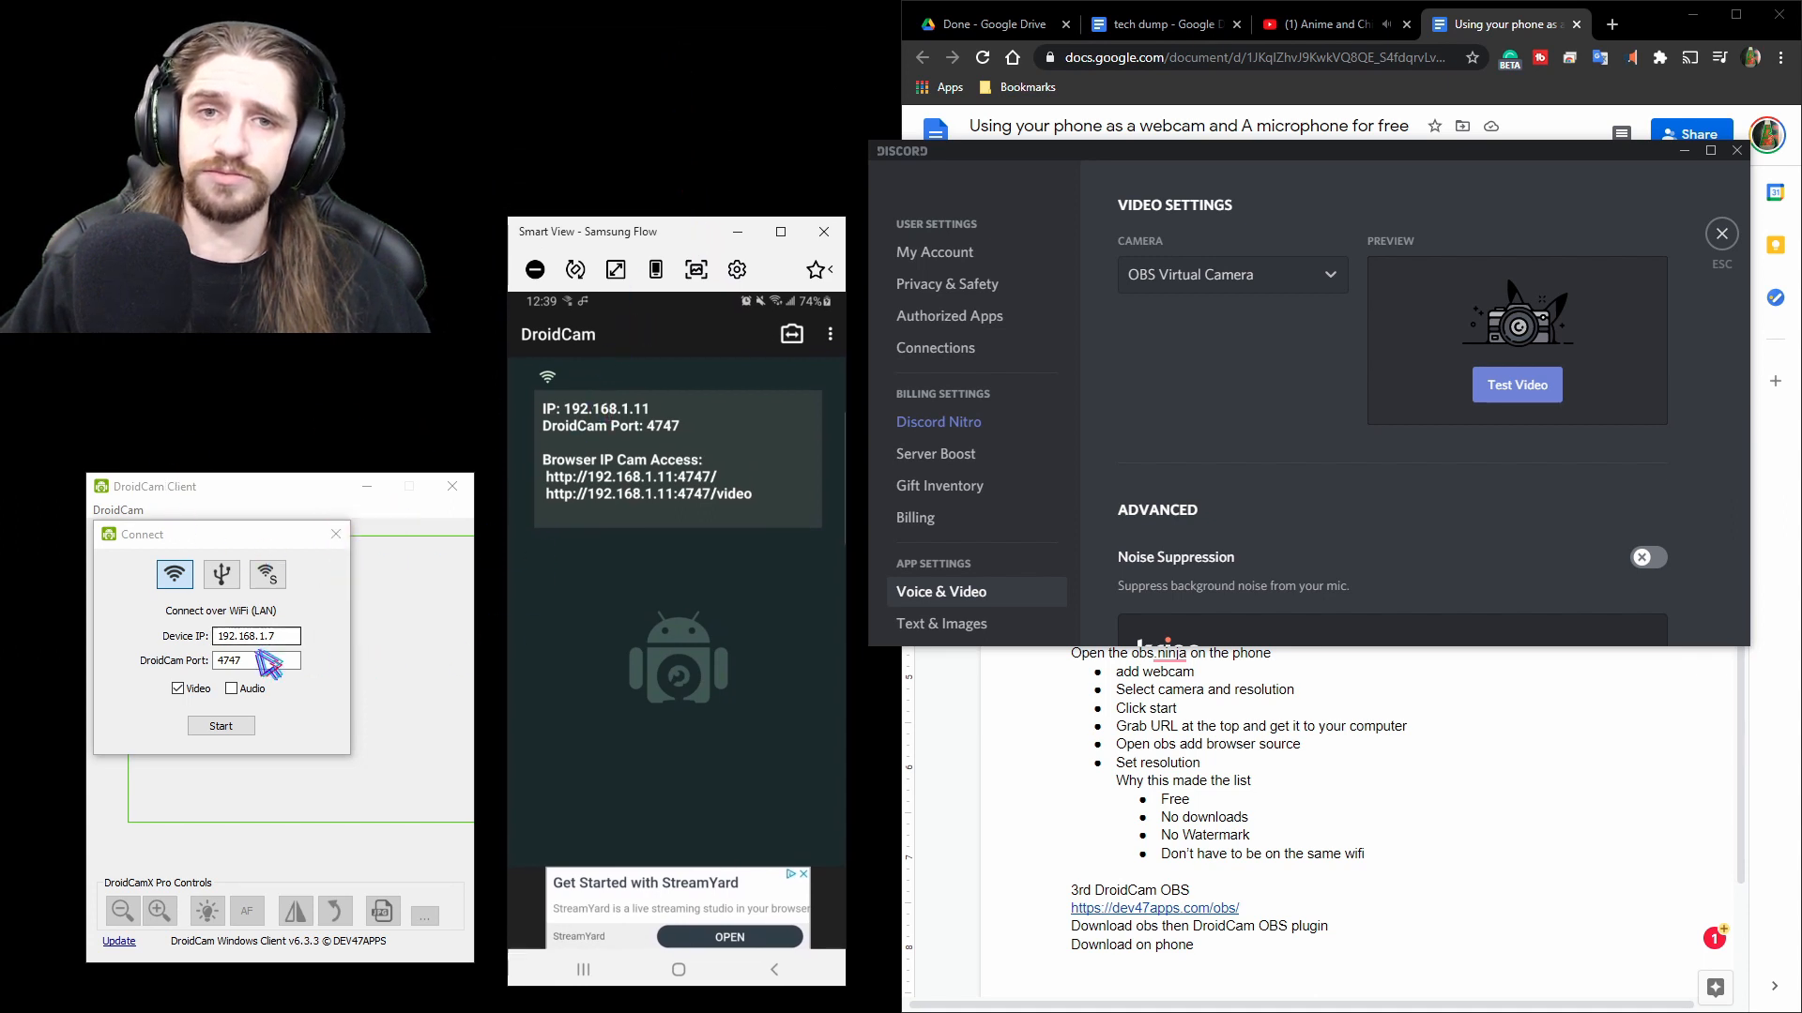
pyautogui.click(225, 577)
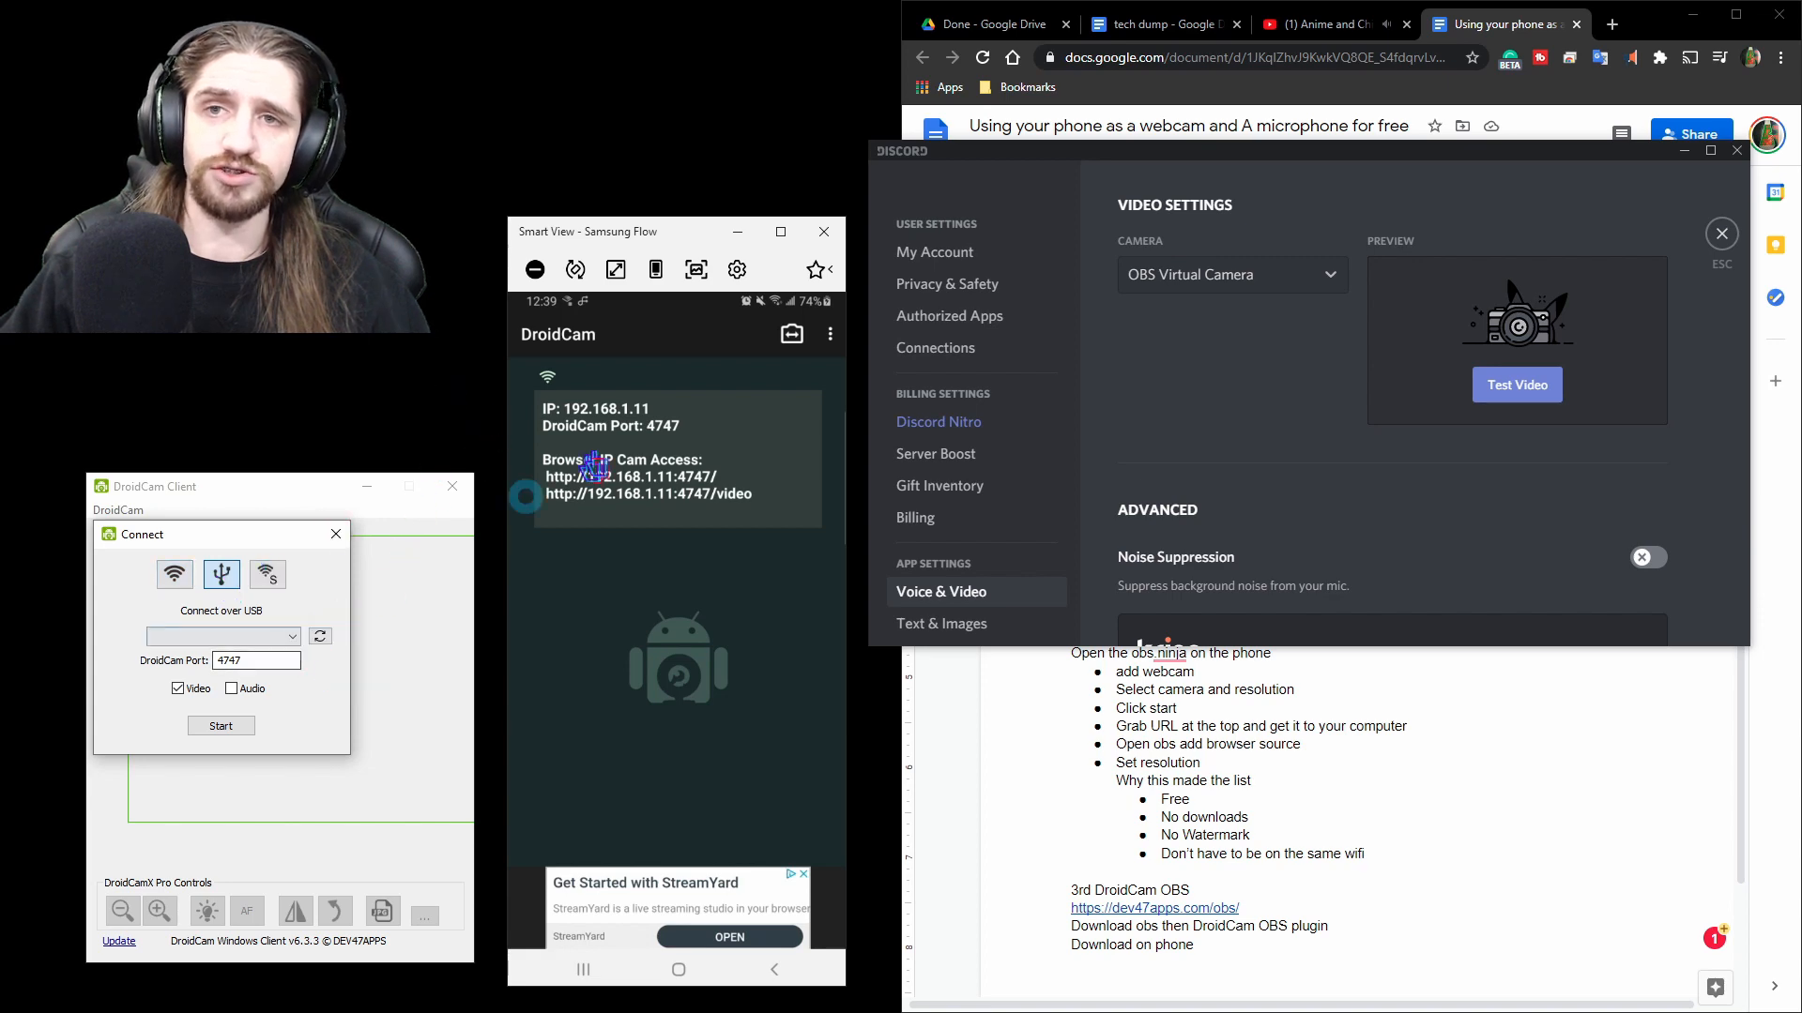
pyautogui.click(237, 728)
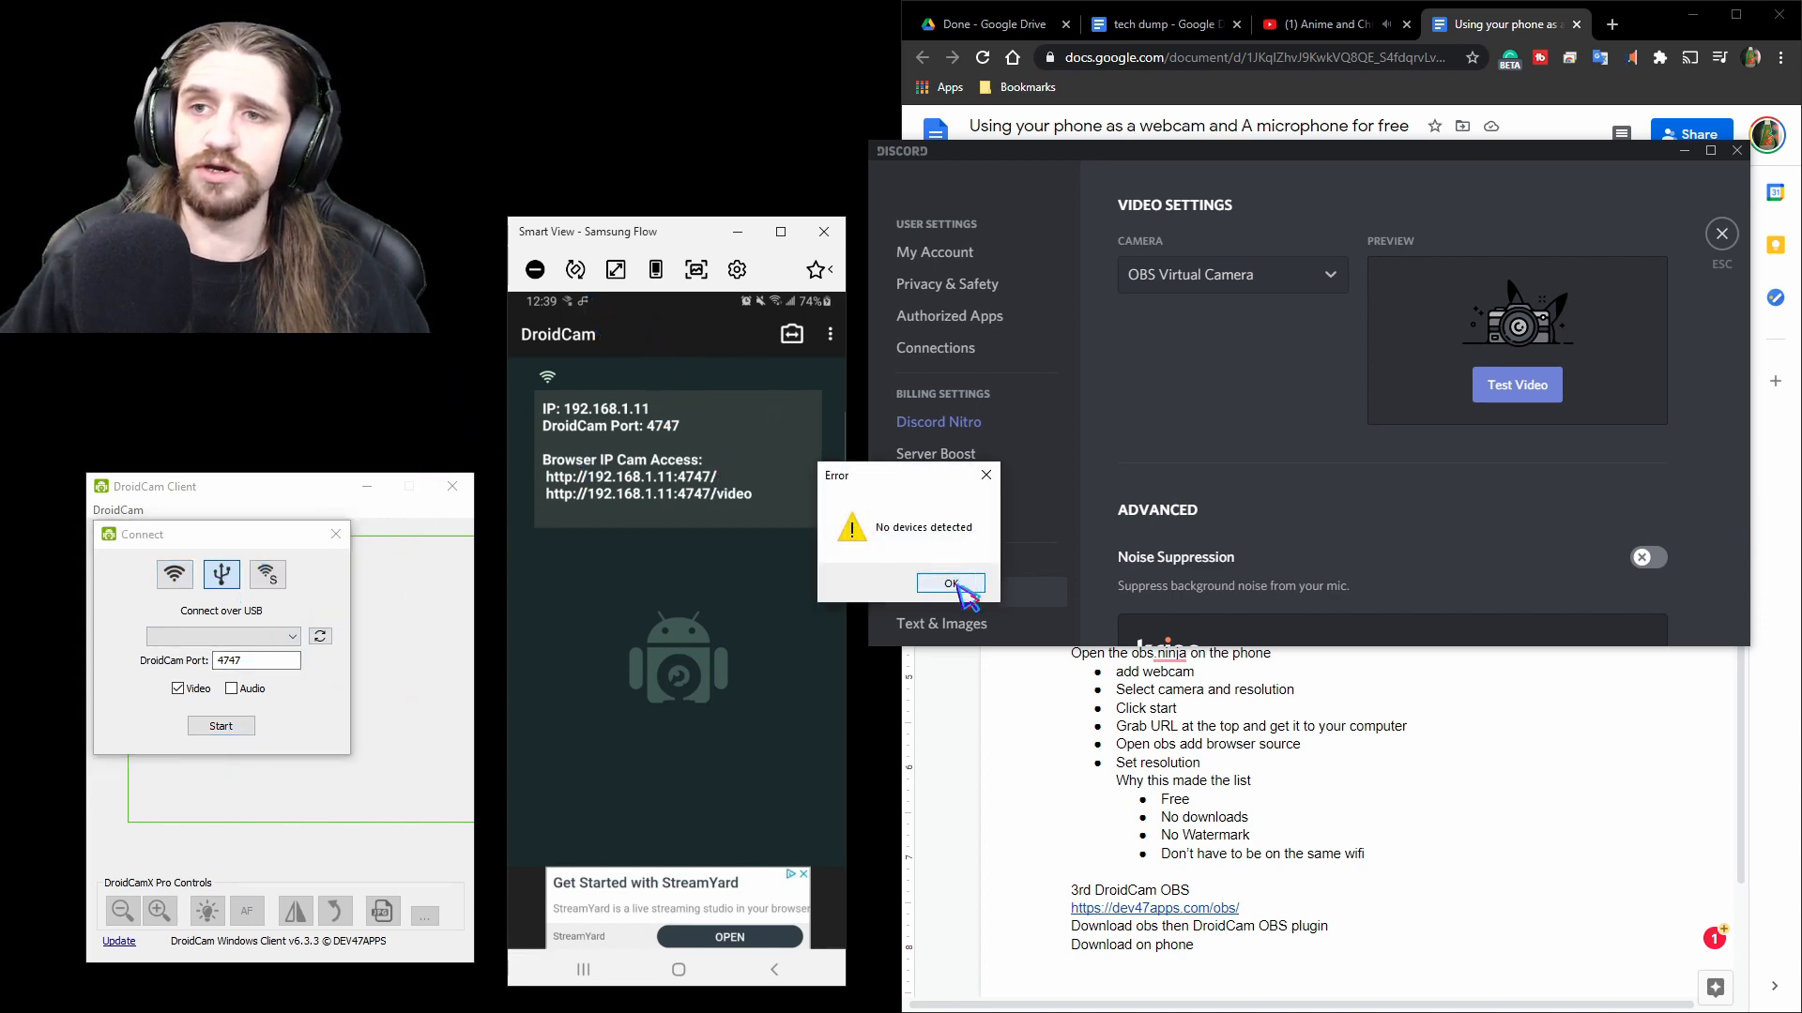
pyautogui.click(952, 584)
# Switch the DroidCam client's connection mode to Wi-Fi.
pyautogui.click(829, 334)
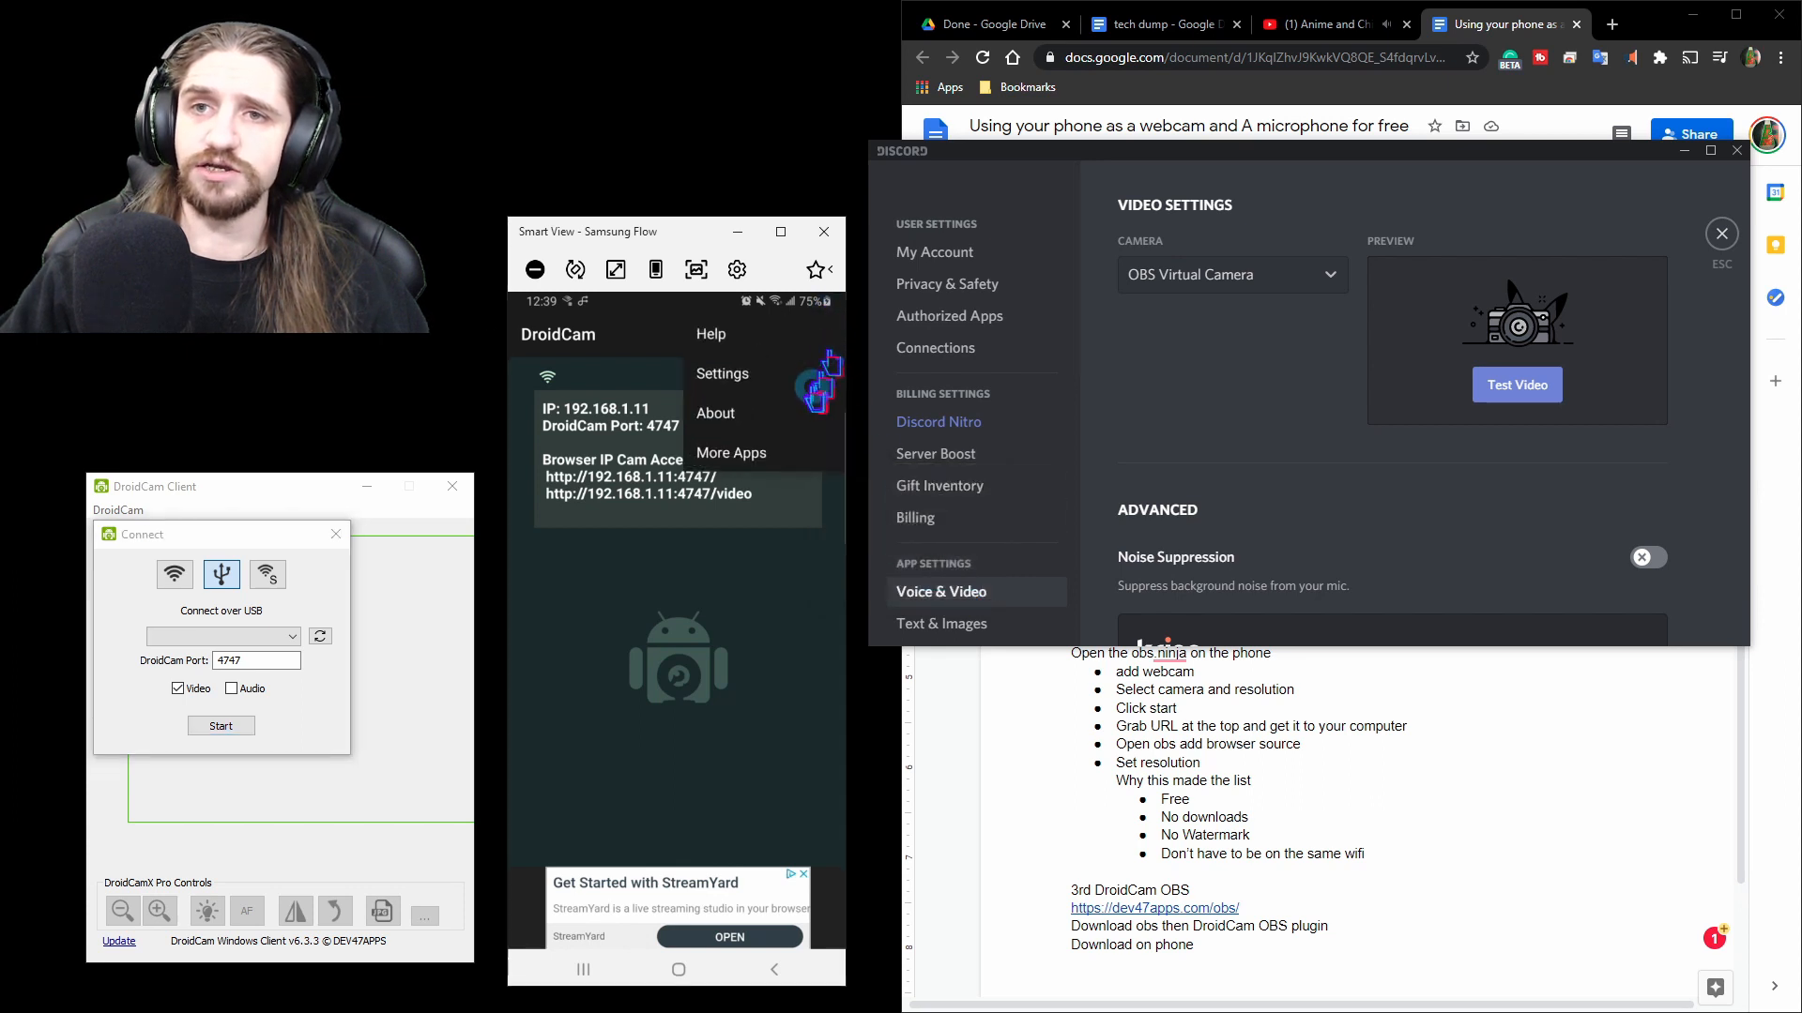
pyautogui.click(174, 574)
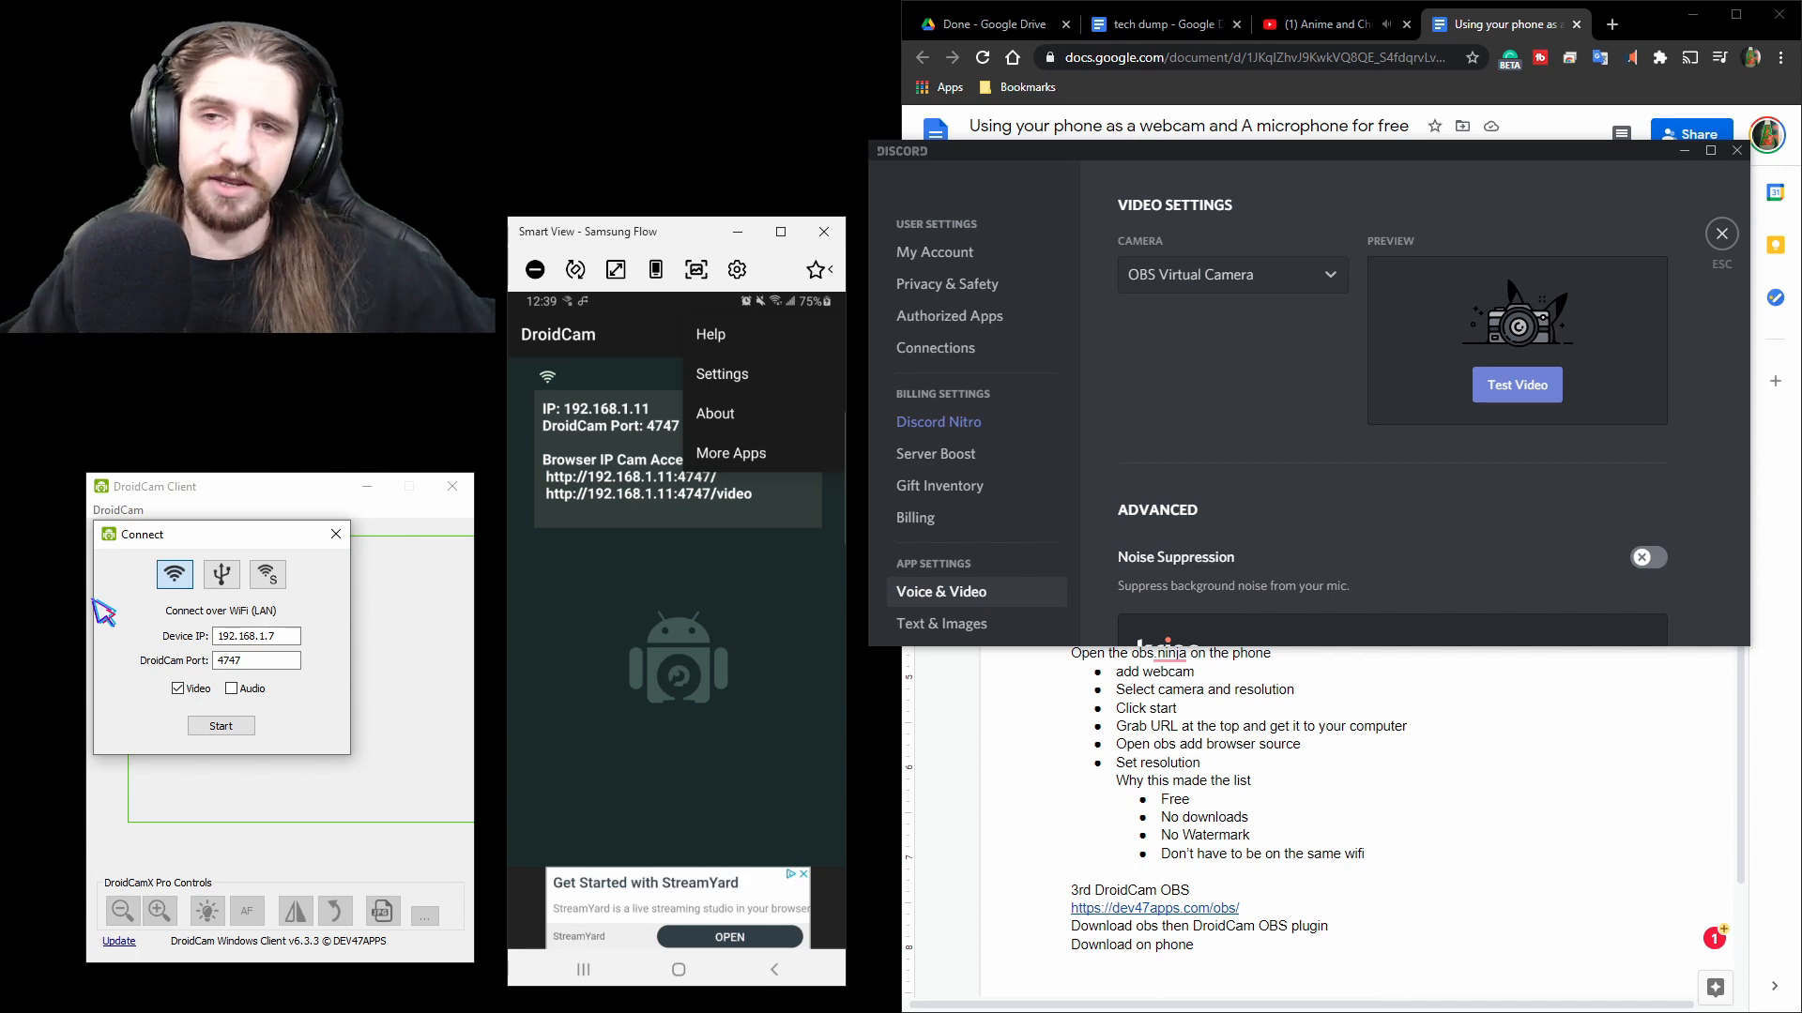
pyautogui.click(713, 656)
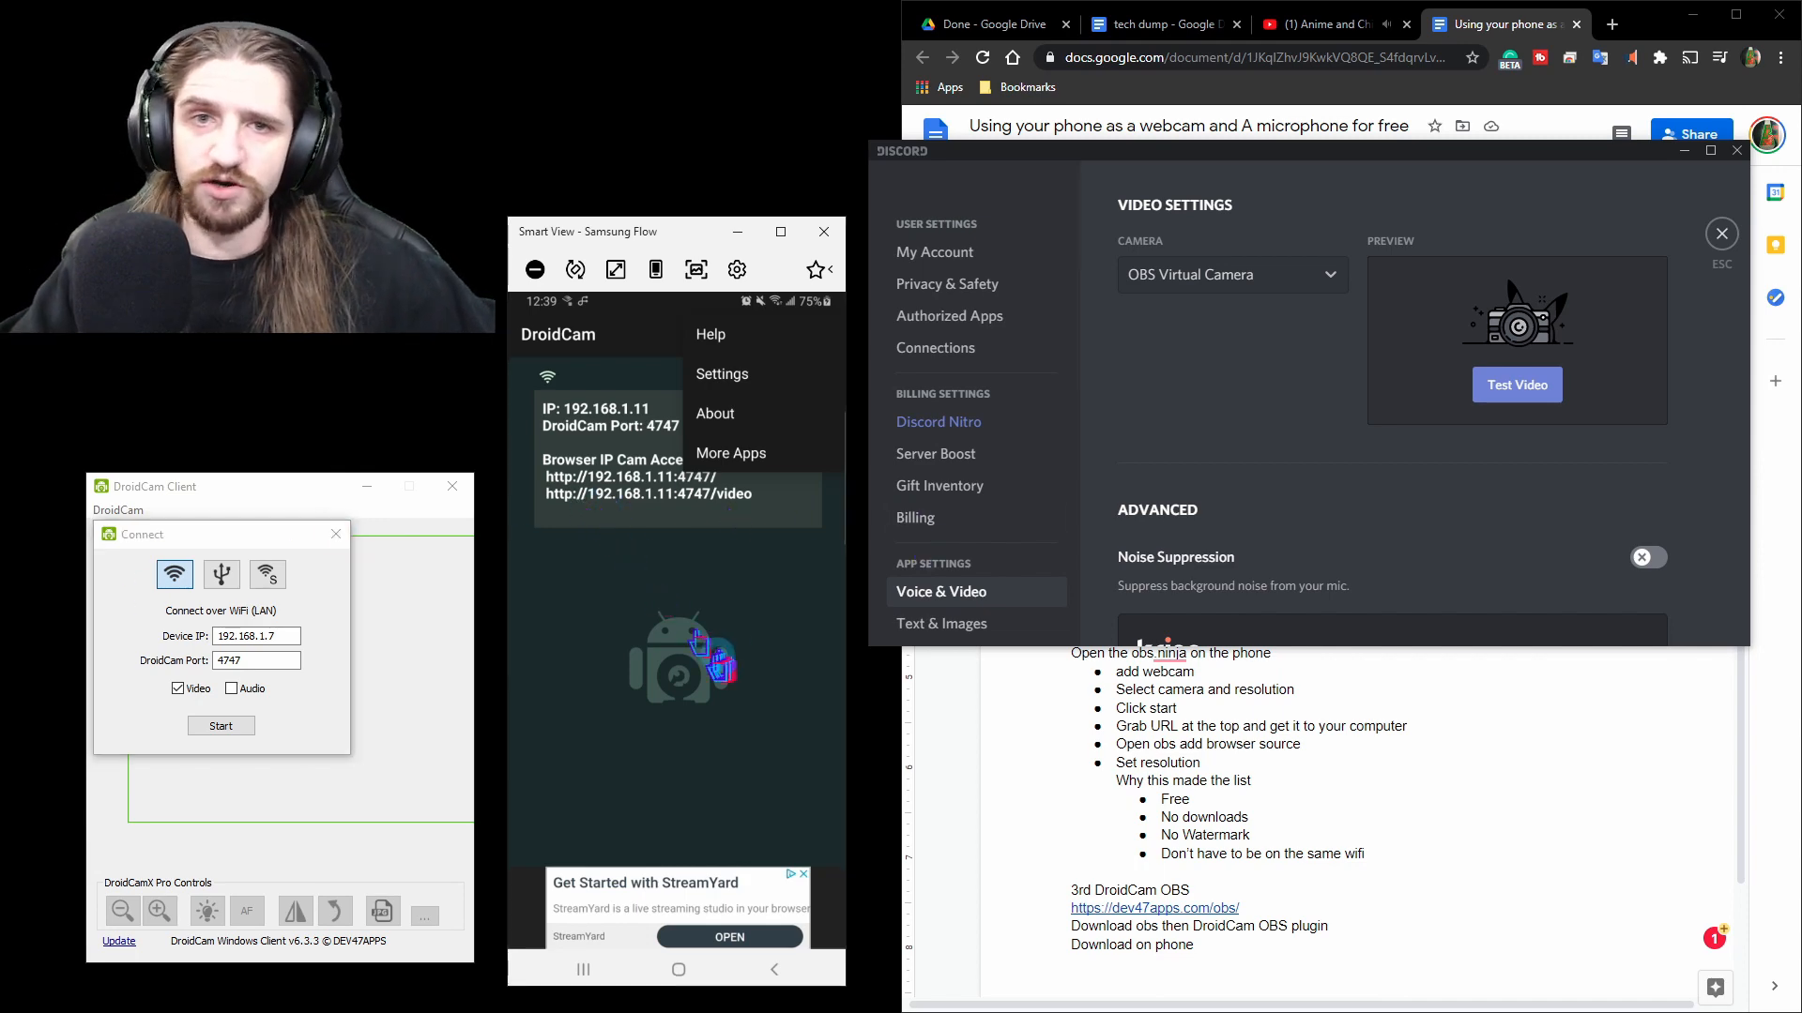
# Set the device IP to 192.168.1.11 and start the Wi-Fi connection.
pyautogui.click(286, 636)
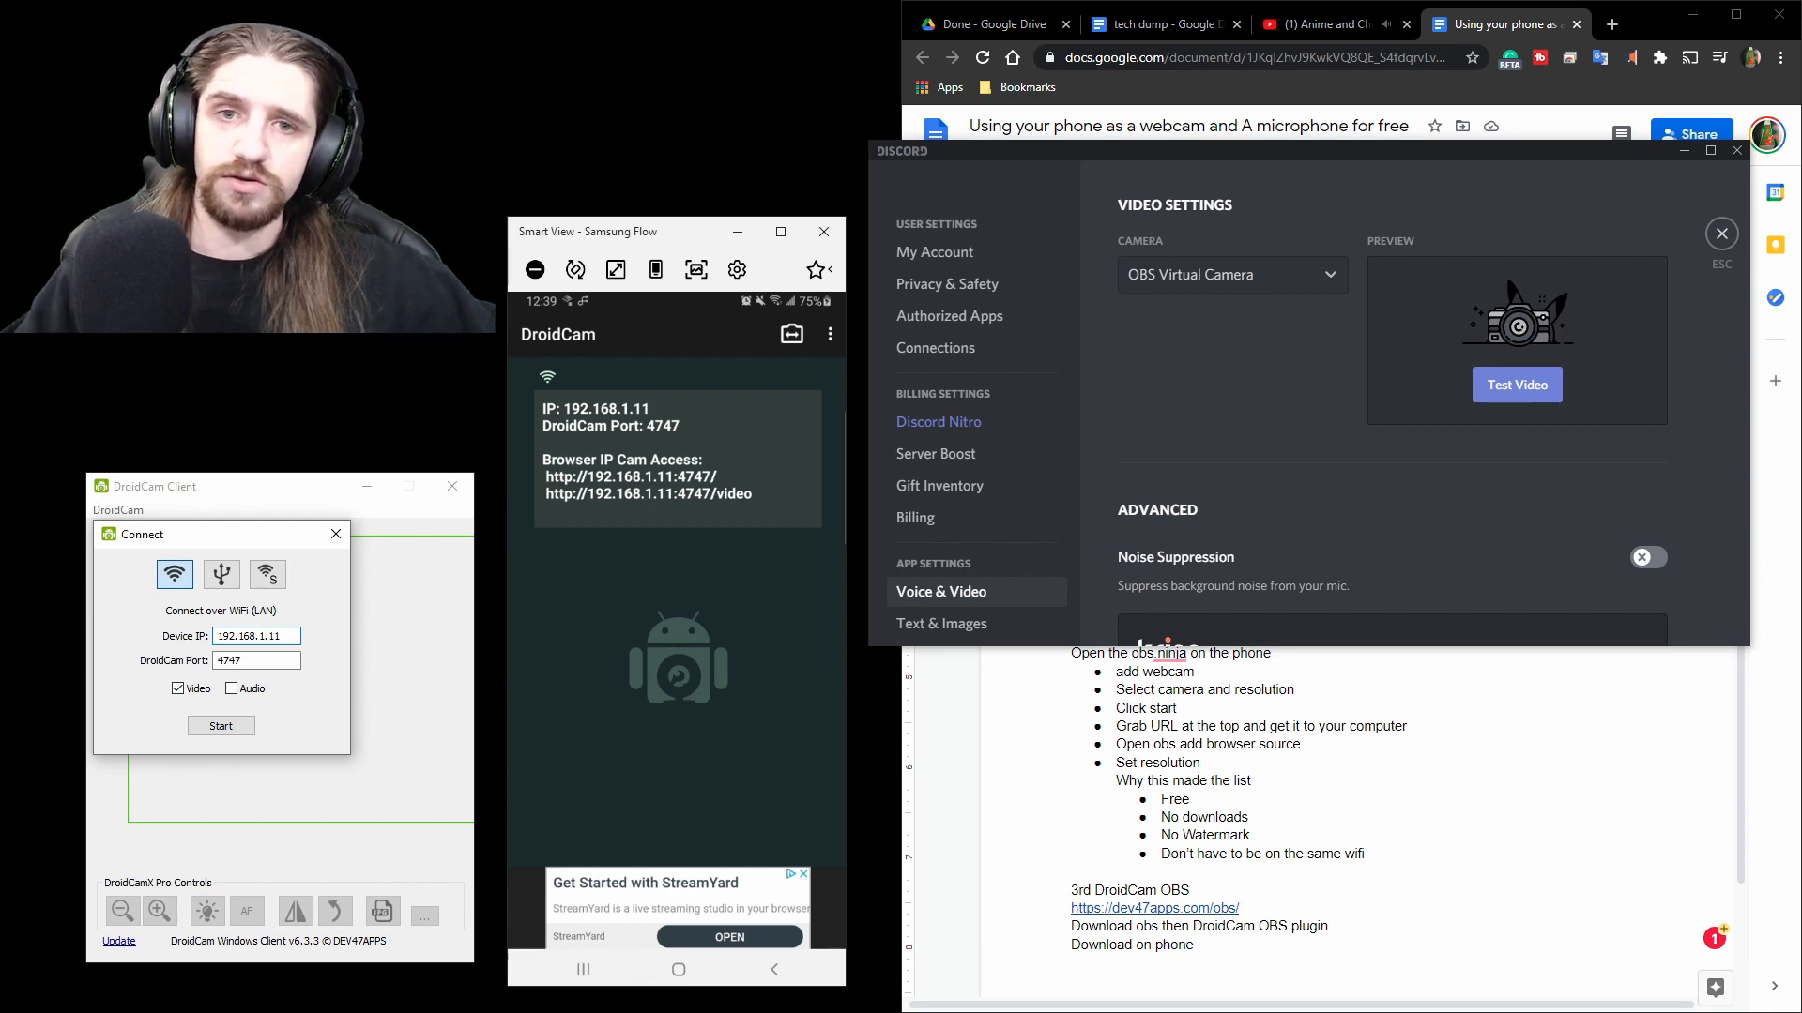
pyautogui.click(220, 725)
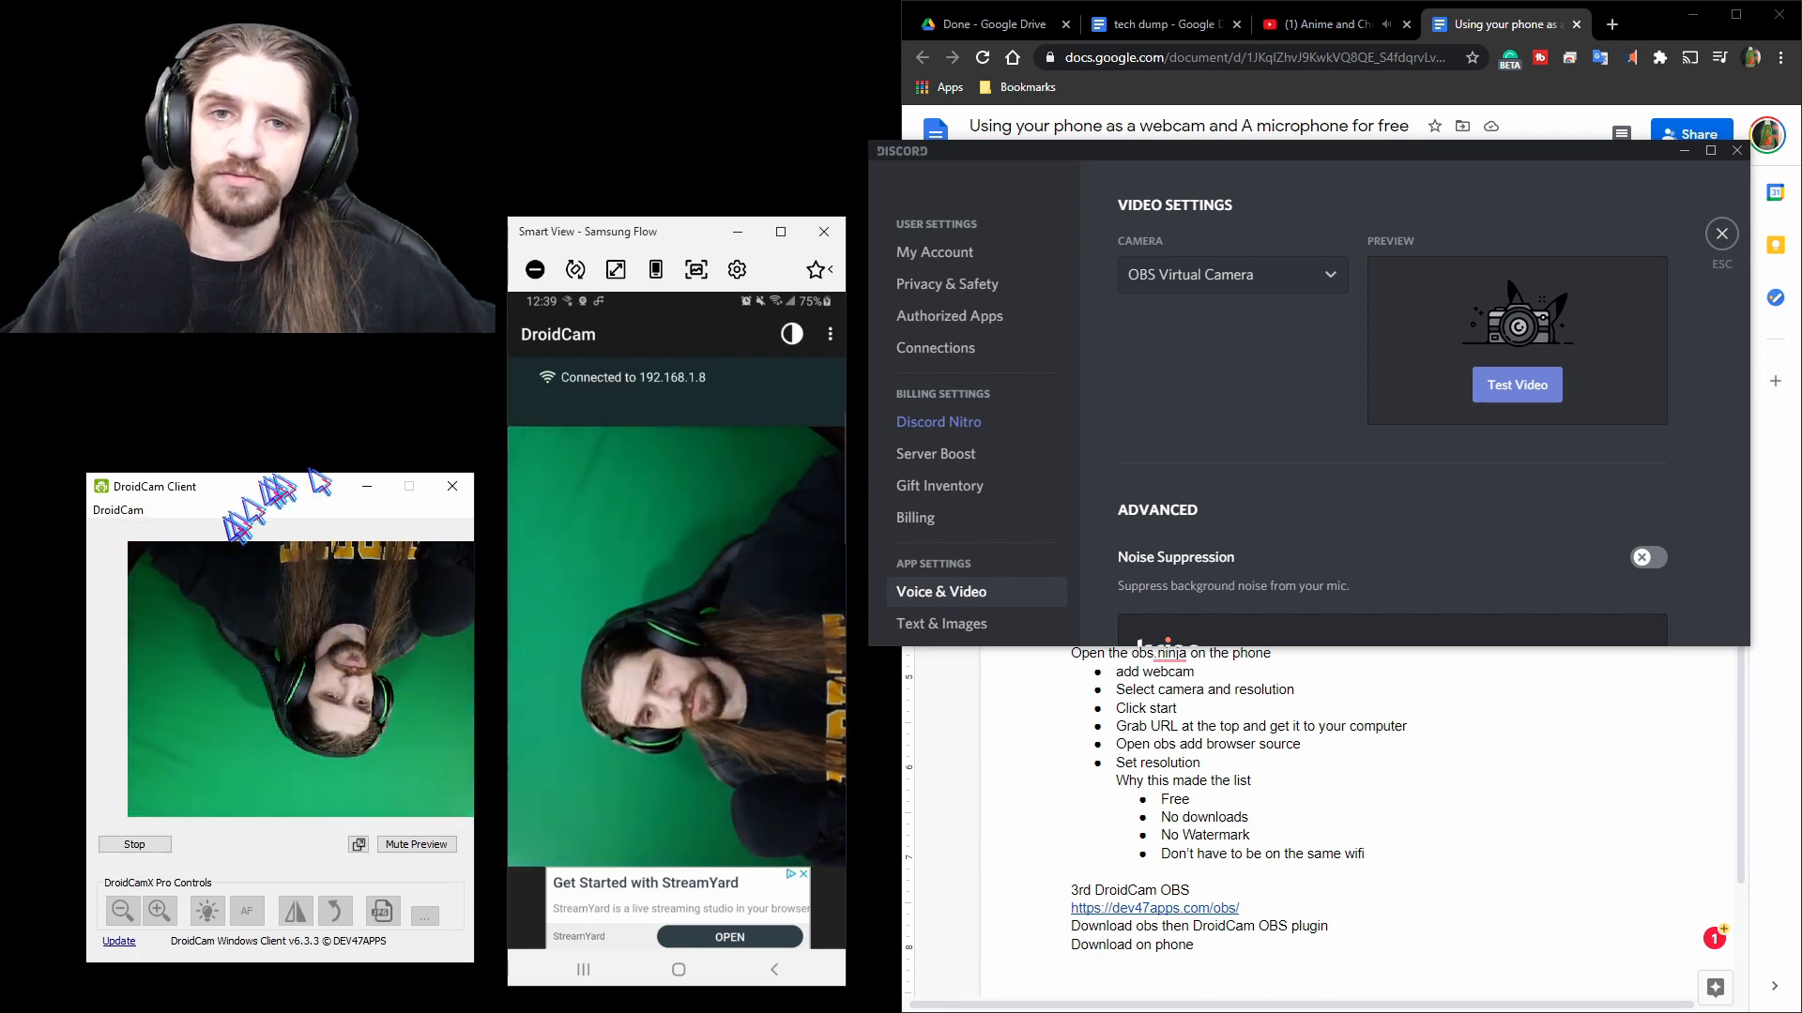
# Move the DroidCam client window and mute its preview.
pyautogui.moveTo(276, 488); pyautogui.dragTo(228, 315)
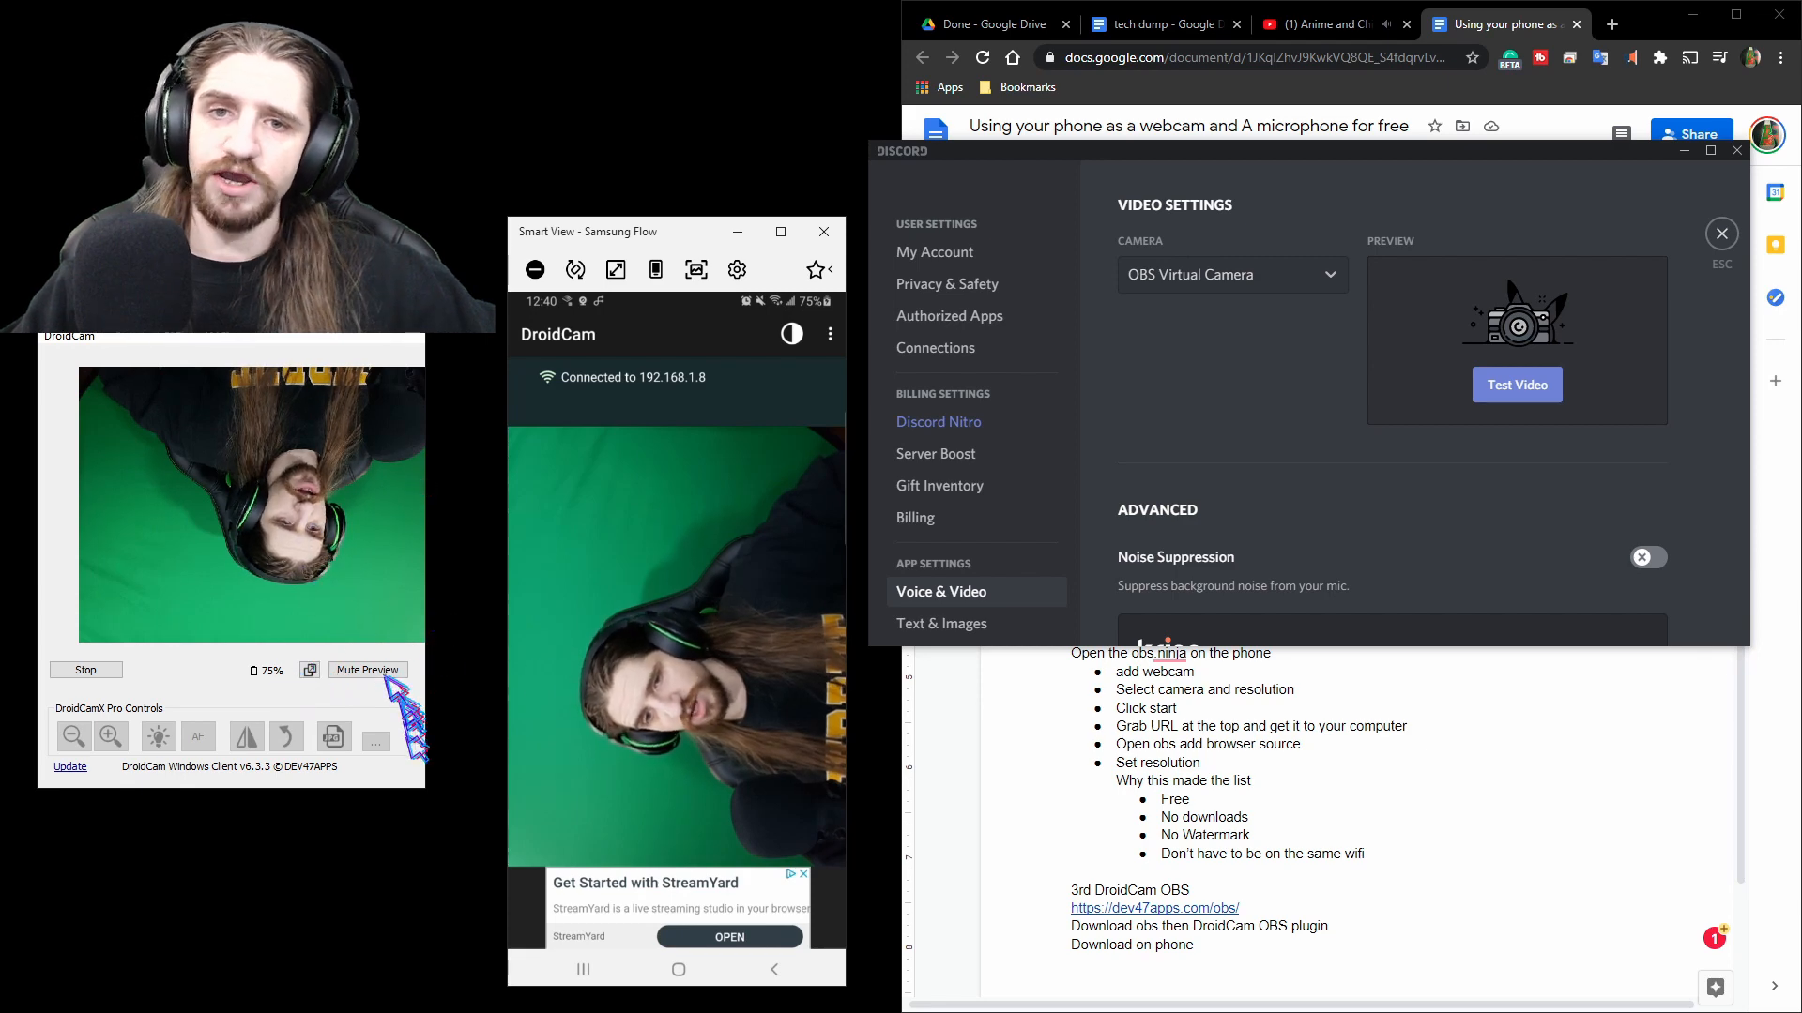
pyautogui.click(383, 670)
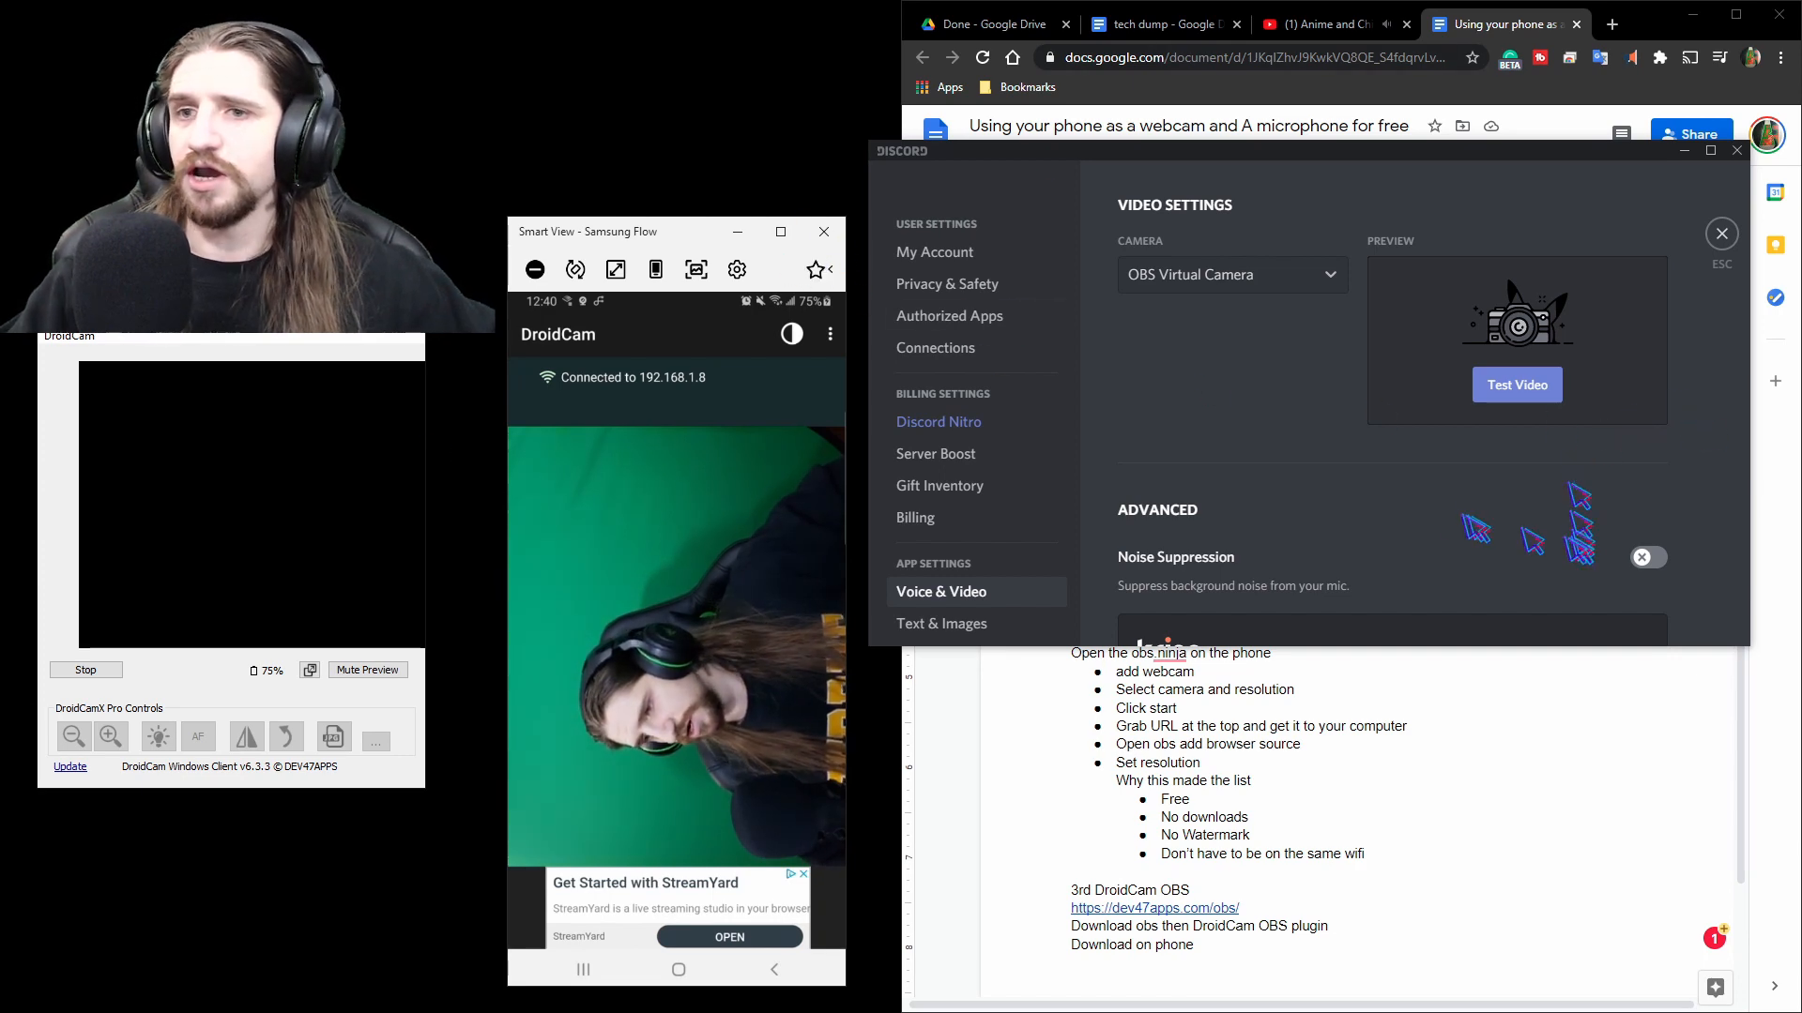
# Select DroidCam Source 3 as the camera in Discord's video settings.
pyautogui.scroll(-7, 1586, 540)
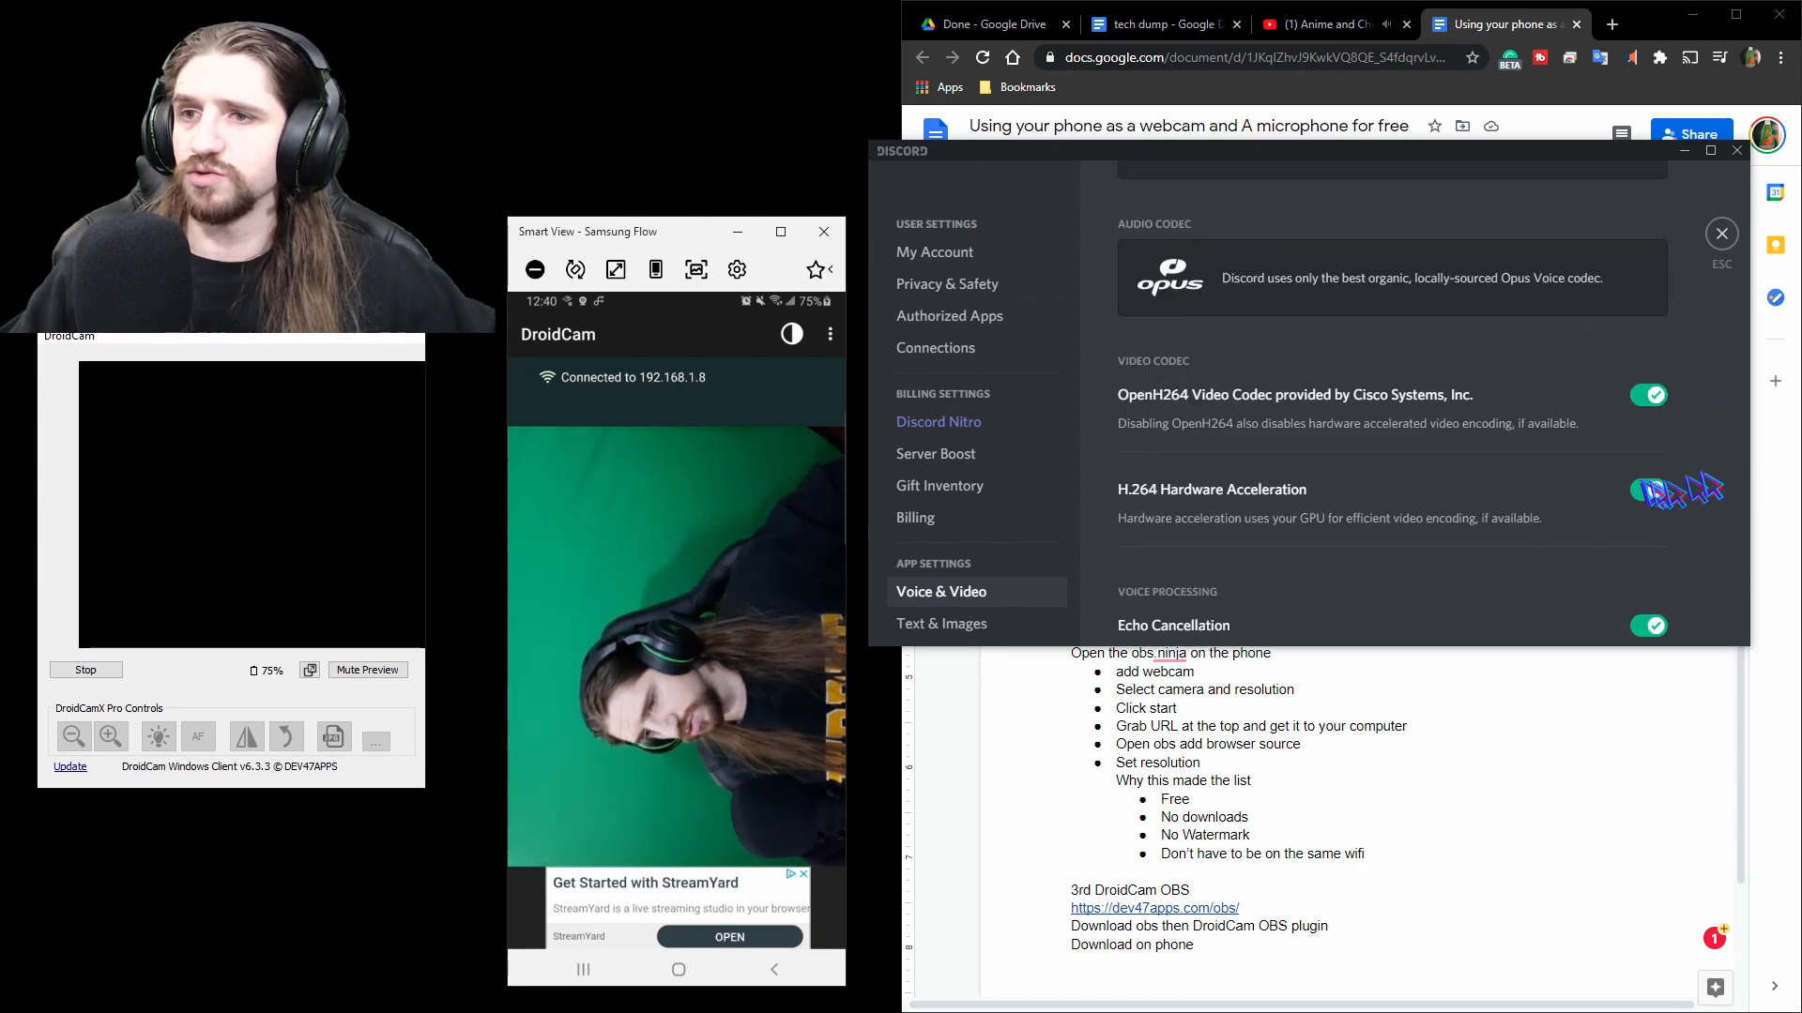
pyautogui.scroll(-3, 1700, 492)
pyautogui.scroll(10, 1698, 506)
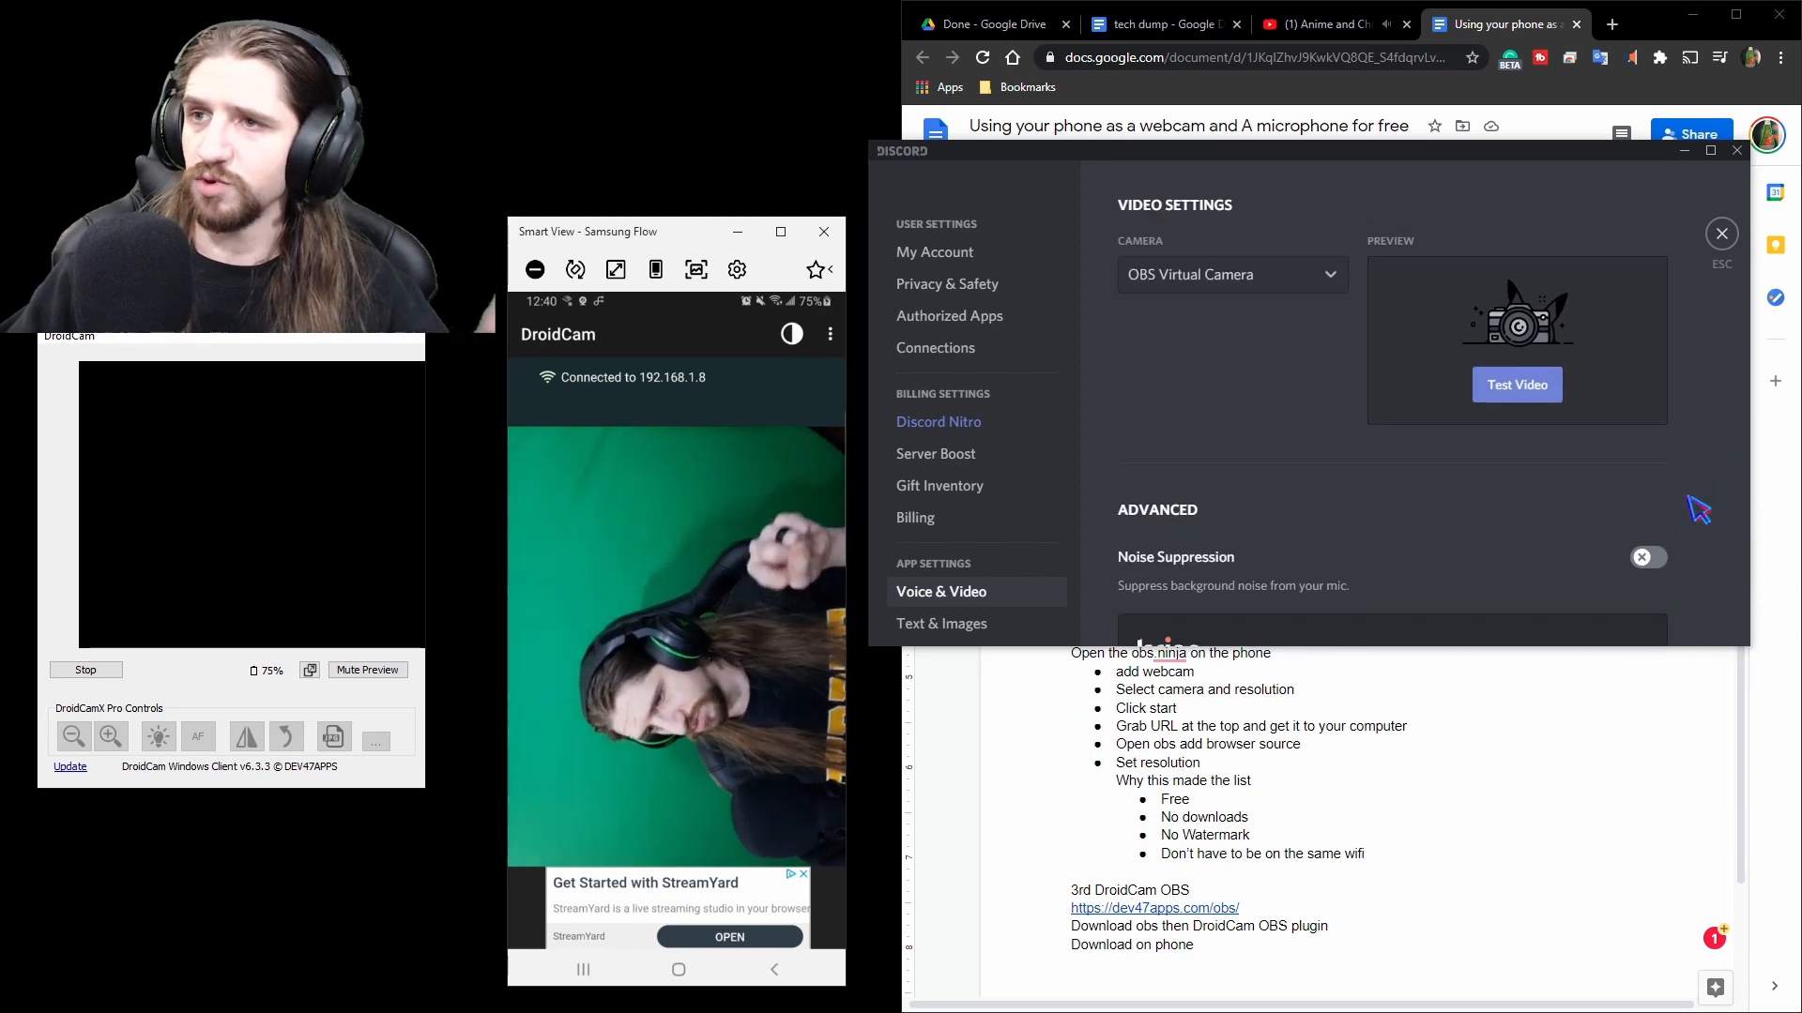
pyautogui.scroll(4, 1699, 510)
pyautogui.scroll(-3, 1595, 506)
pyautogui.click(1311, 368)
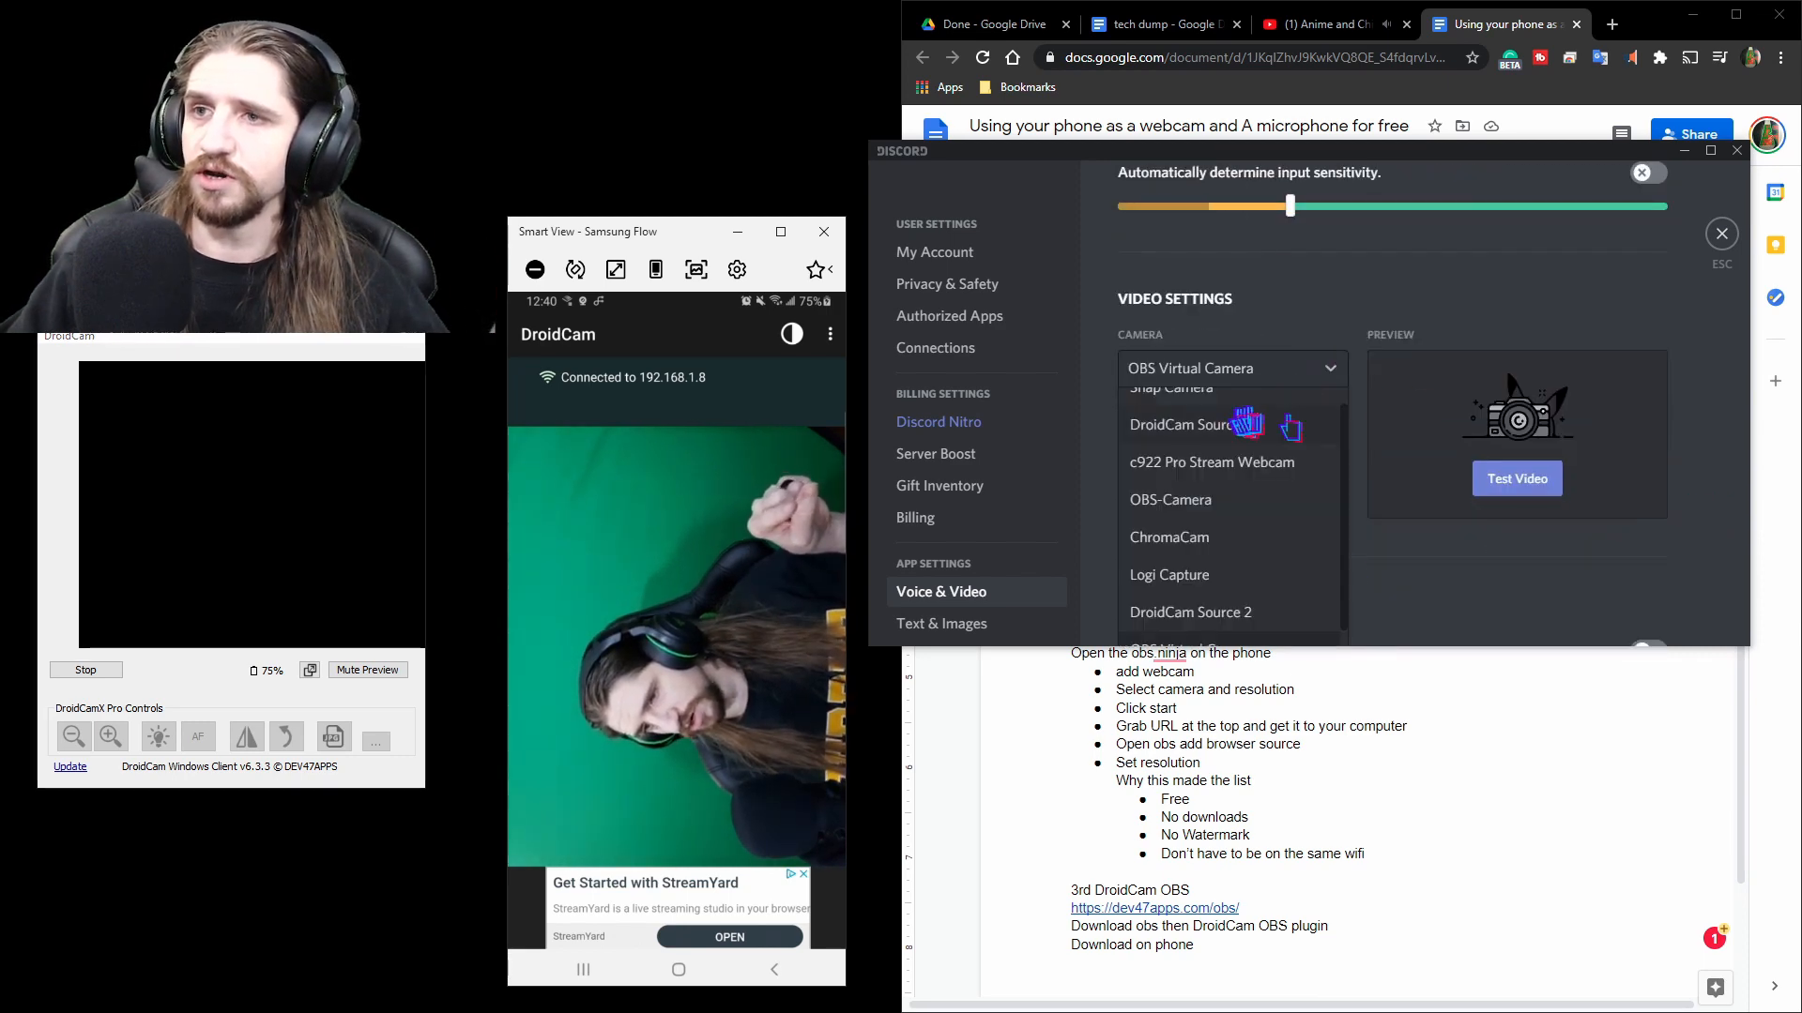
pyautogui.scroll(1, 1275, 598)
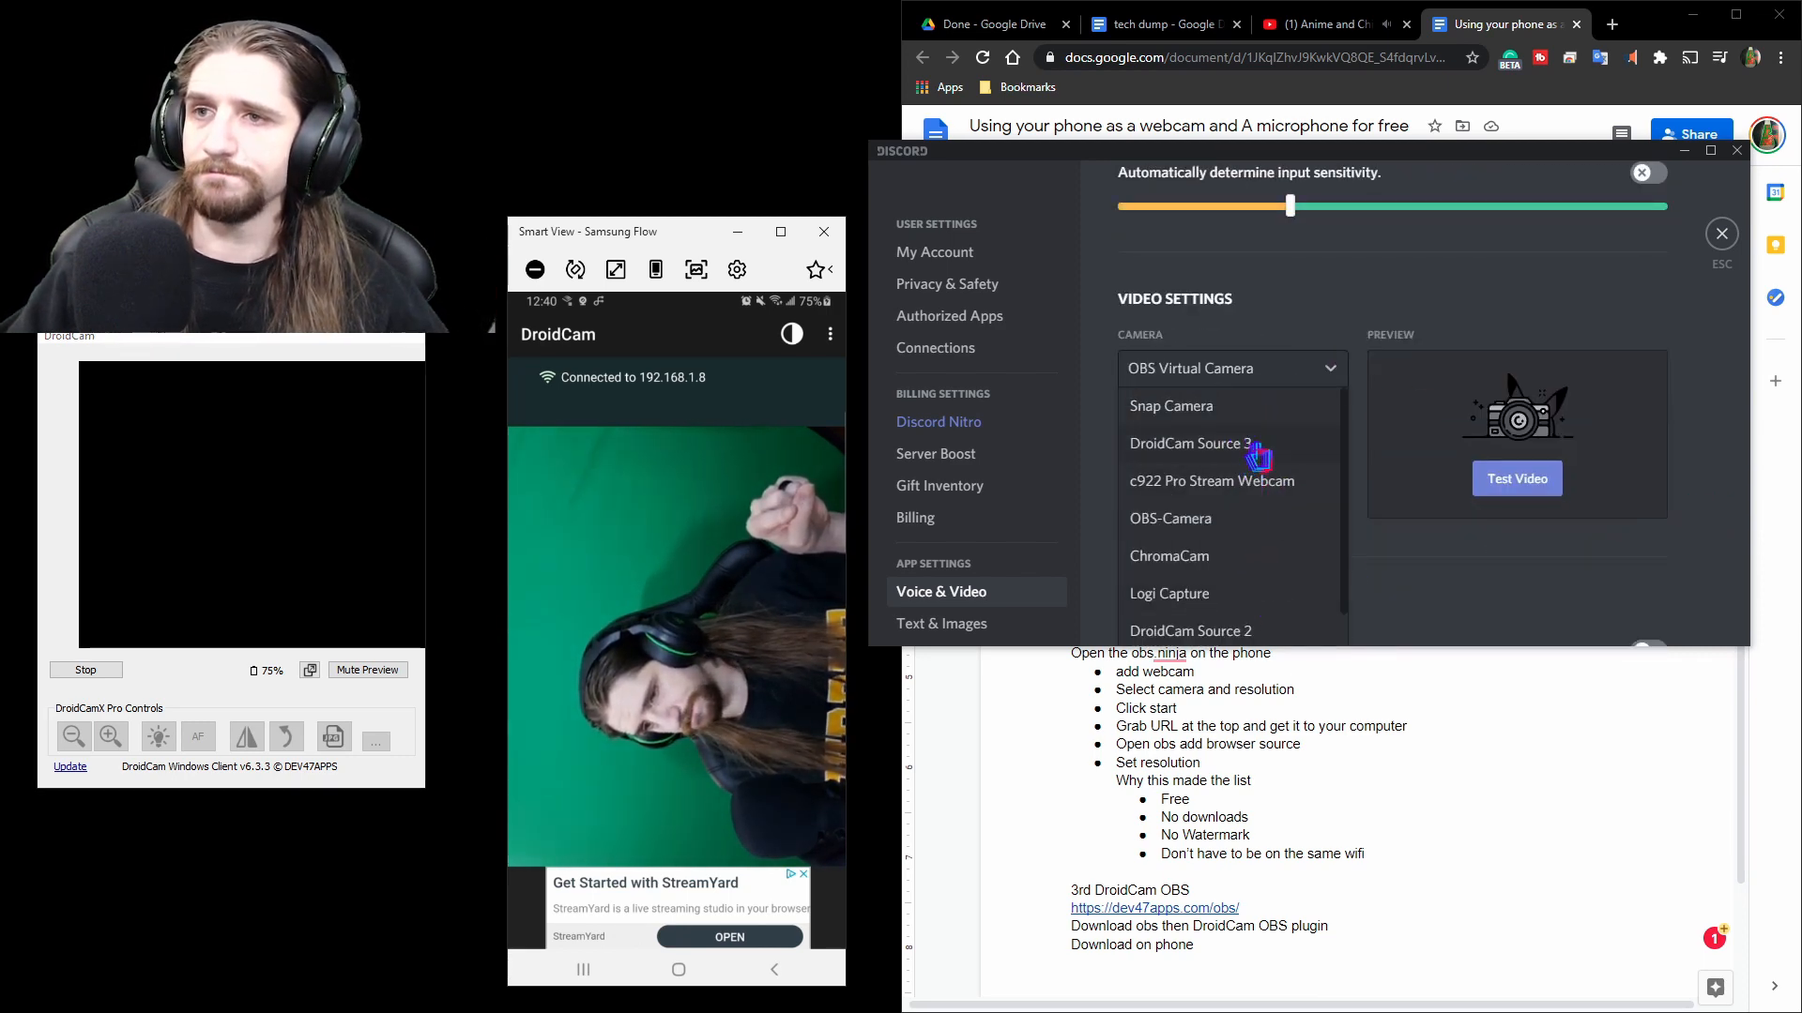
pyautogui.scroll(-1, 1295, 610)
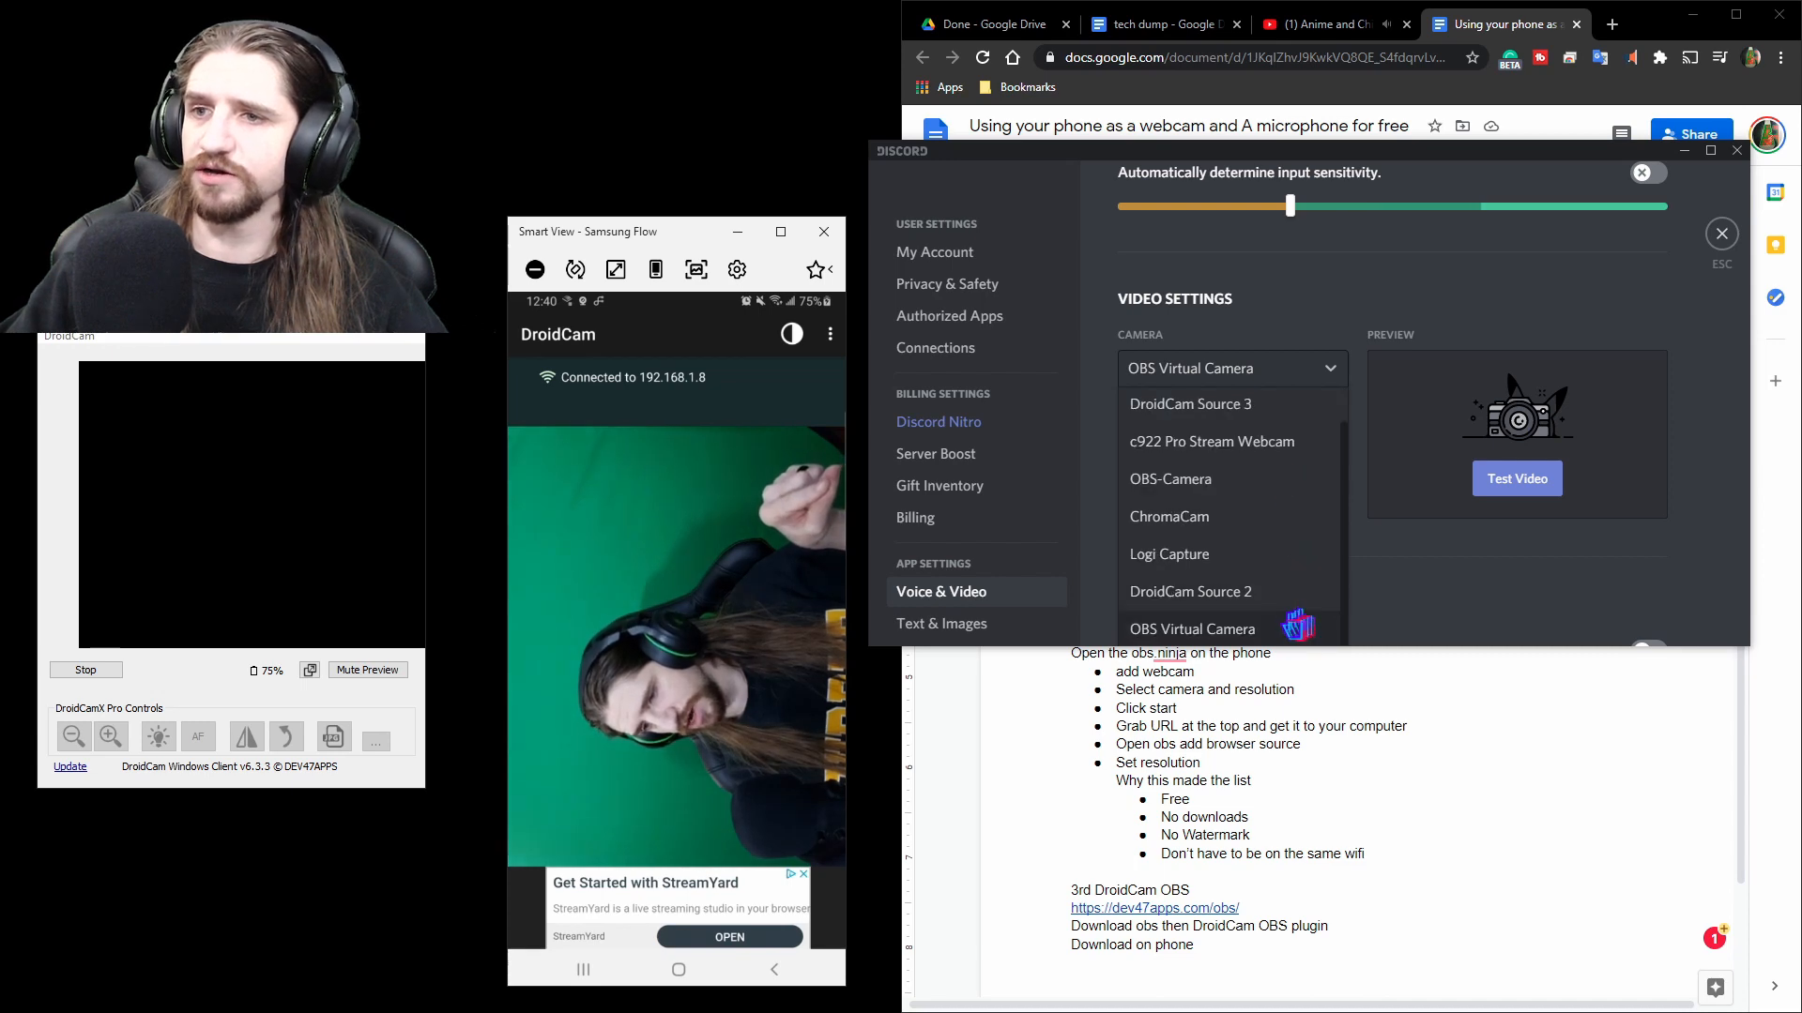
pyautogui.scroll(1, 1291, 605)
pyautogui.click(1281, 447)
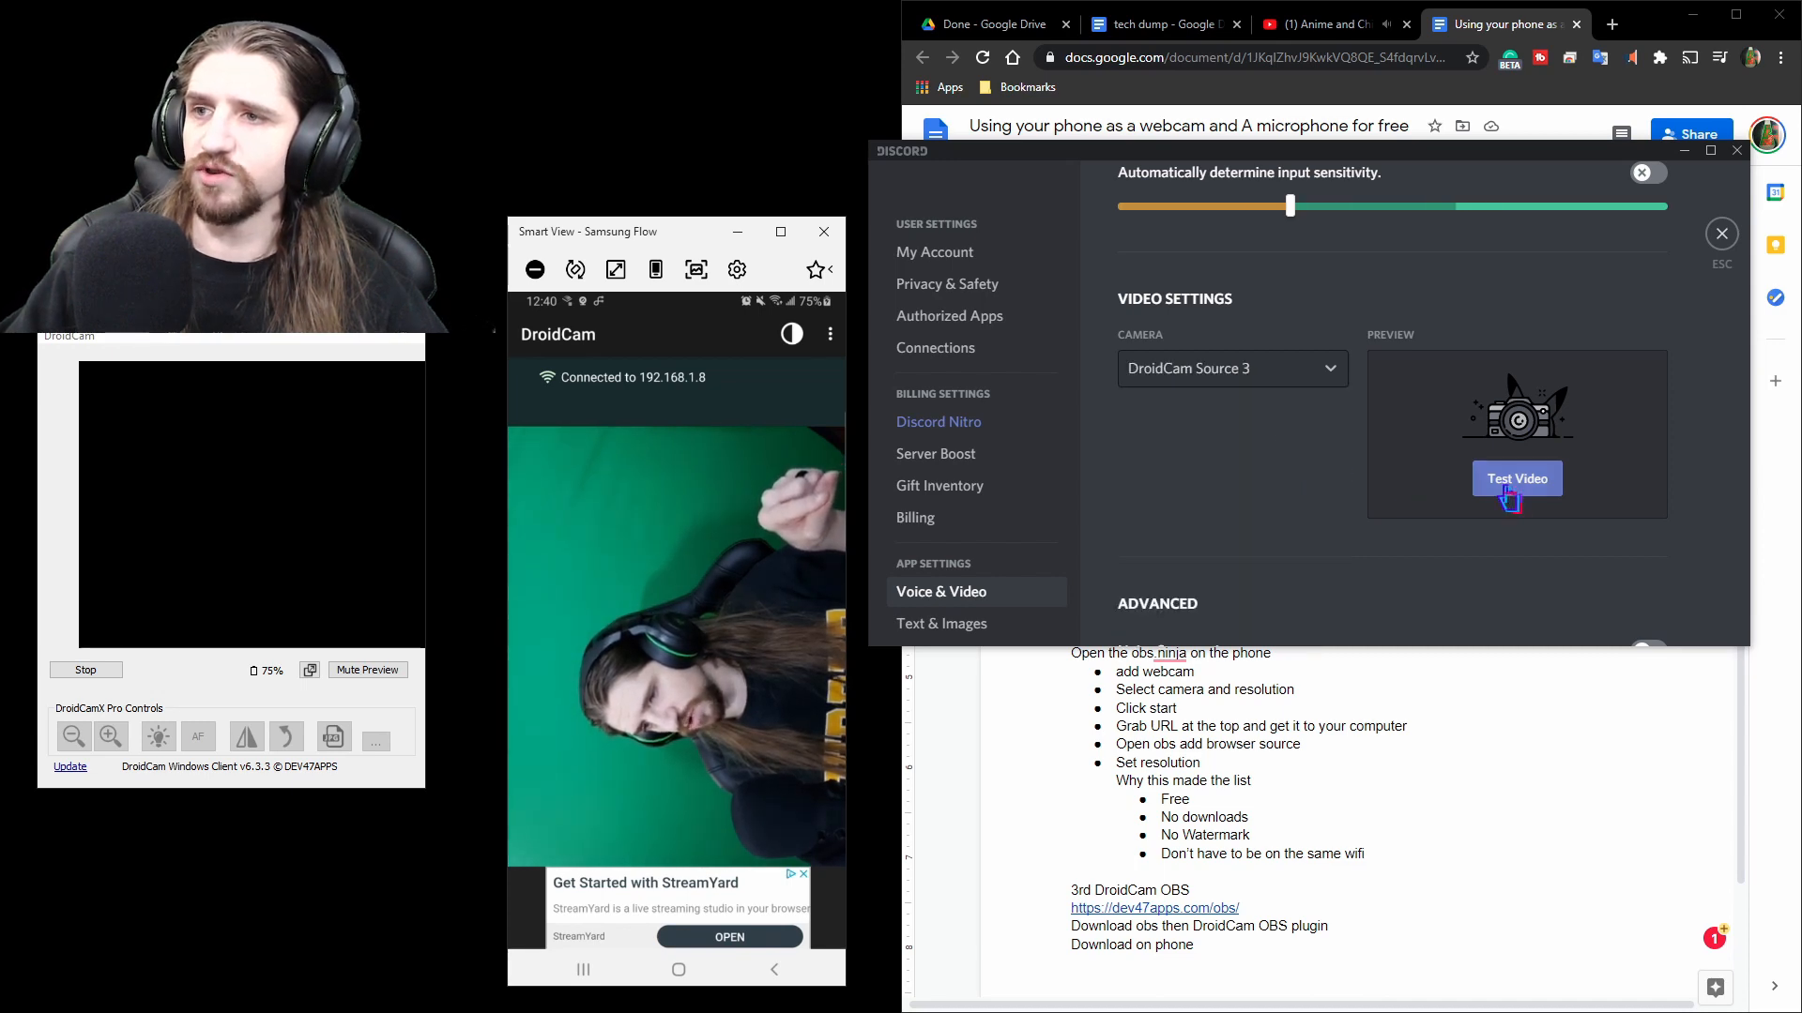
# Run Discord's video test and rotate the phone mirror view back and forth.
pyautogui.click(1508, 480)
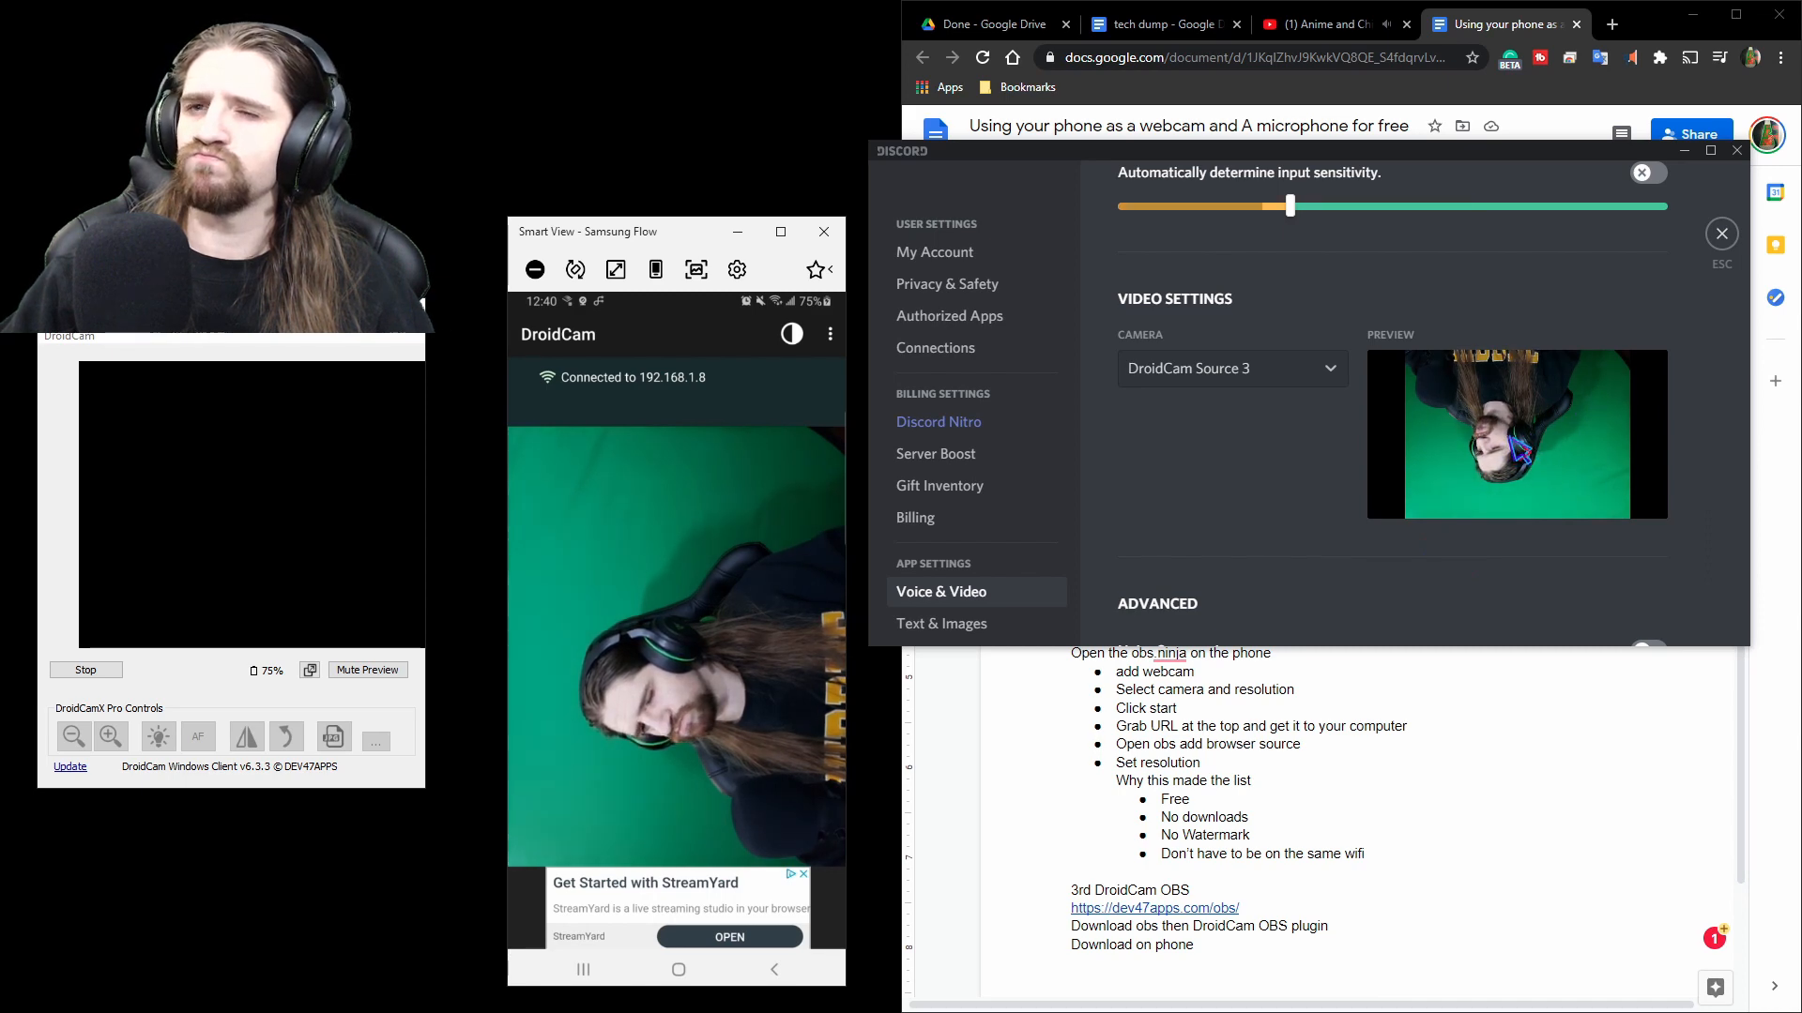
pyautogui.click(575, 270)
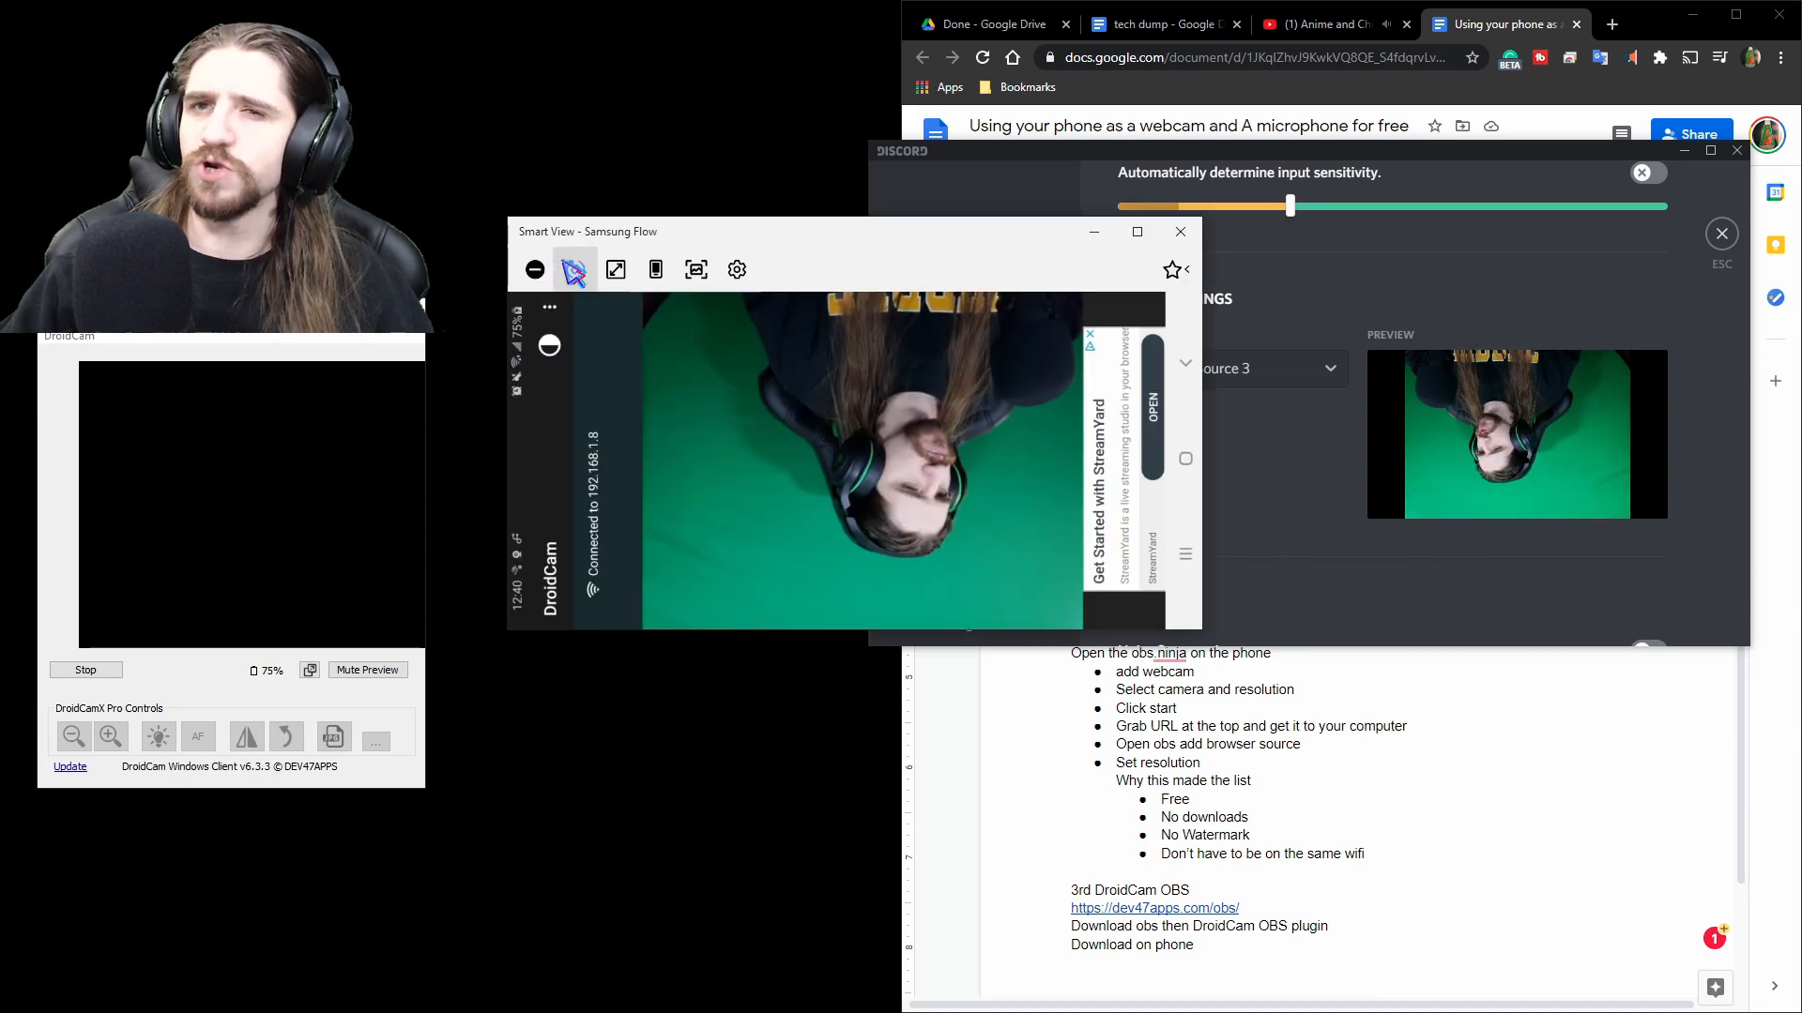
pyautogui.click(577, 271)
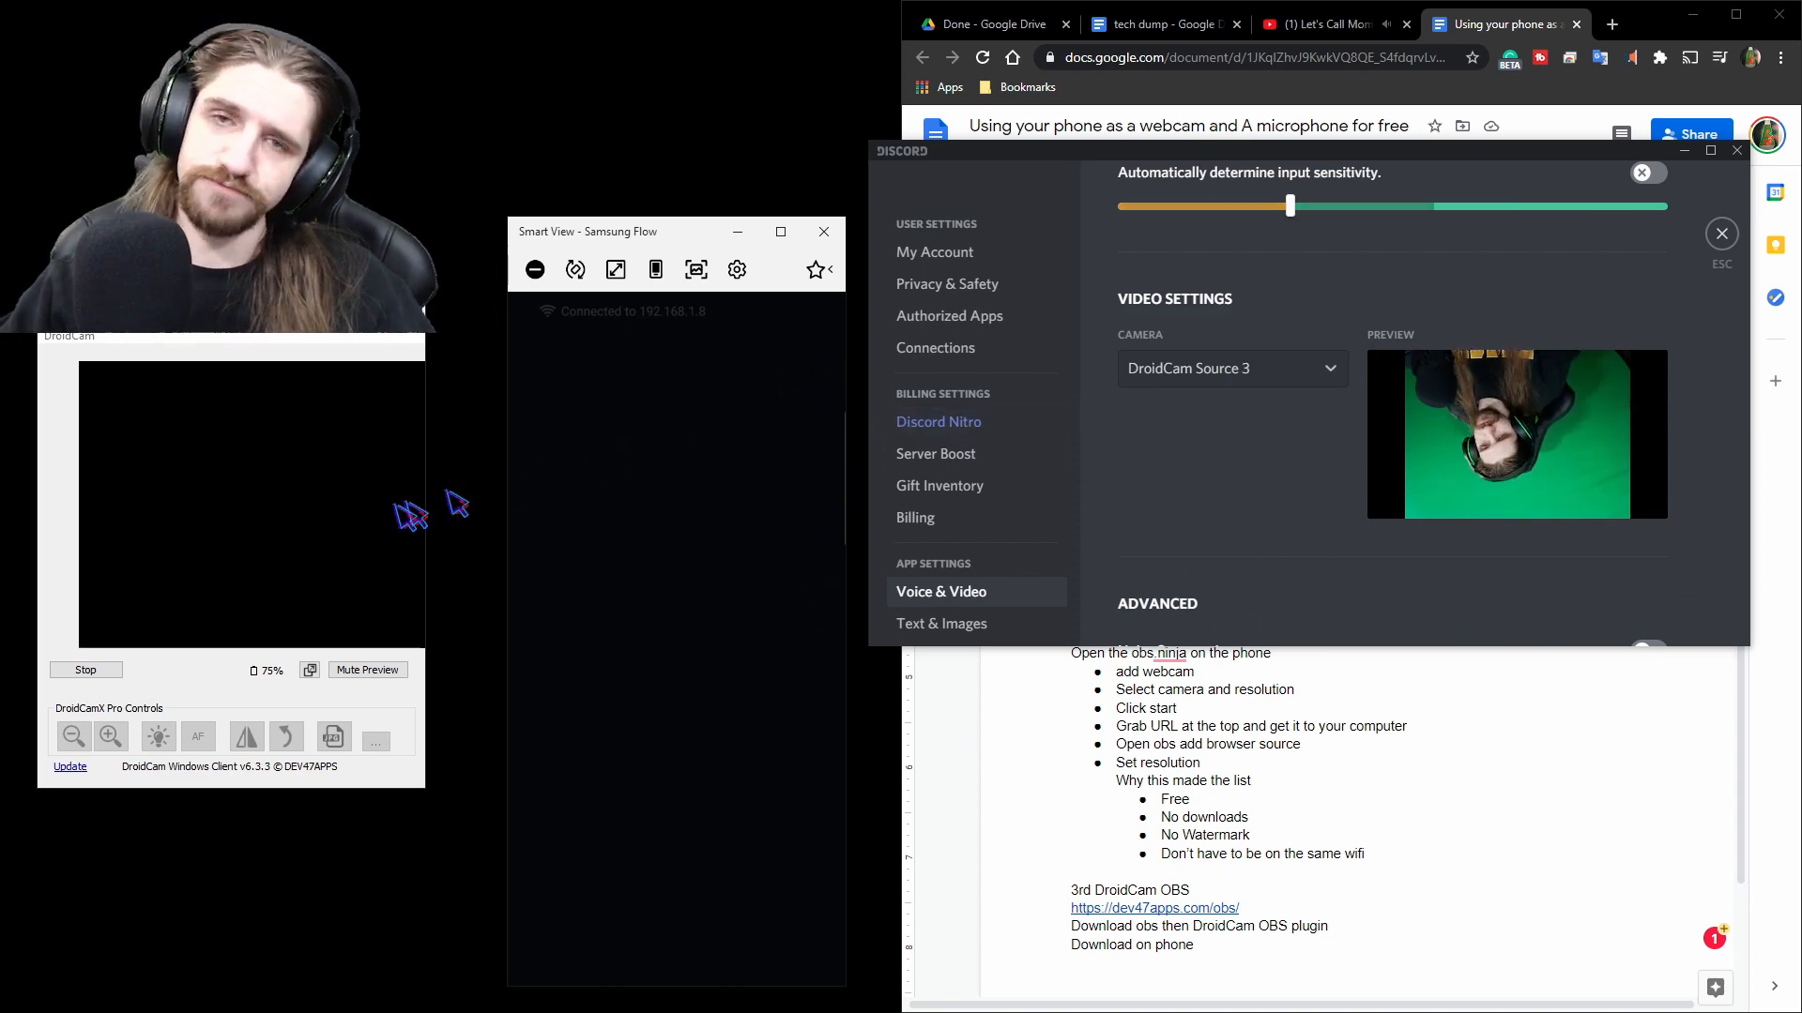
# Stop the DroidCam connection and move the phone mirror window.
pyautogui.click(86, 669)
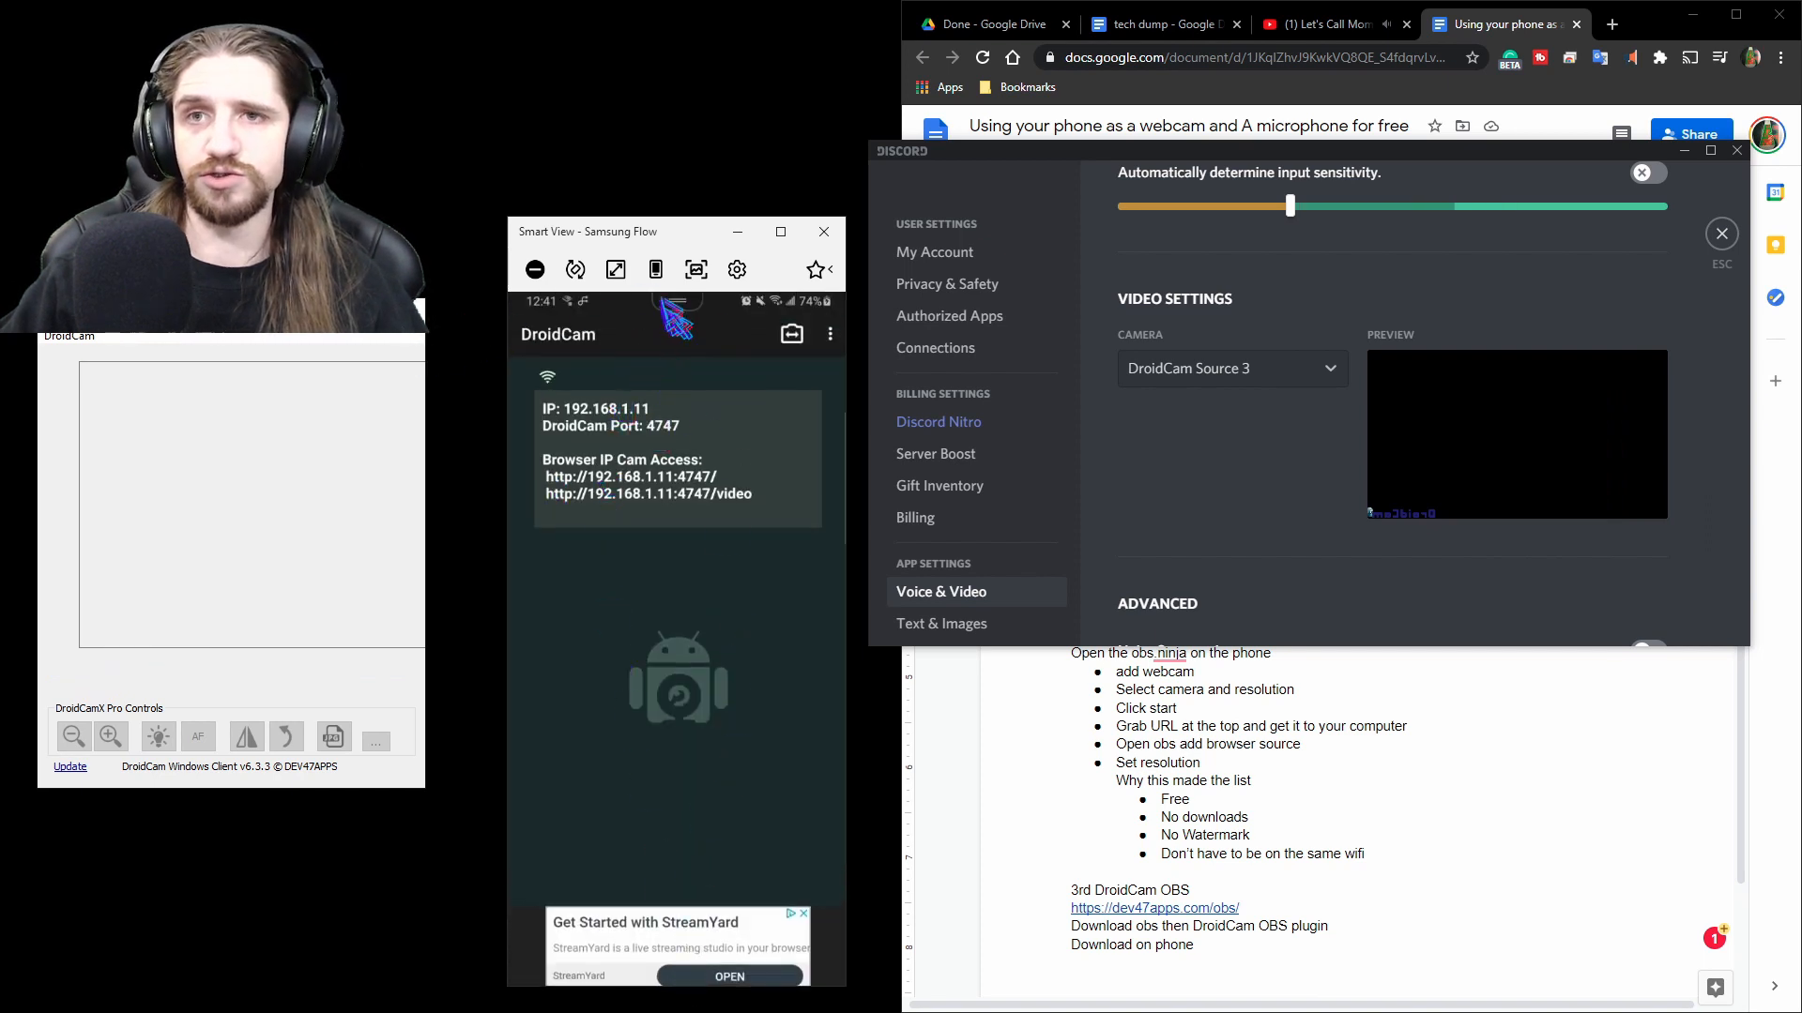
pyautogui.moveTo(700, 226); pyautogui.dragTo(672, 128)
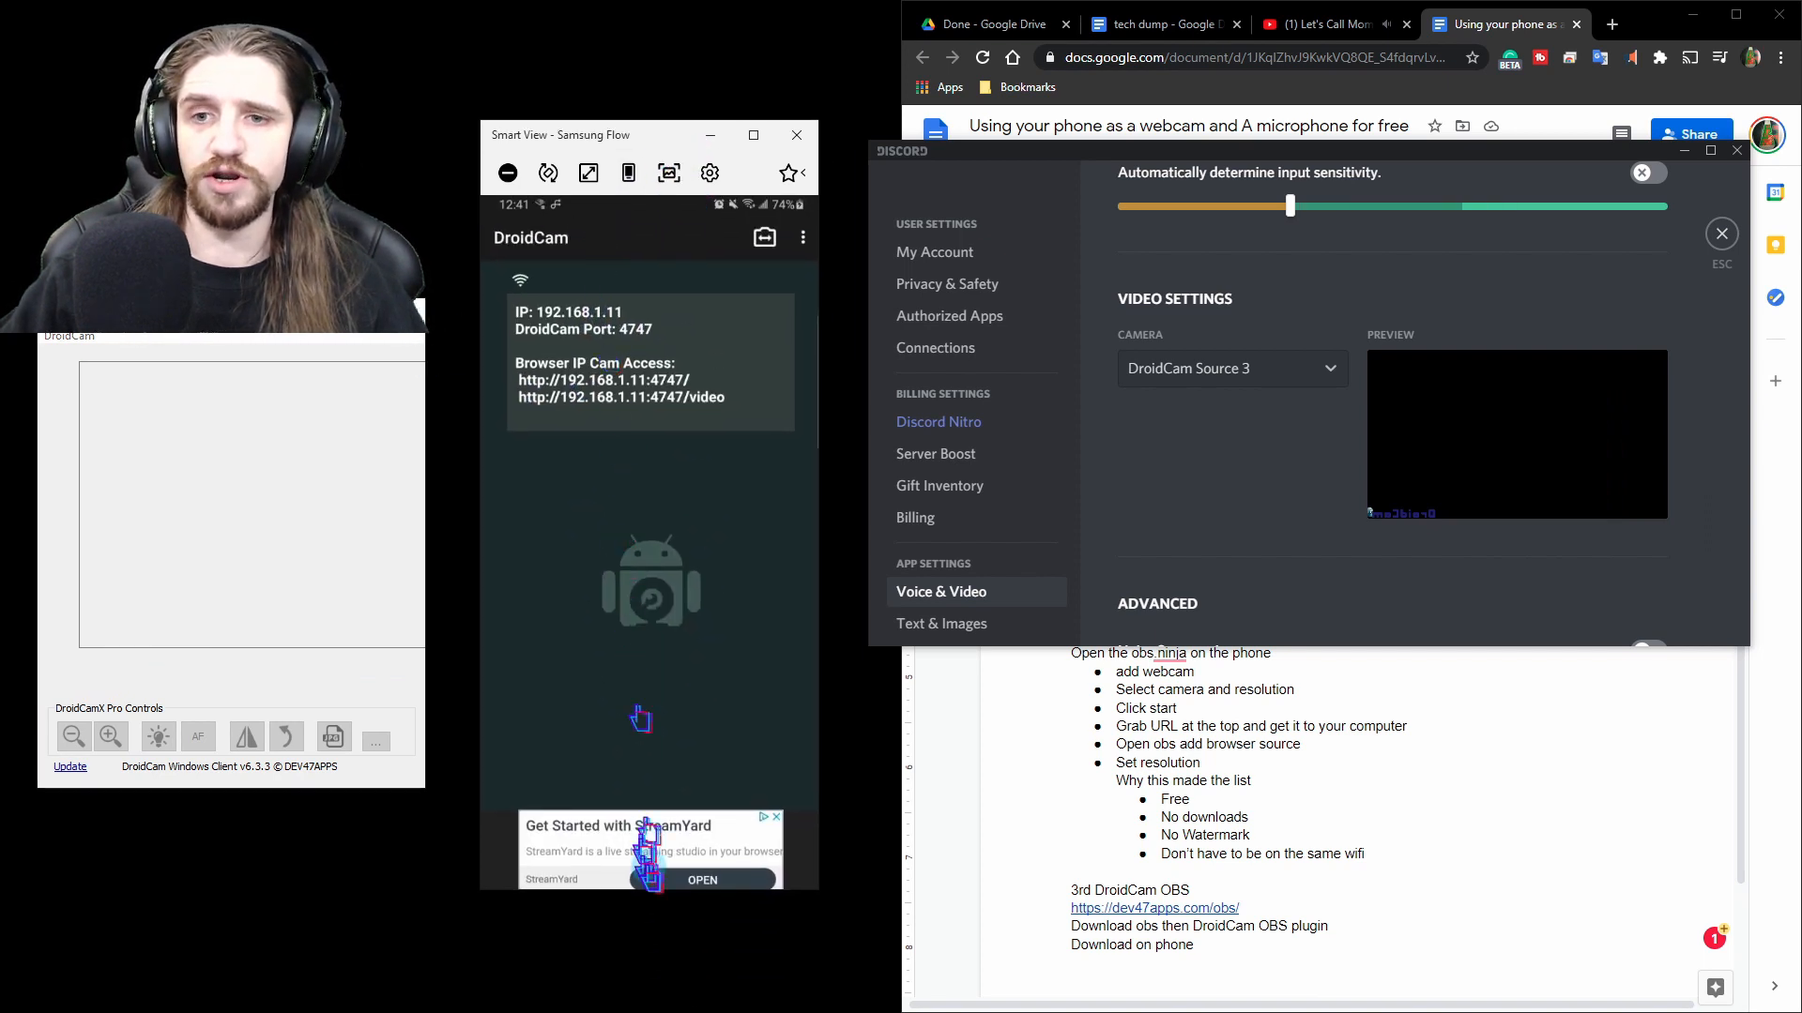
# Return the phone to its home screen and close the DroidCam client.
pyautogui.moveTo(654, 220); pyautogui.dragTo(652, 525)
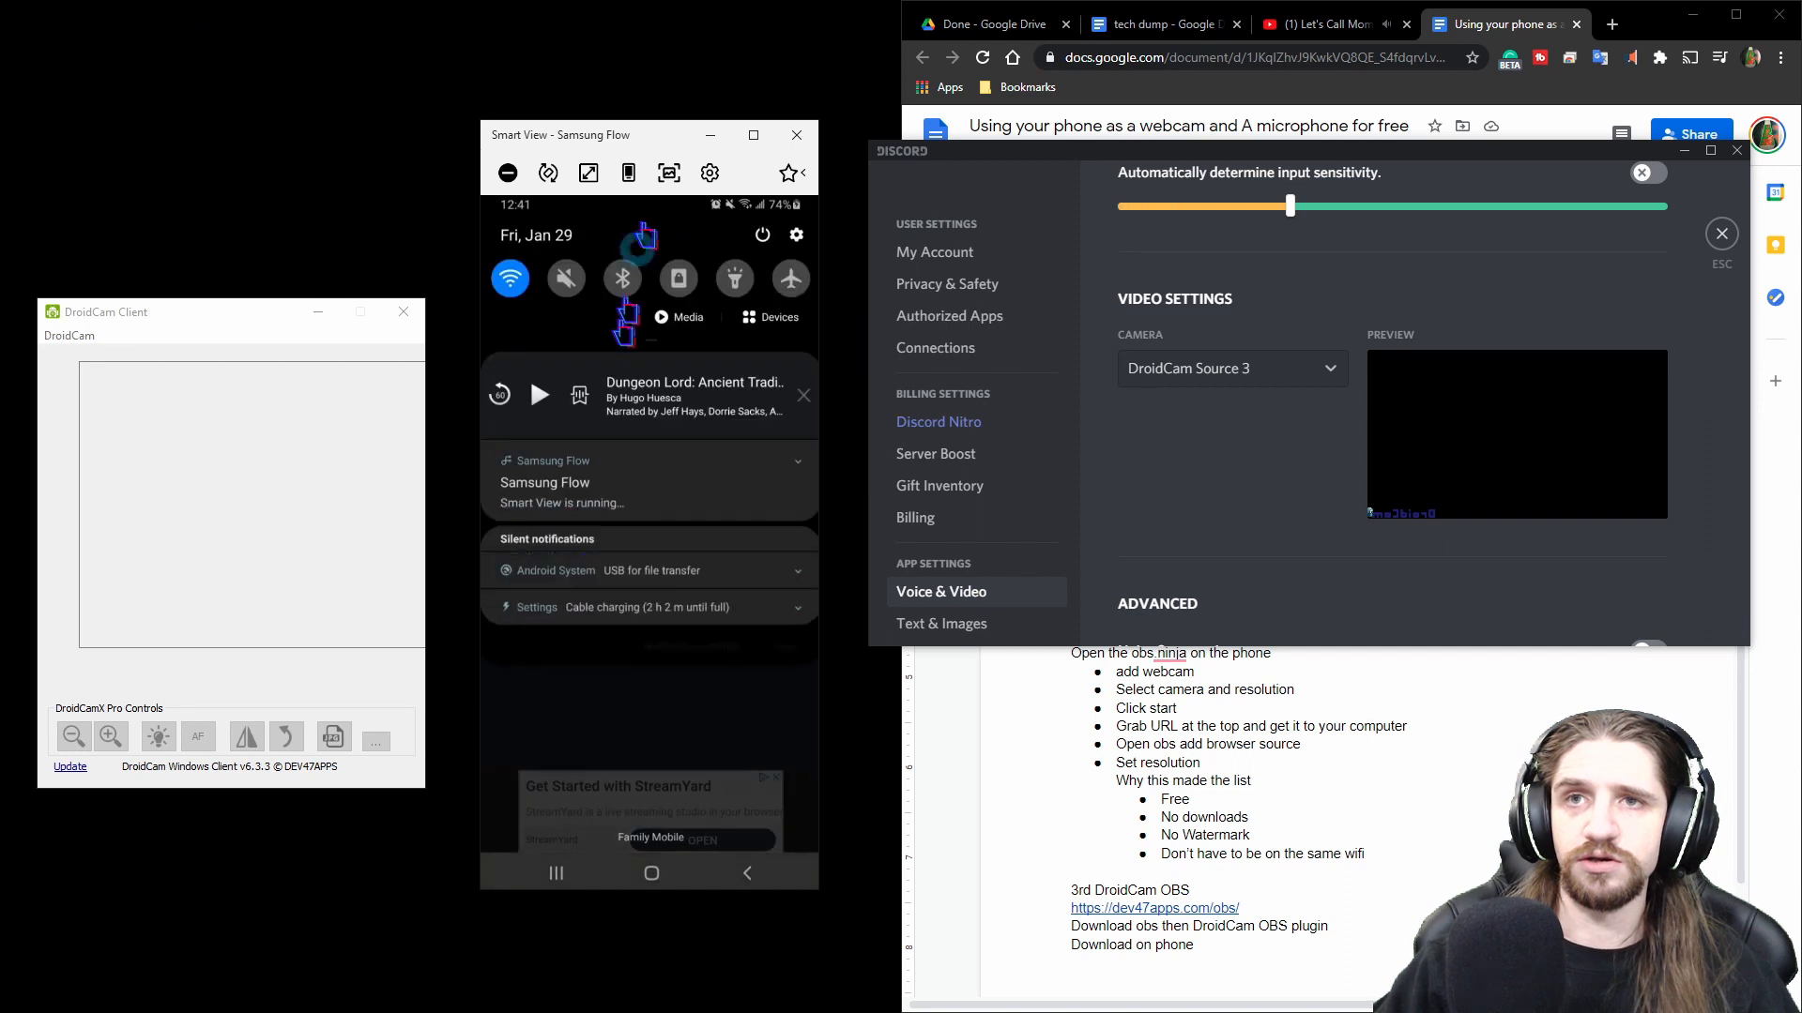
pyautogui.click(653, 874)
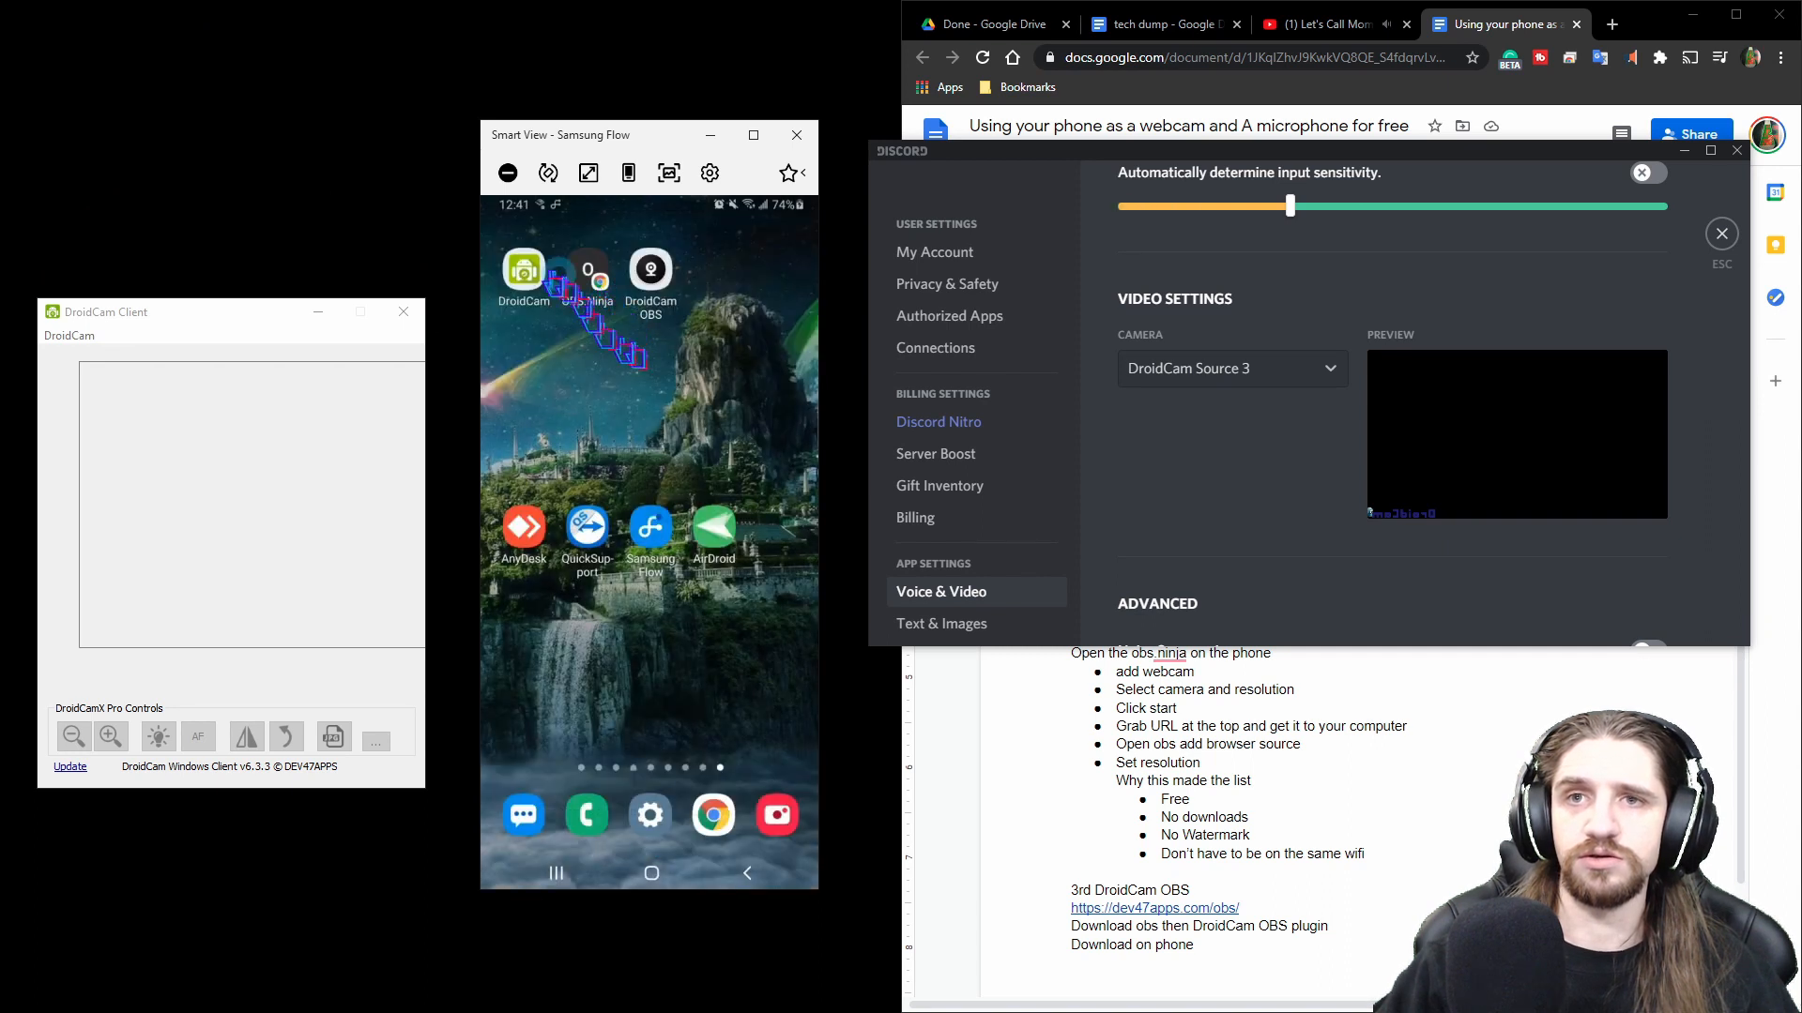
pyautogui.click(403, 311)
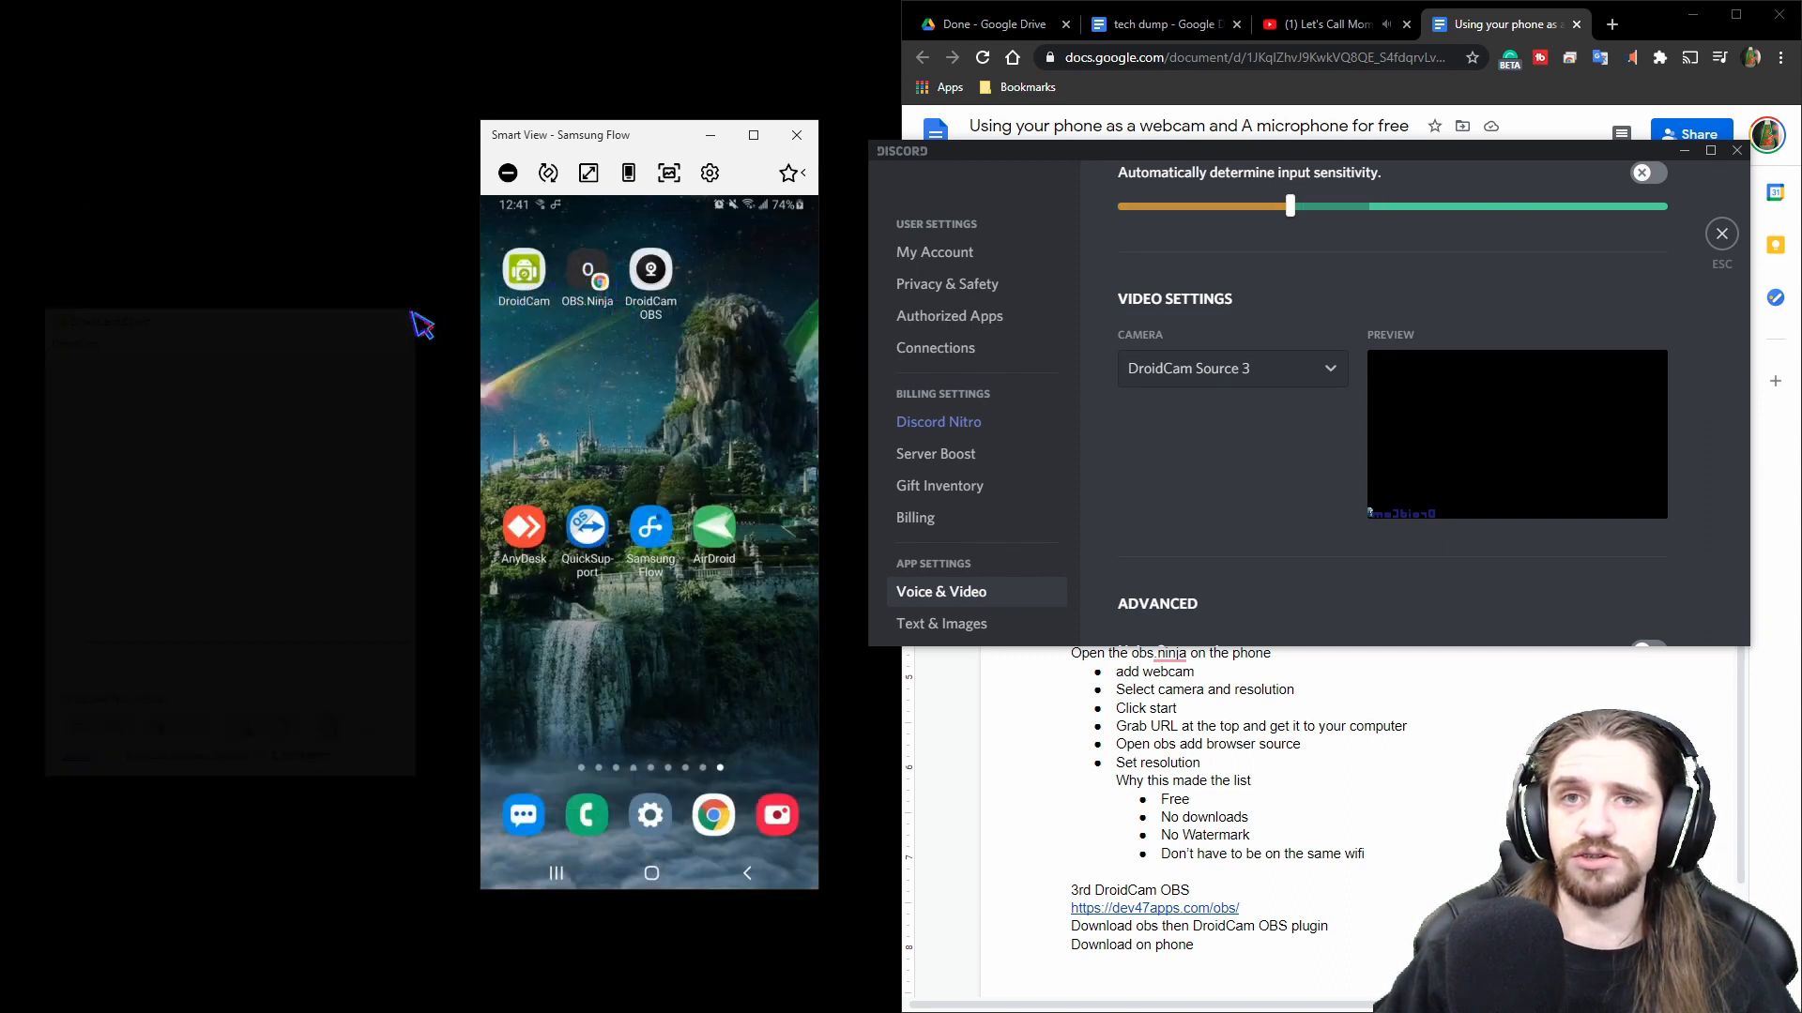
# Open the OBS.Ninja app on the phone and choose Add your Camera to OBS.
pyautogui.click(586, 279)
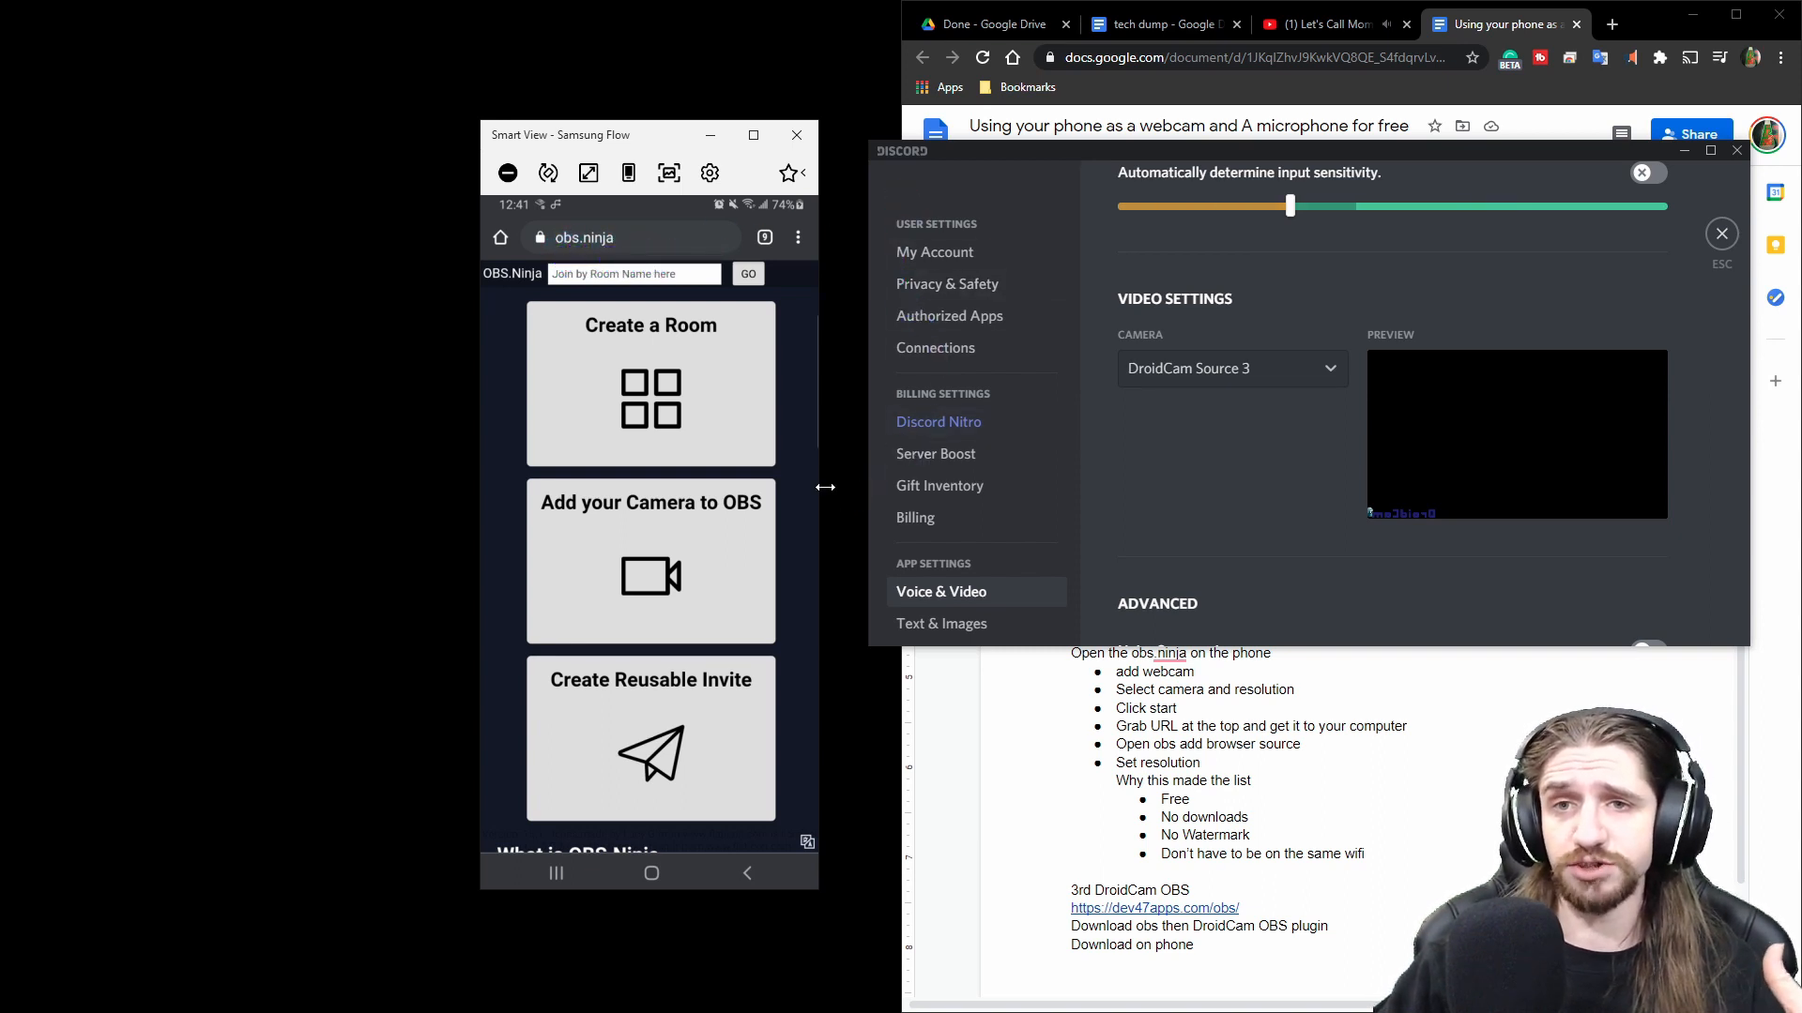
pyautogui.click(637, 554)
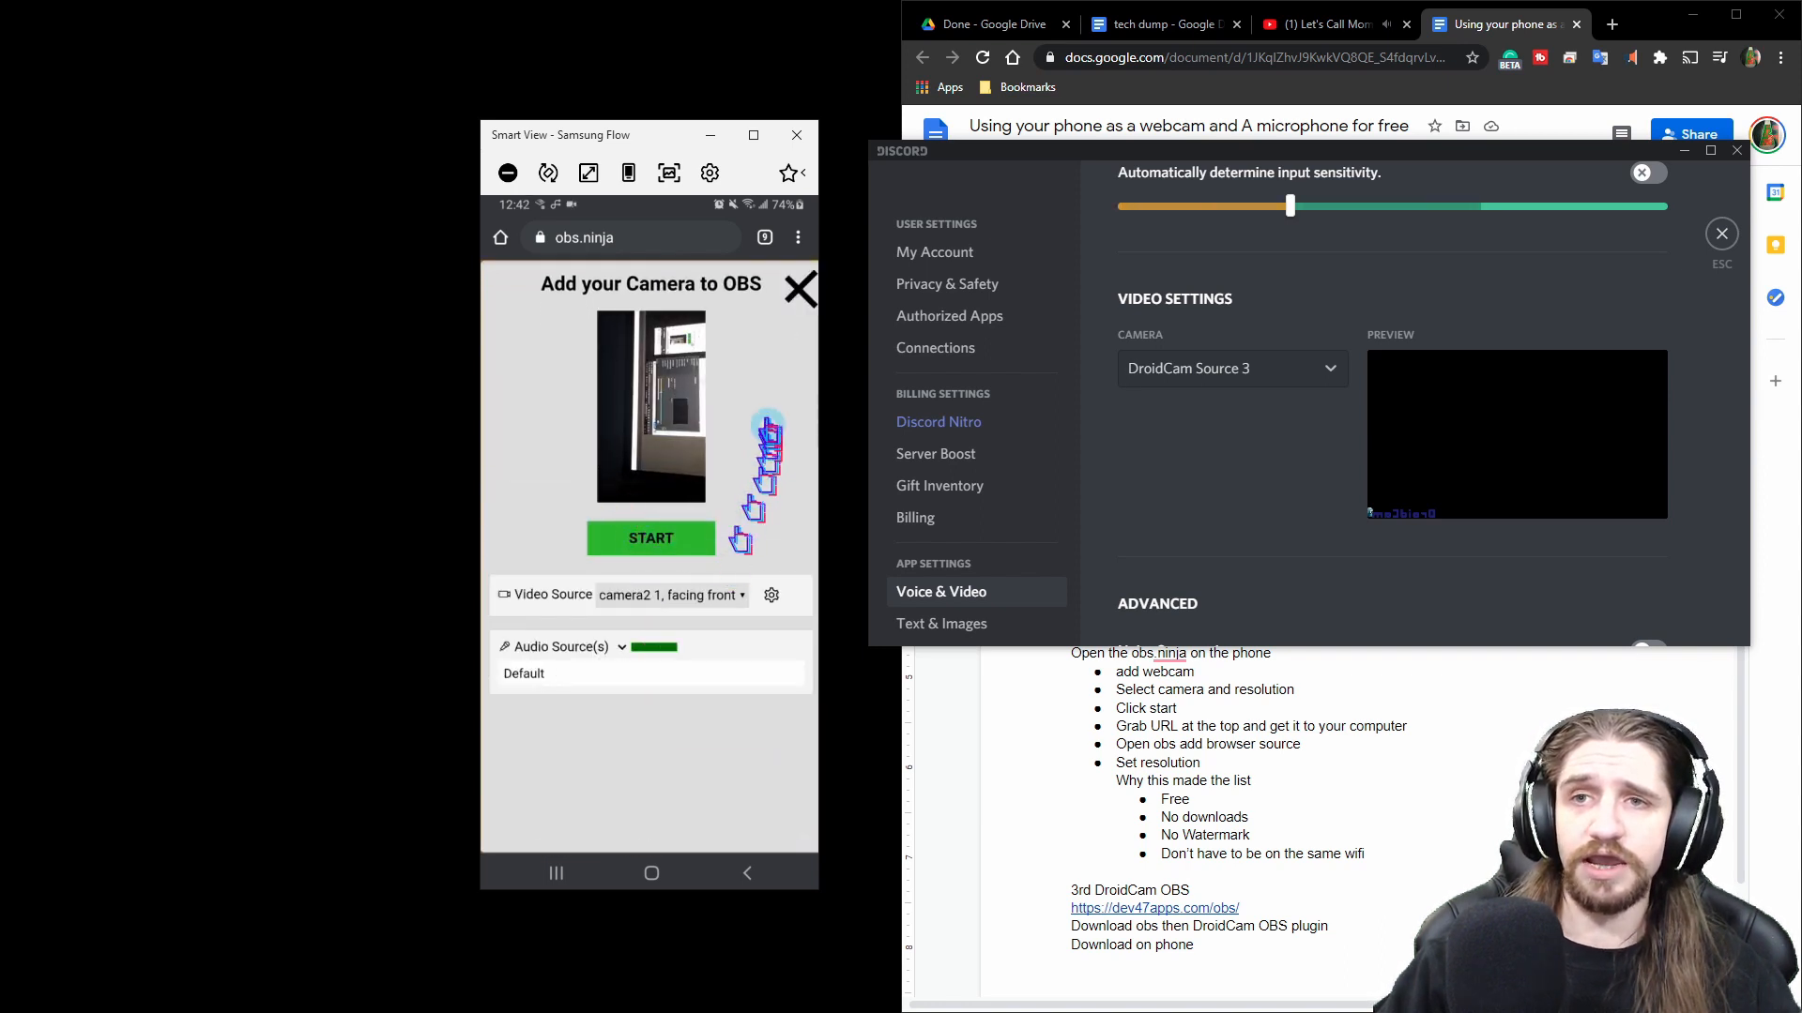
# Switch the OBS.Ninja video source on the phone to camera2 0, facing back.
pyautogui.moveTo(656, 129); pyautogui.dragTo(527, 106)
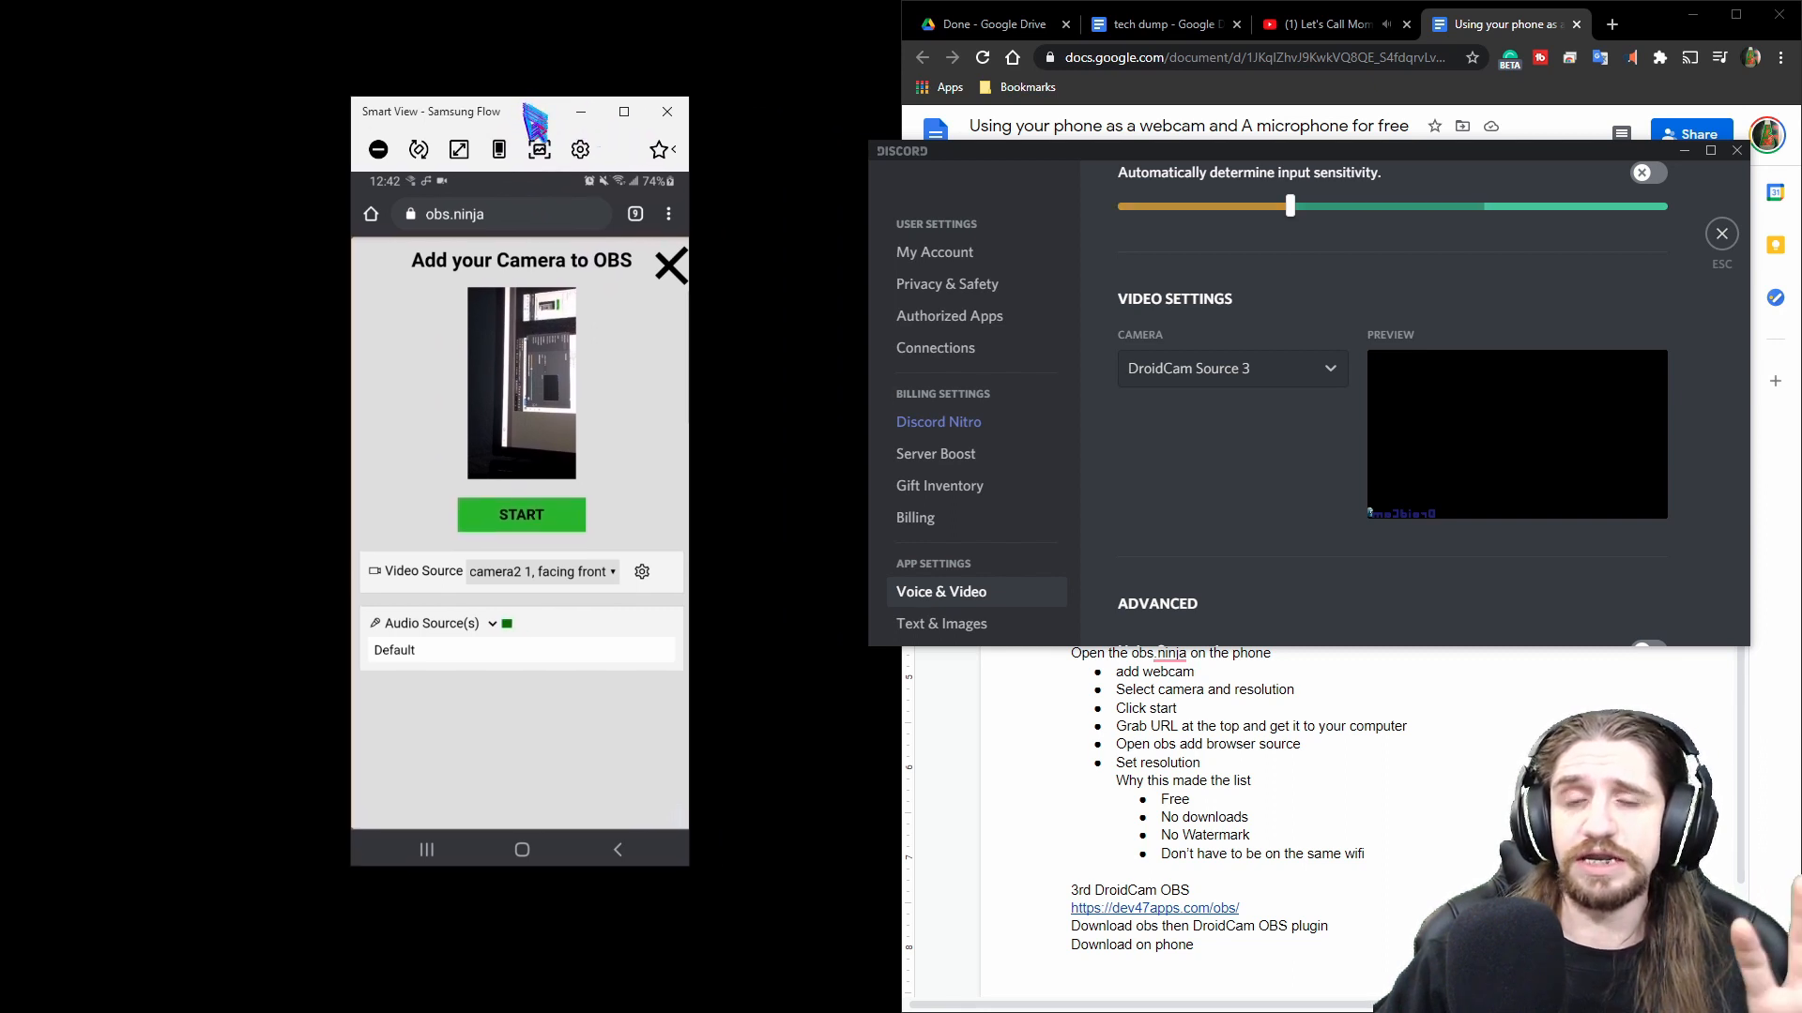
pyautogui.click(611, 574)
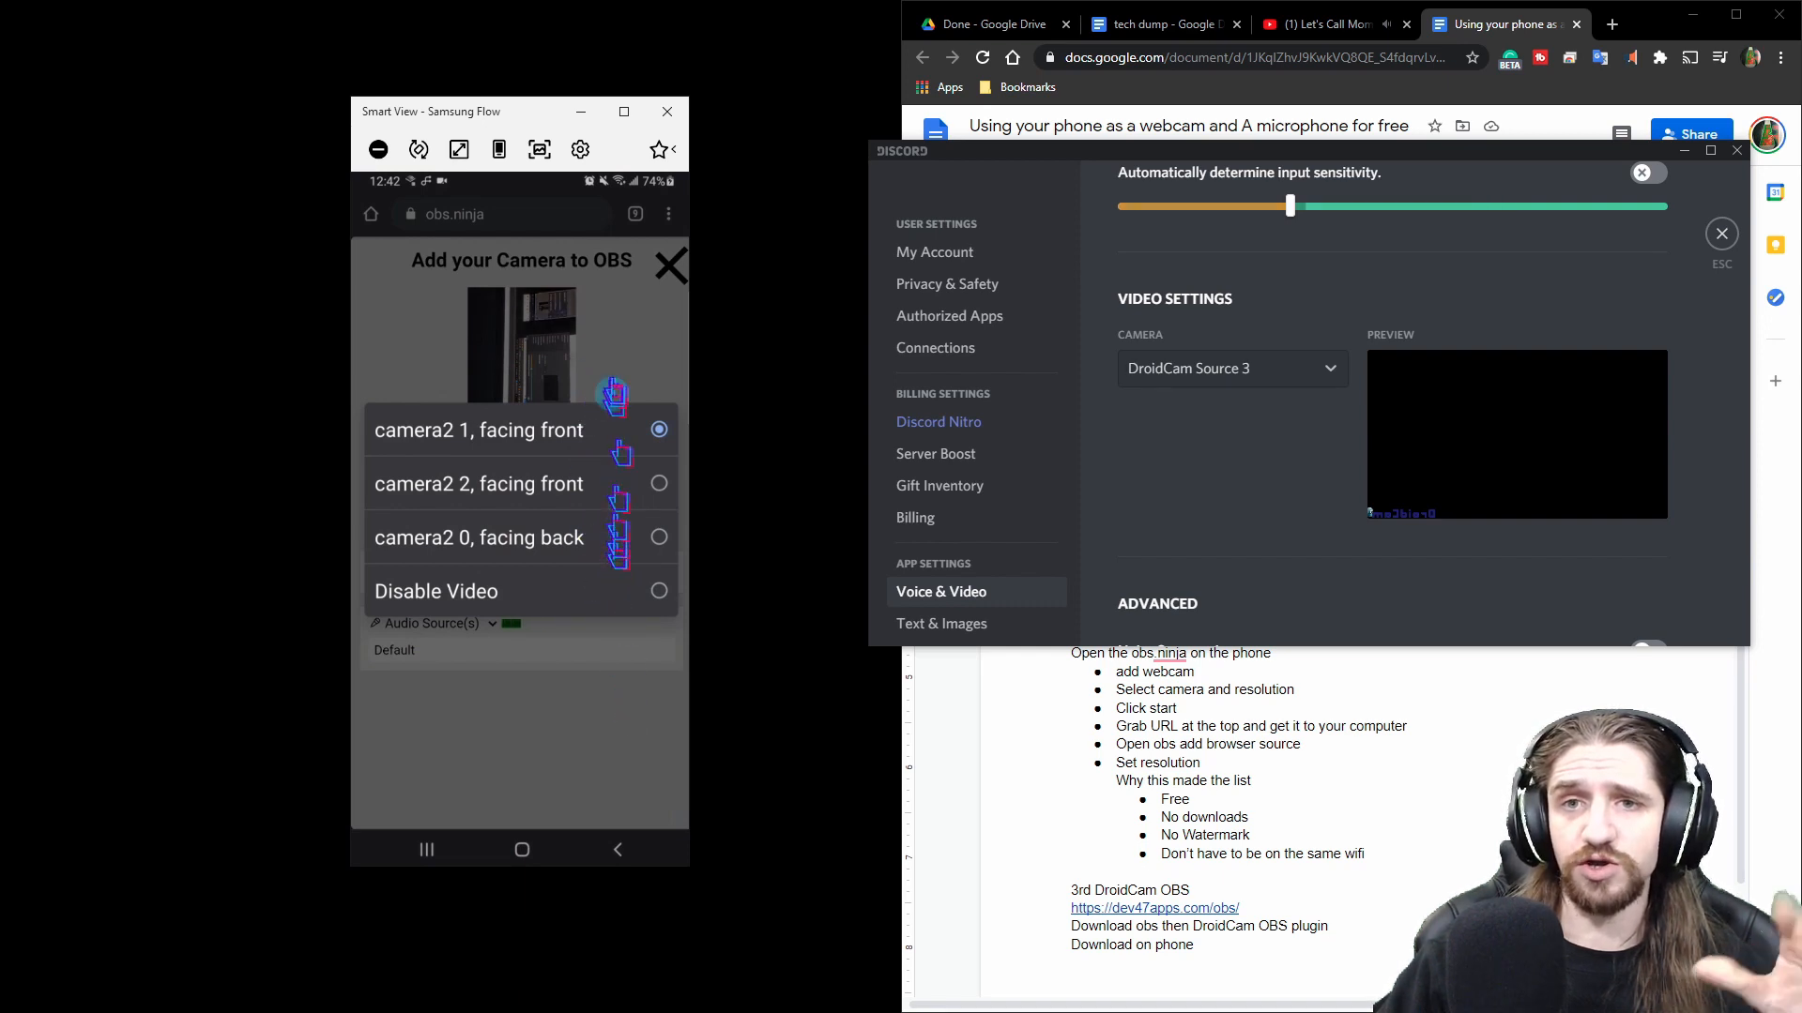
pyautogui.click(555, 537)
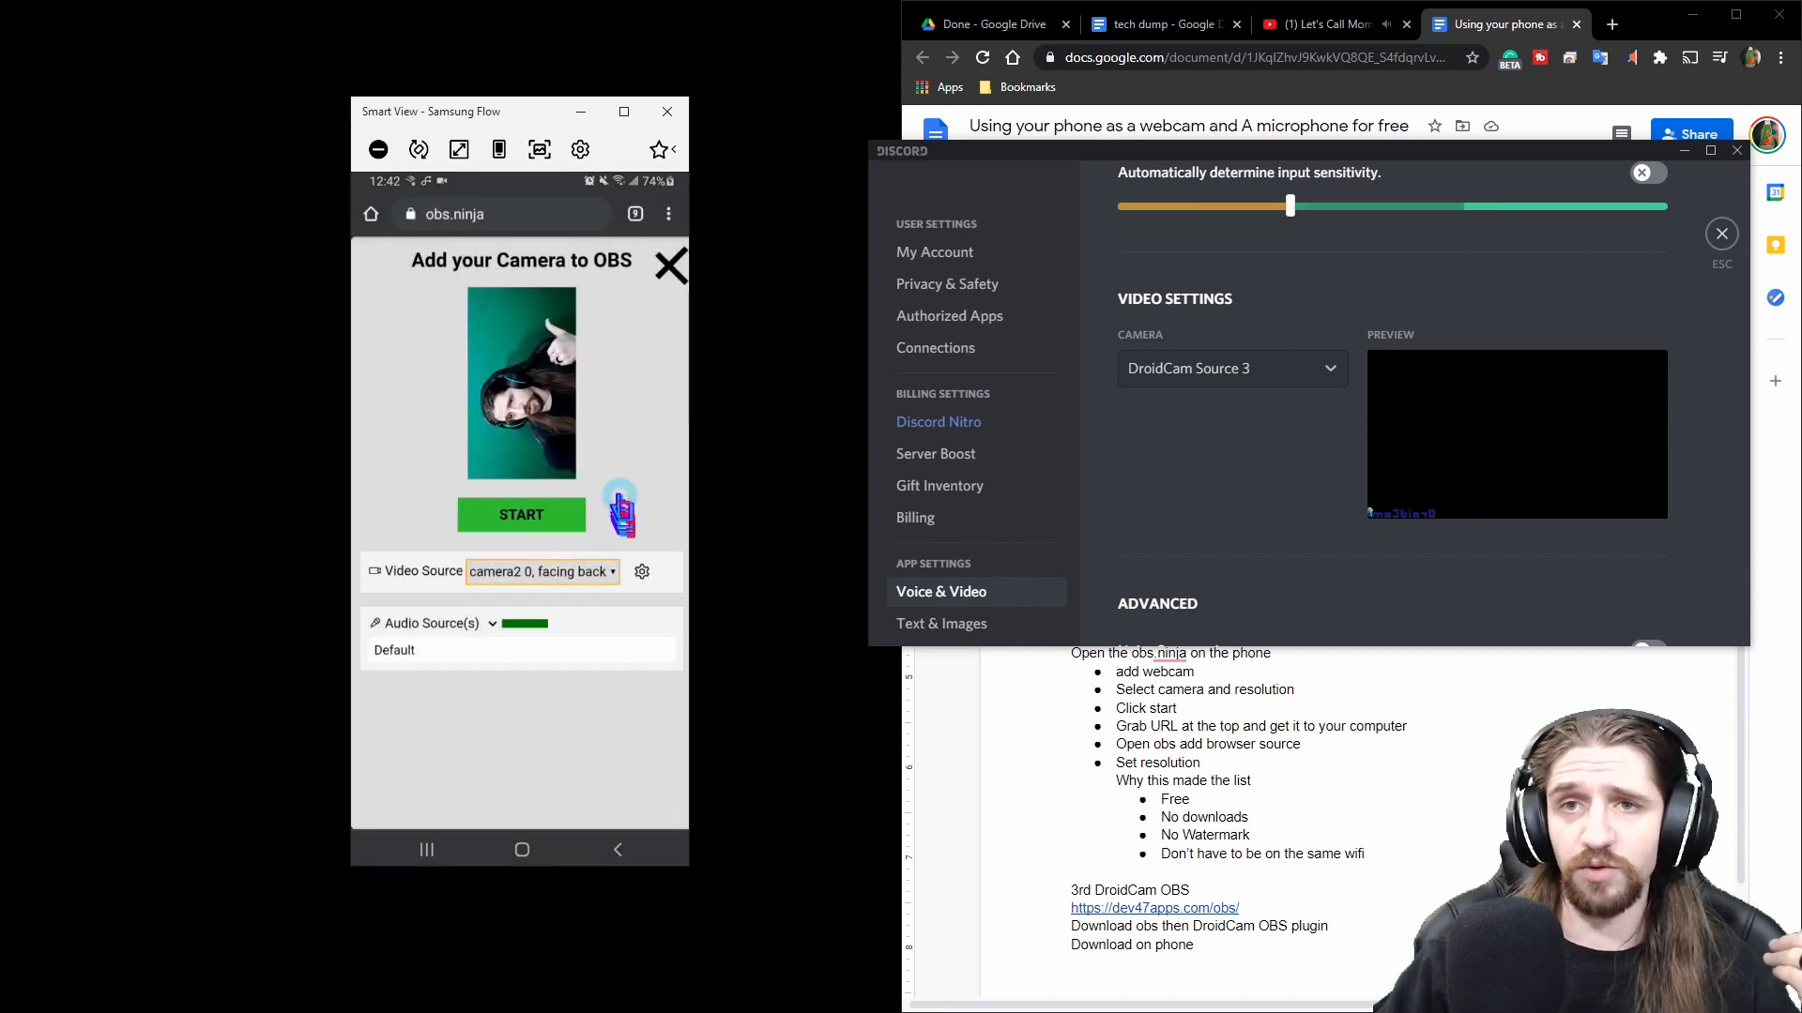
# Choose Max Resolution in the camera's video settings and start the OBS.Ninja stream.
pyautogui.click(642, 573)
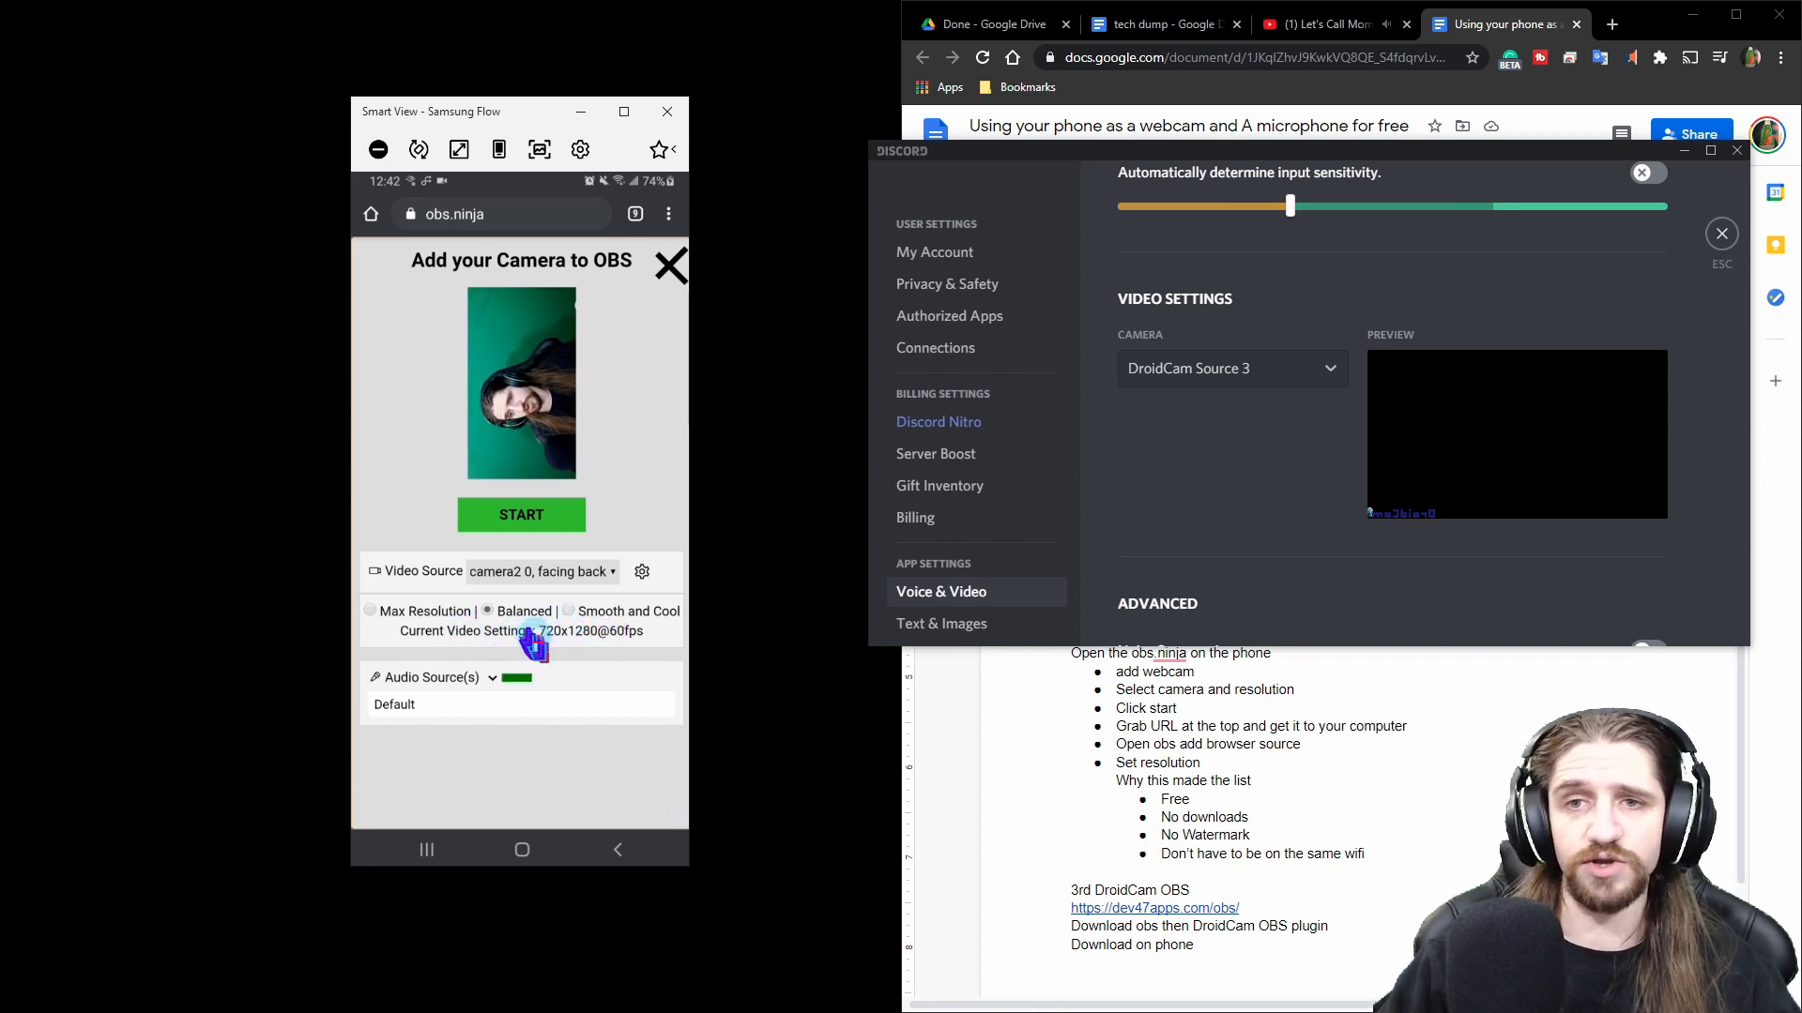
pyautogui.click(372, 612)
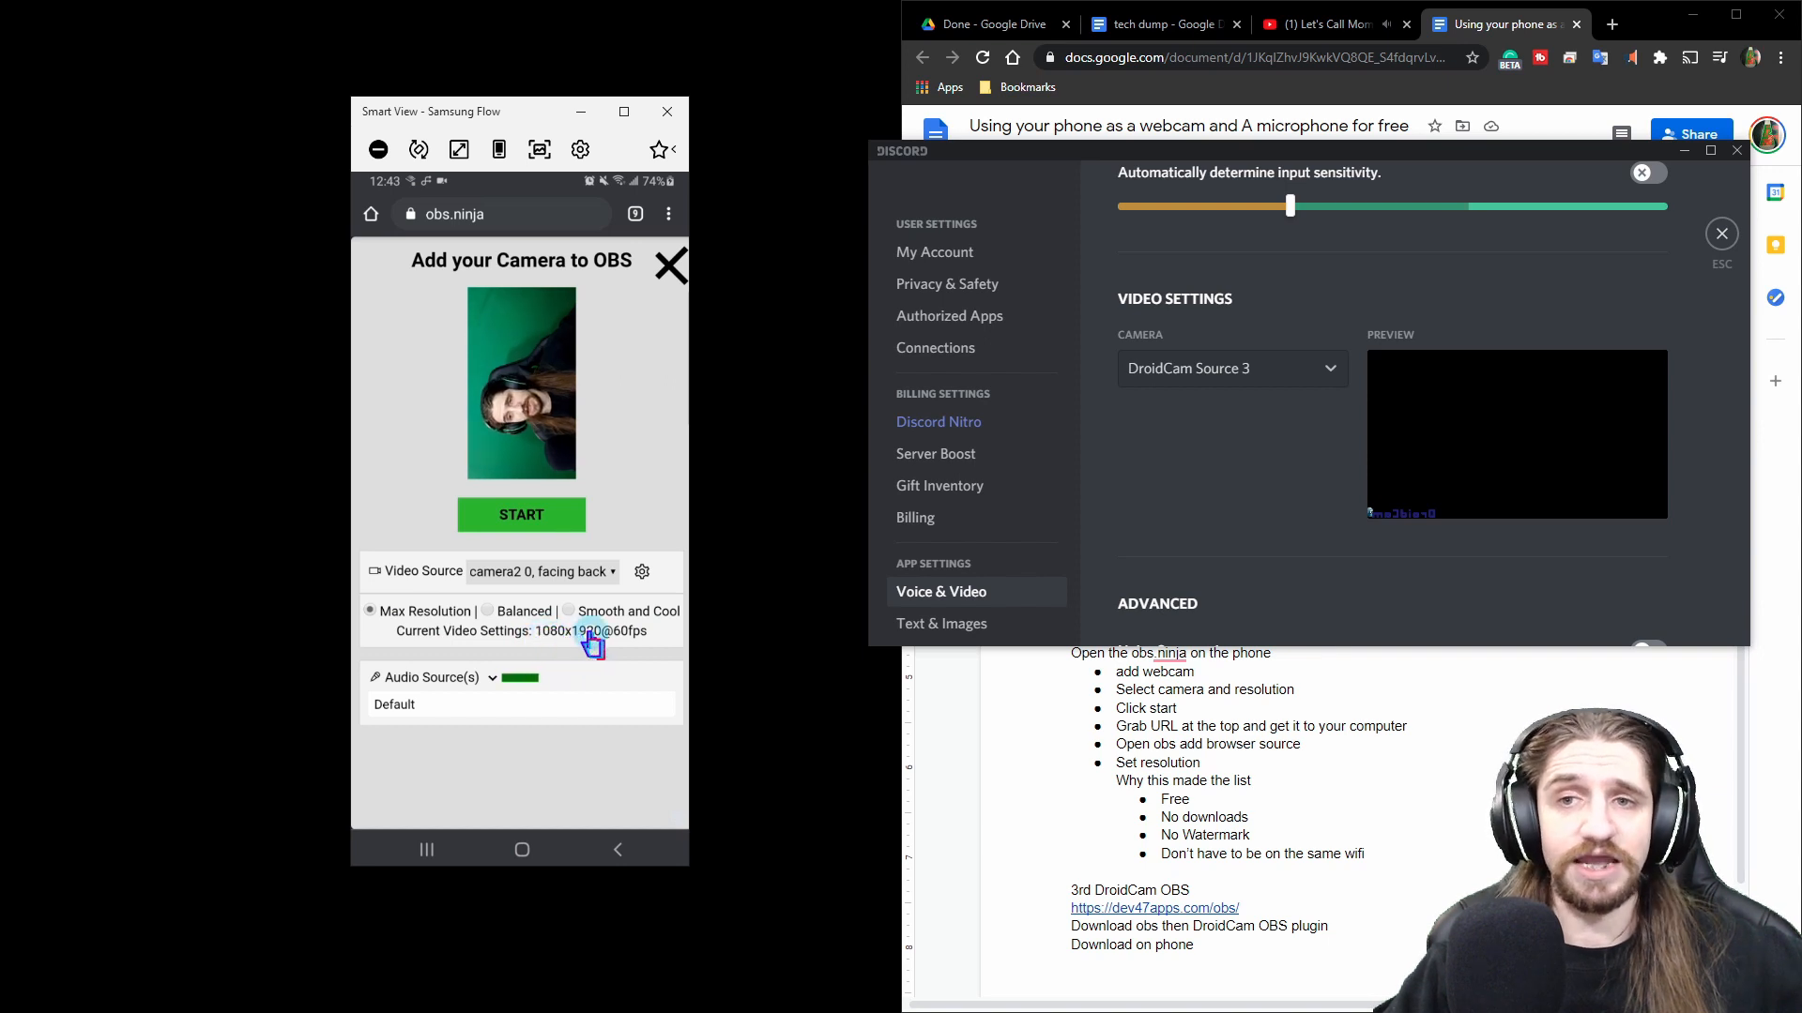
pyautogui.click(532, 531)
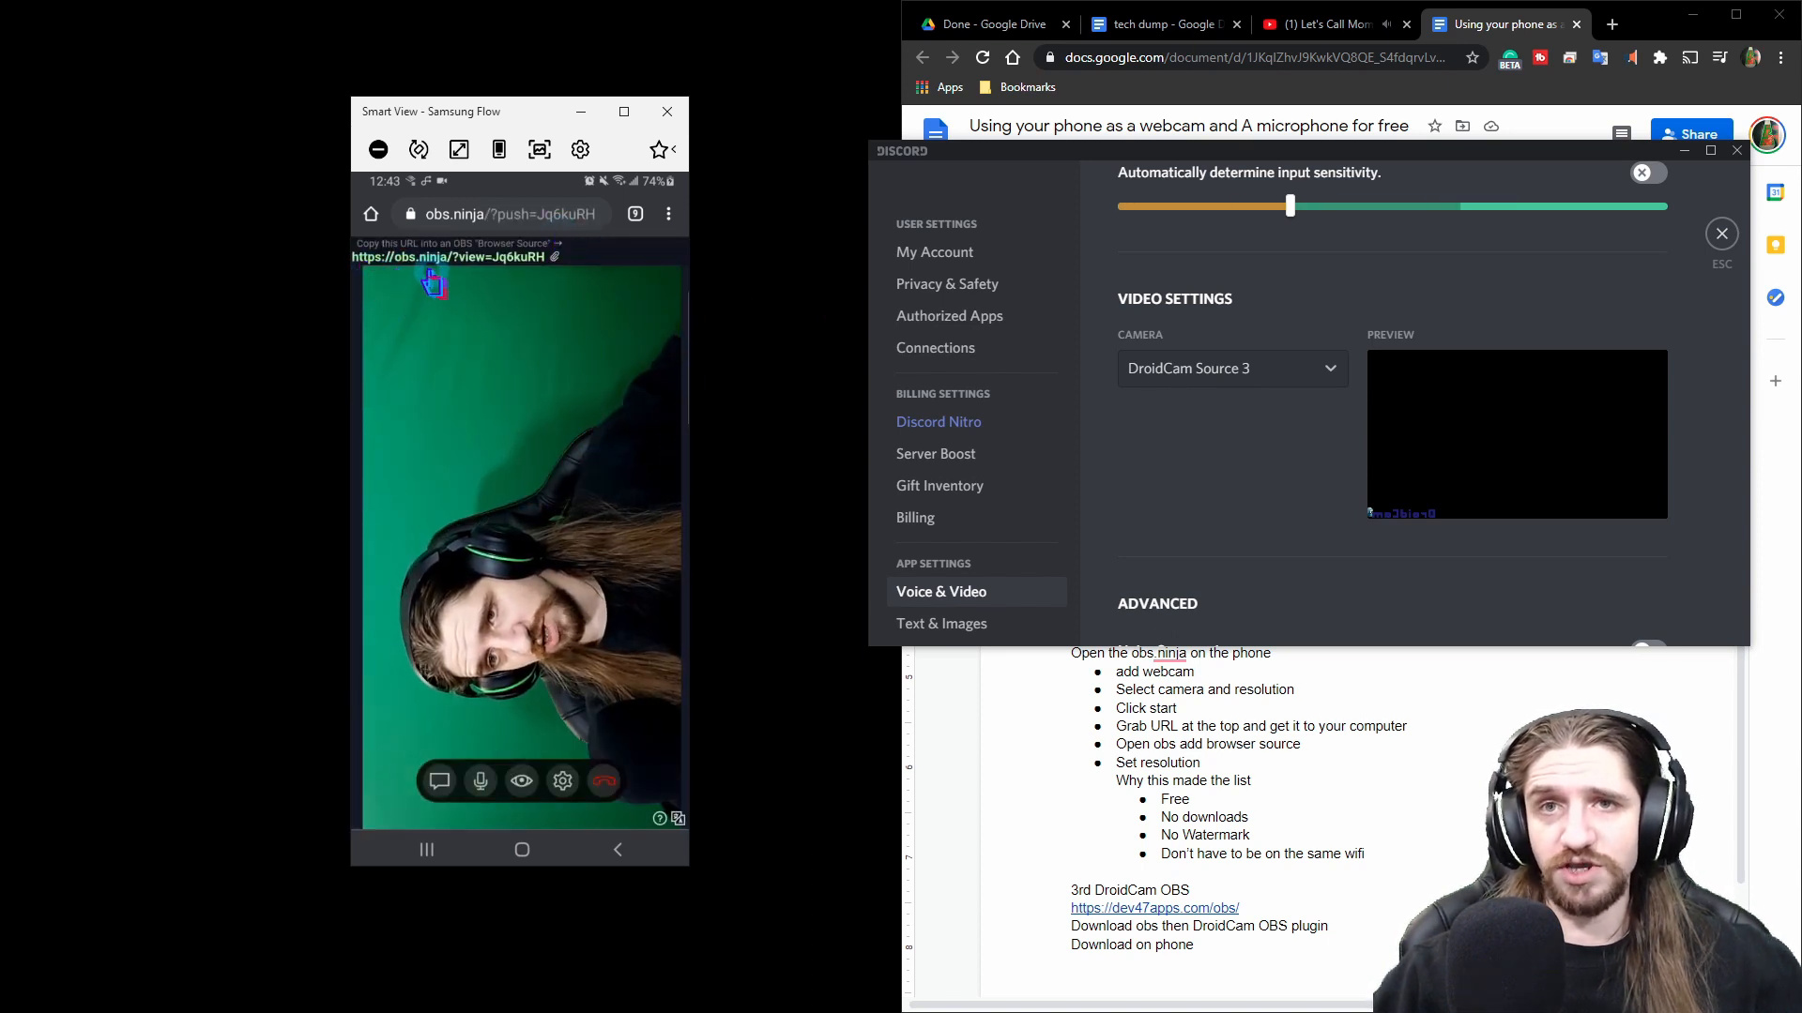
# Copy the obs.ninja view URL on the phone and send it to the computer through Samsung Flow.
pyautogui.click(495, 266)
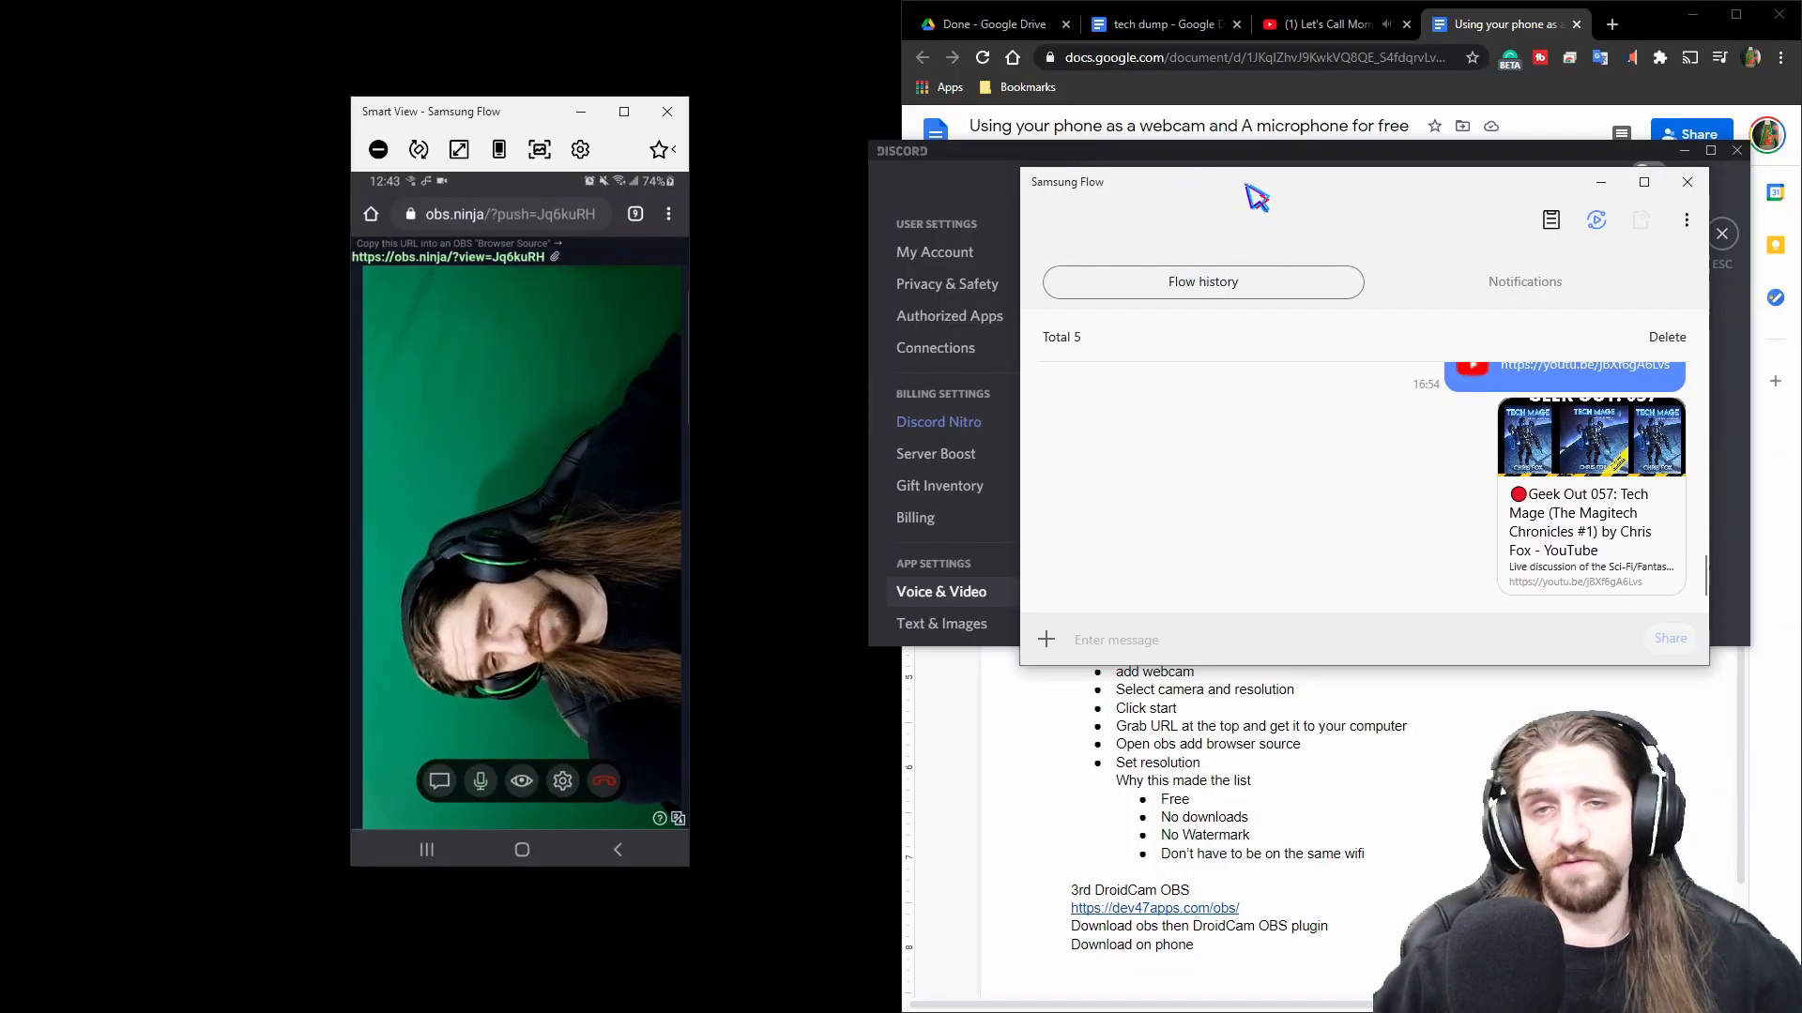
pyautogui.click(1190, 642)
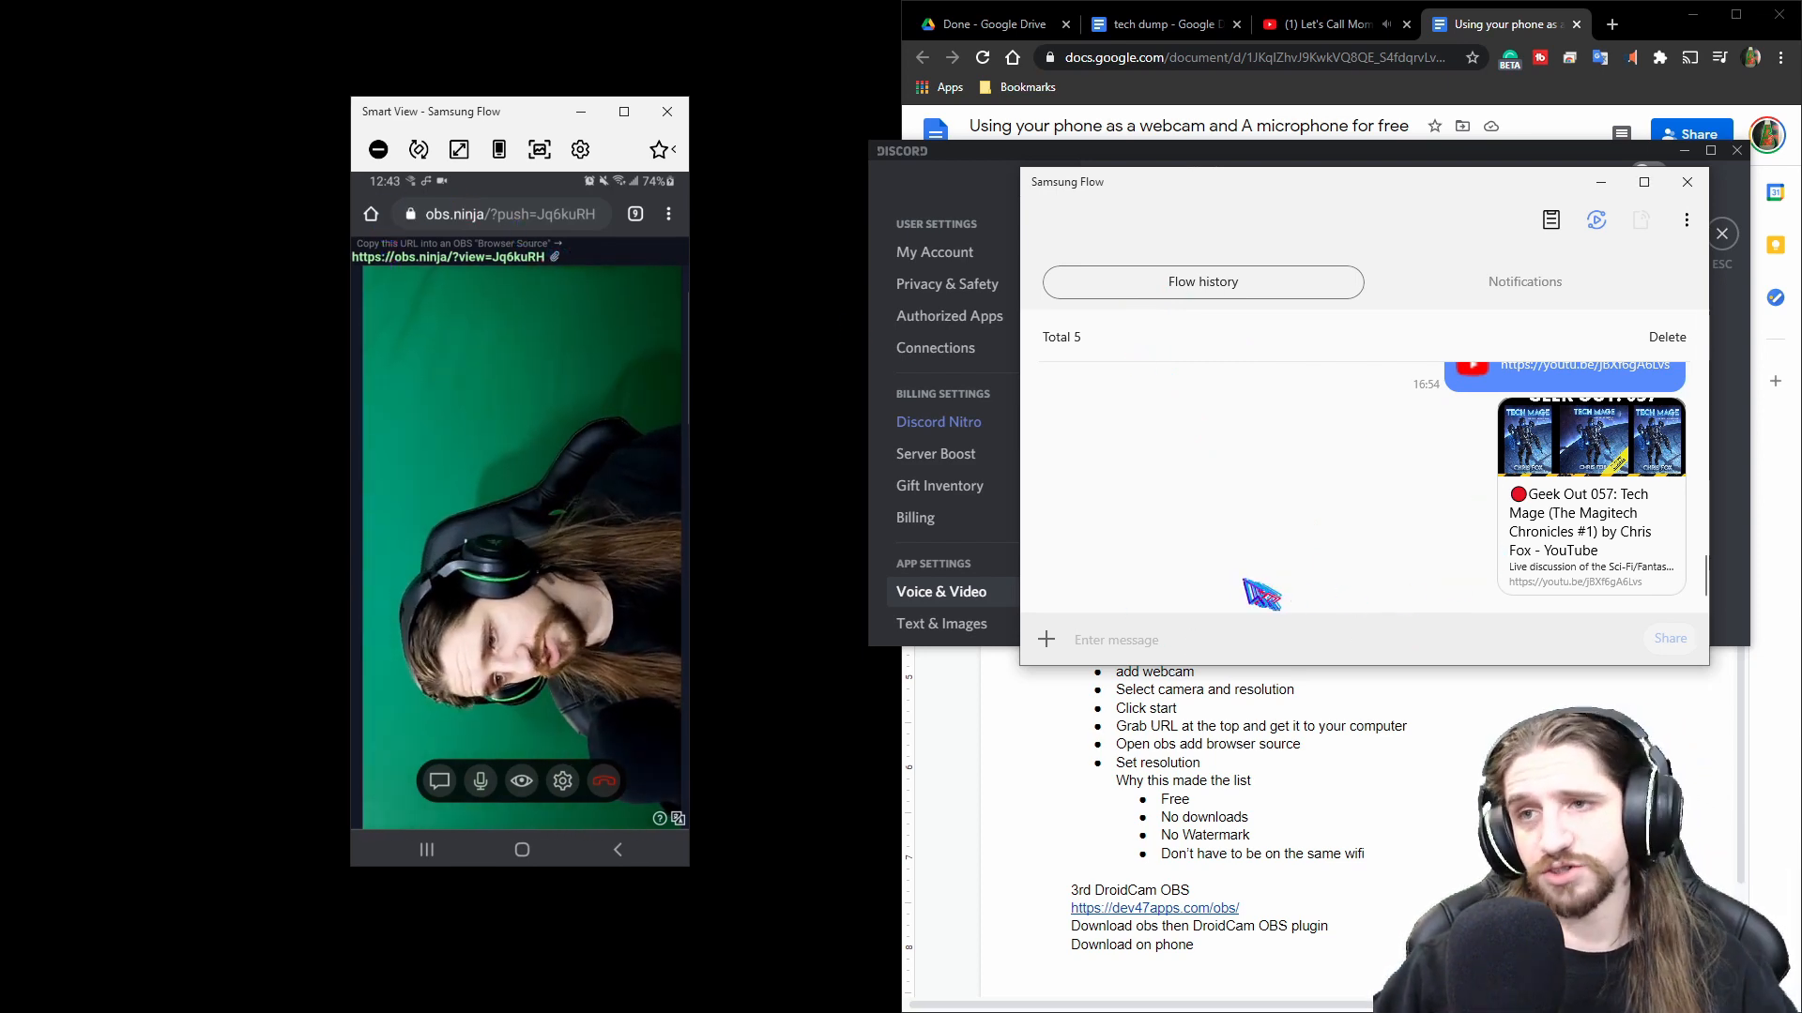
pyautogui.moveTo(1467, 193); pyautogui.dragTo(1116, 296)
pyautogui.click(1249, 285)
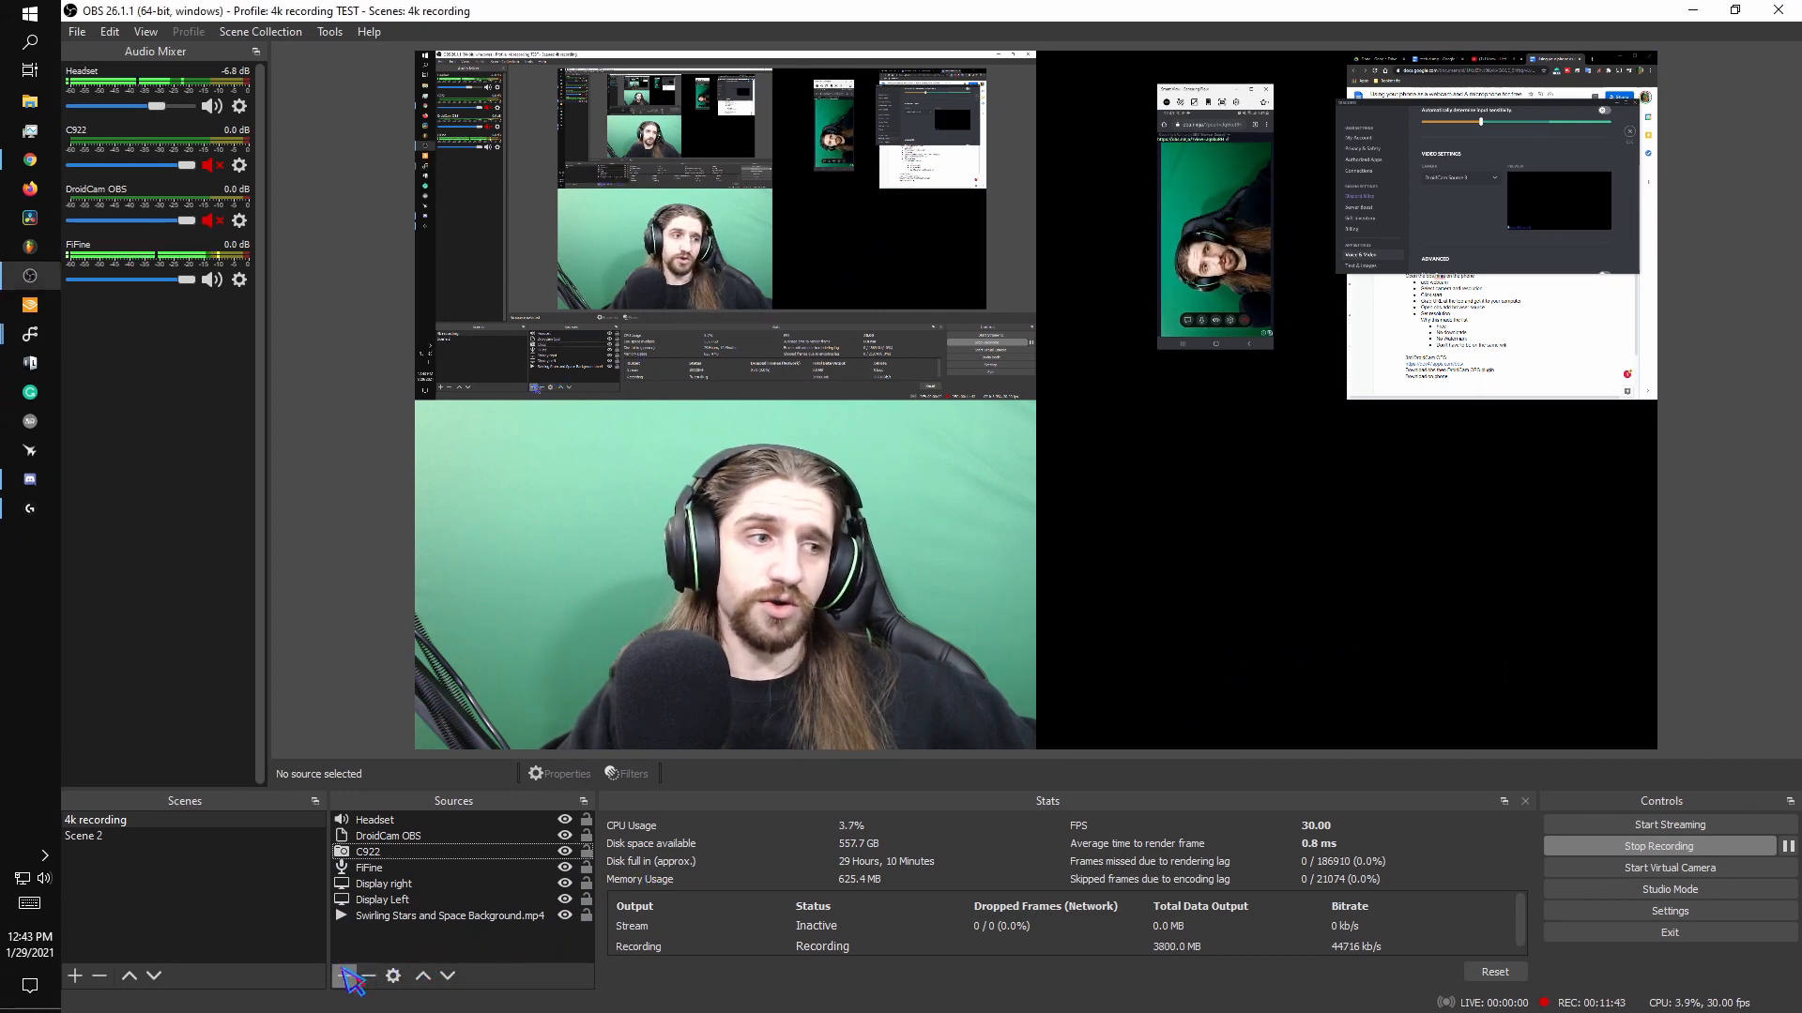
# Add a Browser source named obs ninja using the pasted obs.ninja view URL.
pyautogui.click(345, 976)
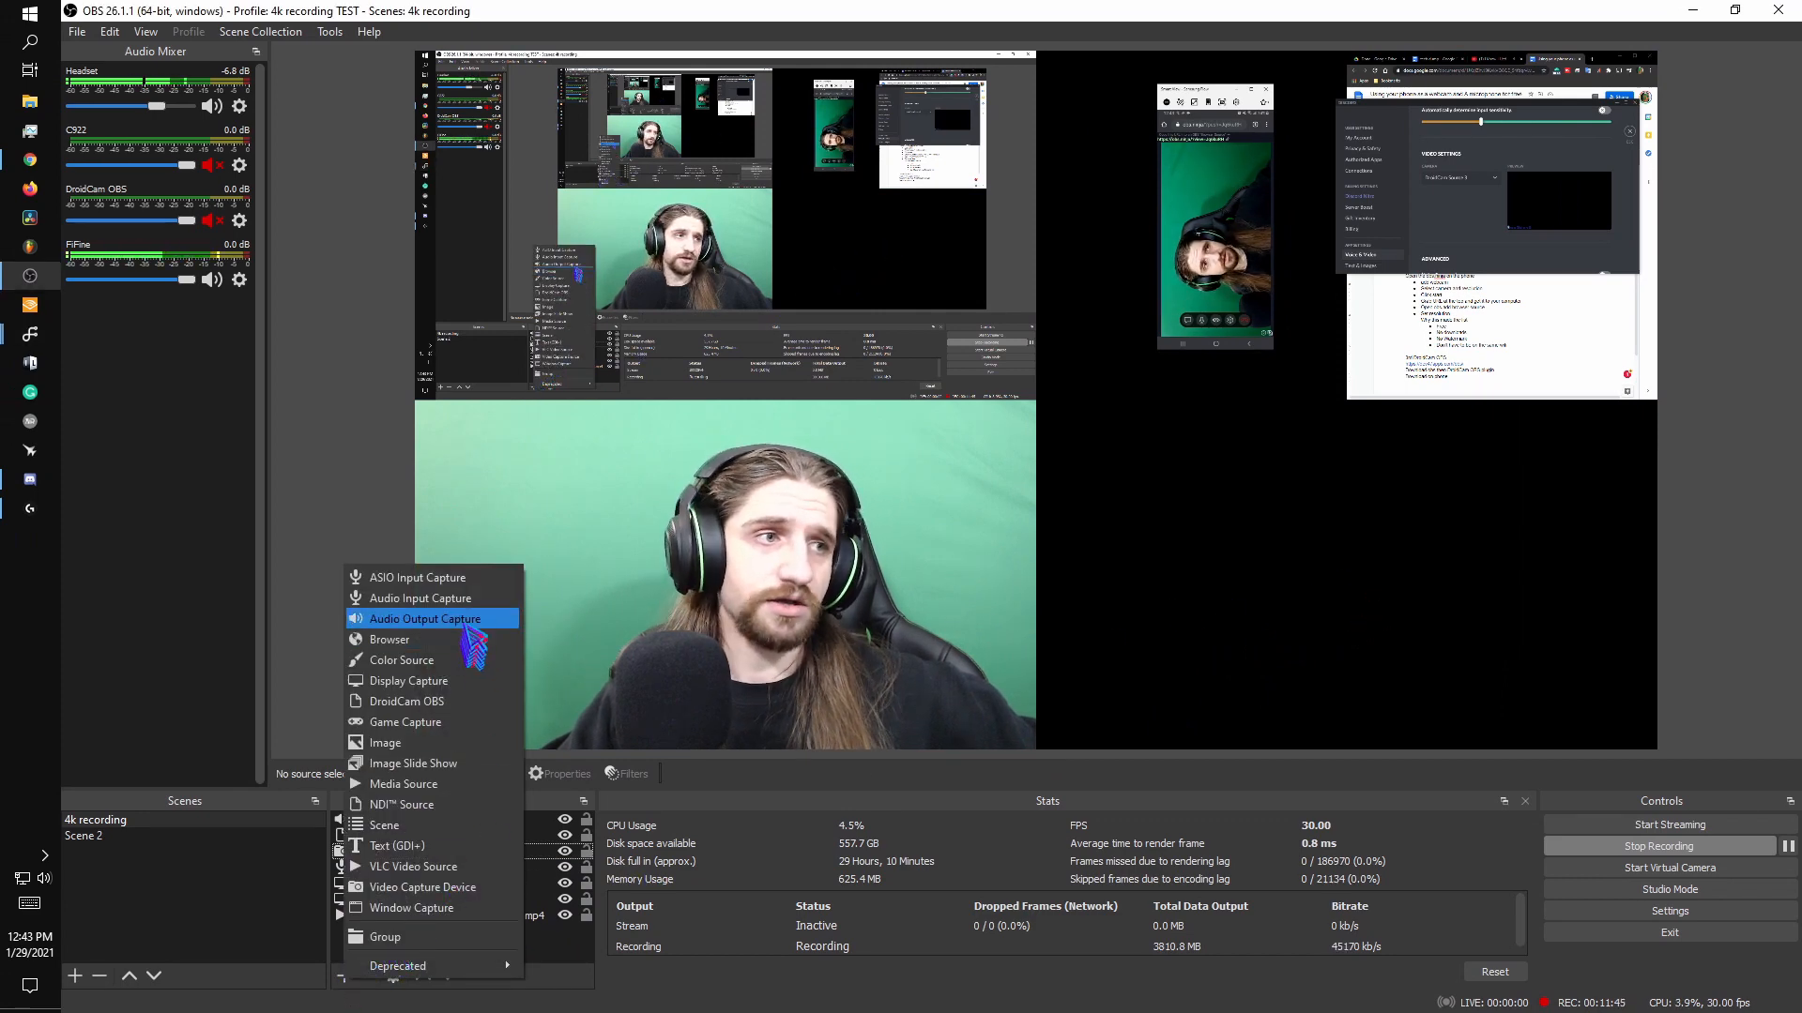
pyautogui.click(480, 640)
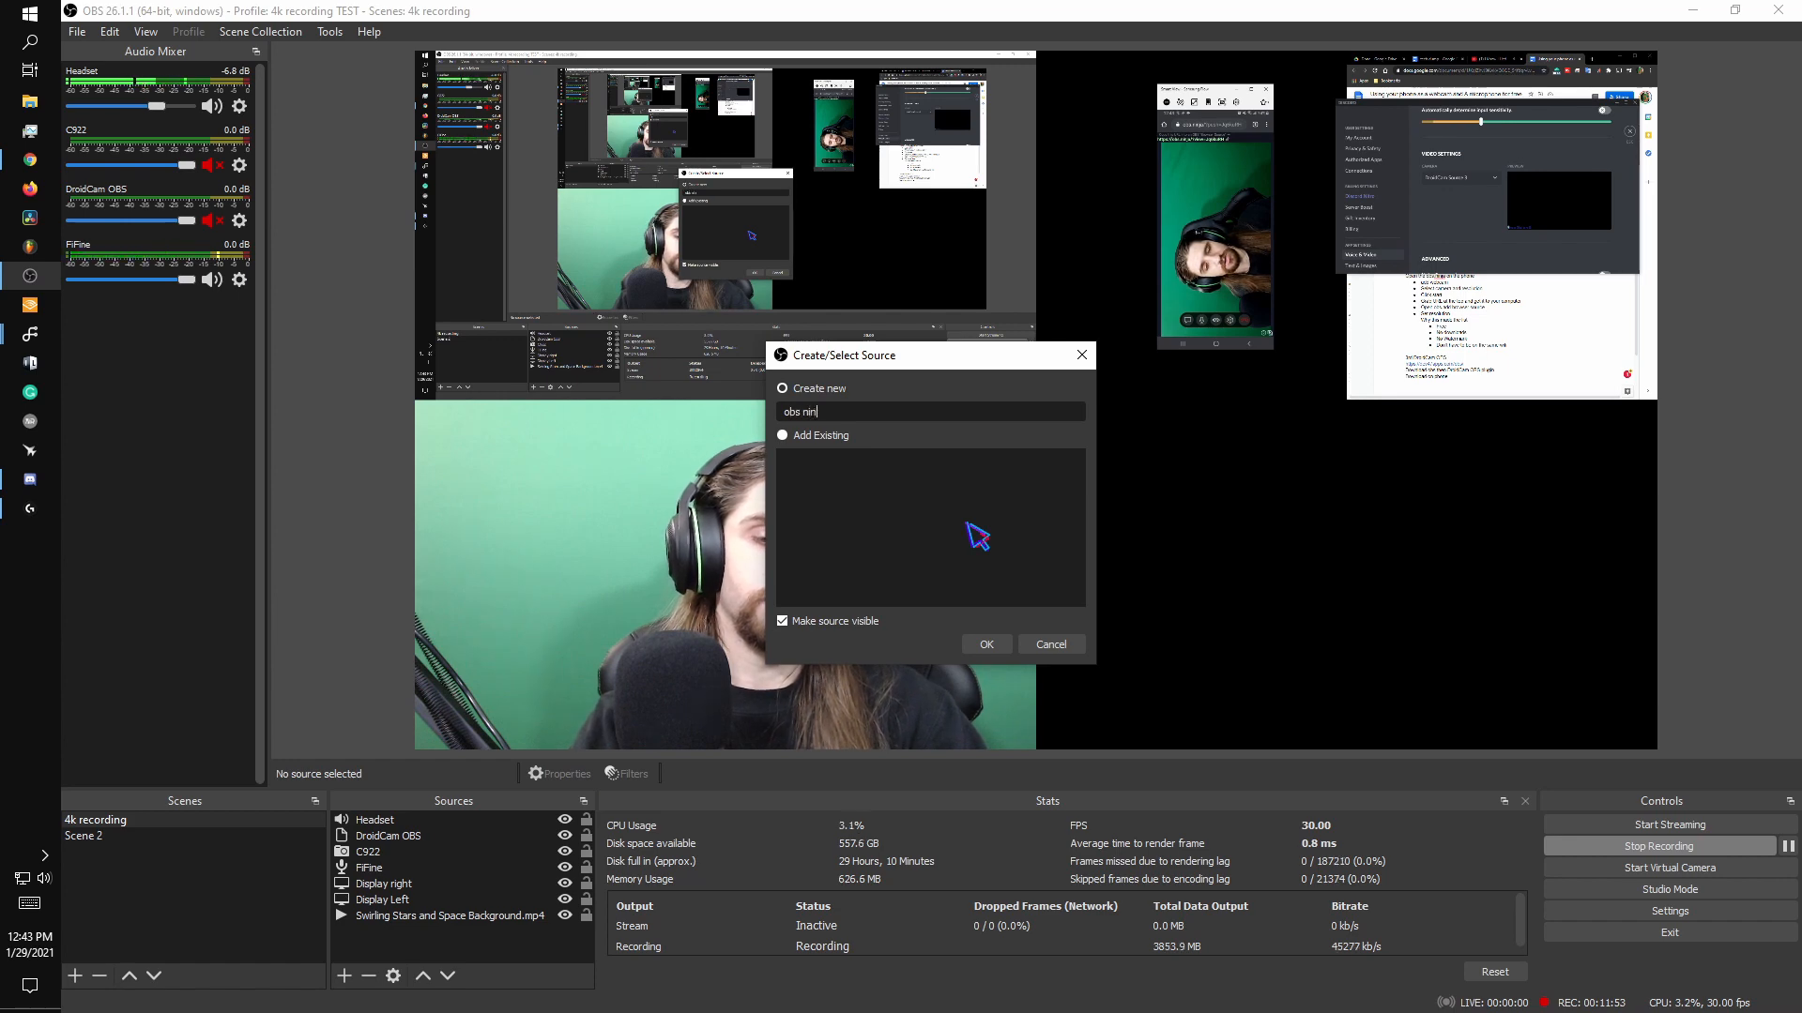
pyautogui.press('Return')
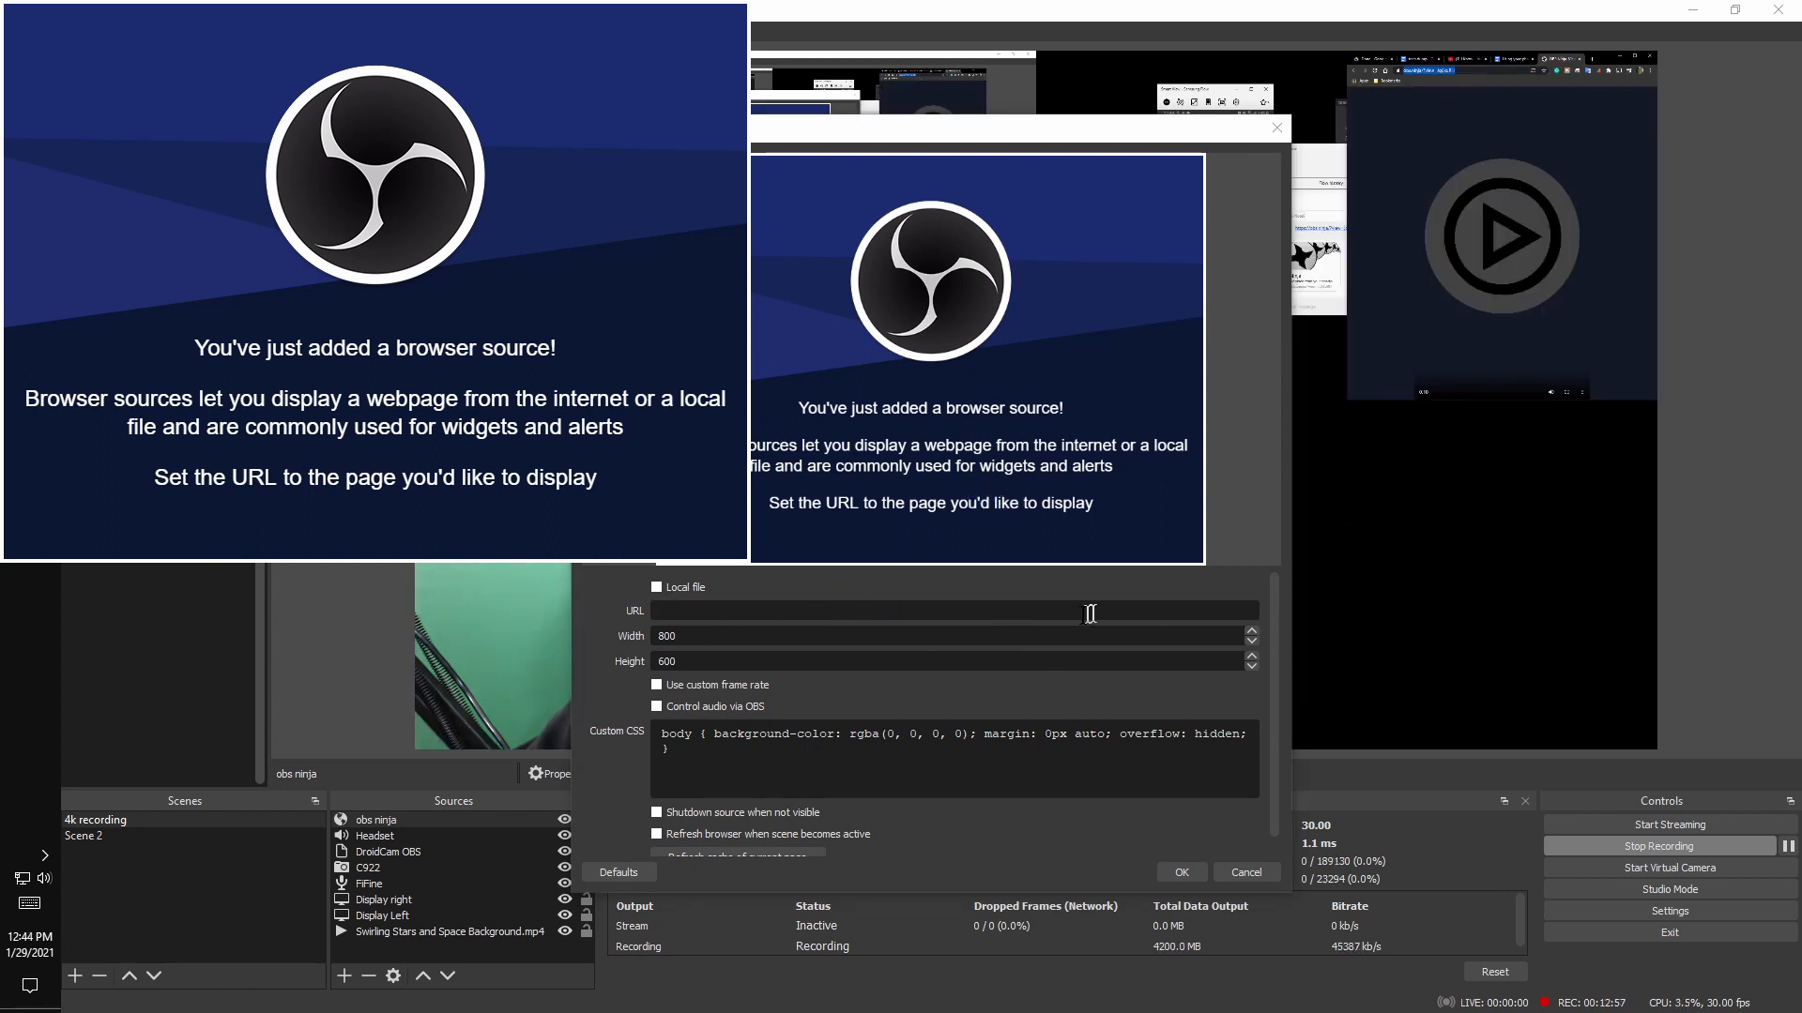
pyautogui.click(1030, 611)
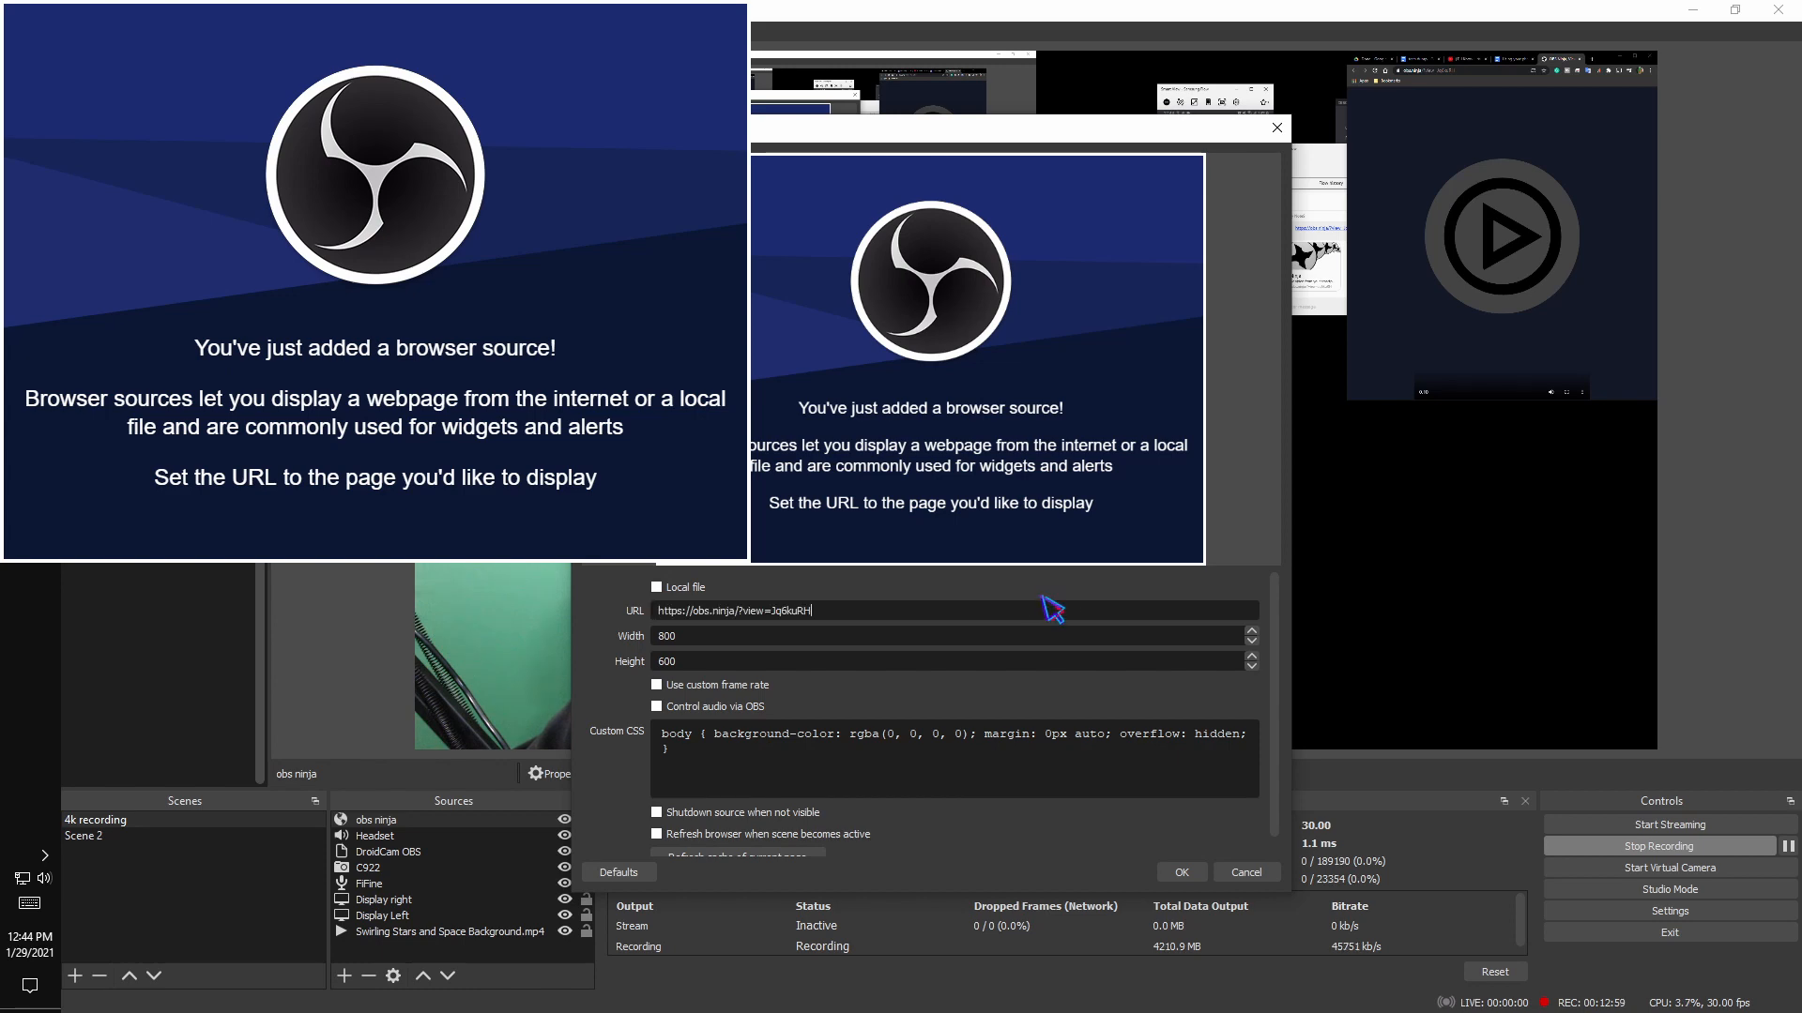
pyautogui.press('Return')
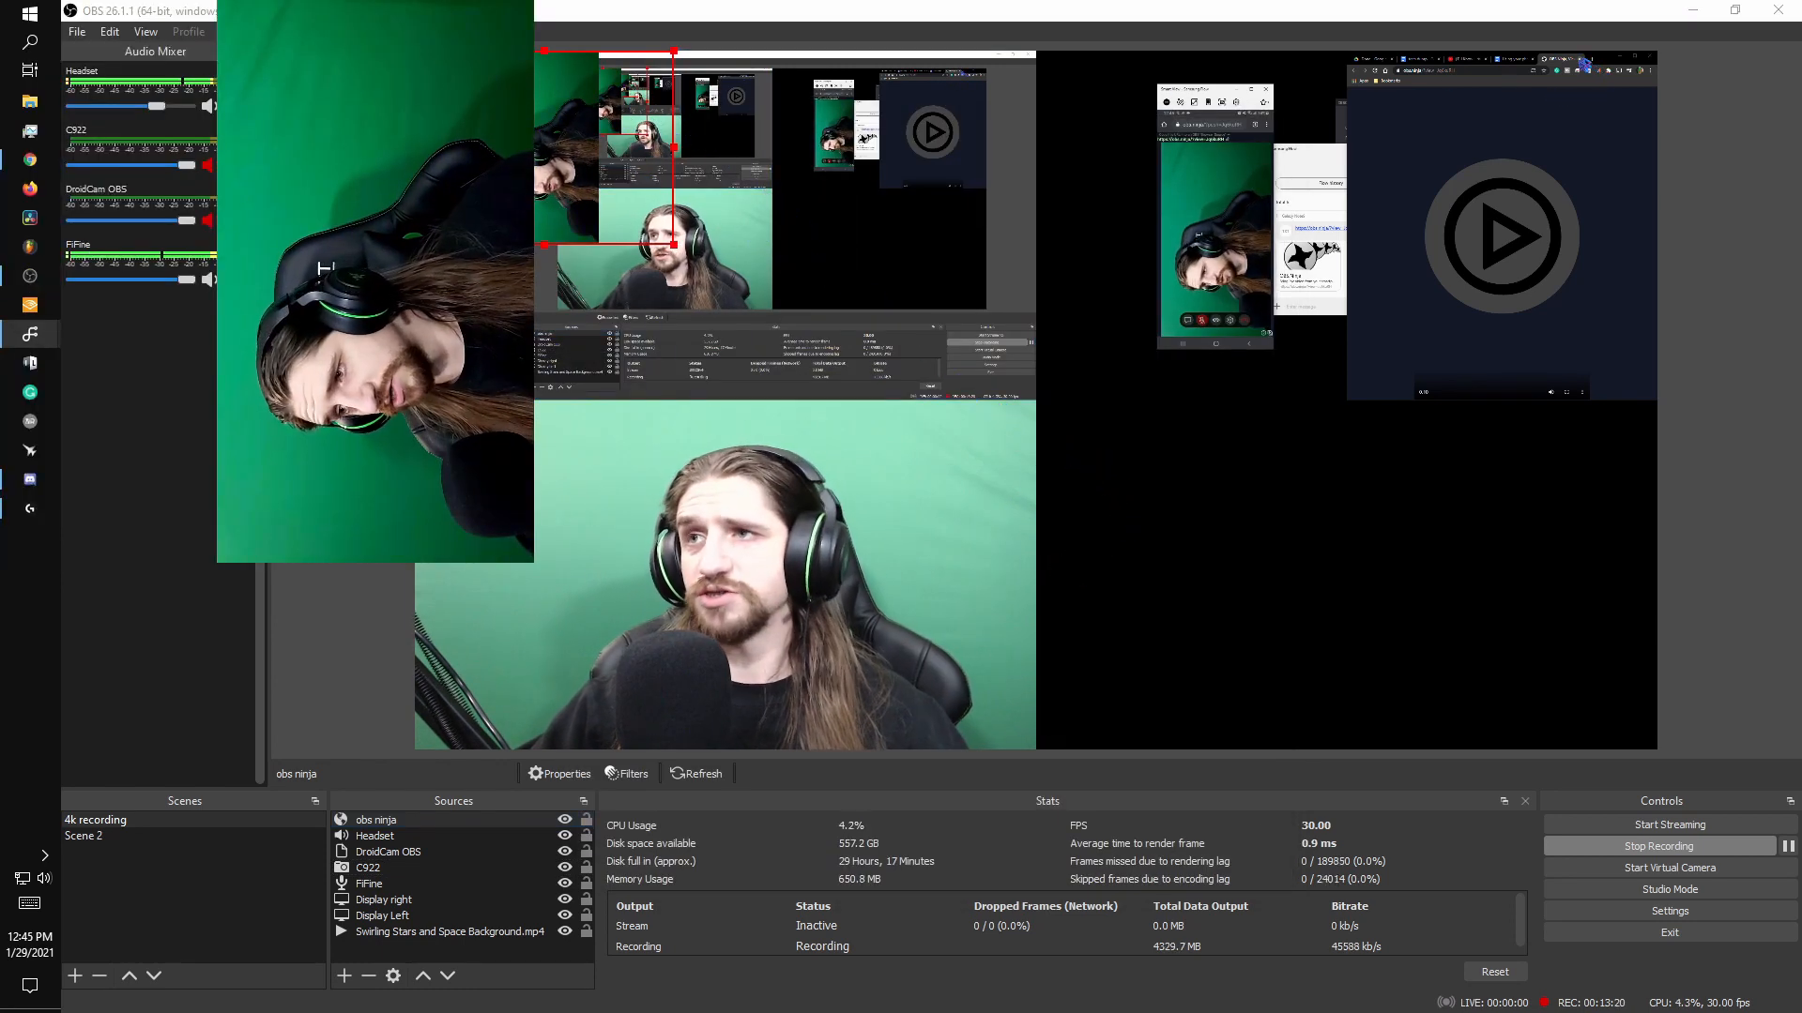
# Move the obs ninja source into the canvas's lower-right area.
pyautogui.click(1580, 62)
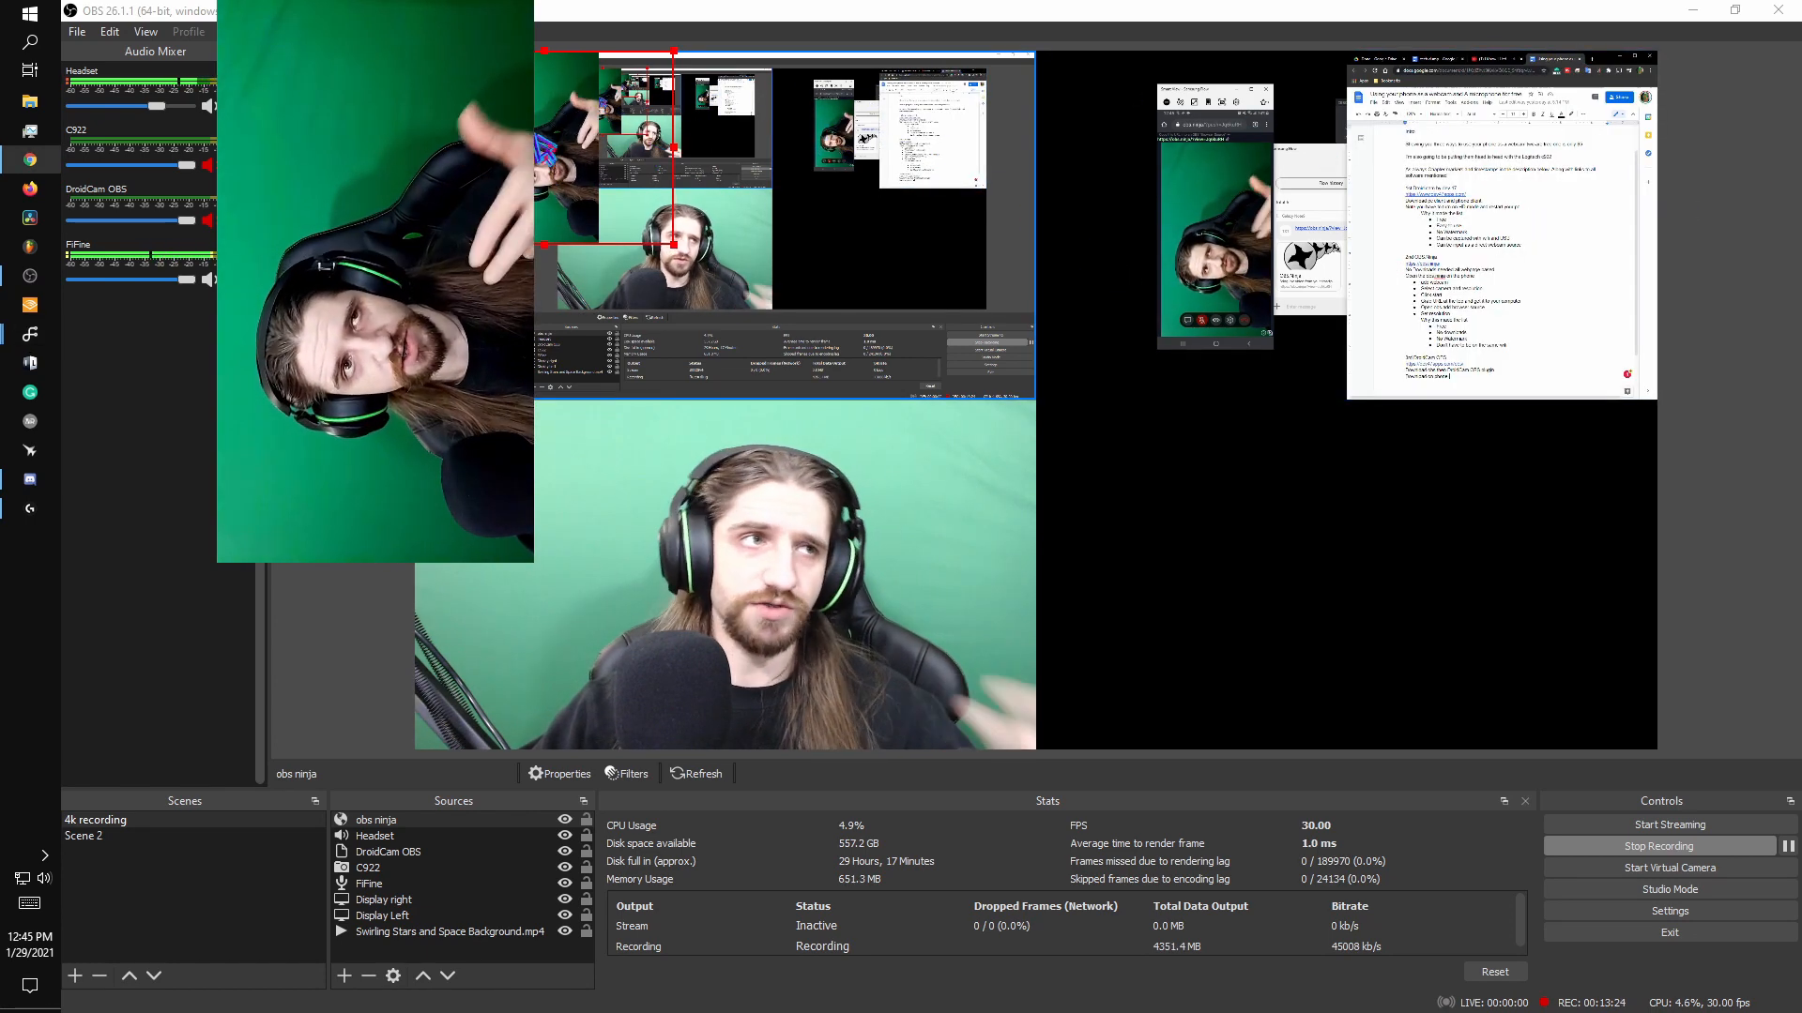
pyautogui.moveTo(543, 139); pyautogui.dragTo(1163, 486)
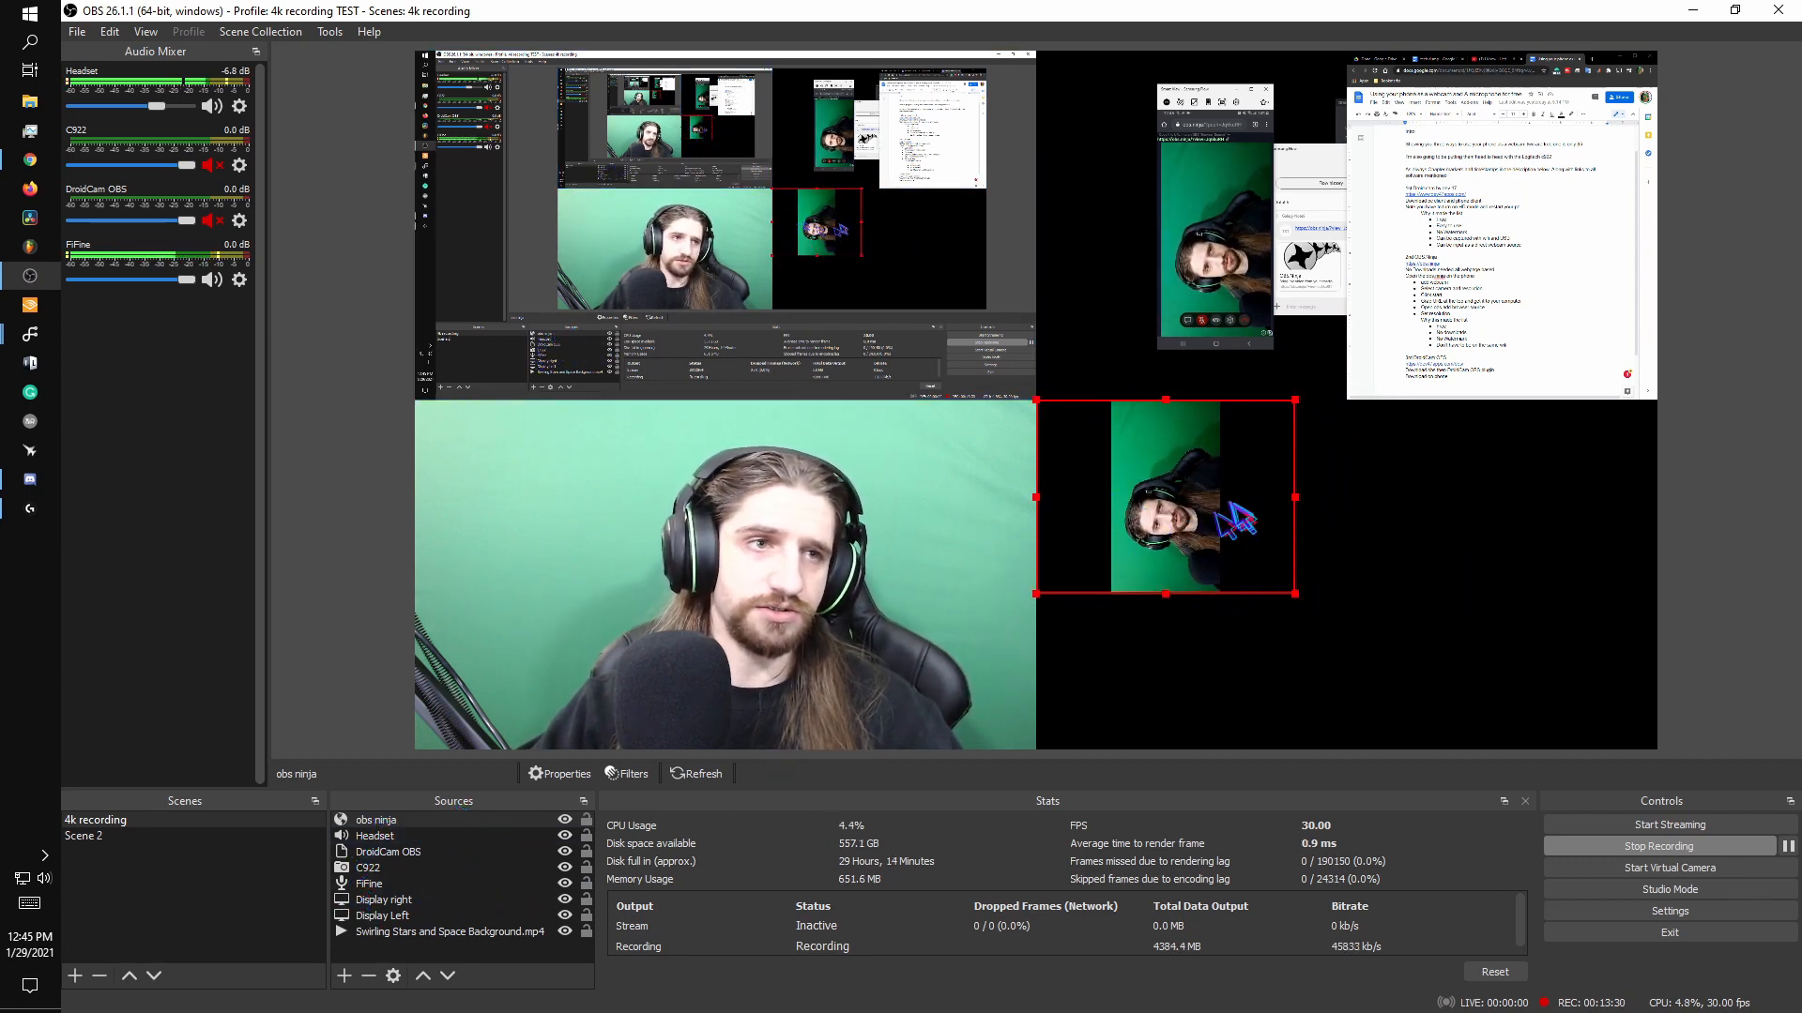
pyautogui.moveTo(1156, 511); pyautogui.dragTo(1352, 545)
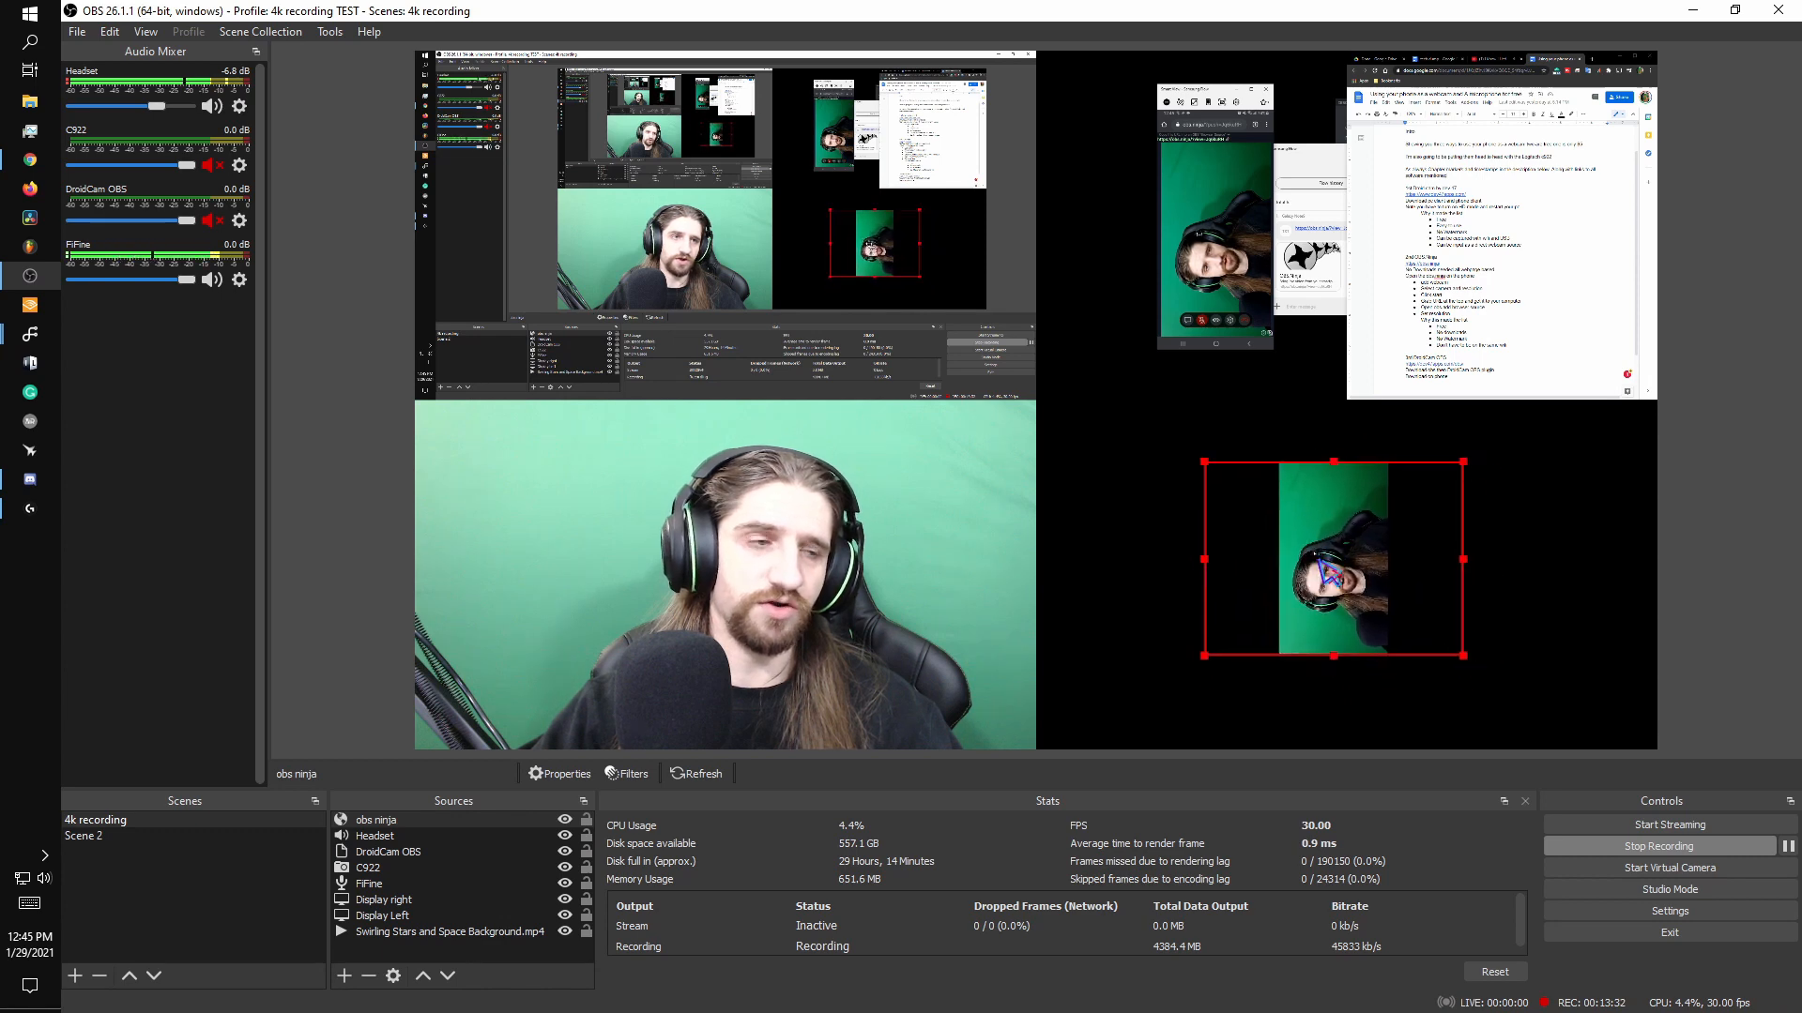
# Set the obs ninja source's browser size to 1920 by 1080 and stretch it over the lower-right quadrant.
pyautogui.rightClick(398, 822)
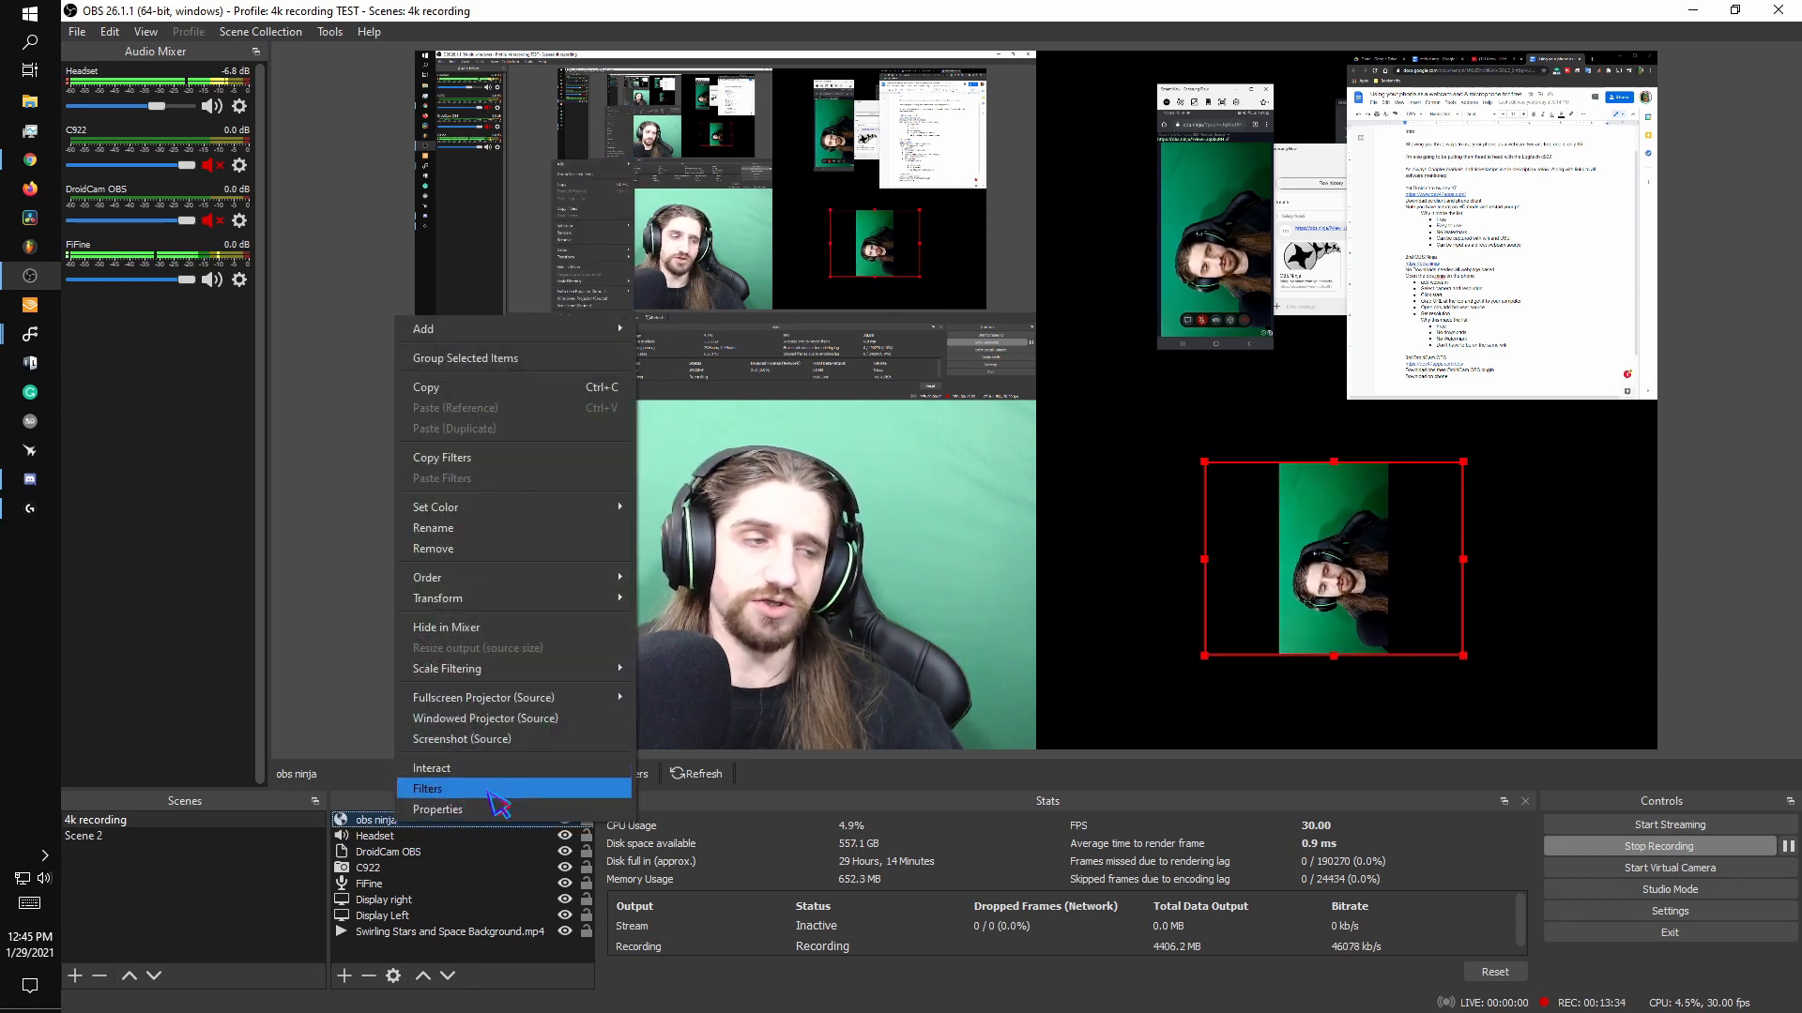
pyautogui.click(522, 809)
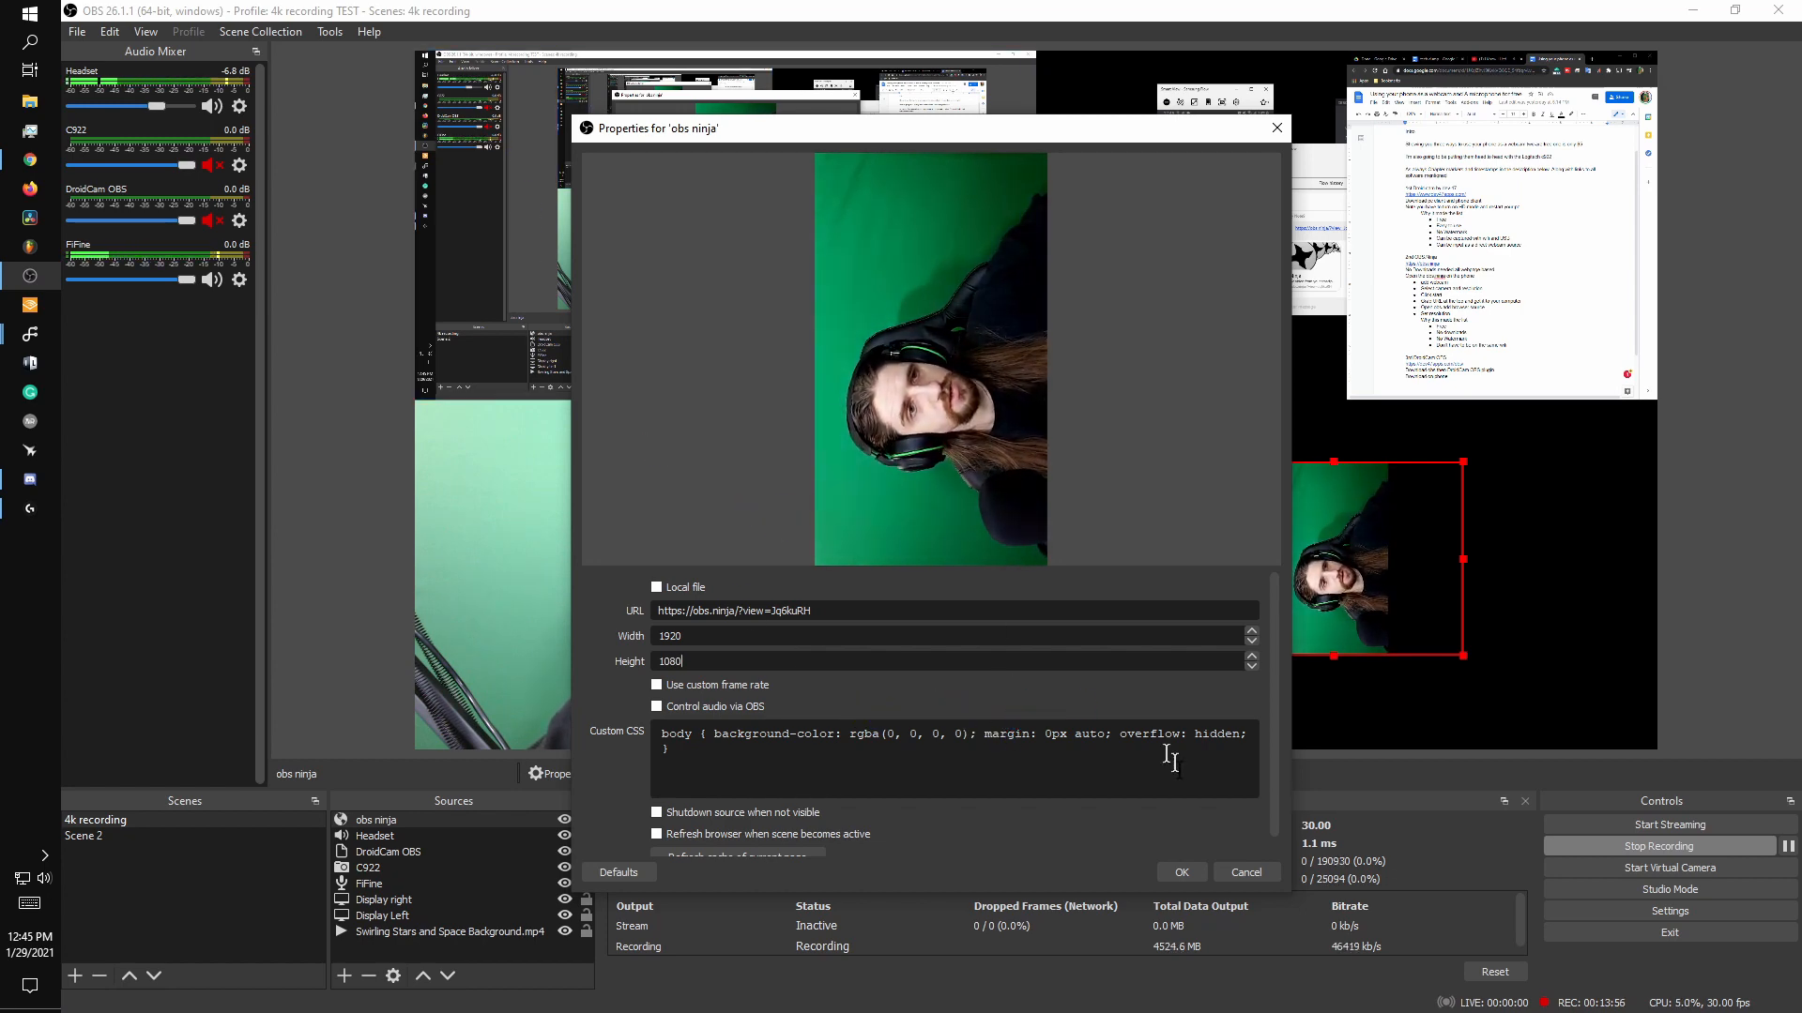
pyautogui.click(1180, 873)
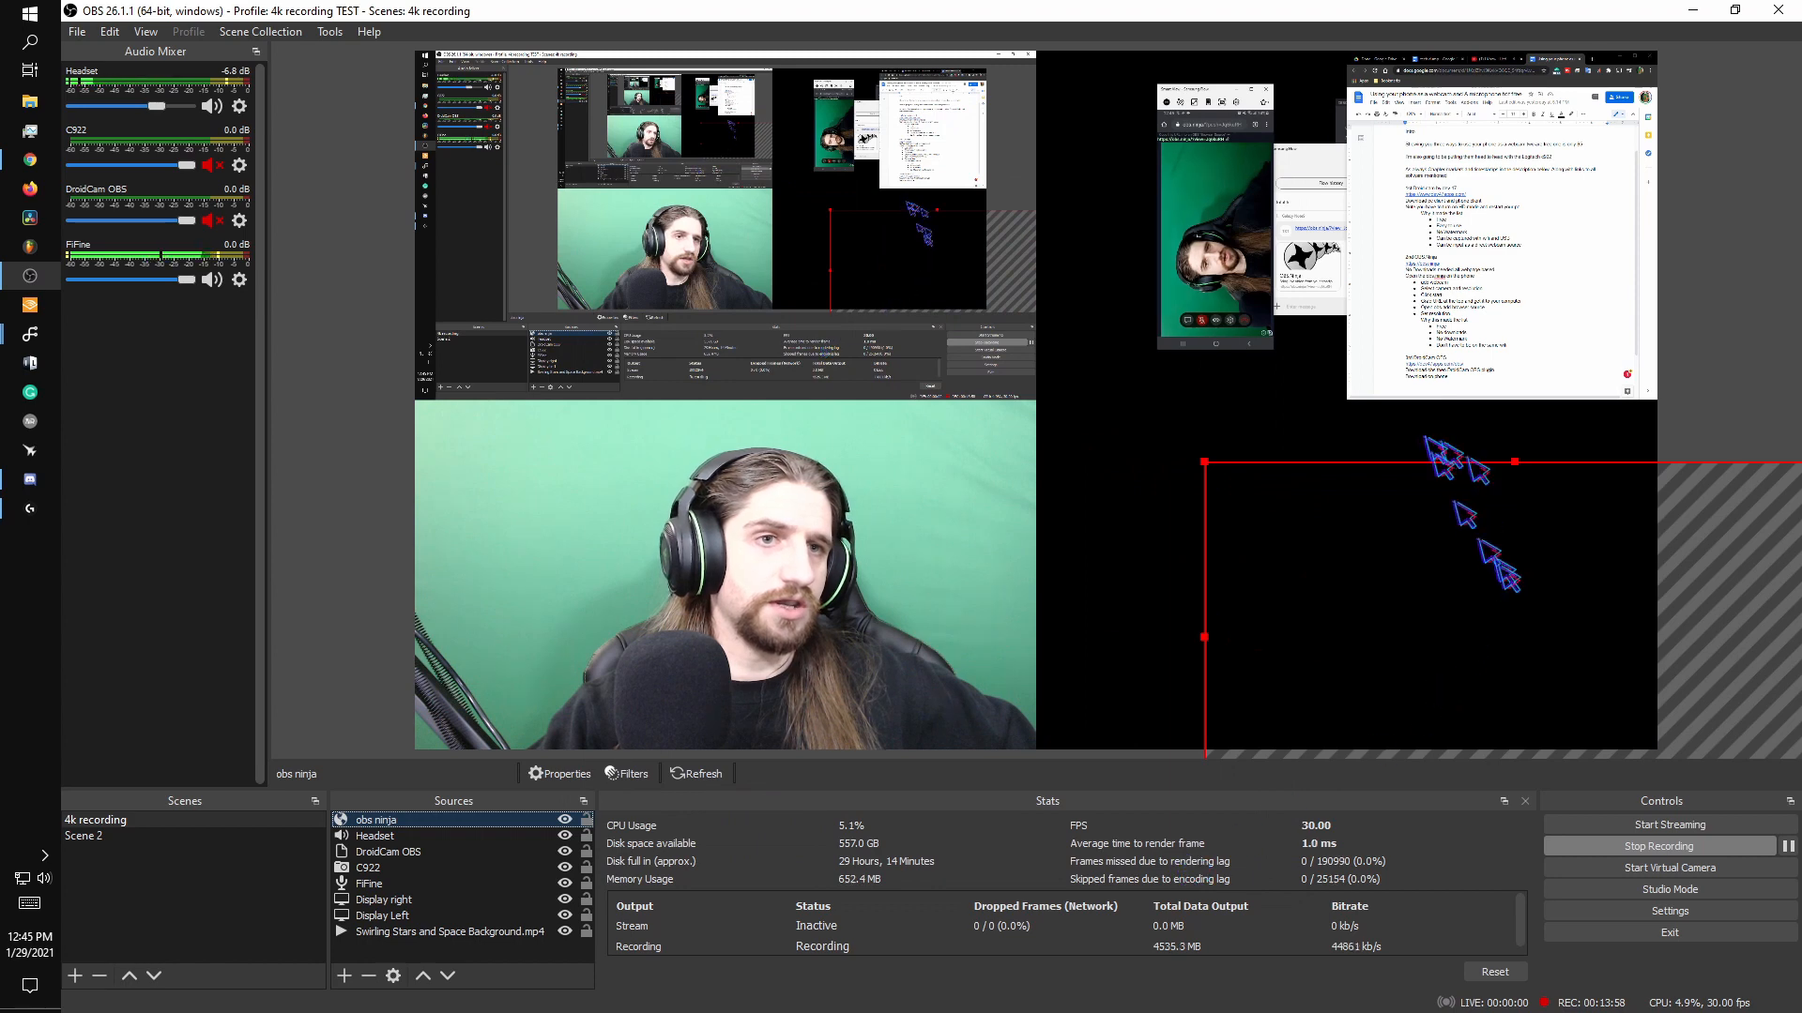
pyautogui.moveTo(1520, 628); pyautogui.dragTo(1358, 564)
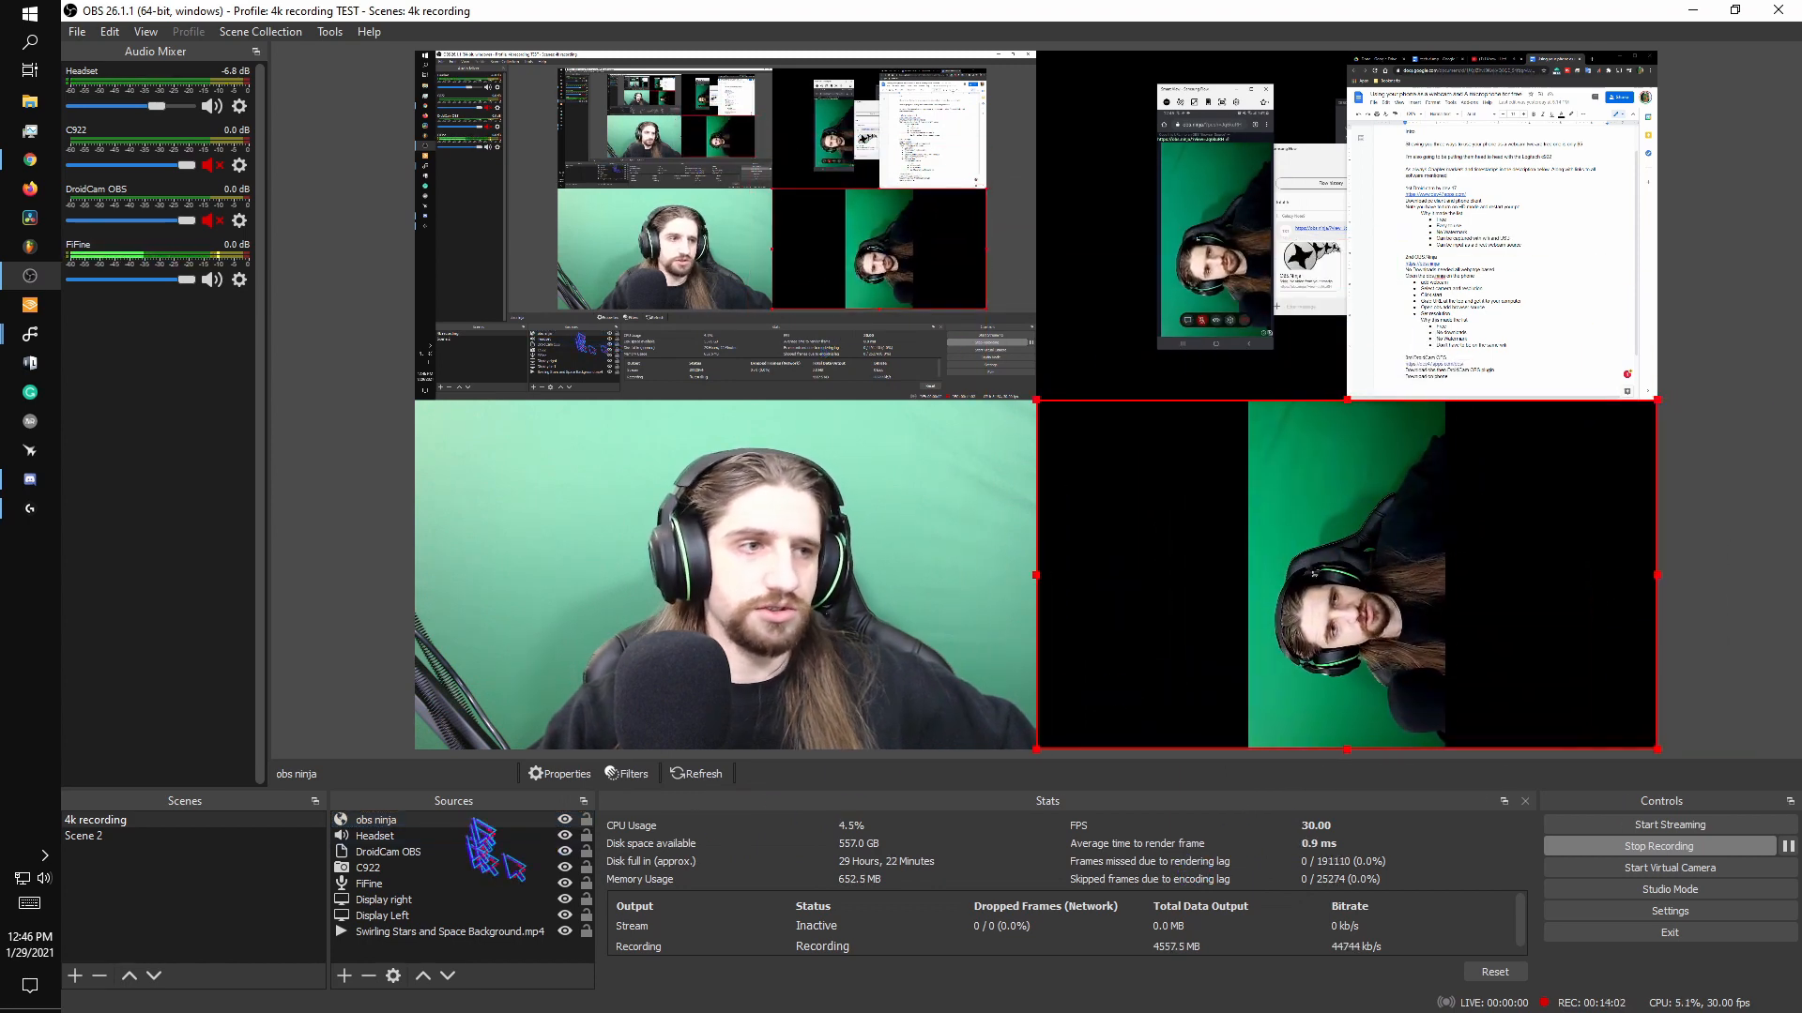
# Change the obs ninja source's browser width to 1080 and height to 1920.
pyautogui.rightClick(483, 829)
pyautogui.click(493, 800)
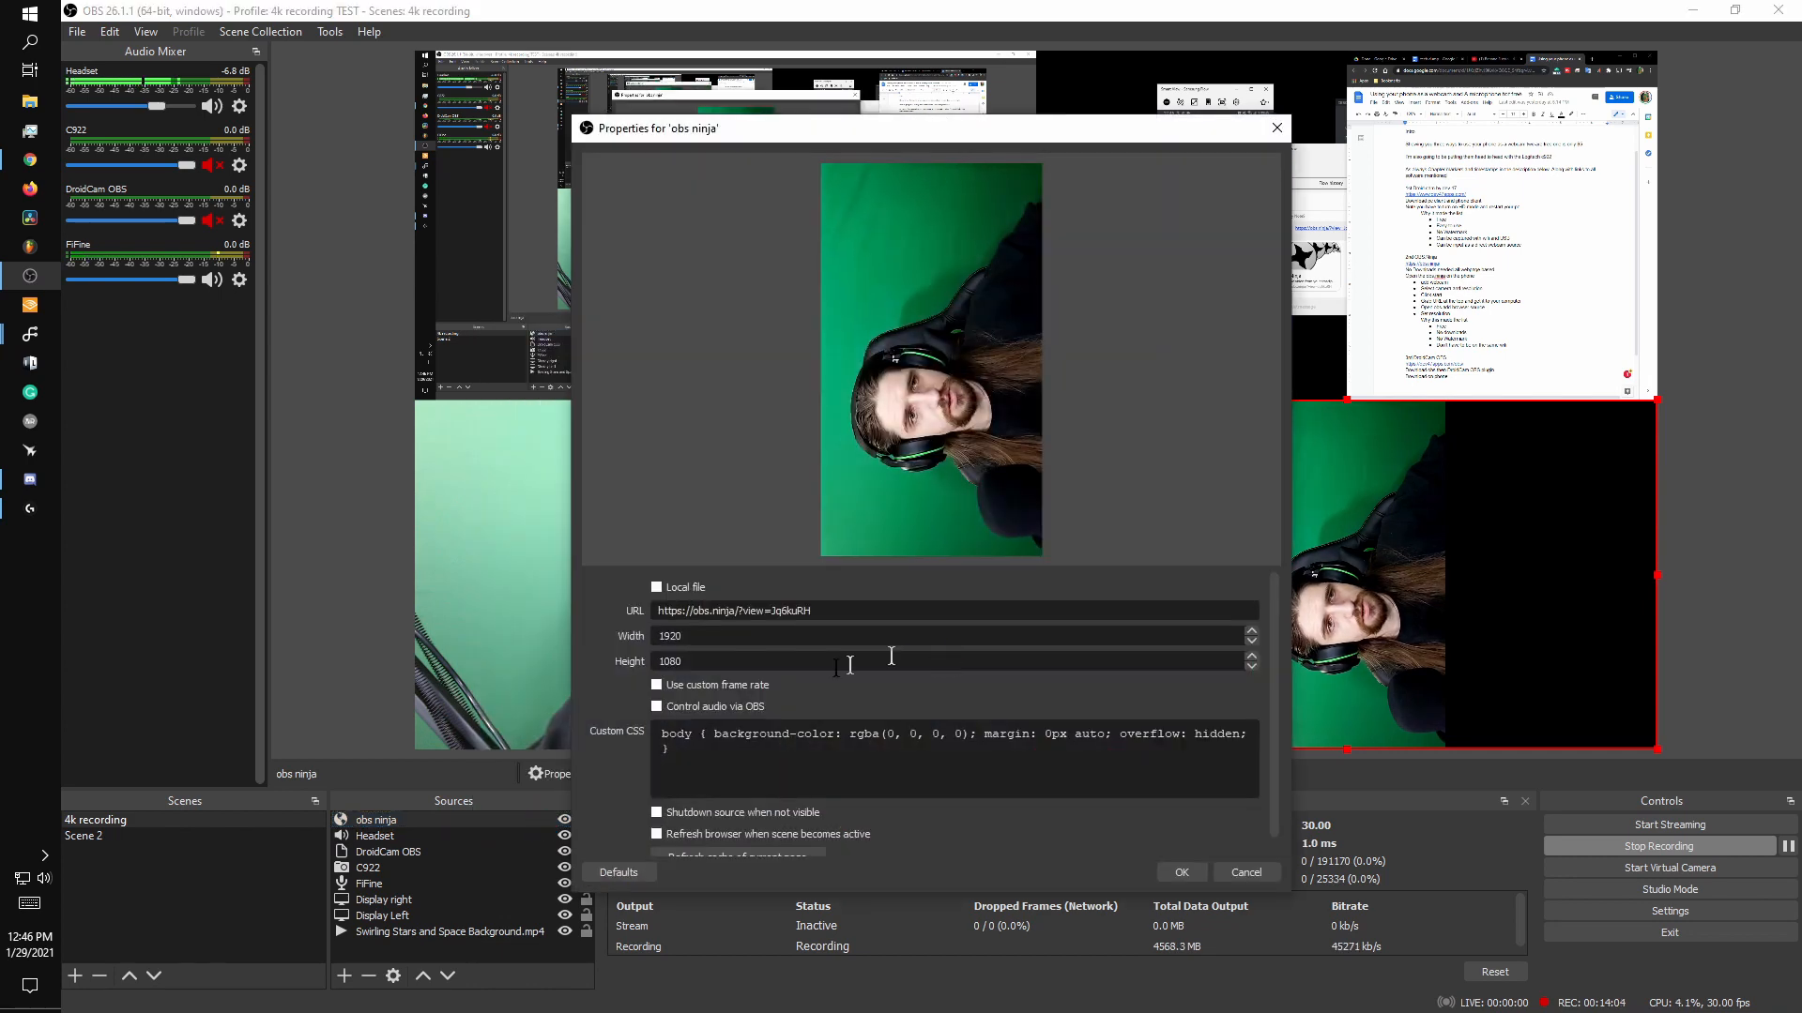
pyautogui.write('1080')
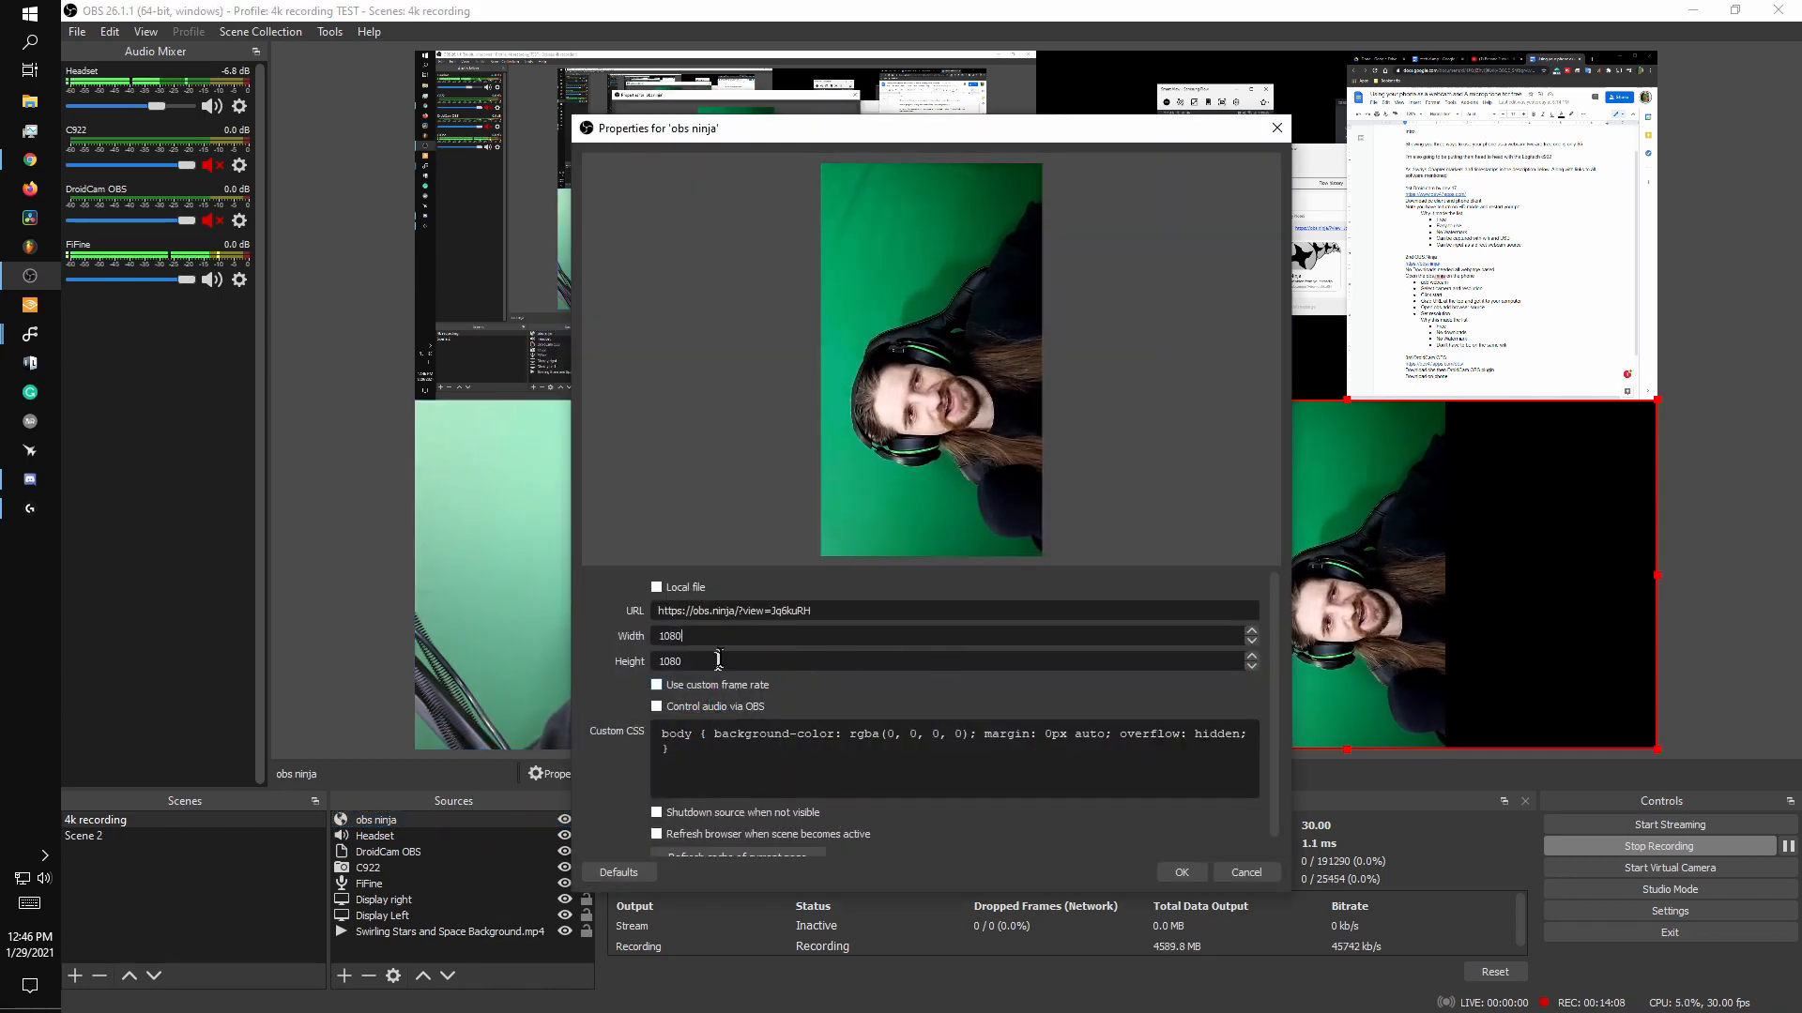
pyautogui.write('1920')
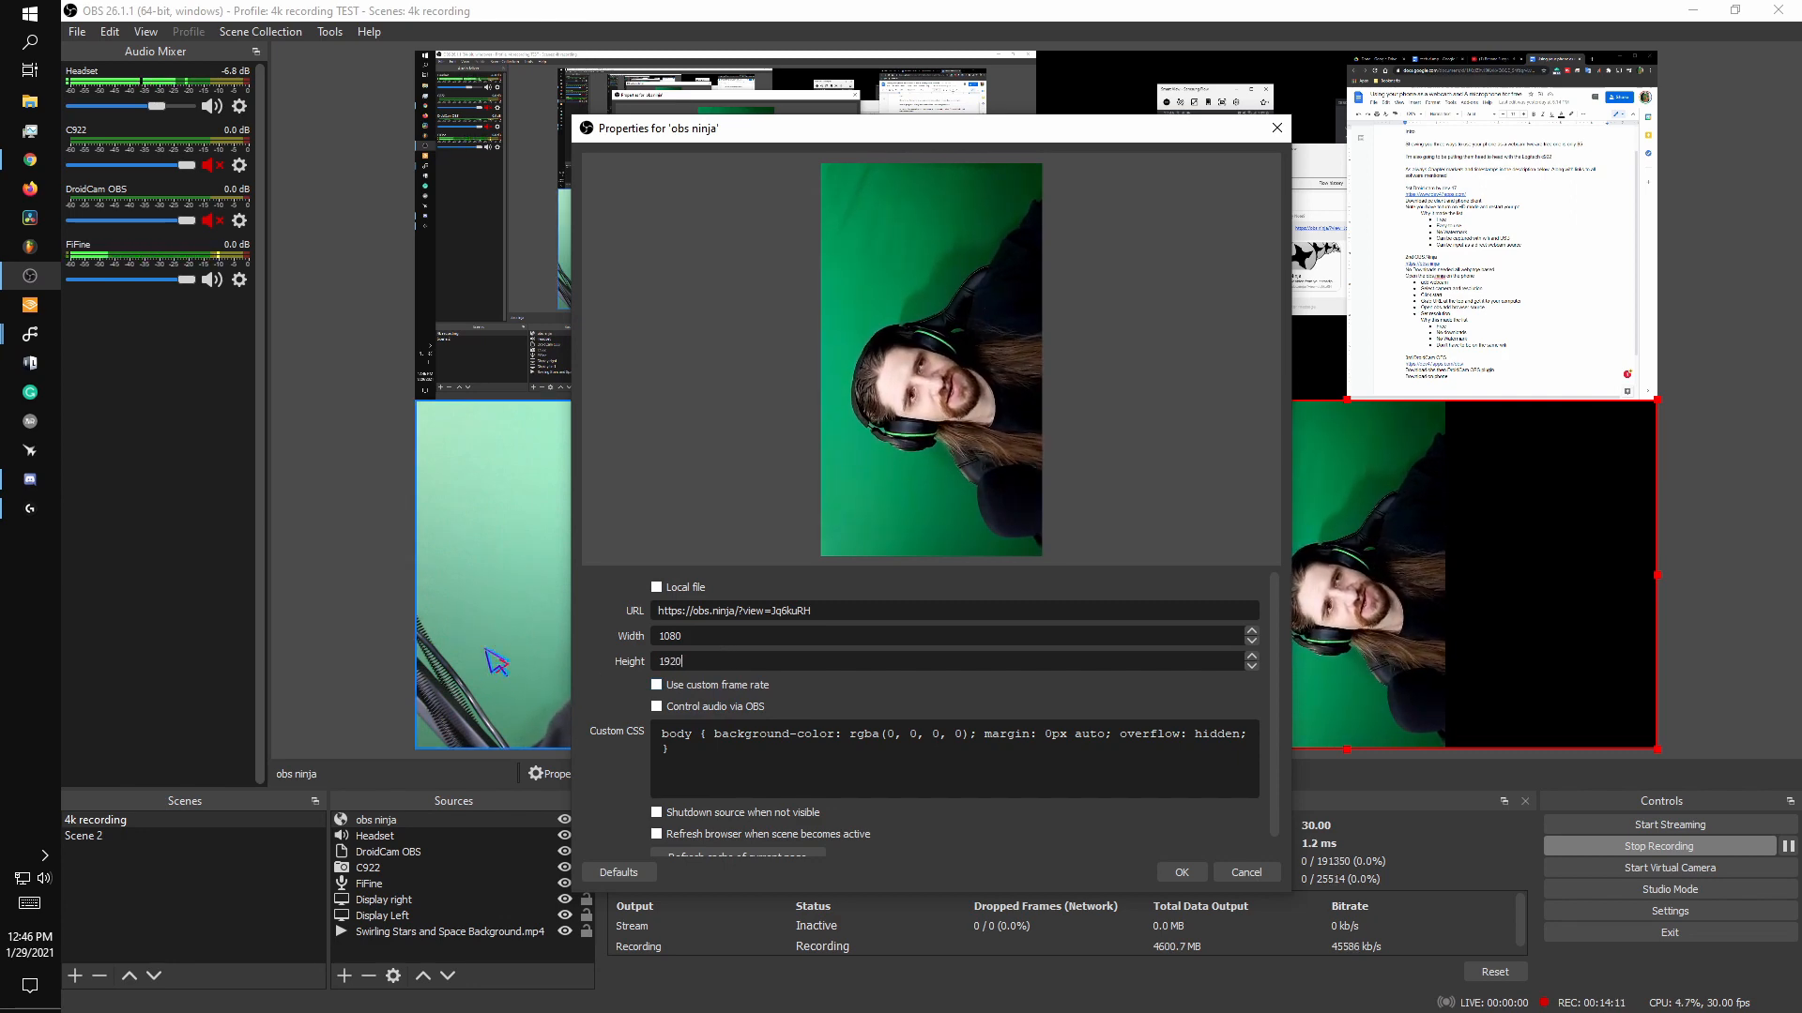
pyautogui.click(1181, 873)
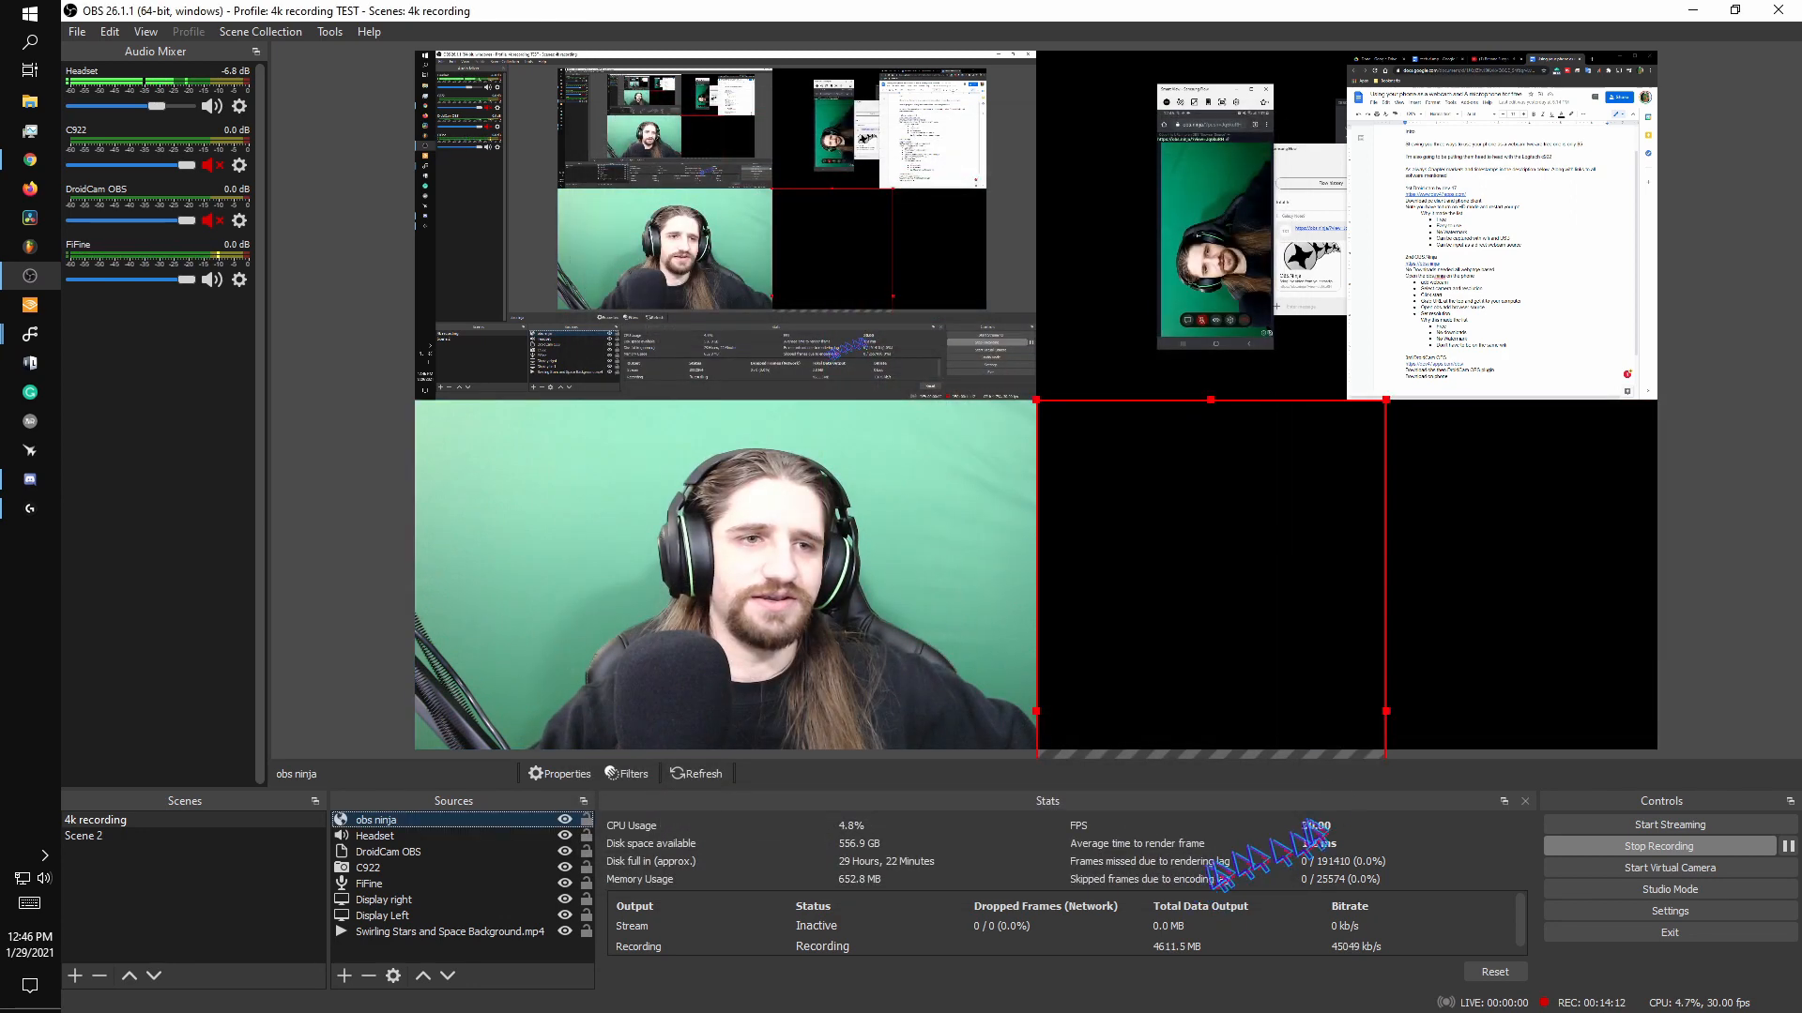
# Resize the obs ninja source, rotate it 90 degrees clockwise, and fit it into the lower-right quadrant.
pyautogui.moveTo(1240, 584); pyautogui.dragTo(1258, 341)
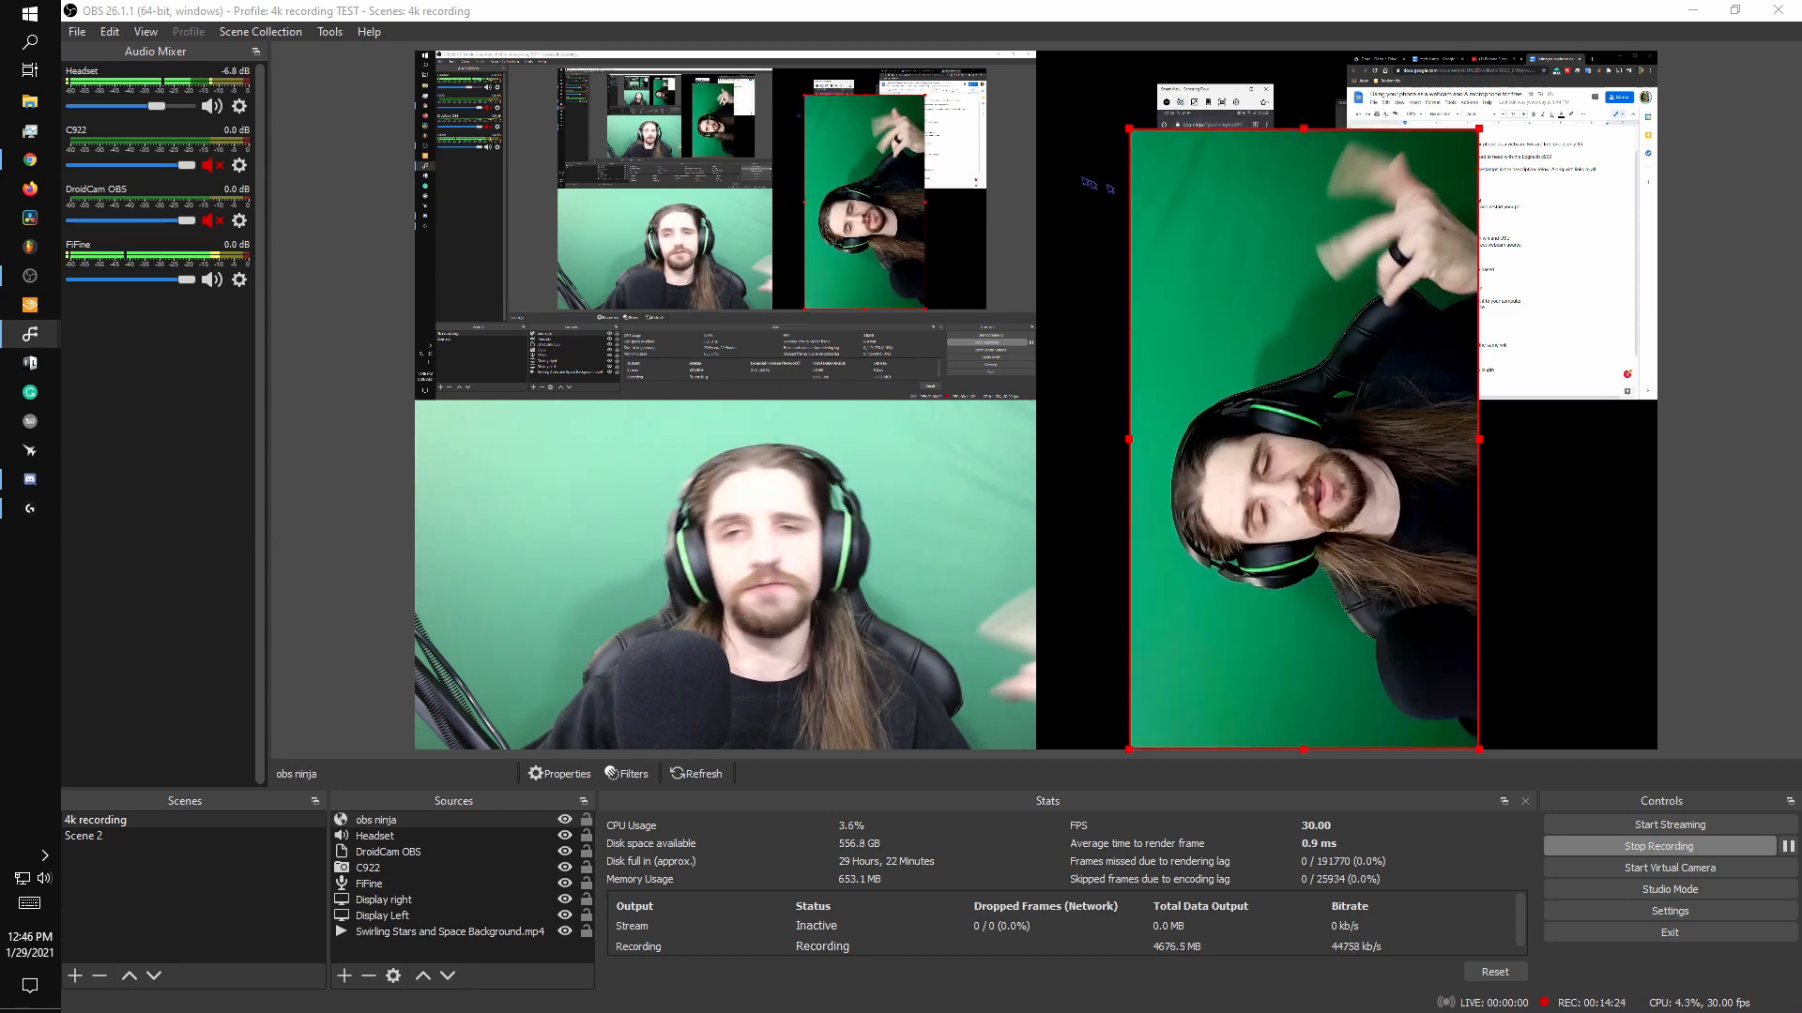
pyautogui.moveTo(1341, 626); pyautogui.dragTo(1188, 600)
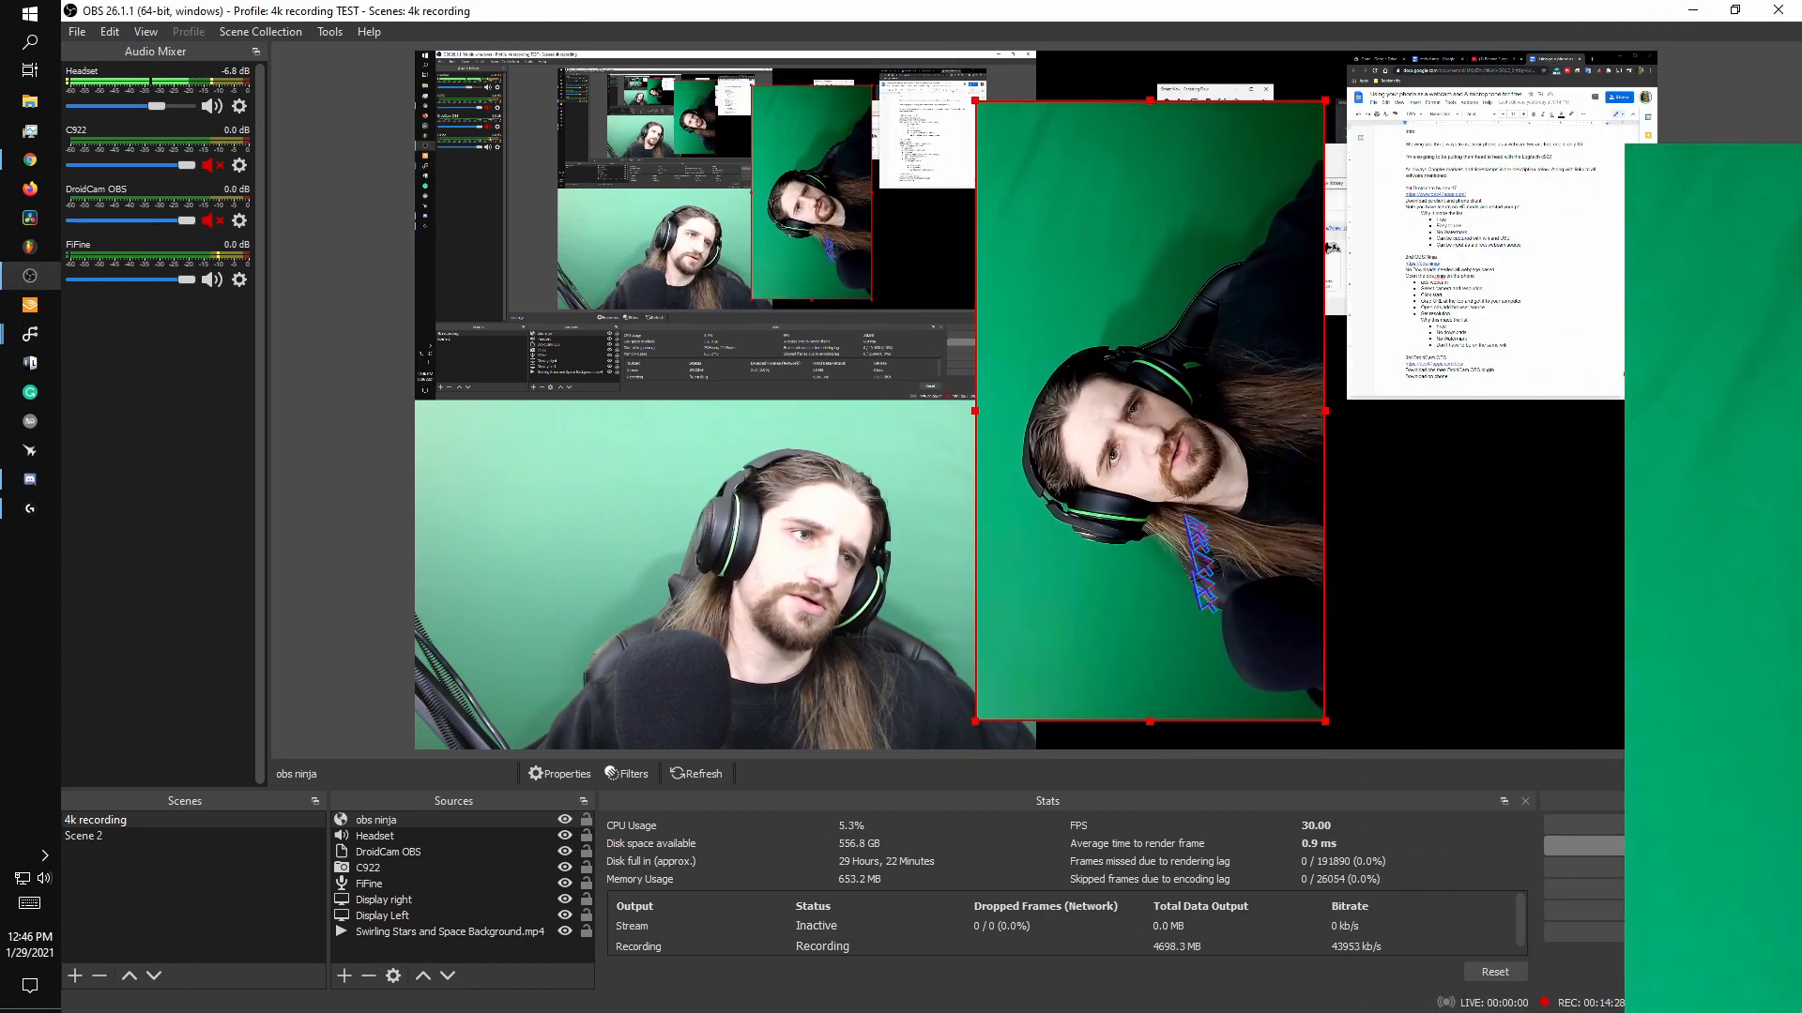
pyautogui.rightClick(1184, 506)
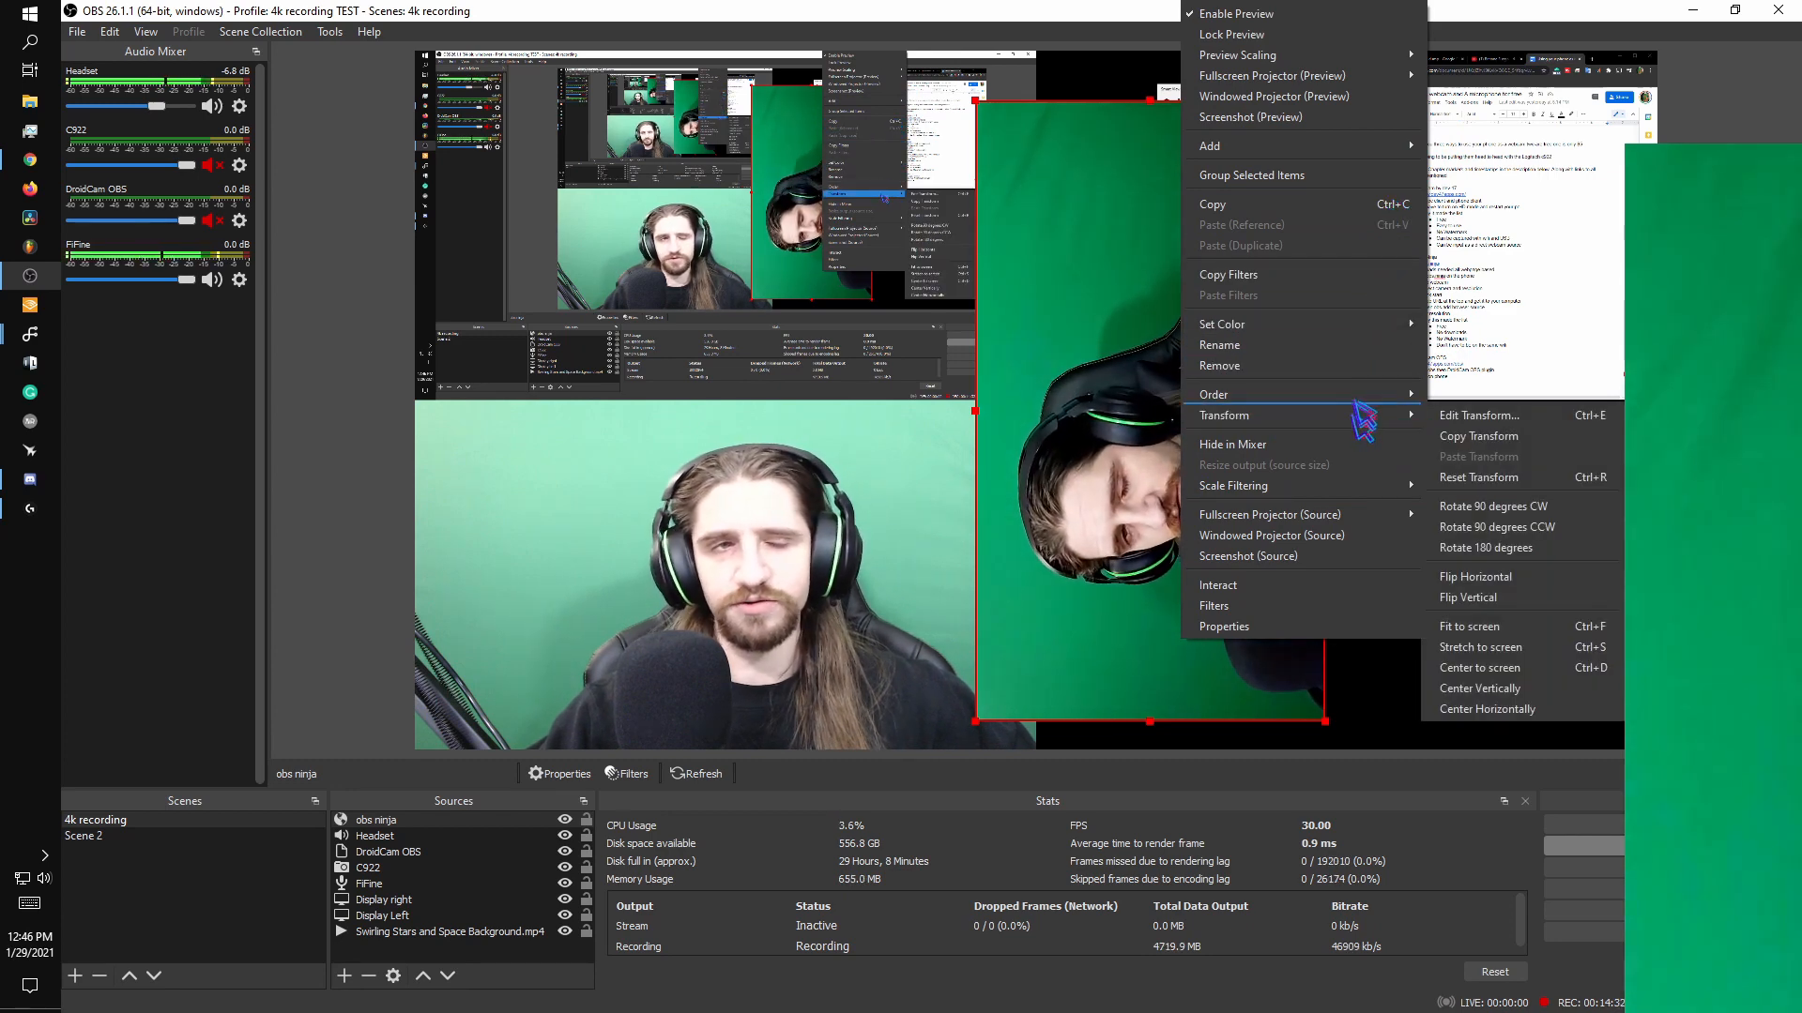
pyautogui.moveTo(1372, 415)
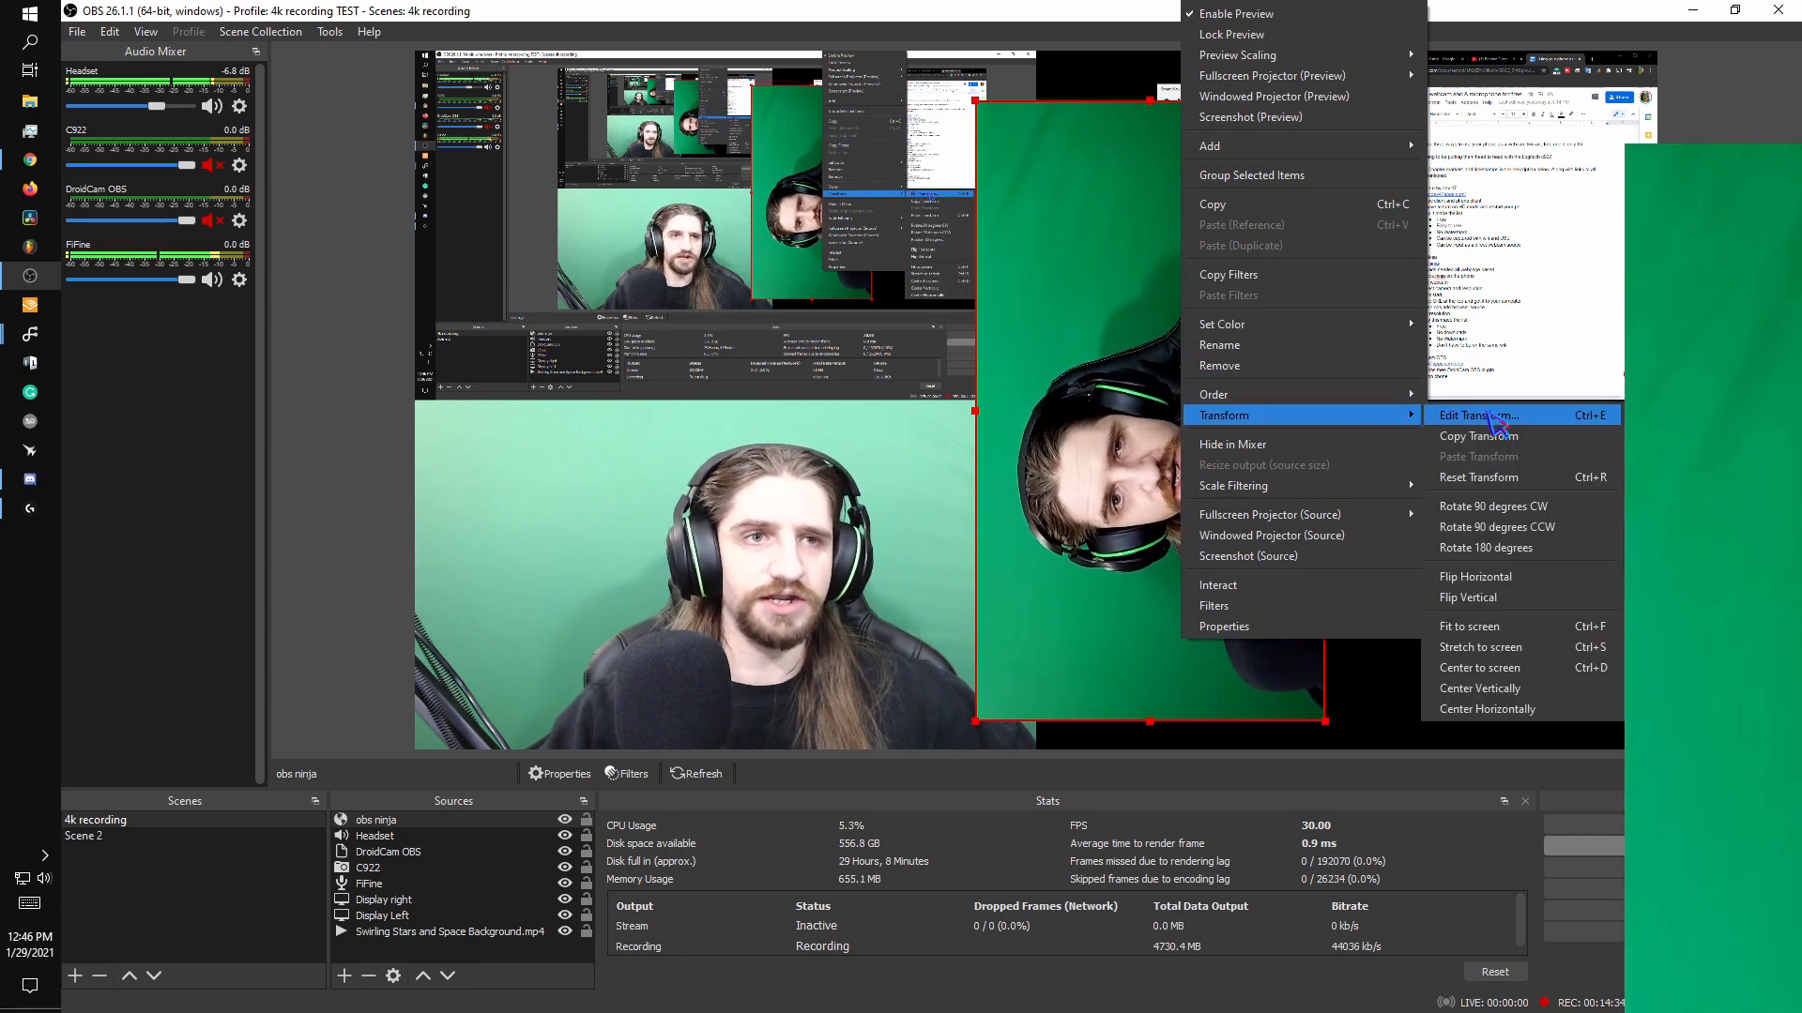
pyautogui.click(1491, 506)
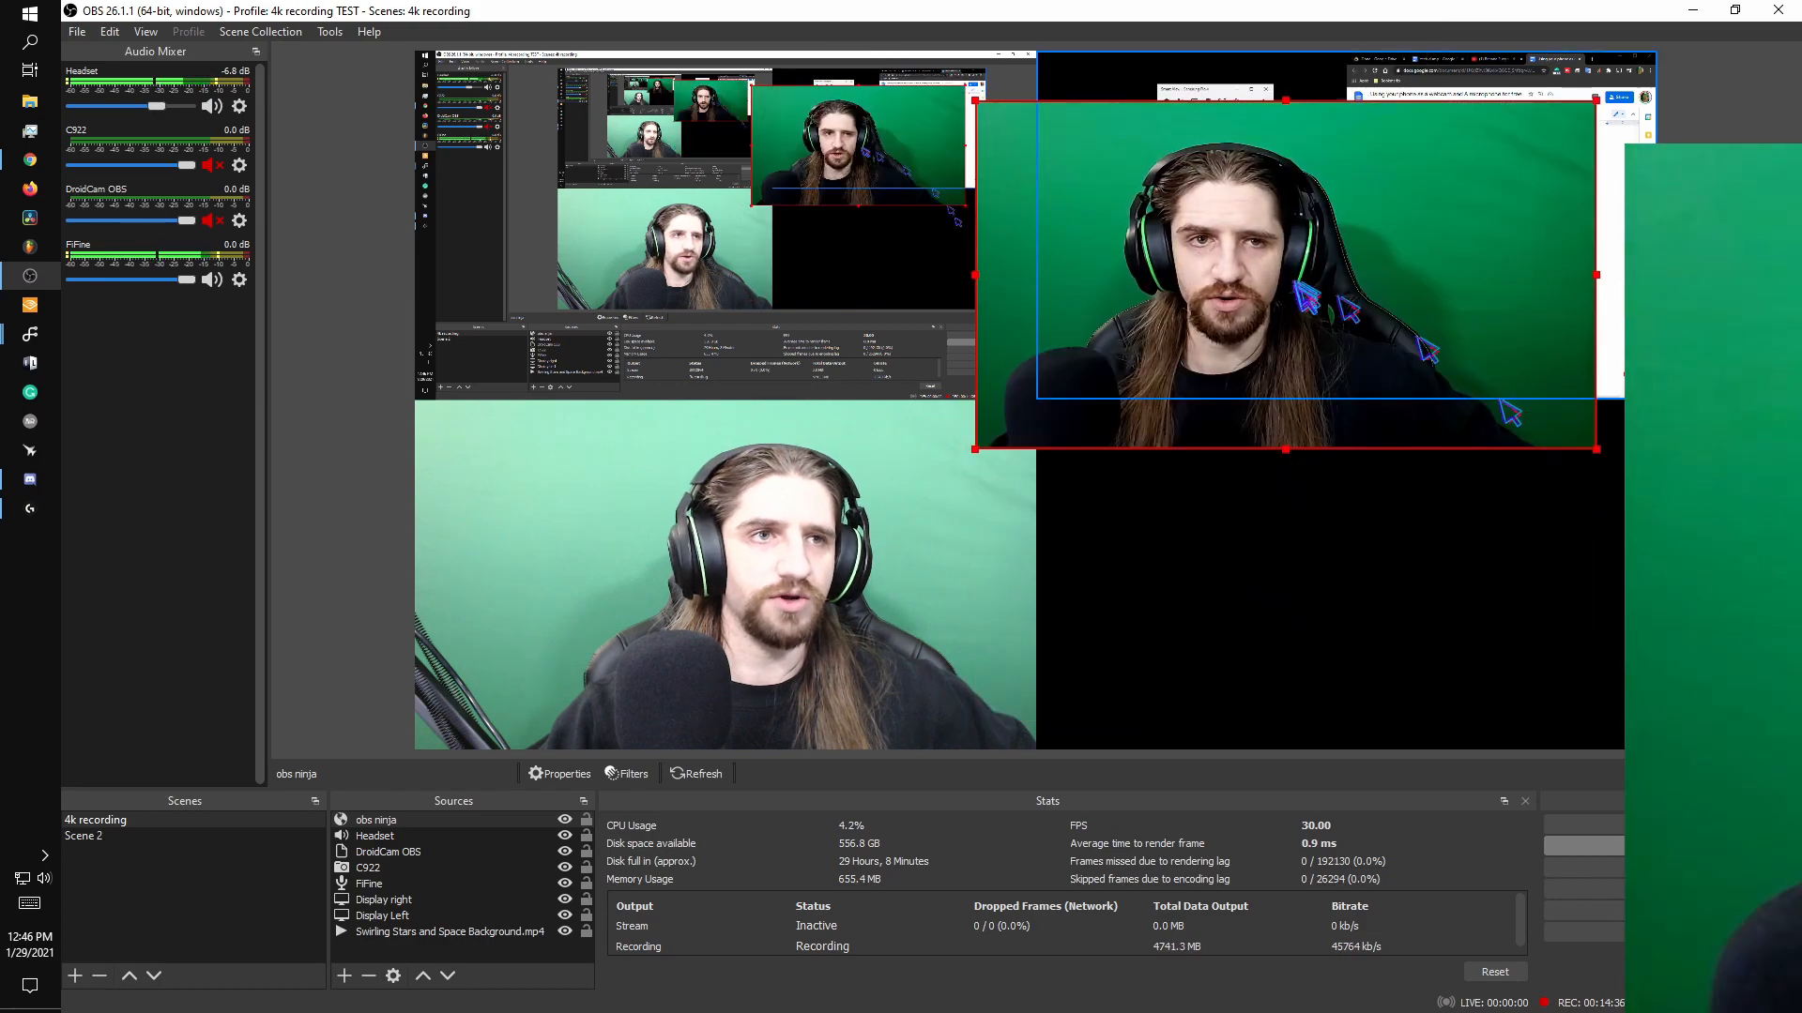
pyautogui.moveTo(1297, 283); pyautogui.dragTo(1347, 582)
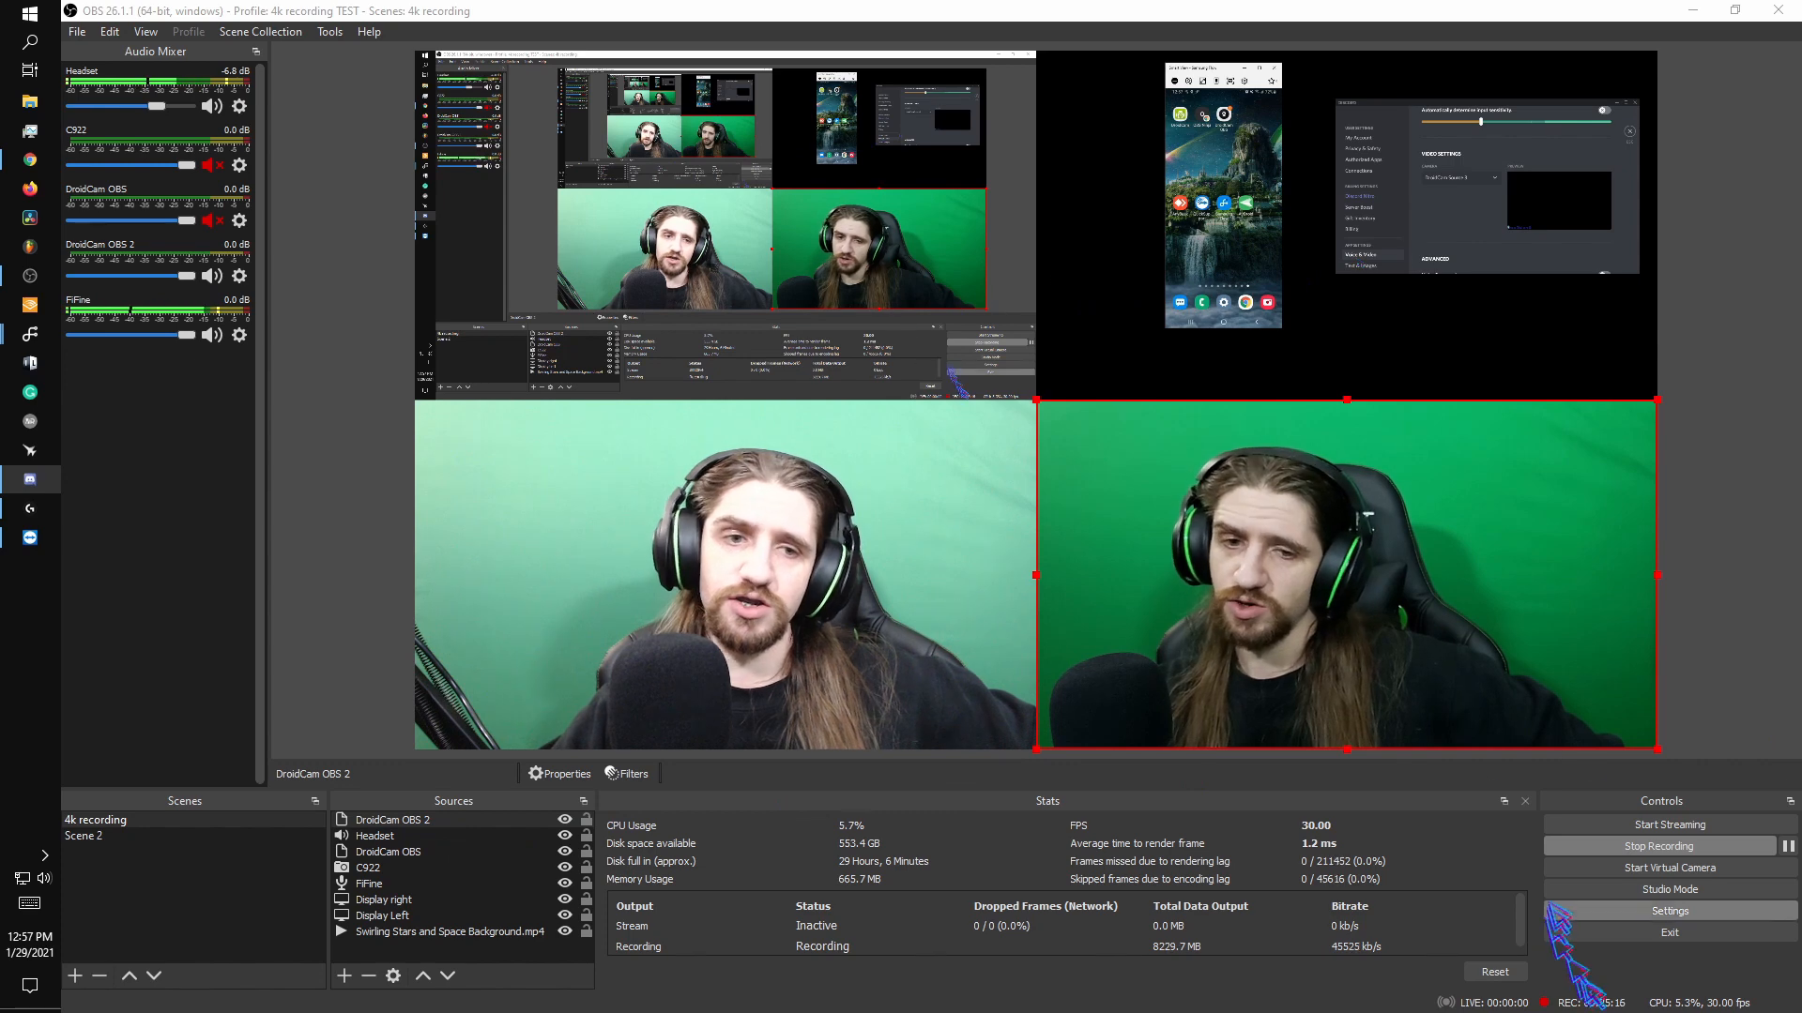
# Start the OBS virtual camera and select OBS Virtual Camera as Discord's camera.
pyautogui.click(1575, 872)
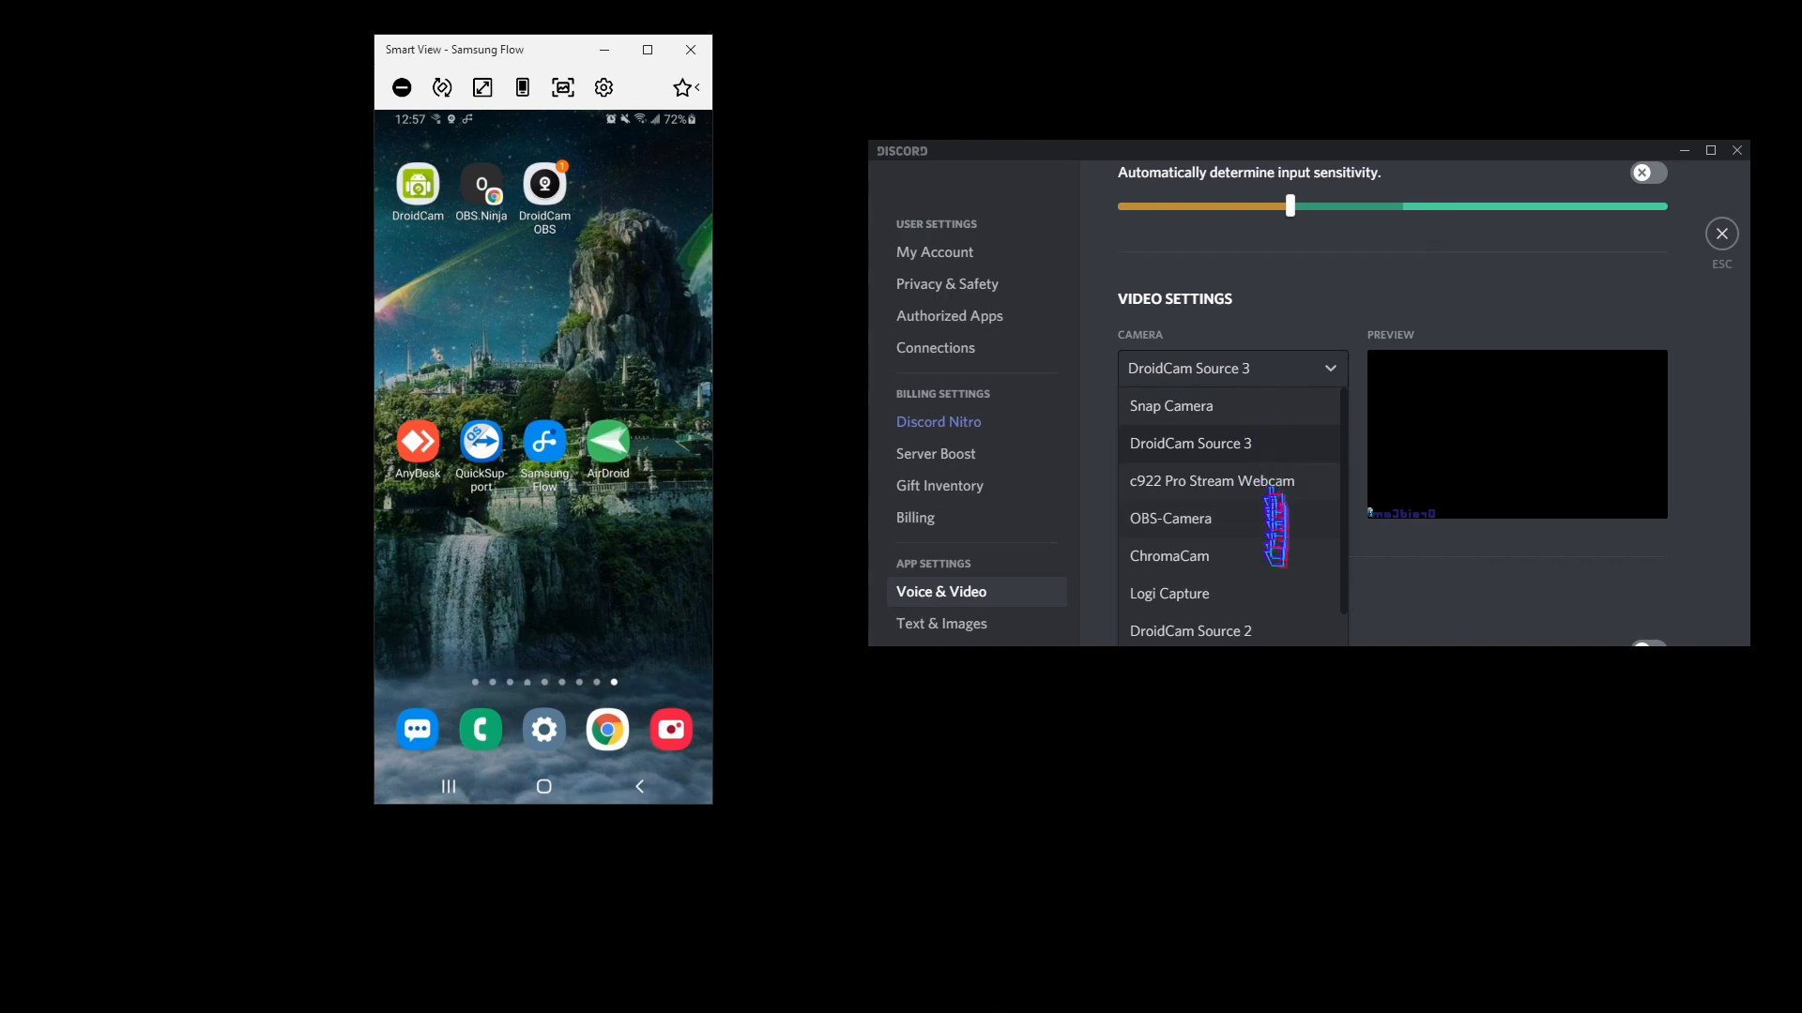
pyautogui.scroll(-1, 1275, 556)
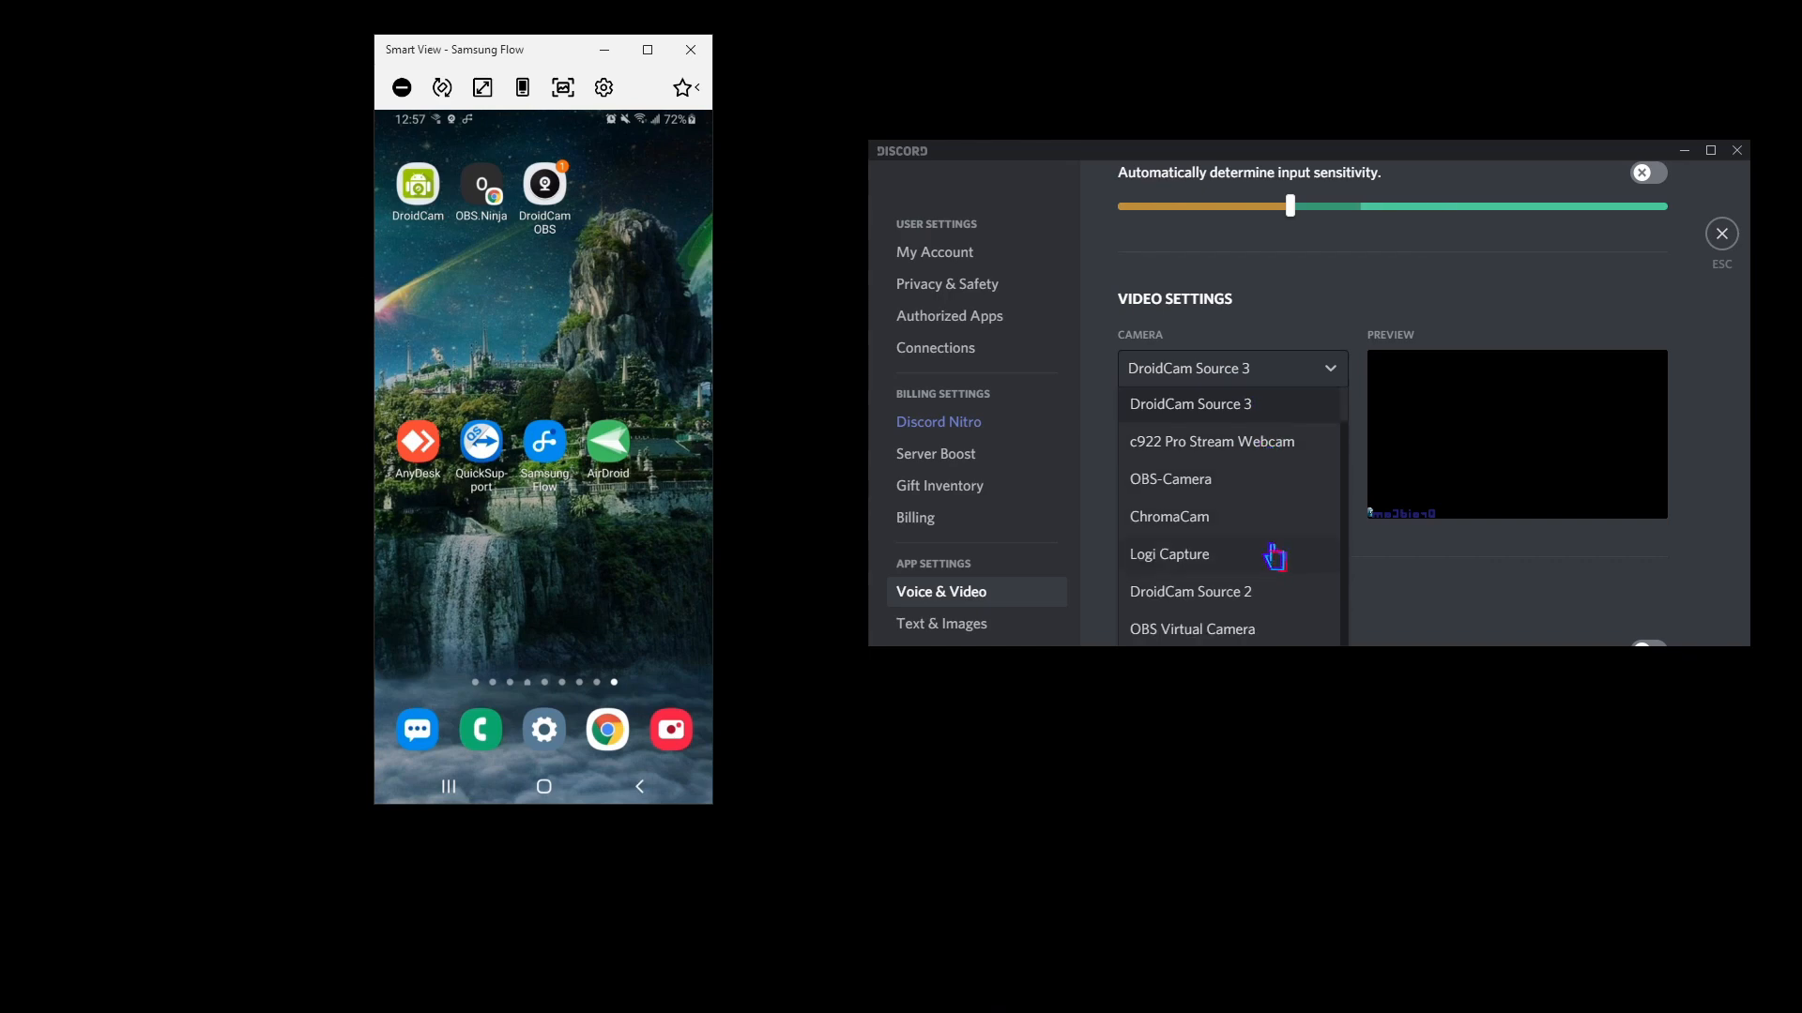
pyautogui.click(1261, 630)
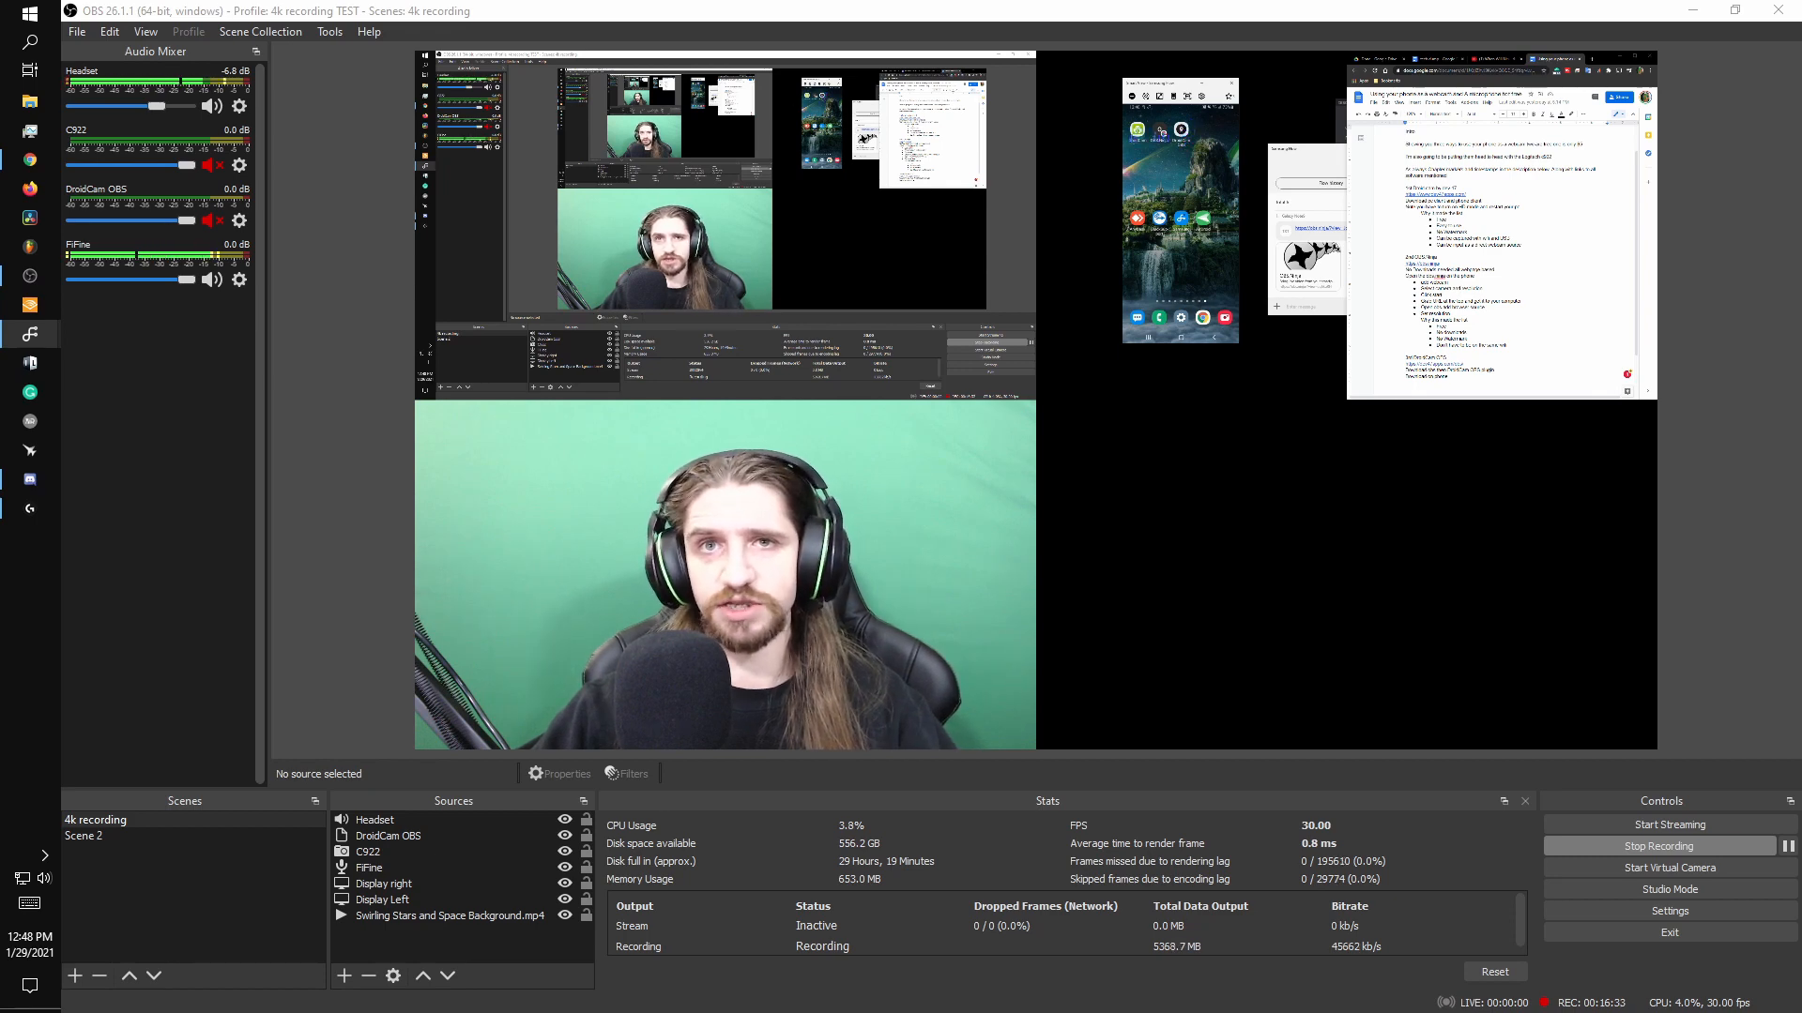
pyautogui.click(1185, 133)
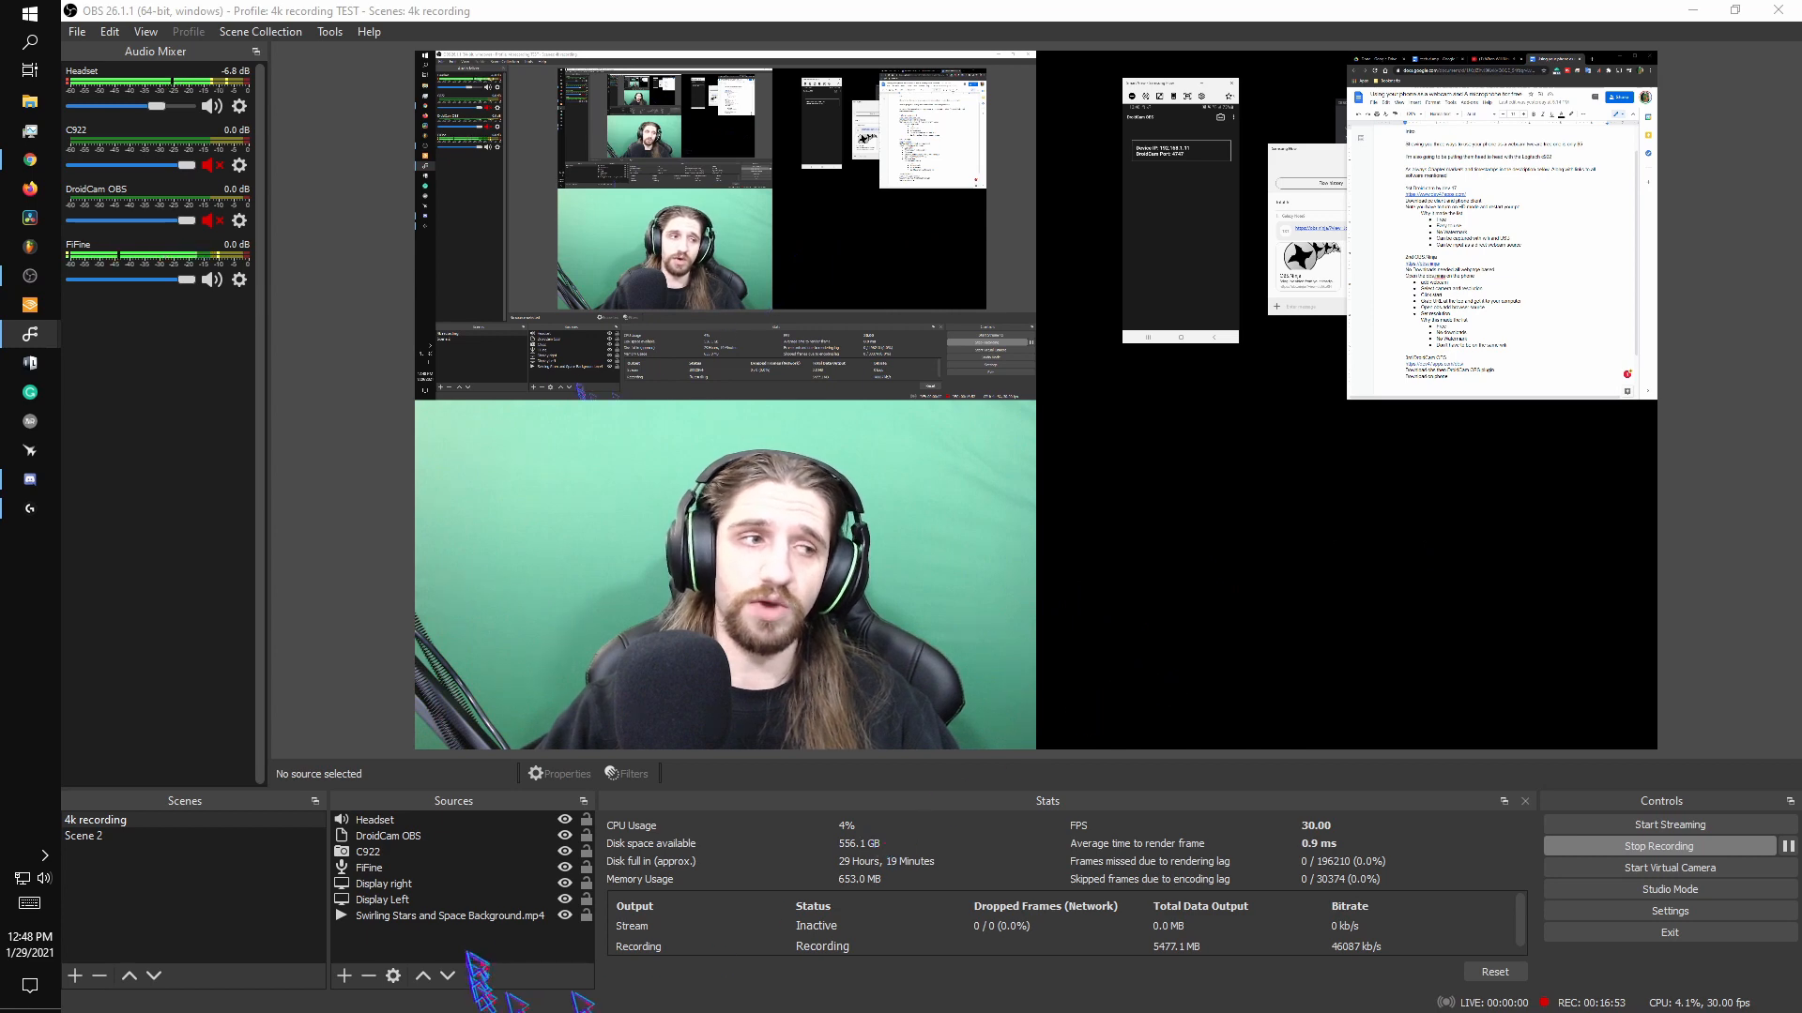
# Add a new DroidCam OBS source to the scene, keeping the name DroidCam OBS 2 and making it visible.
pyautogui.click(459, 953)
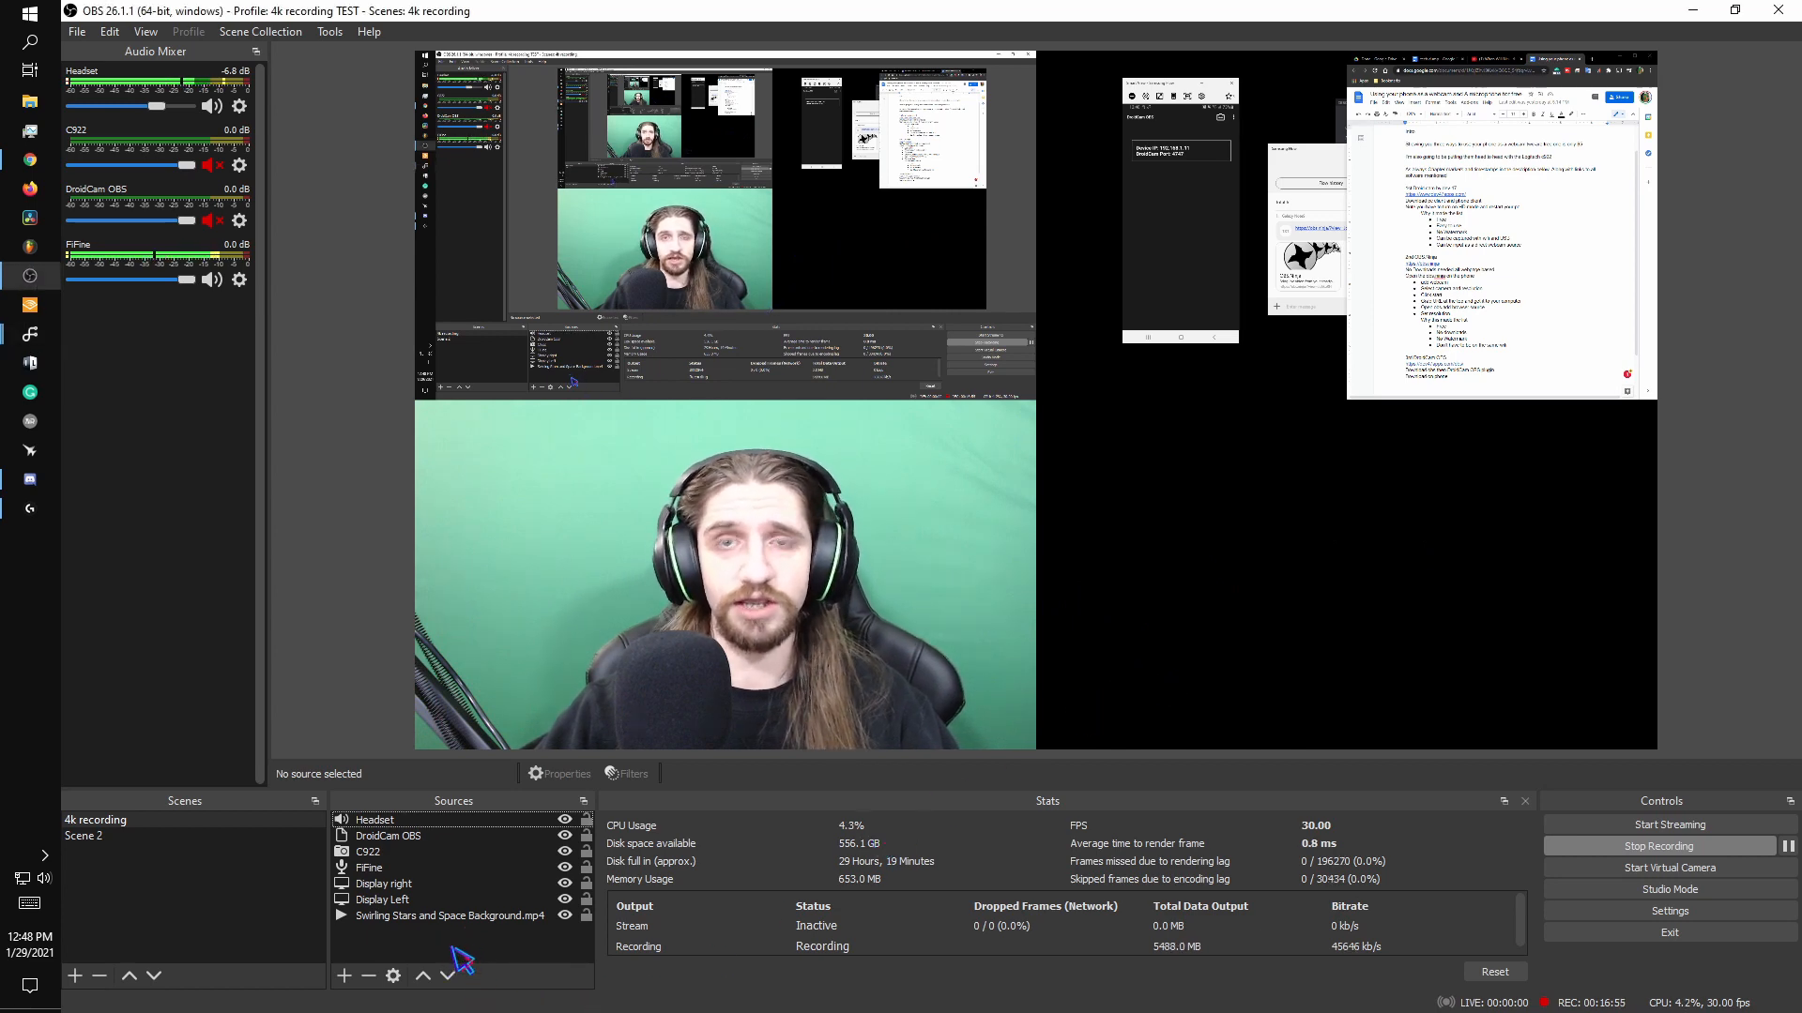
pyautogui.click(345, 976)
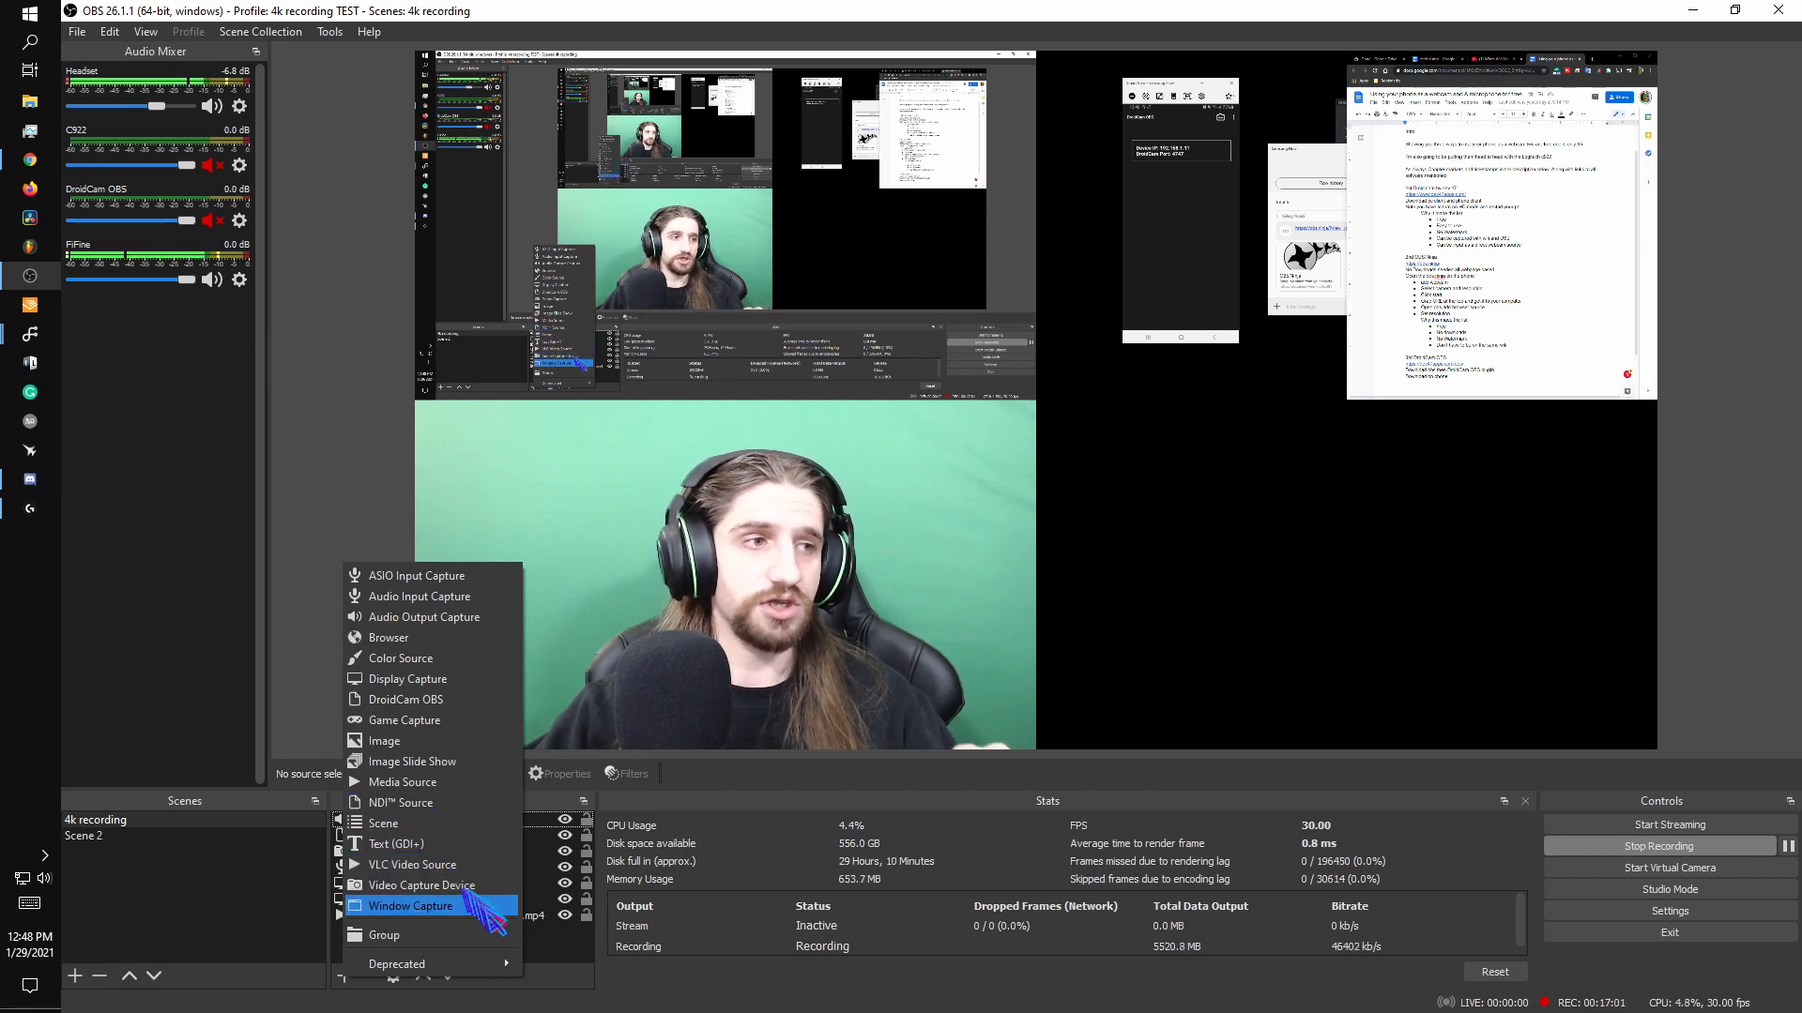
pyautogui.click(447, 702)
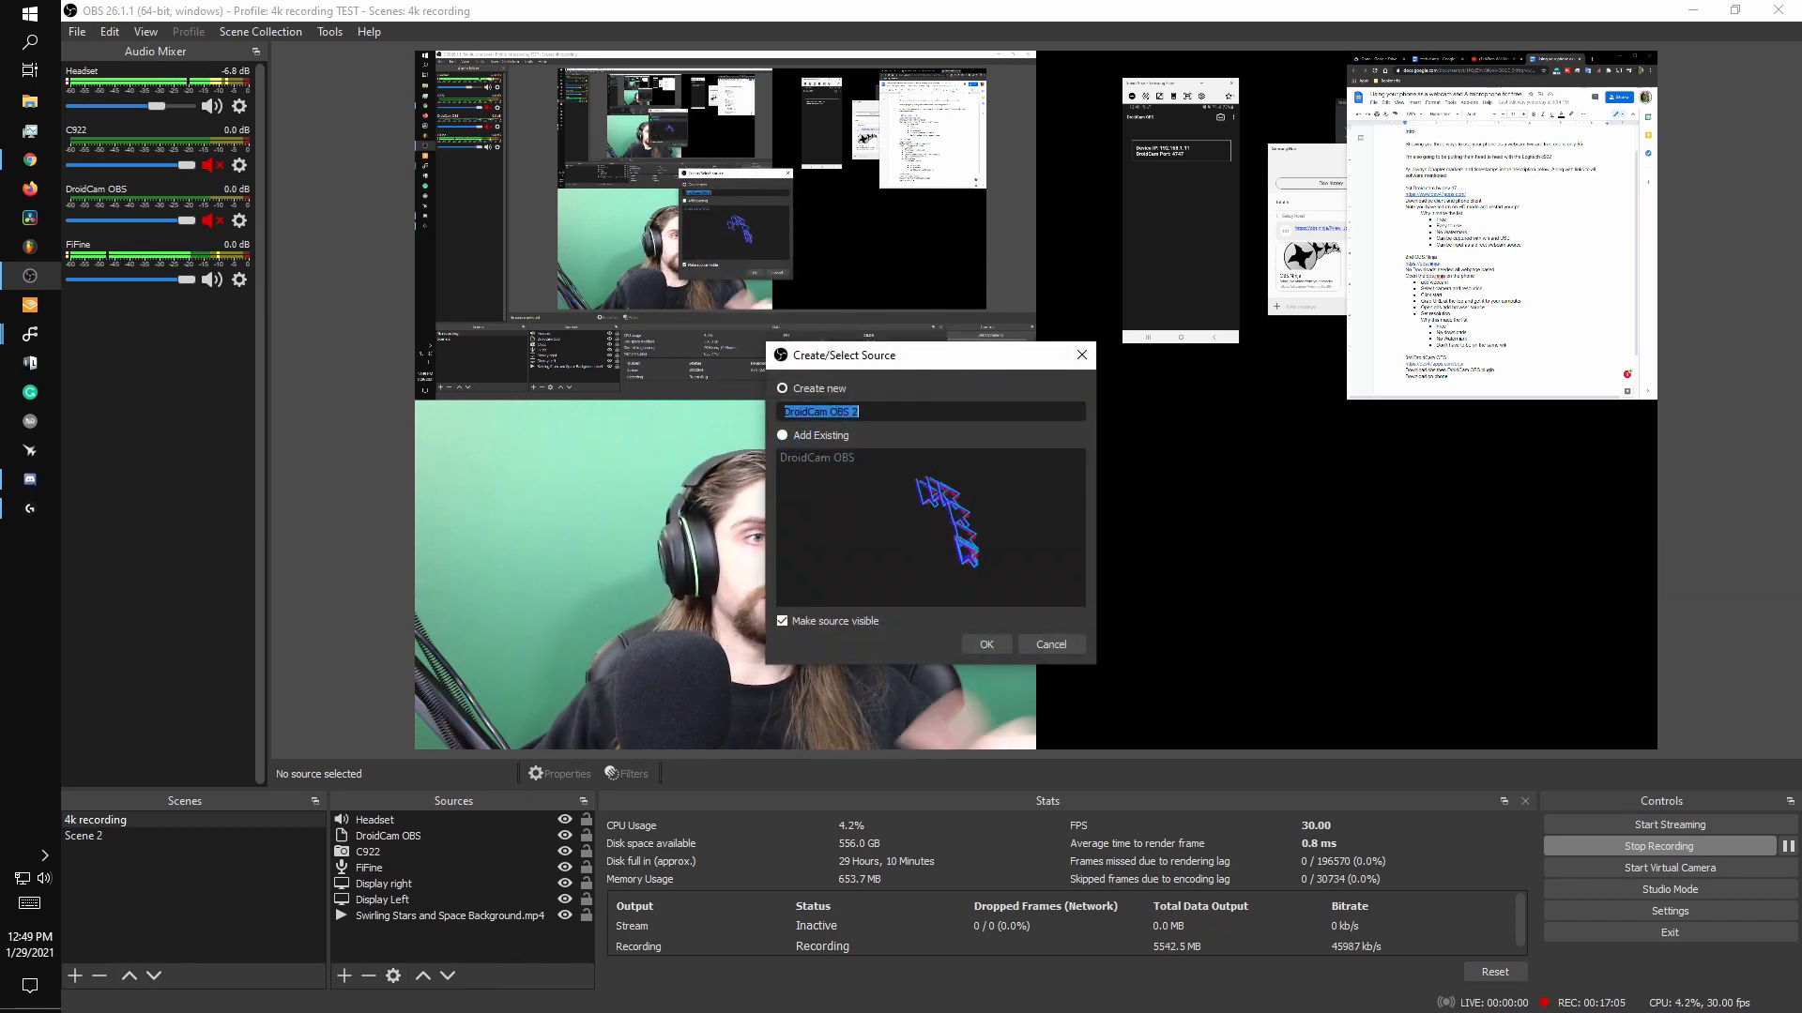
pyautogui.click(986, 645)
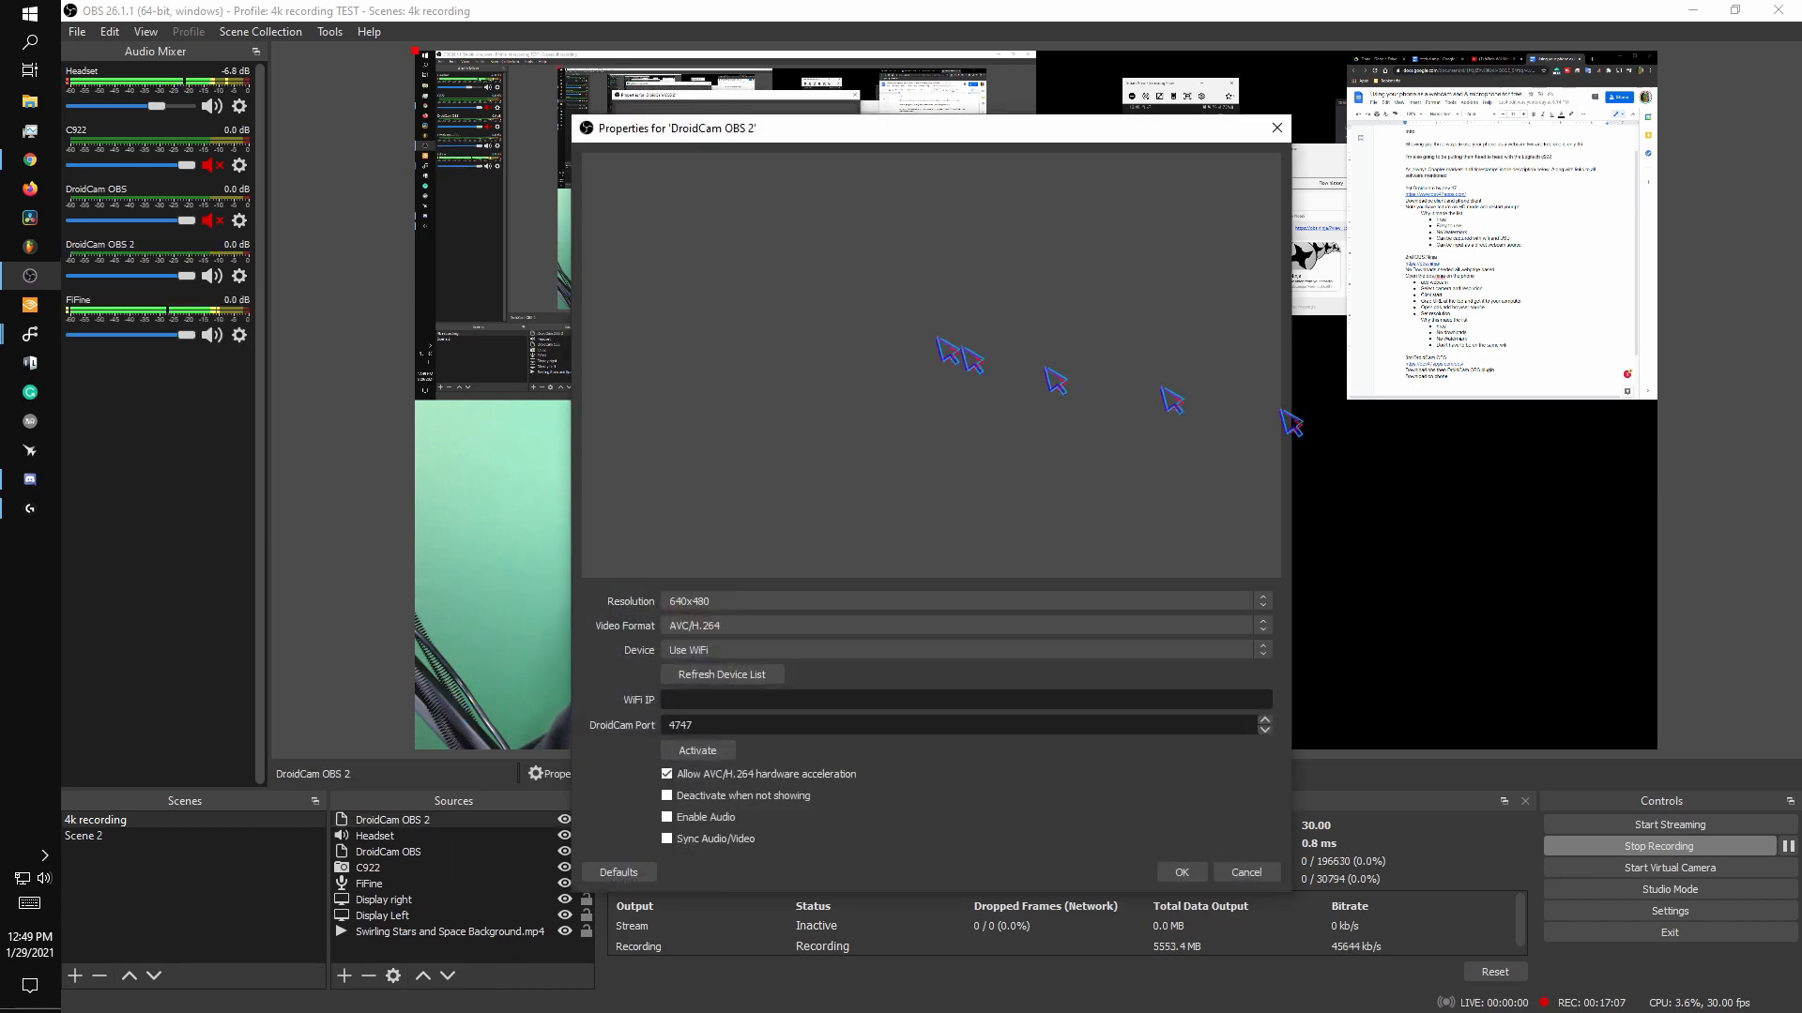
# Set the DroidCam OBS 2 resolution to 1920x1080 and refresh its device list.
pyautogui.click(857, 604)
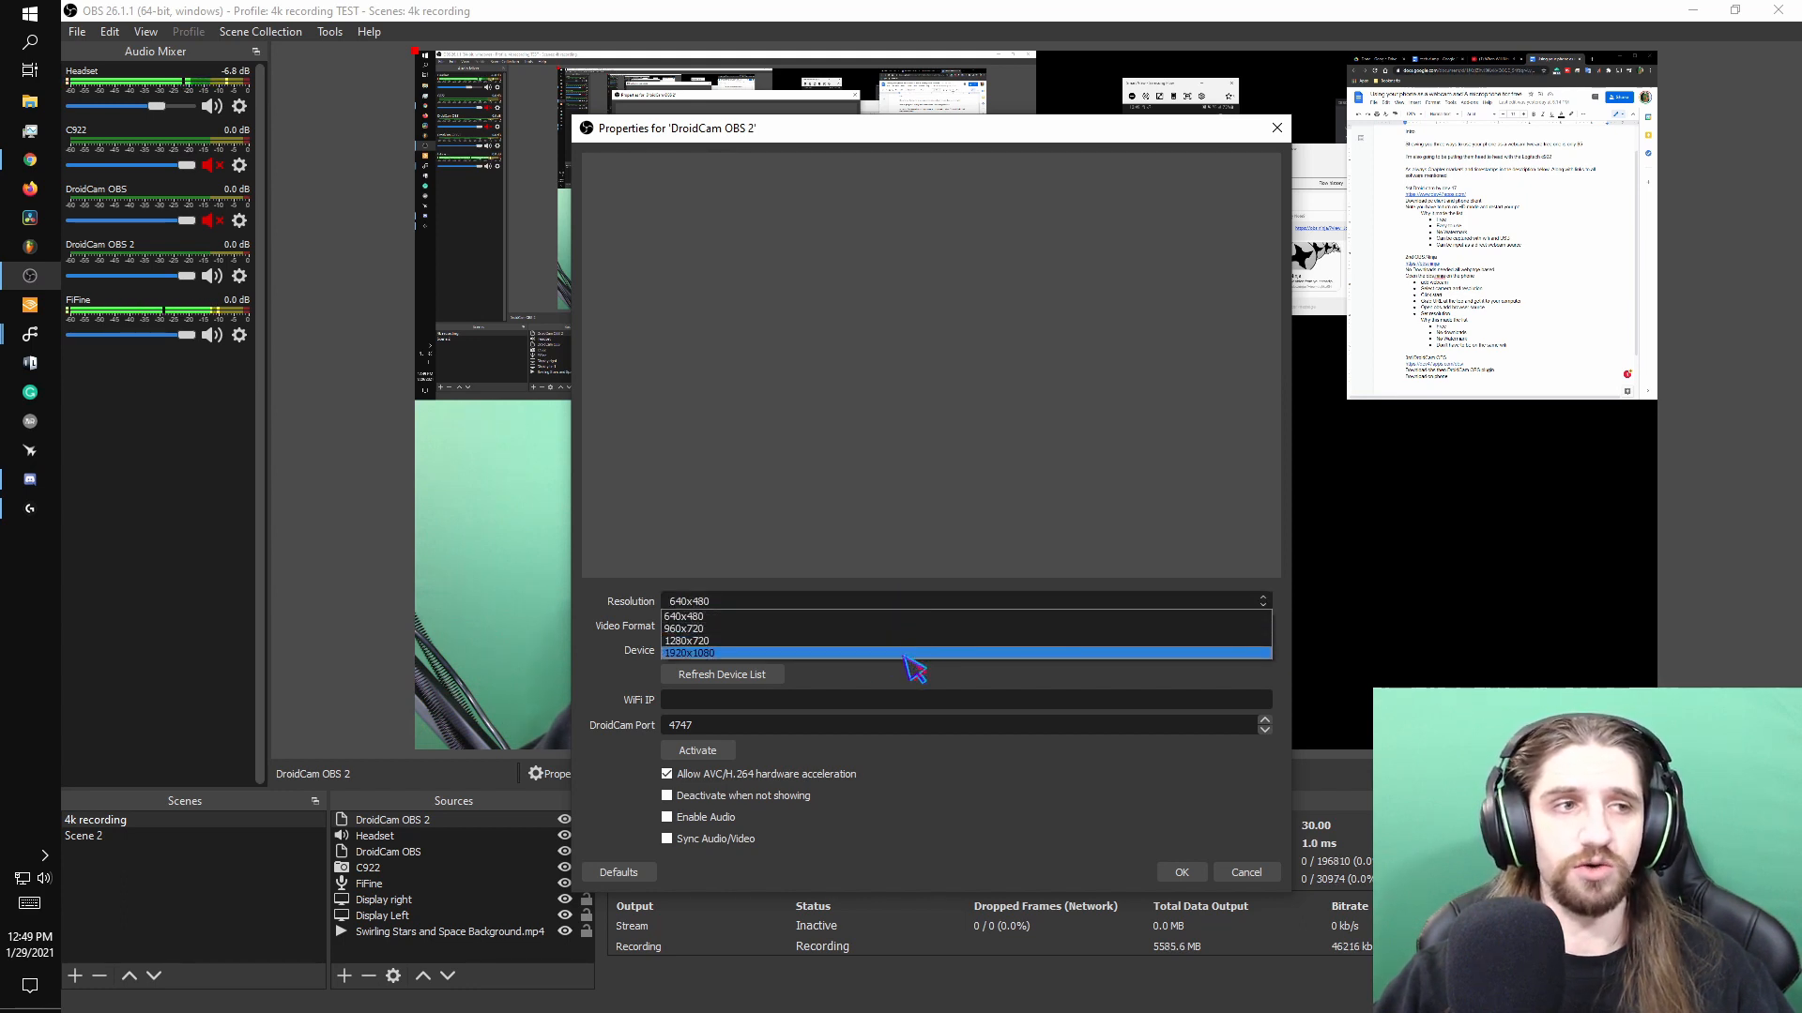
pyautogui.click(904, 656)
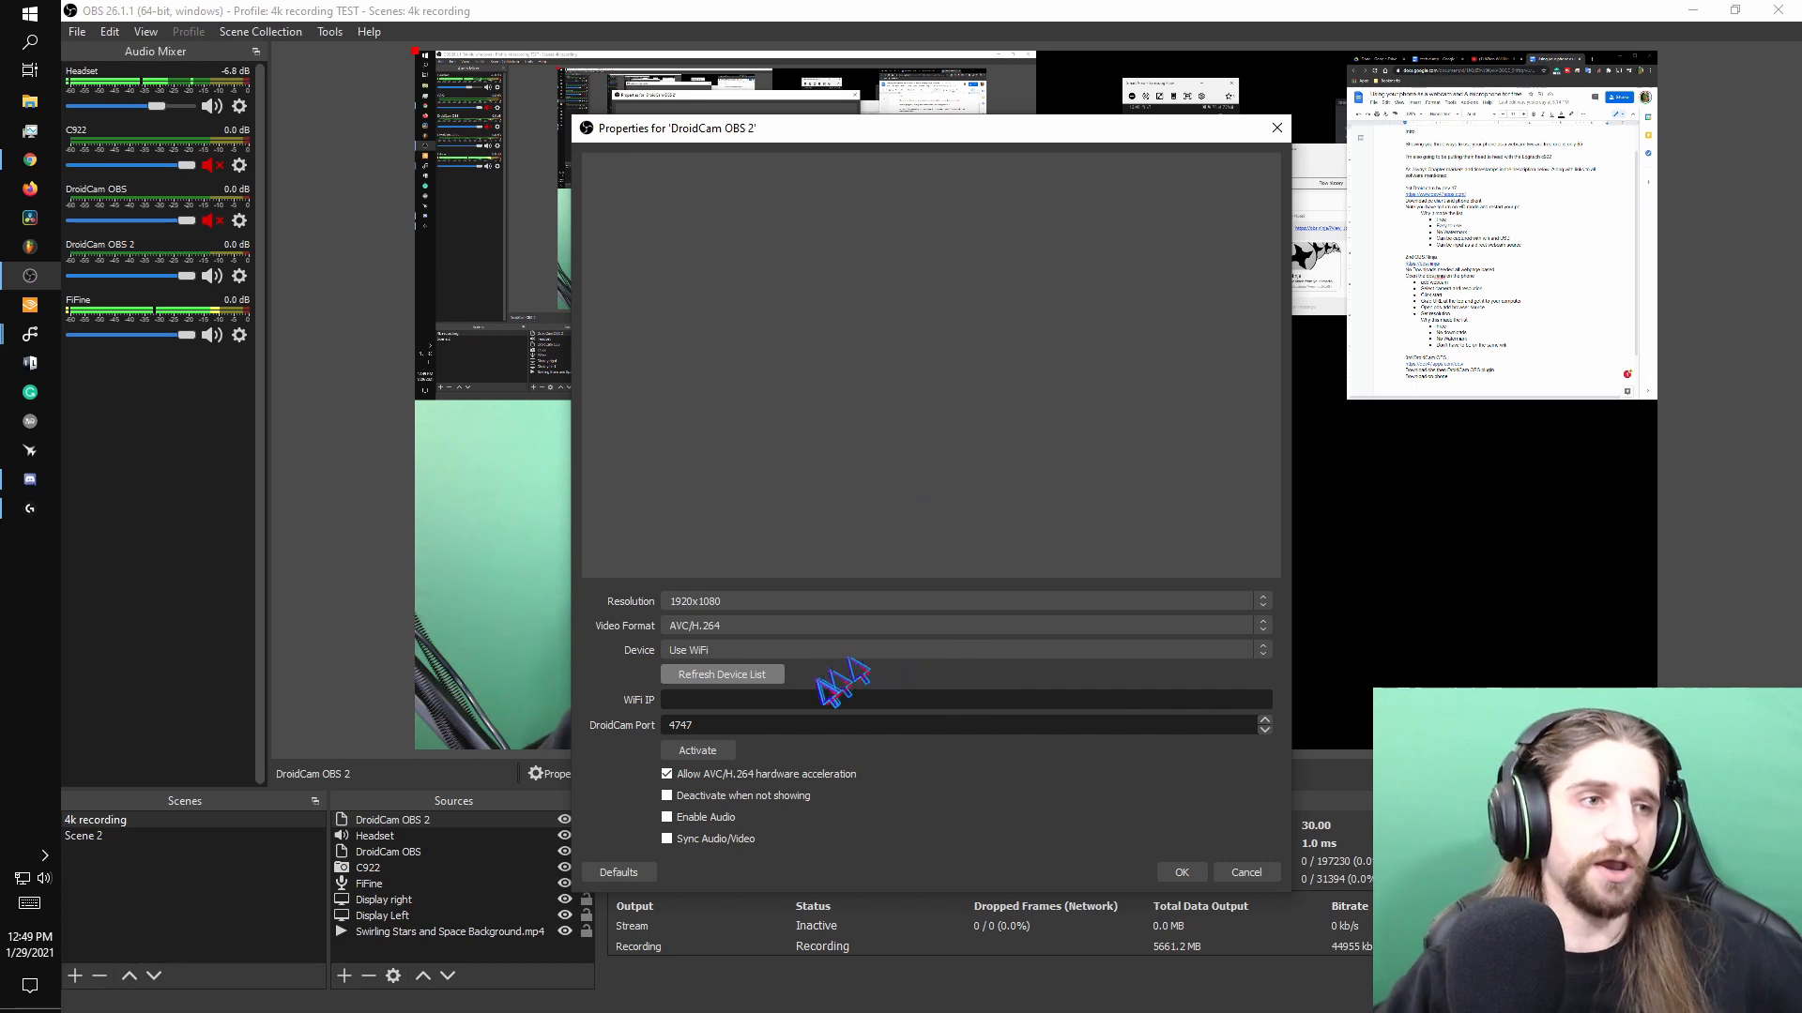
pyautogui.click(732, 677)
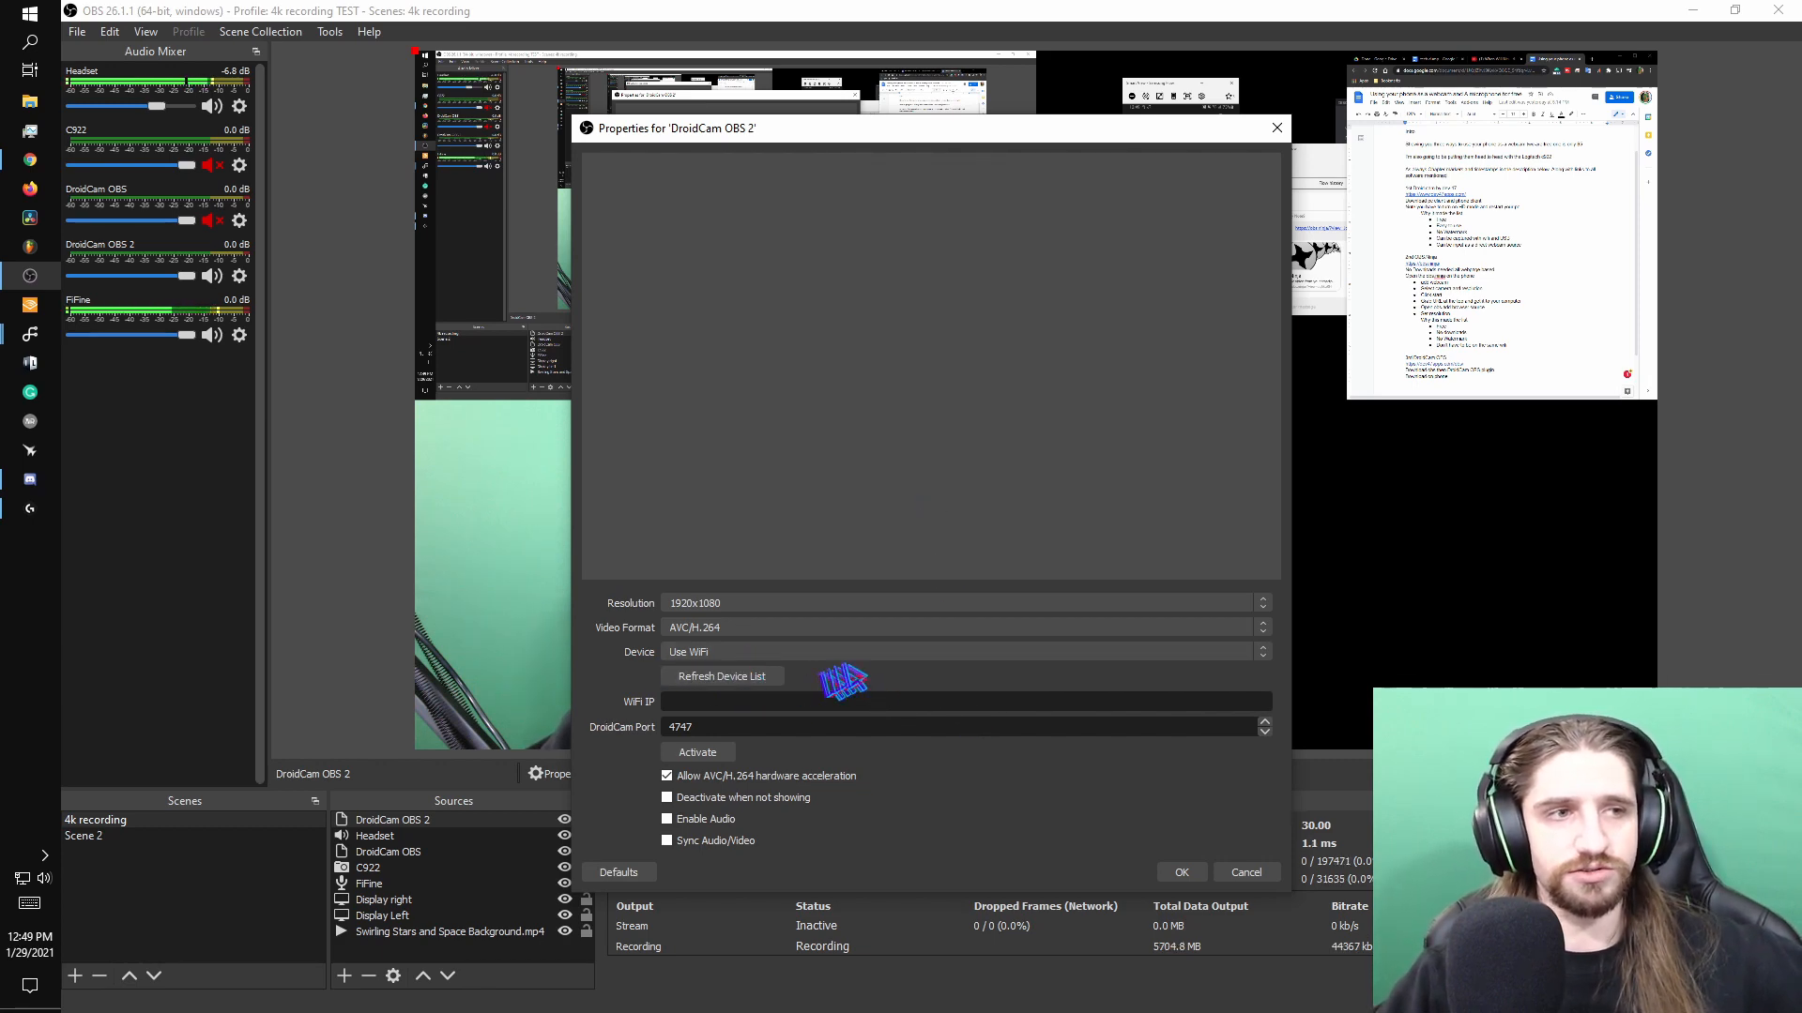
# Select the SM-N960U1 phone as the DroidCam device and activate the connection.
pyautogui.click(1196, 653)
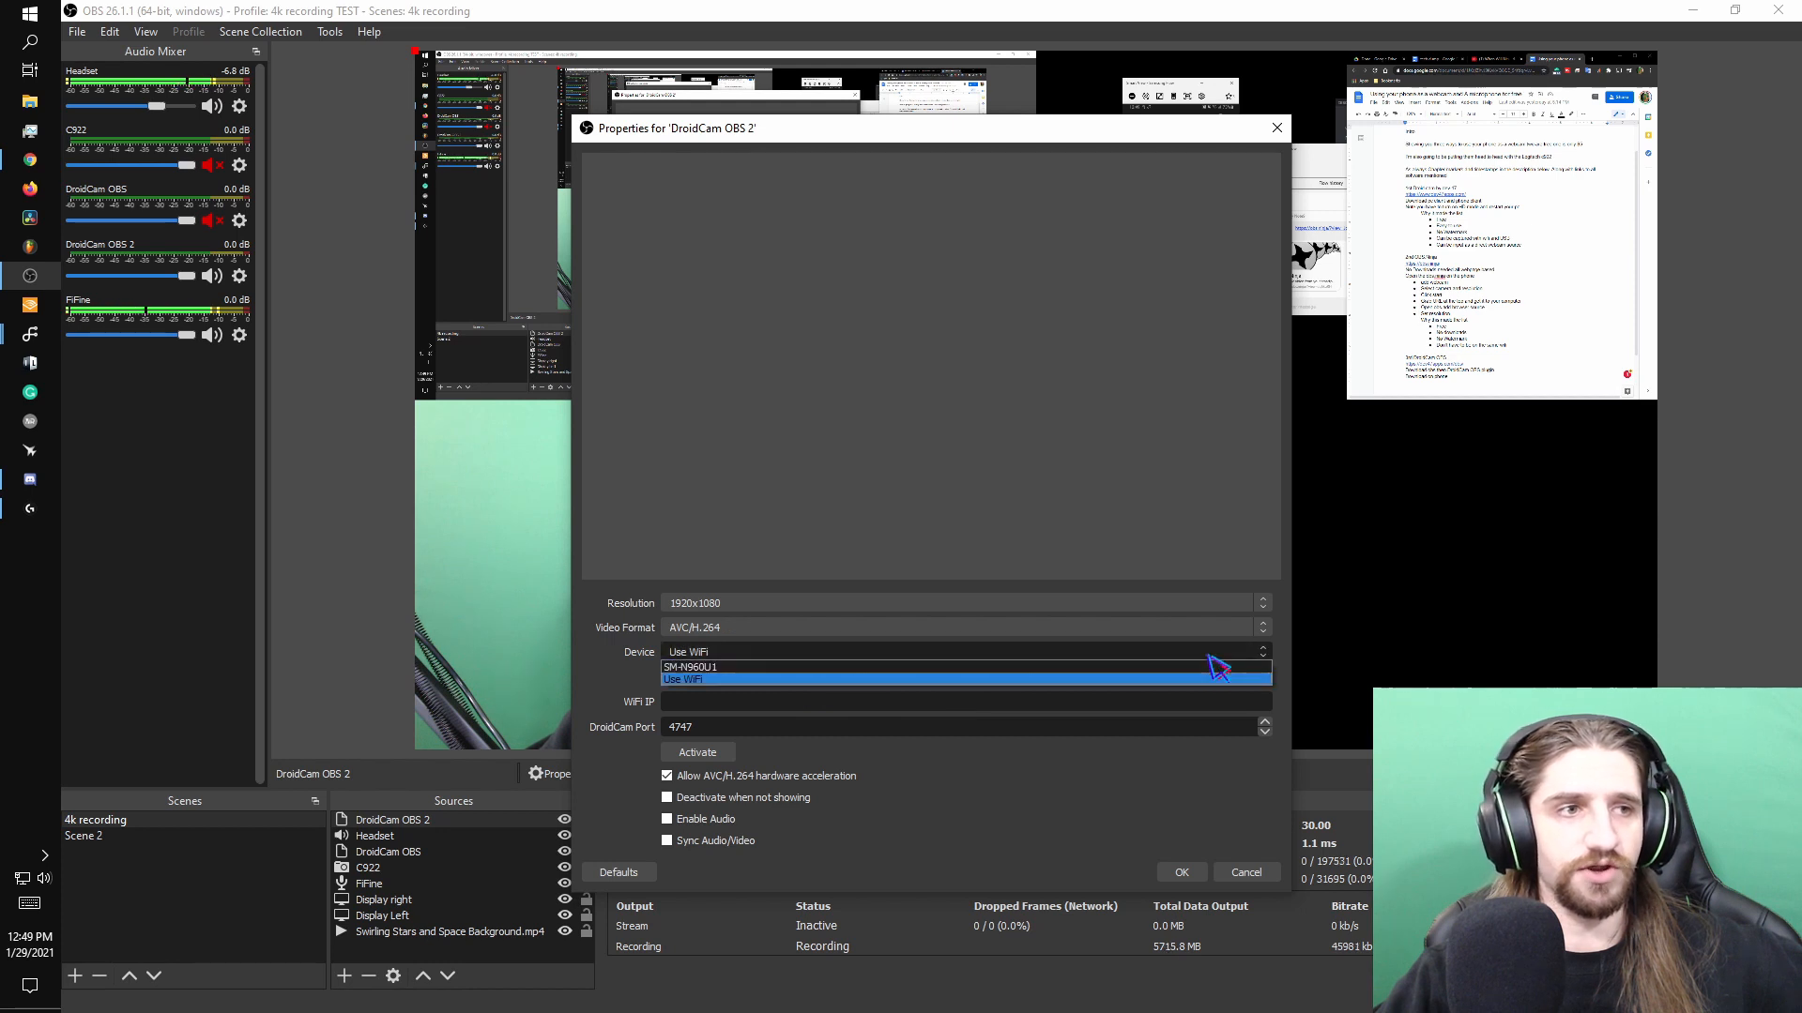
pyautogui.click(724, 668)
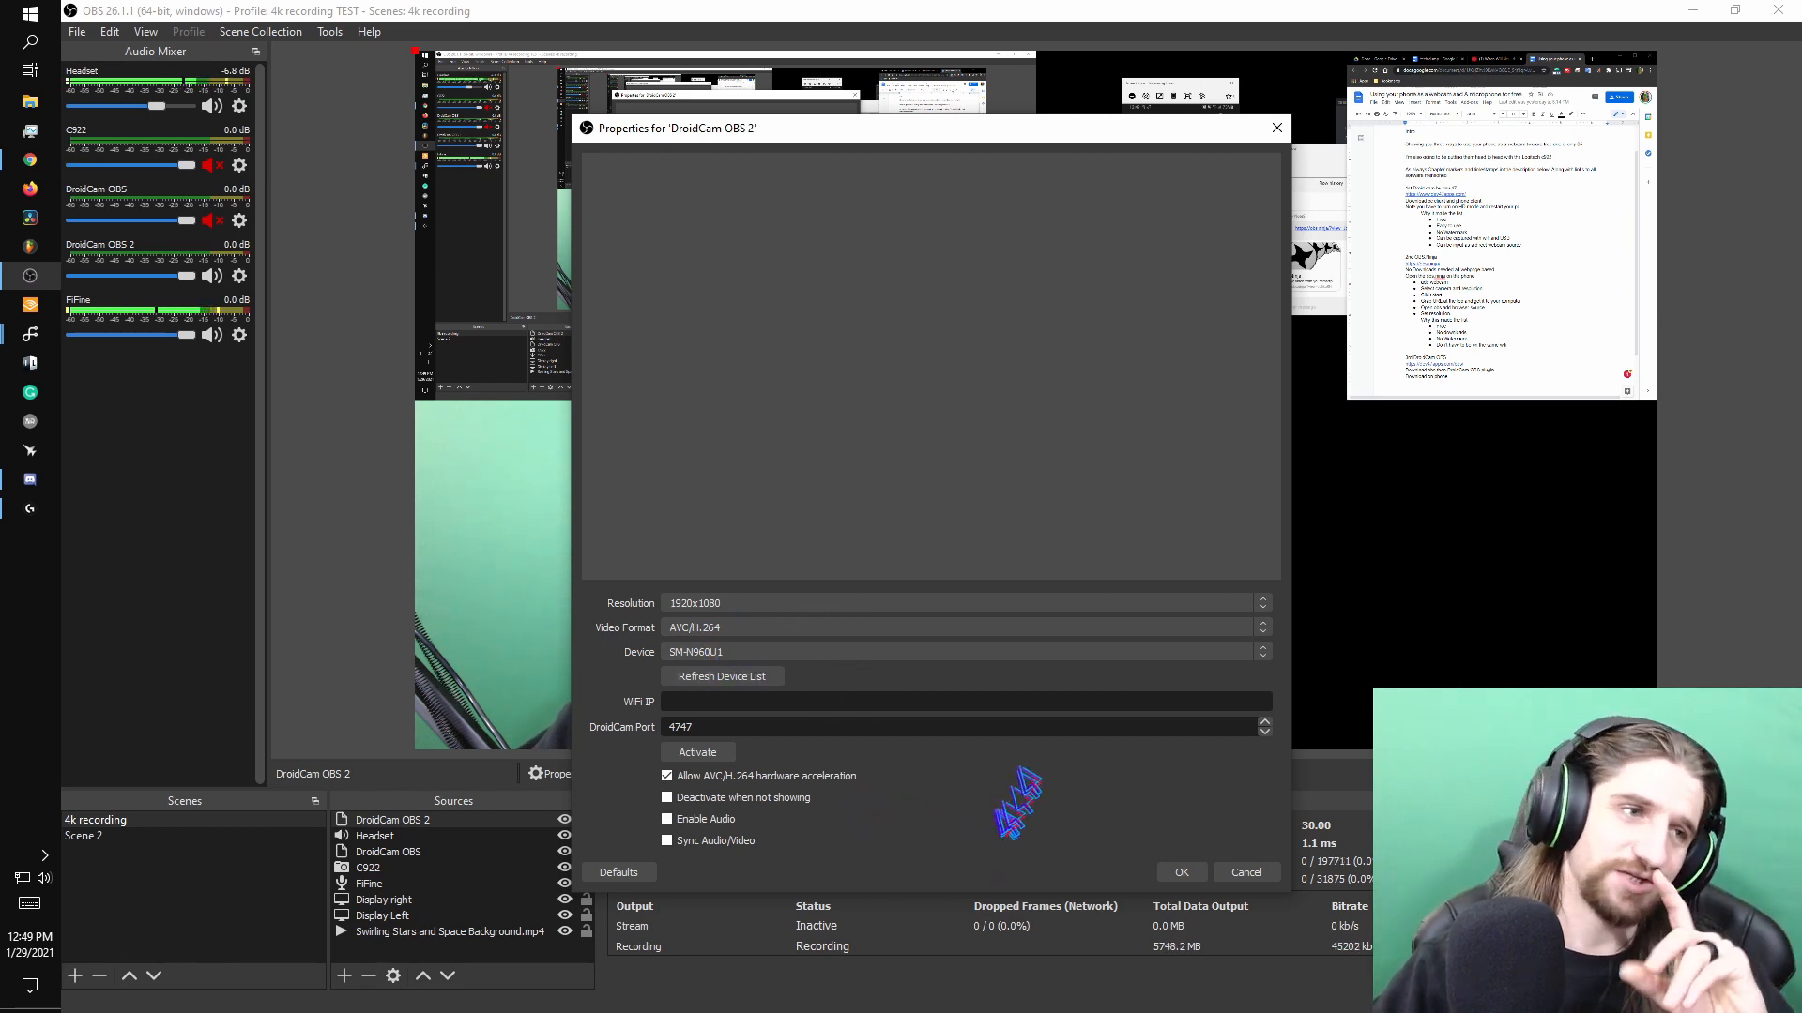
pyautogui.click(710, 754)
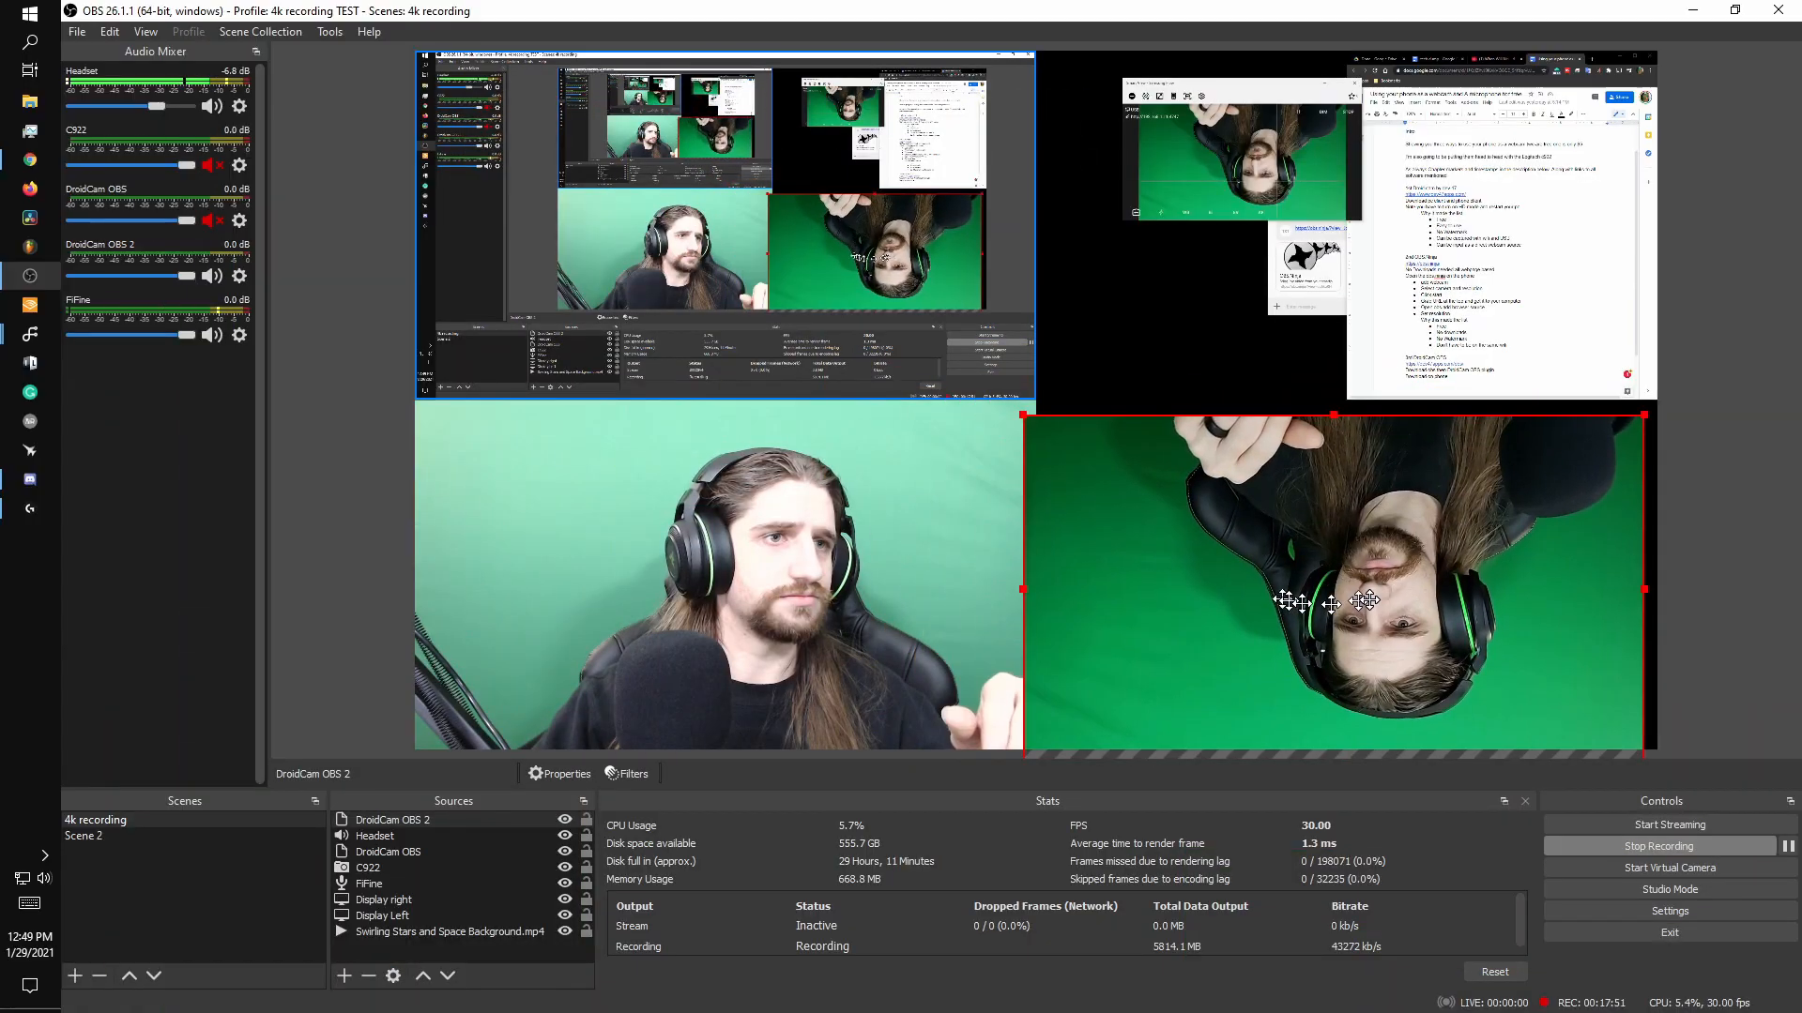
# Nudge the DroidCam OBS 2 source in the lower-right quadrant and flip its transform so the image is upright.
pyautogui.moveTo(1366, 601); pyautogui.dragTo(1379, 586)
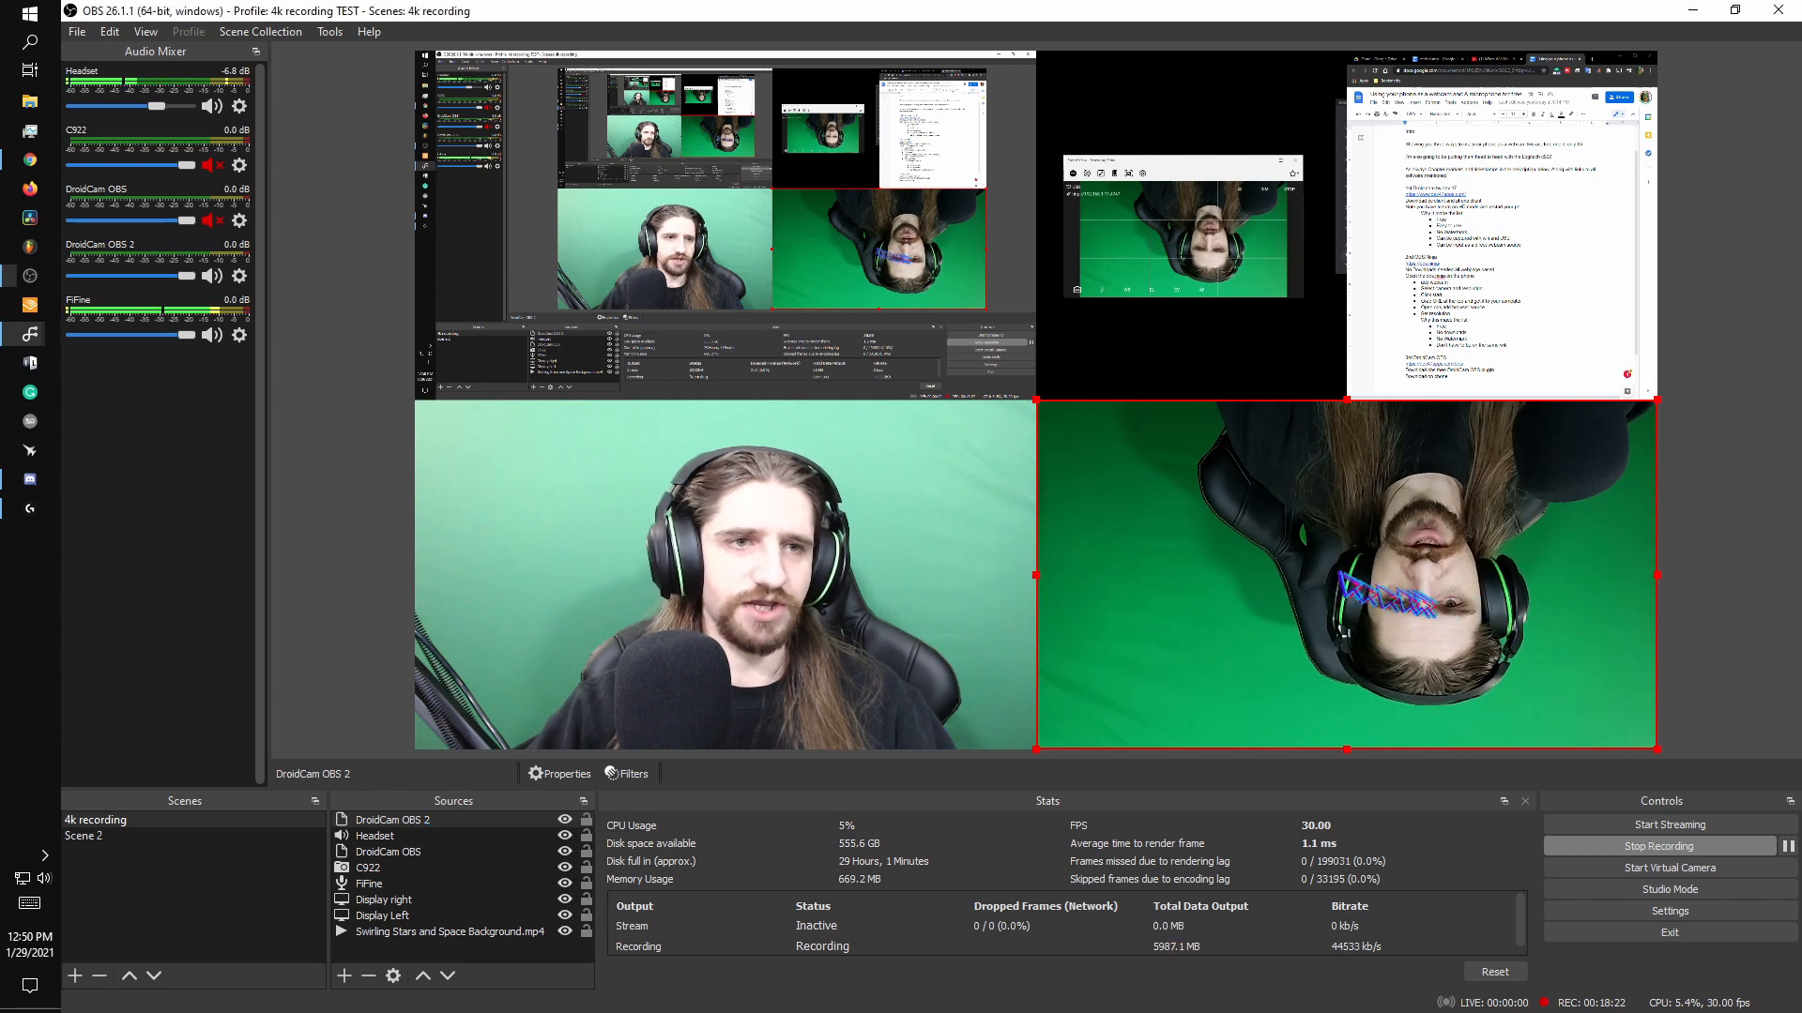
pyautogui.rightClick(1351, 587)
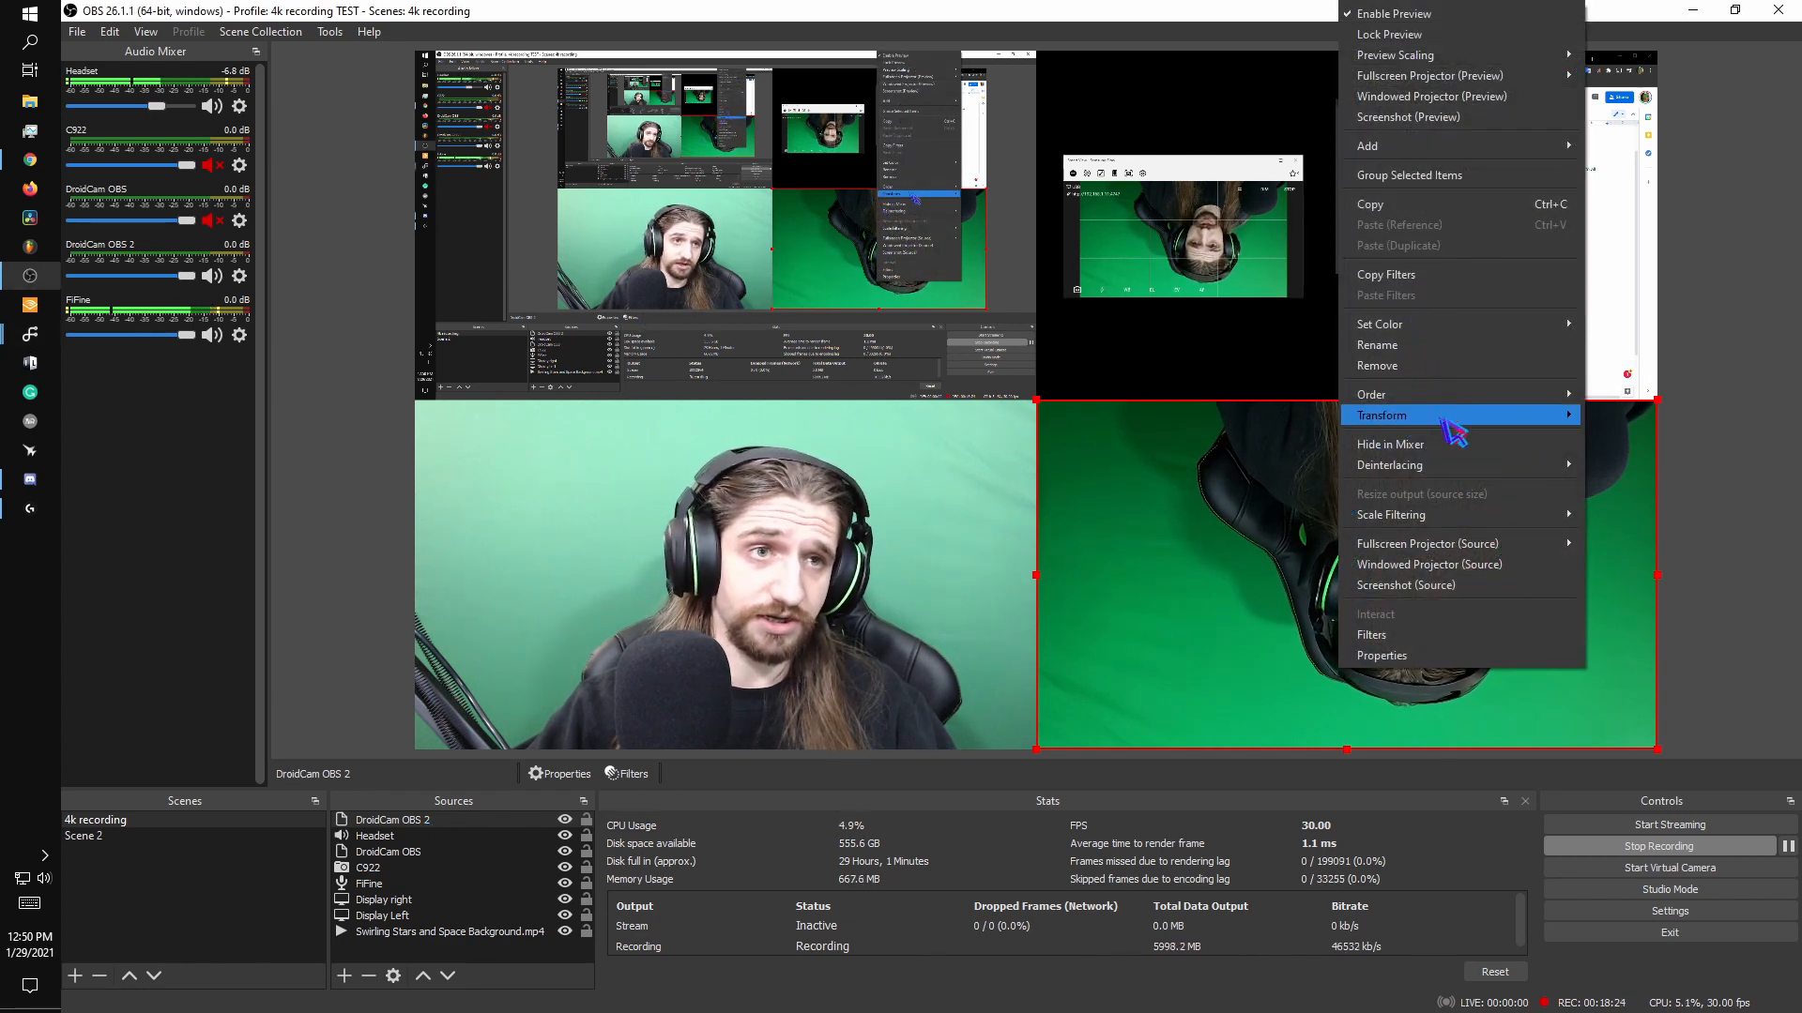
pyautogui.moveTo(1454, 416)
pyautogui.click(1652, 548)
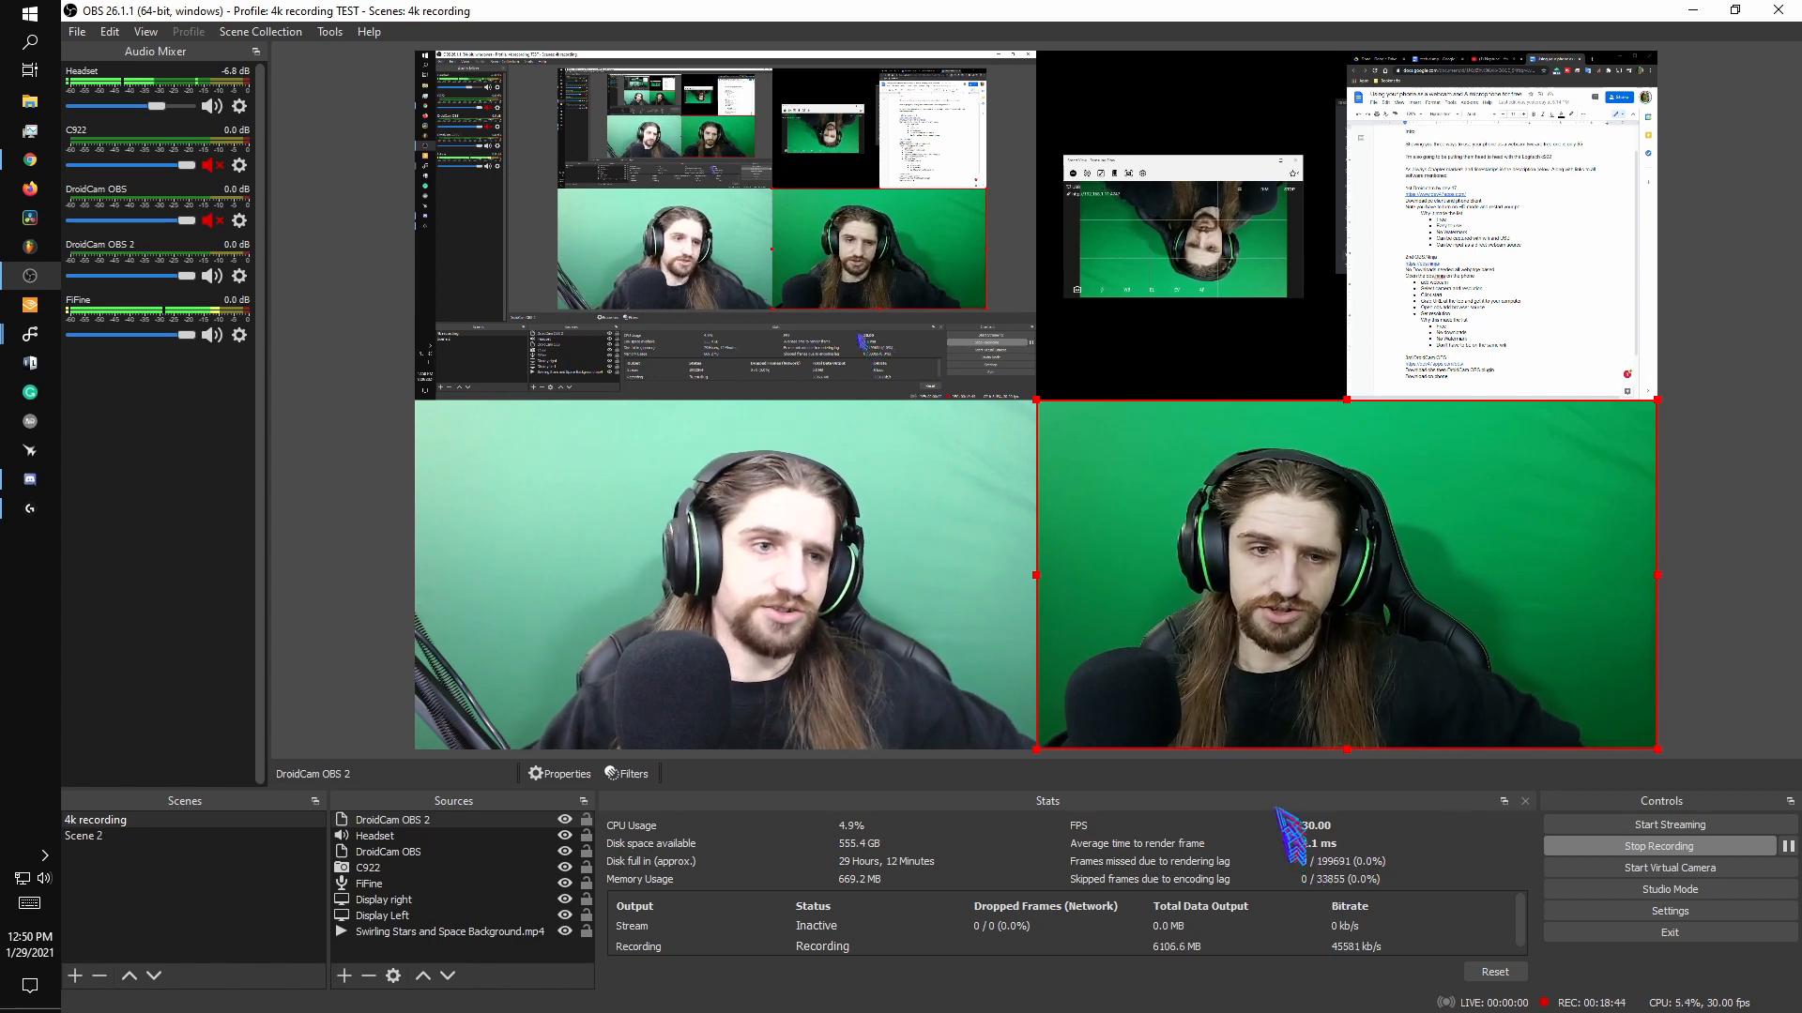
# Open the DroidCam OBS 2 source's properties and close them with OK.
pyautogui.rightClick(441, 821)
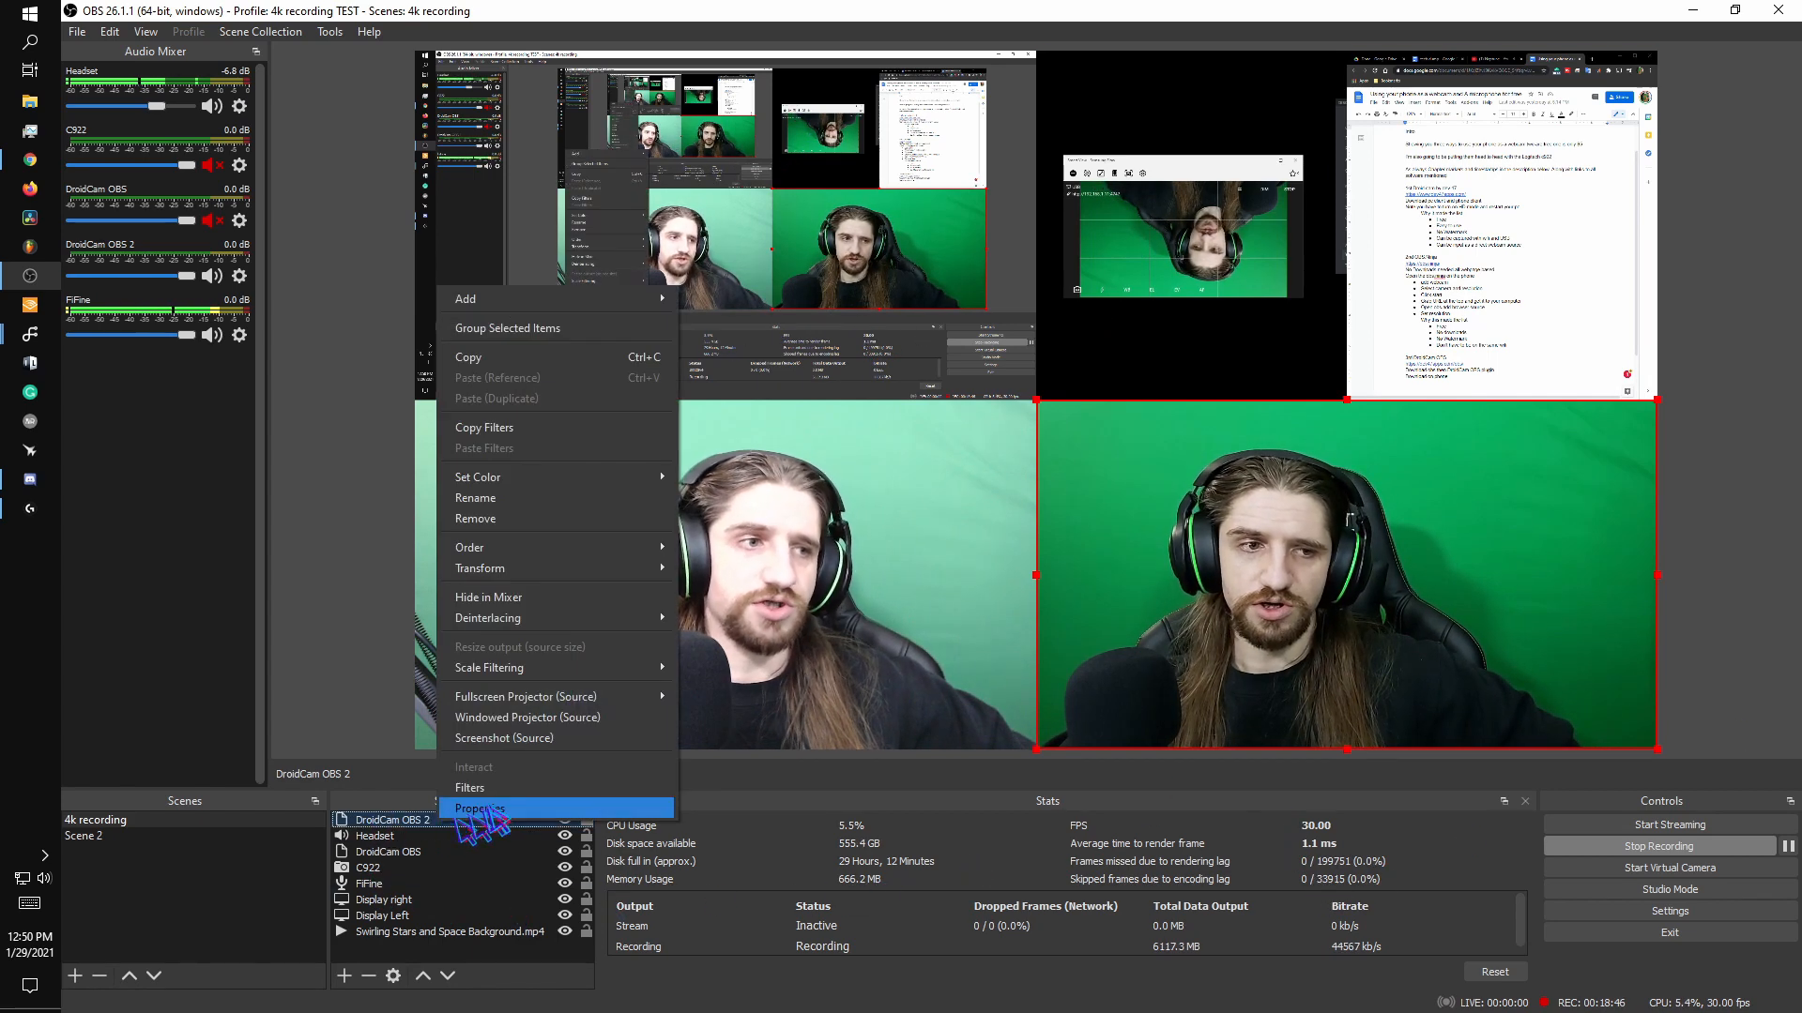
pyautogui.click(480, 809)
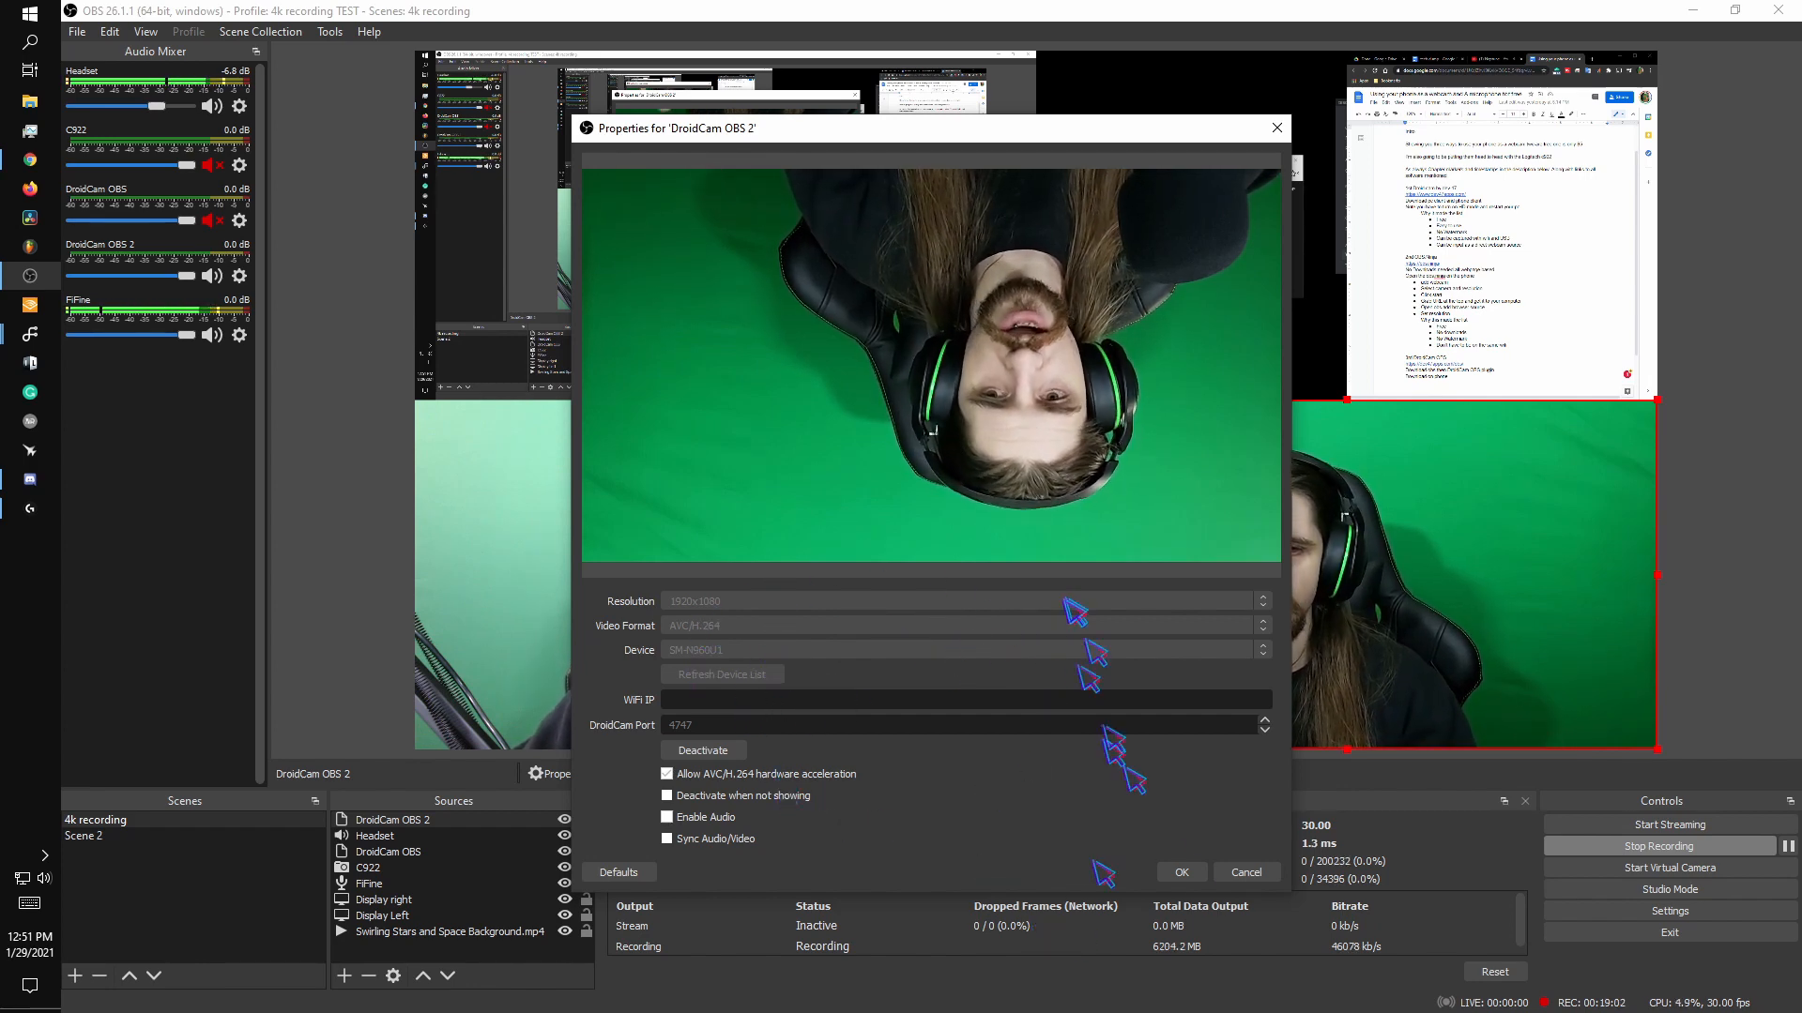
pyautogui.click(1184, 872)
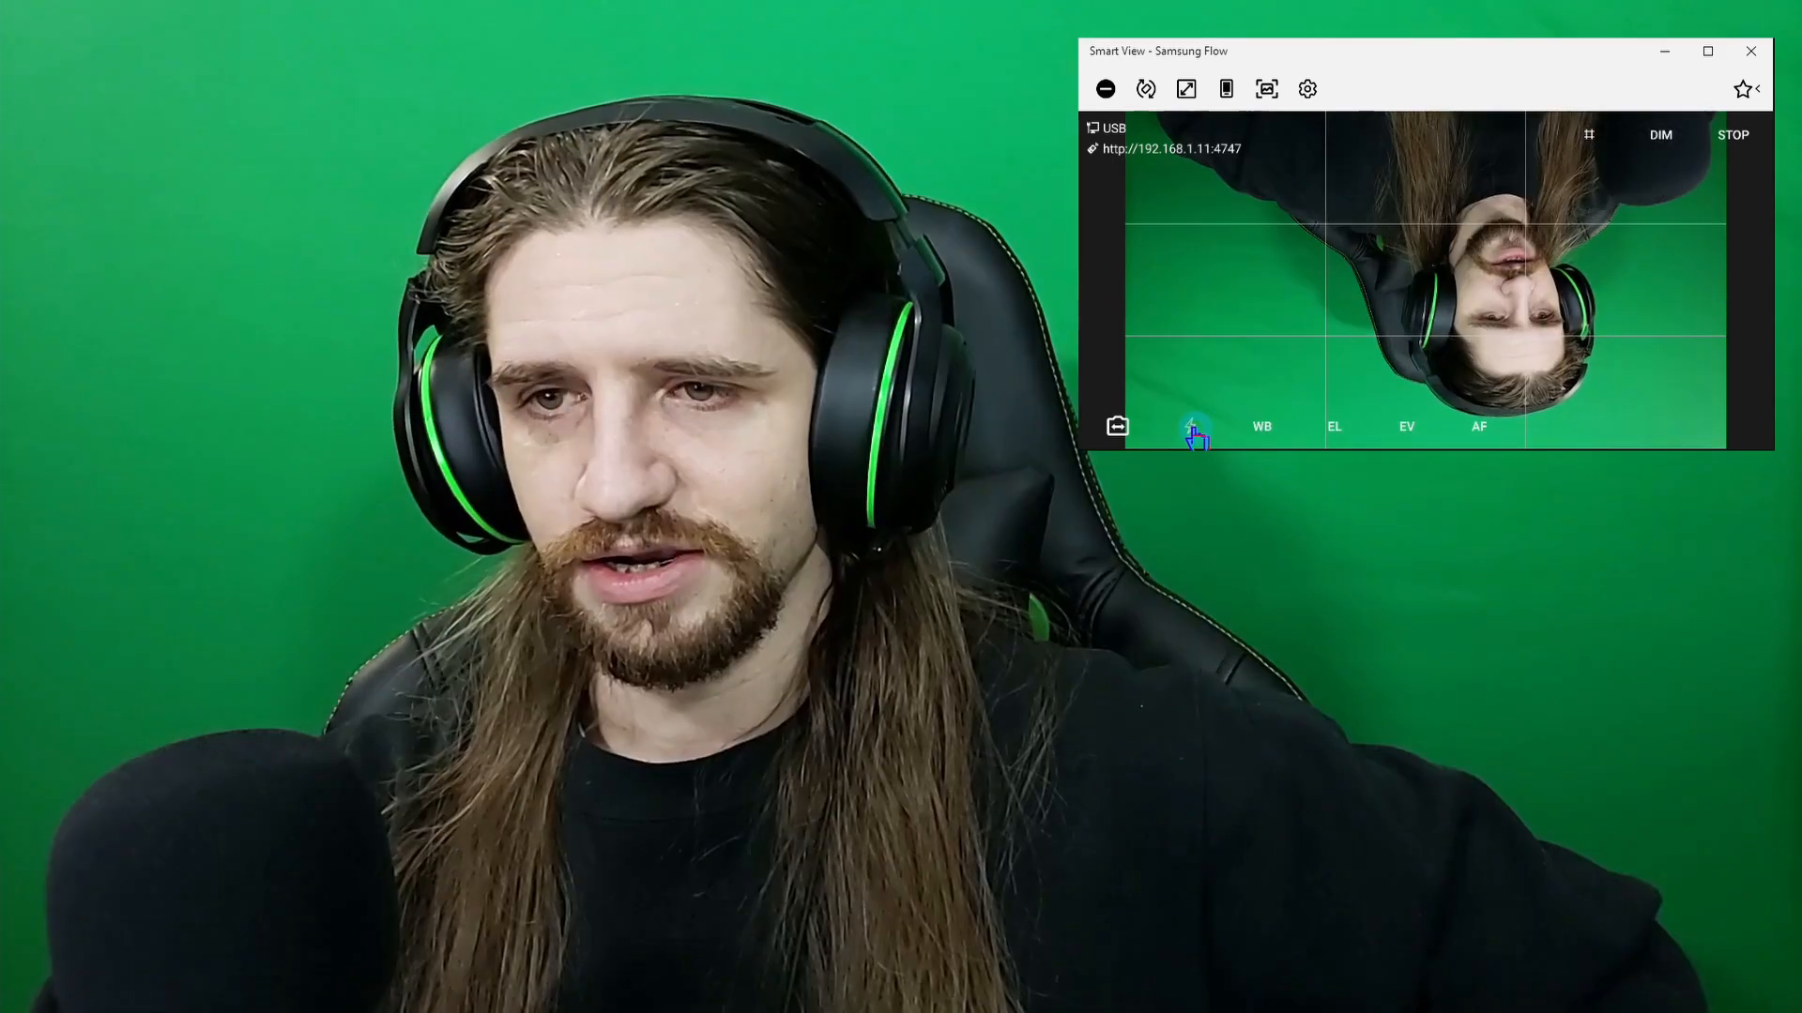
# Switch the DroidCam phone app's camera to Back, then to each Front camera, and return to Back.
pyautogui.click(1118, 429)
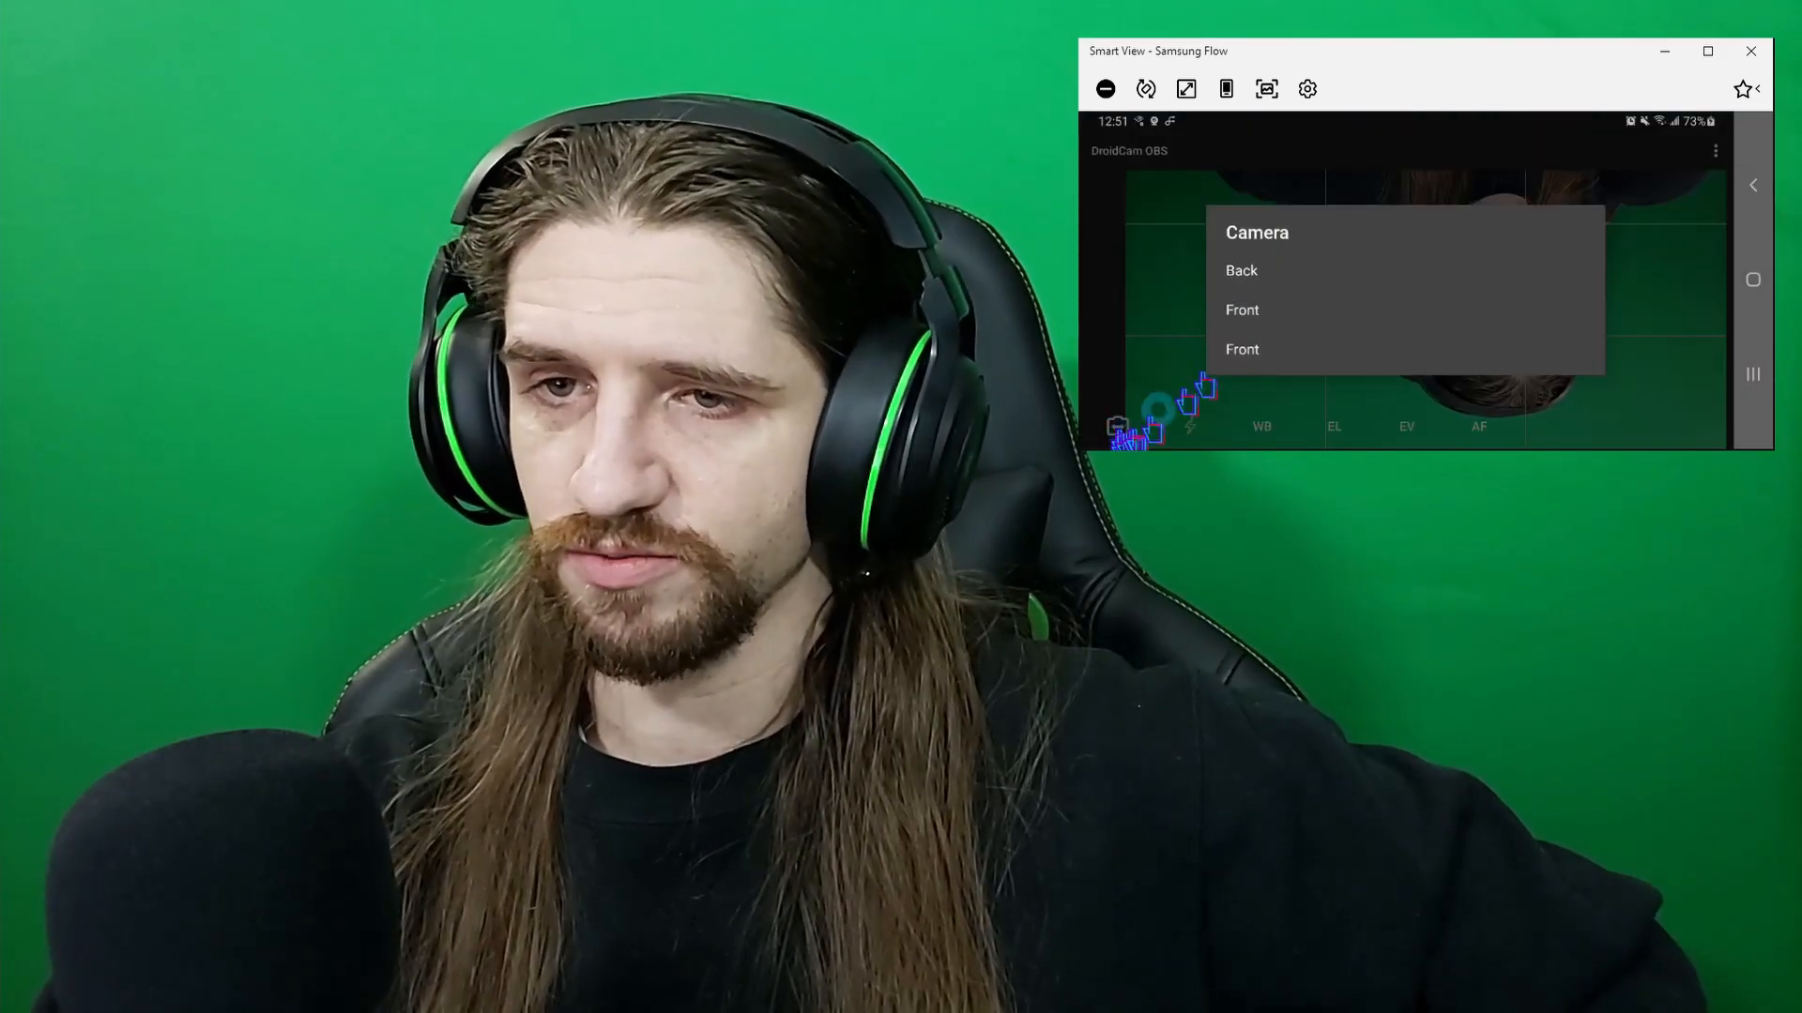
pyautogui.click(1258, 274)
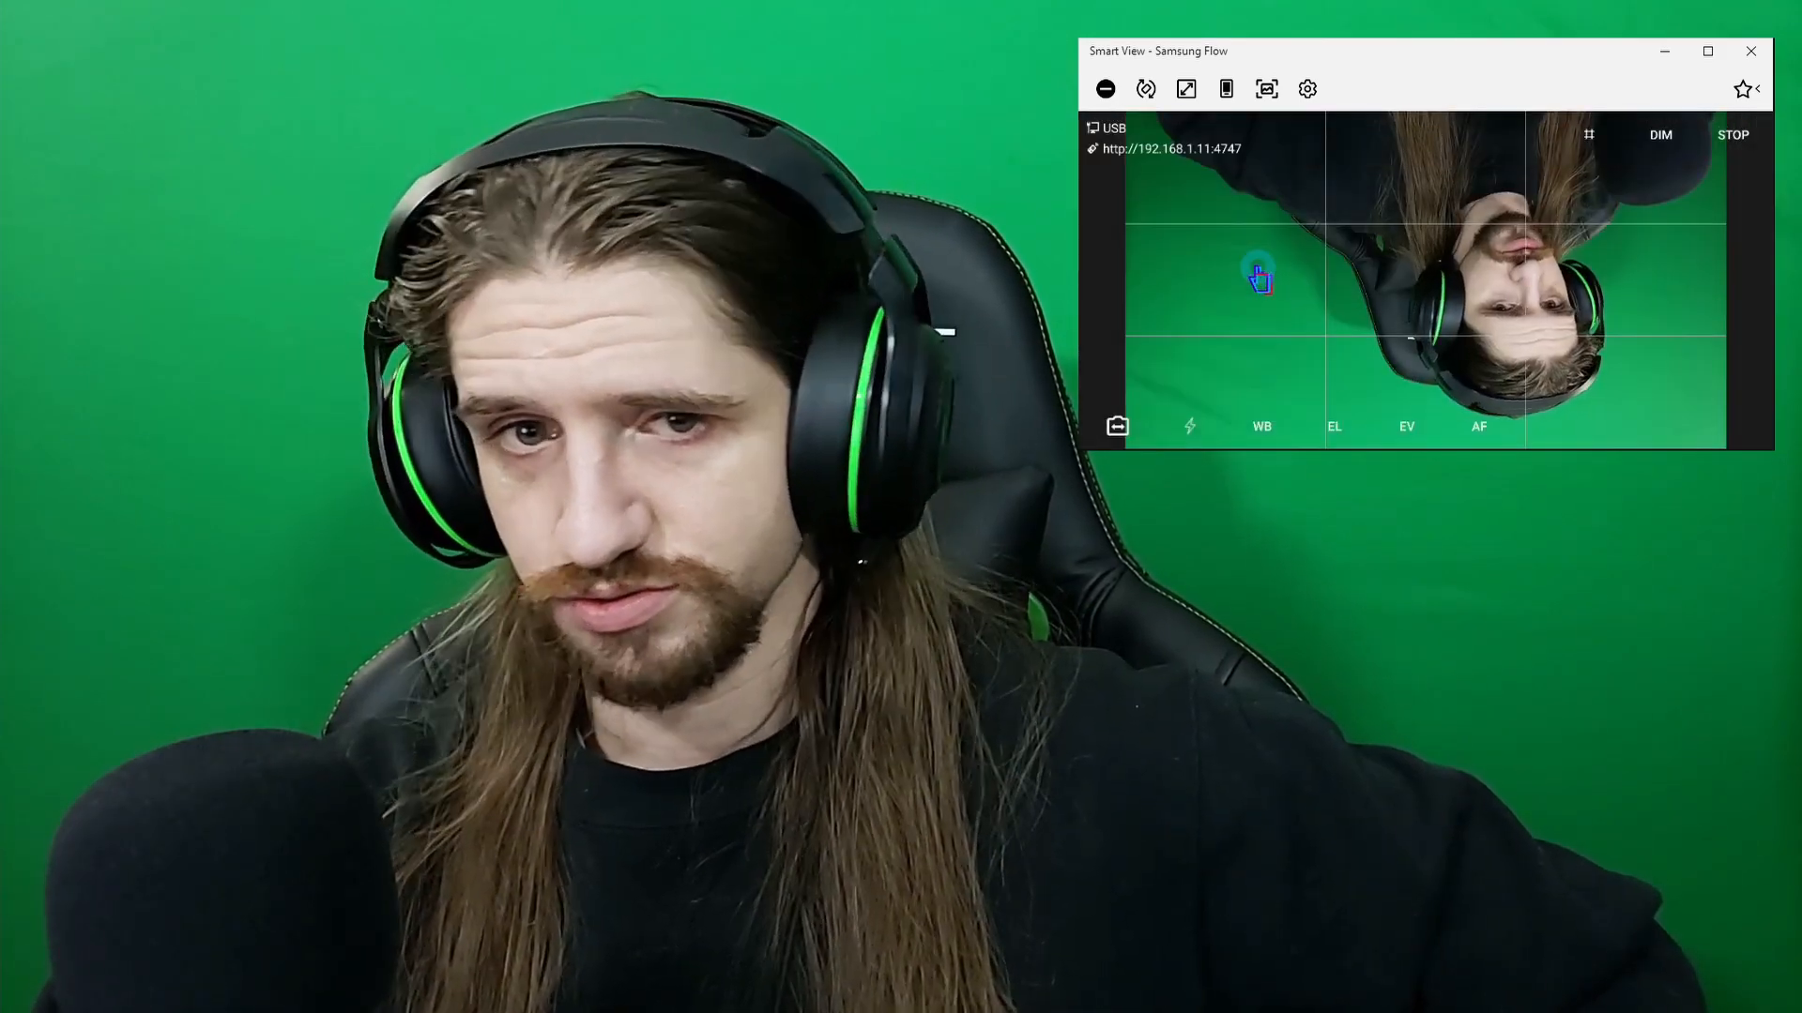
pyautogui.click(1119, 432)
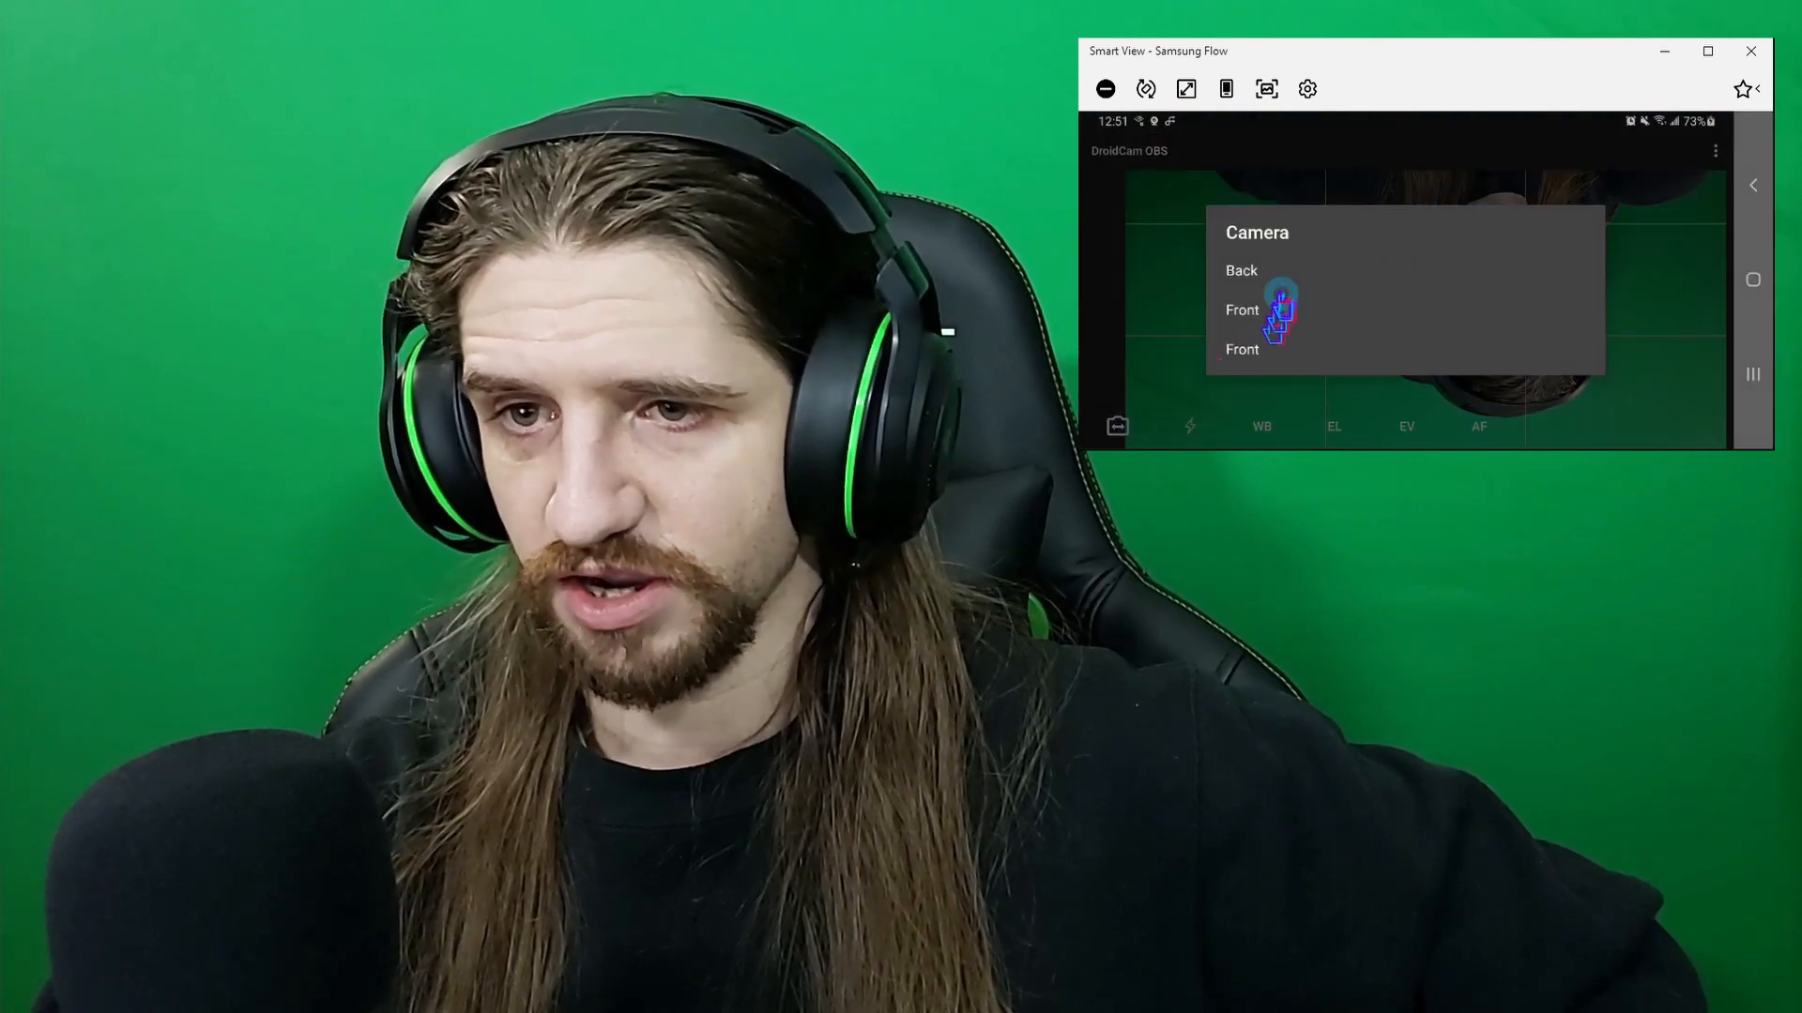
pyautogui.click(1259, 312)
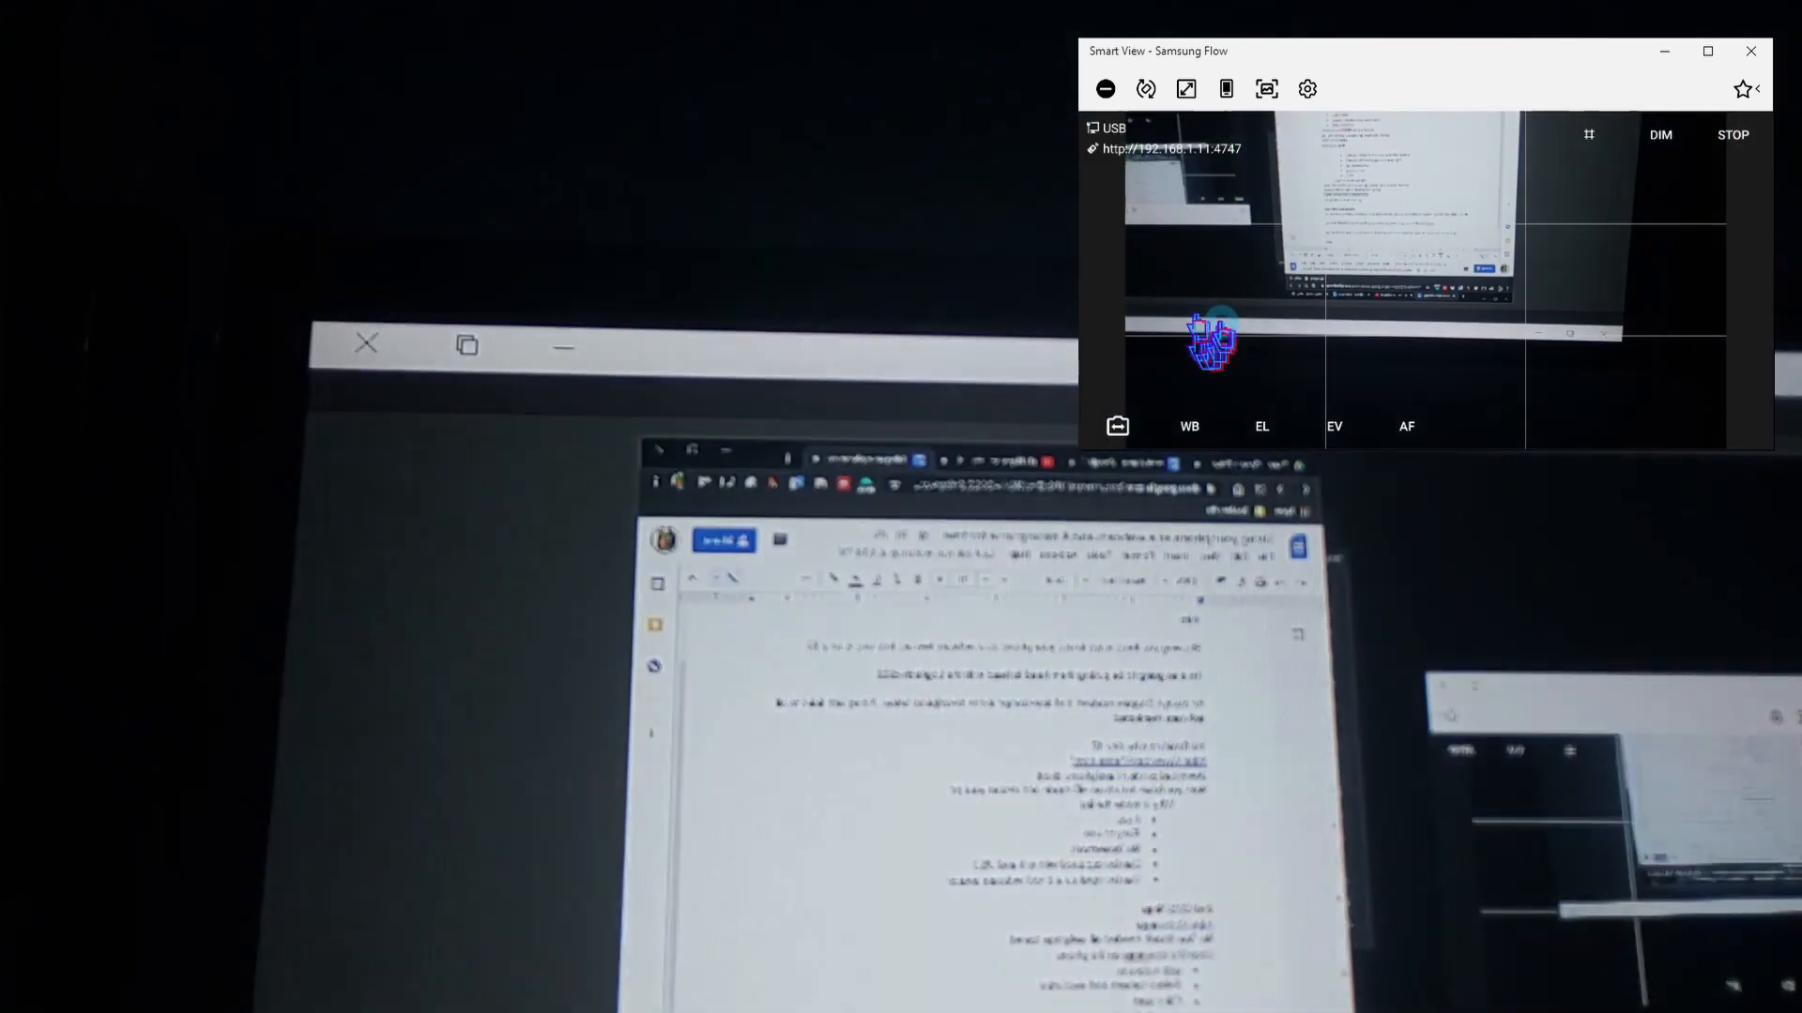
pyautogui.click(1119, 427)
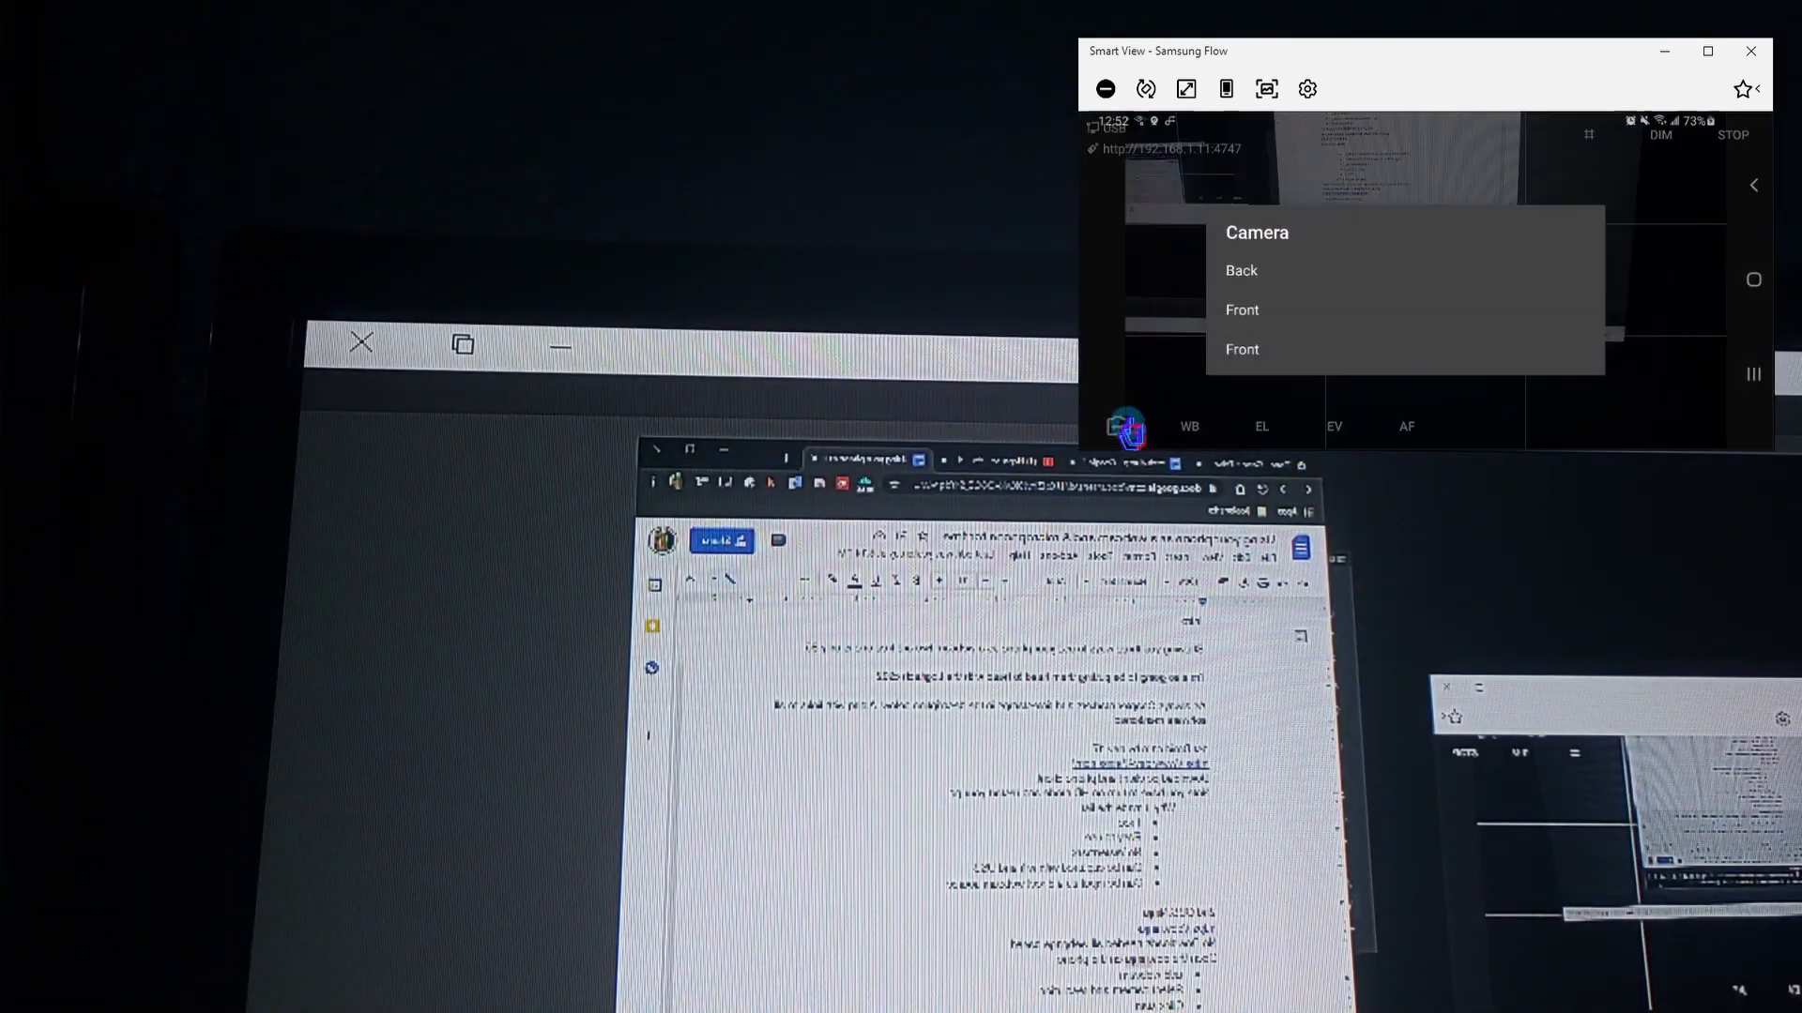
pyautogui.click(1258, 350)
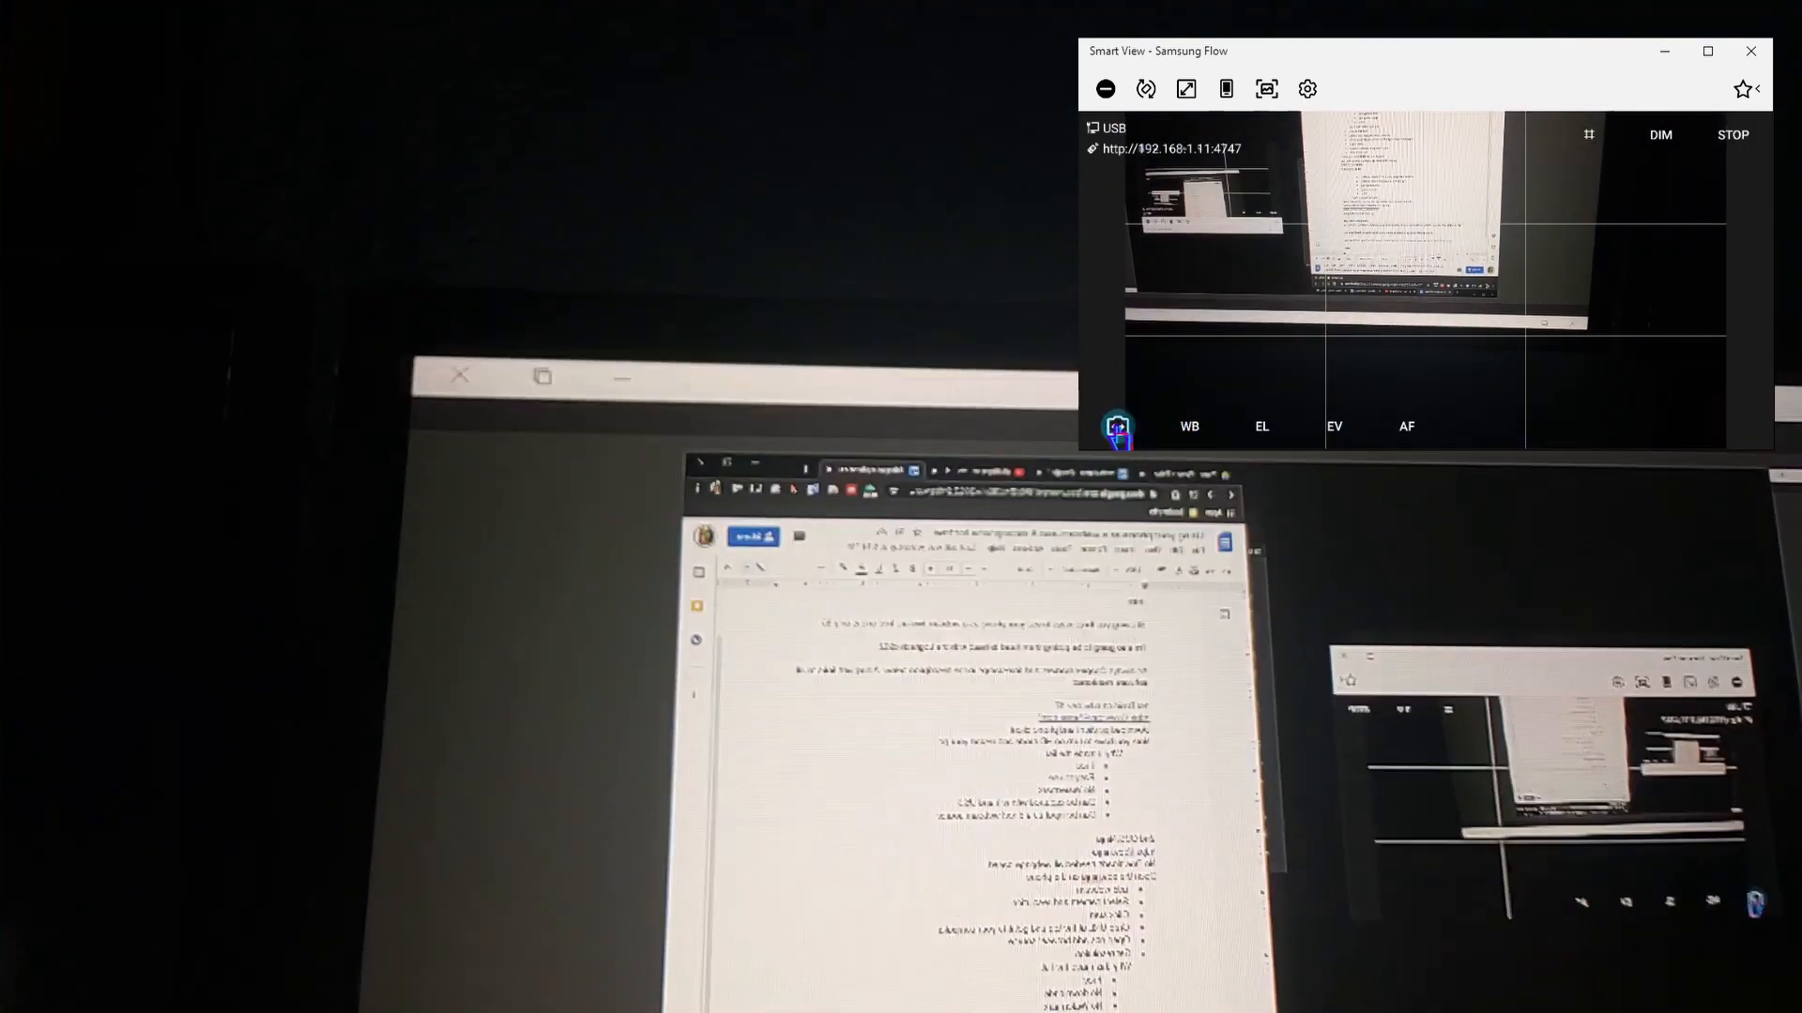
pyautogui.click(1117, 429)
pyautogui.click(1240, 272)
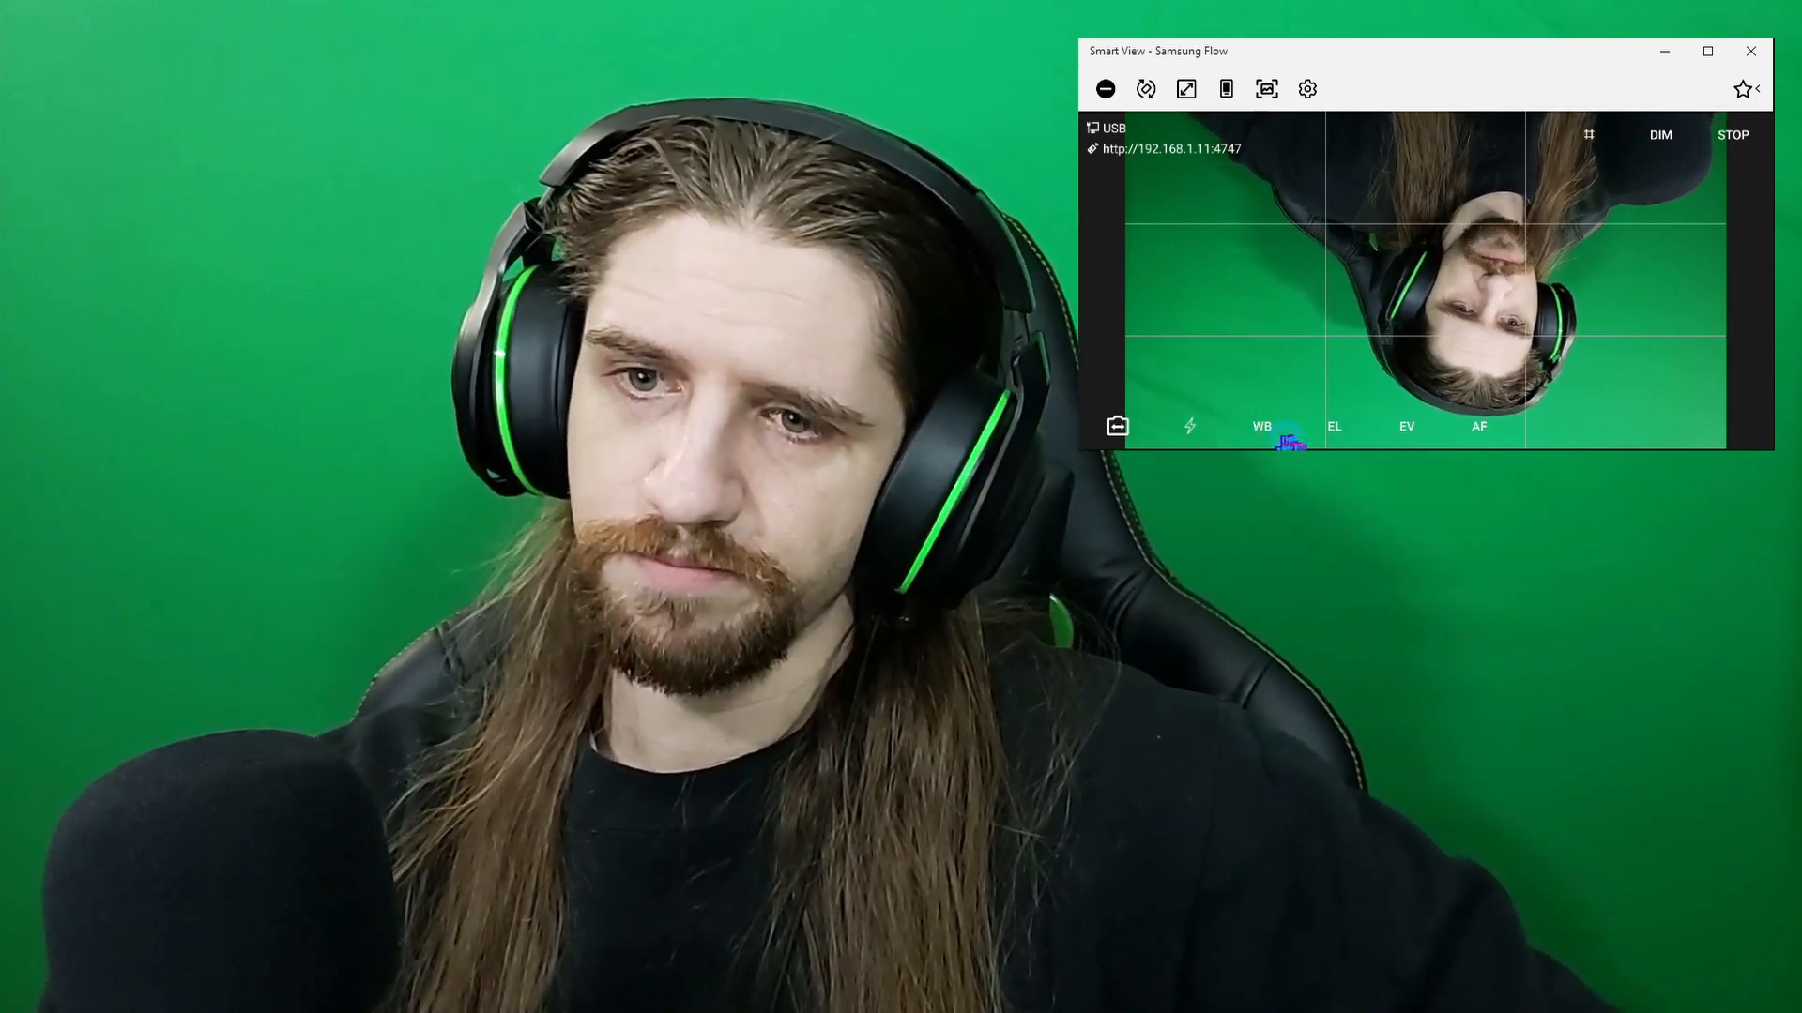
# Set the DroidCam app's white balance to Cloudy Daylight.
pyautogui.click(1264, 430)
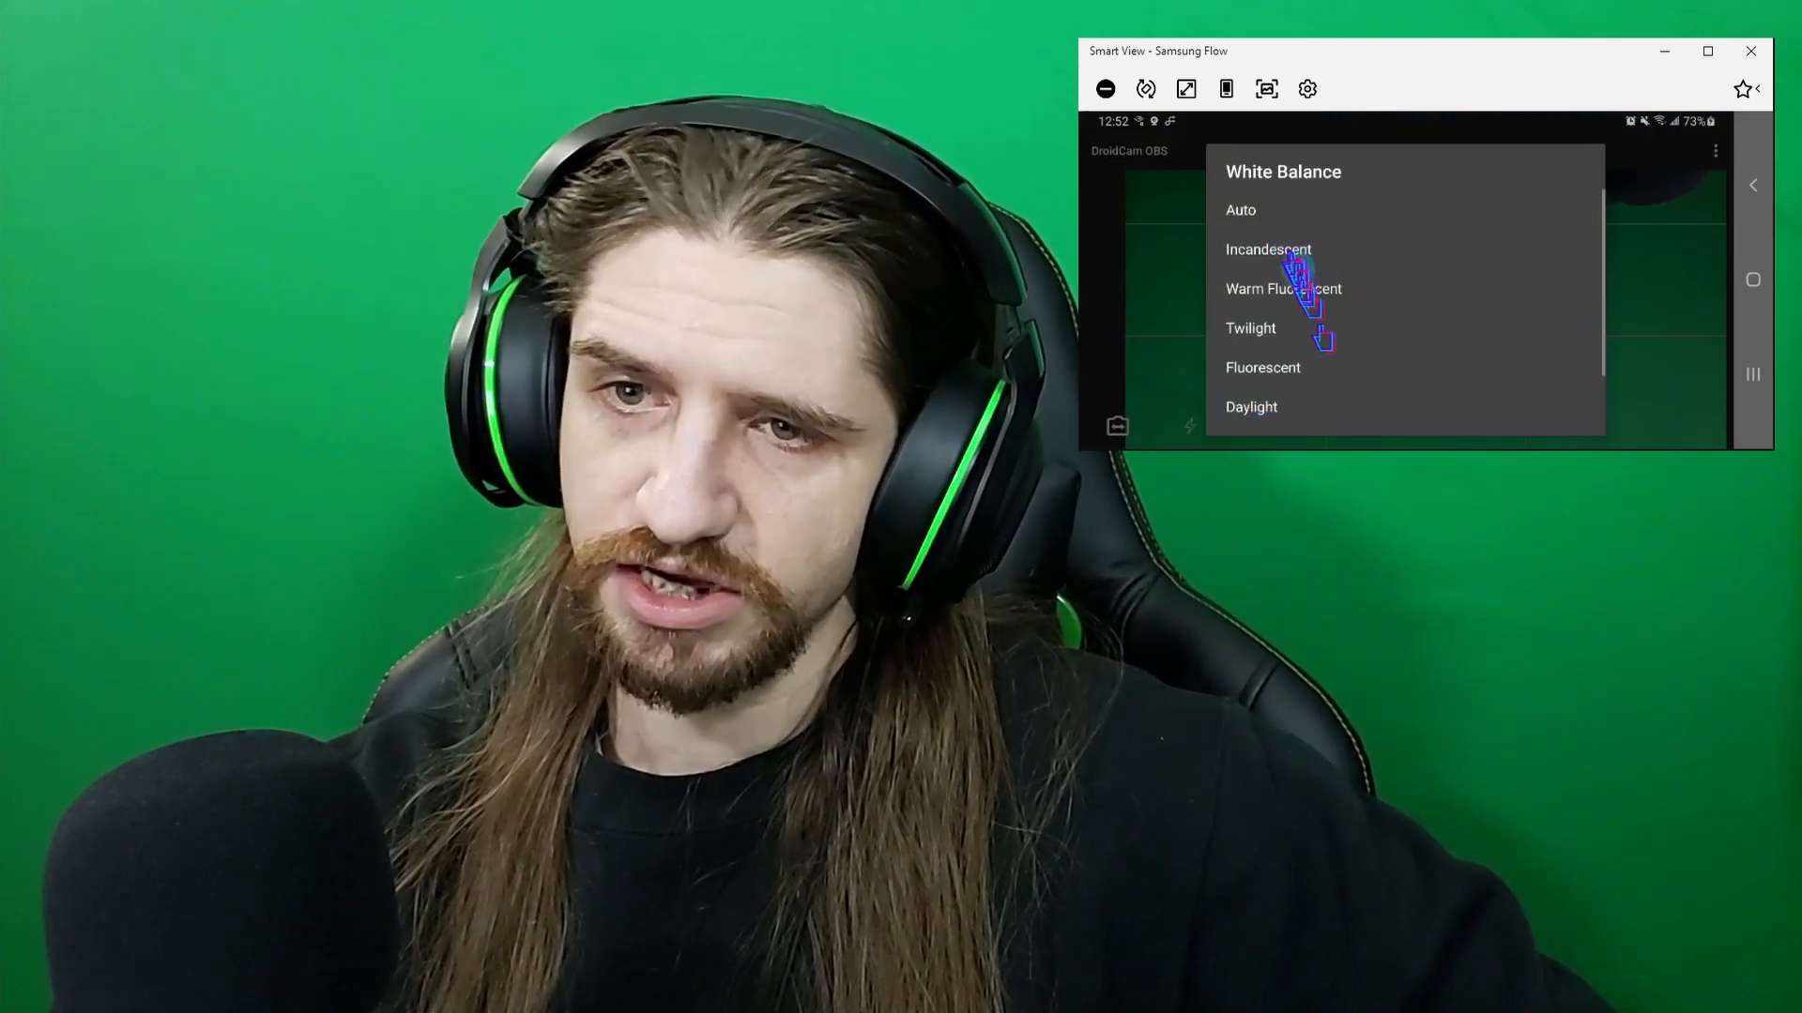
pyautogui.scroll(-2, 1403, 361)
pyautogui.click(1549, 367)
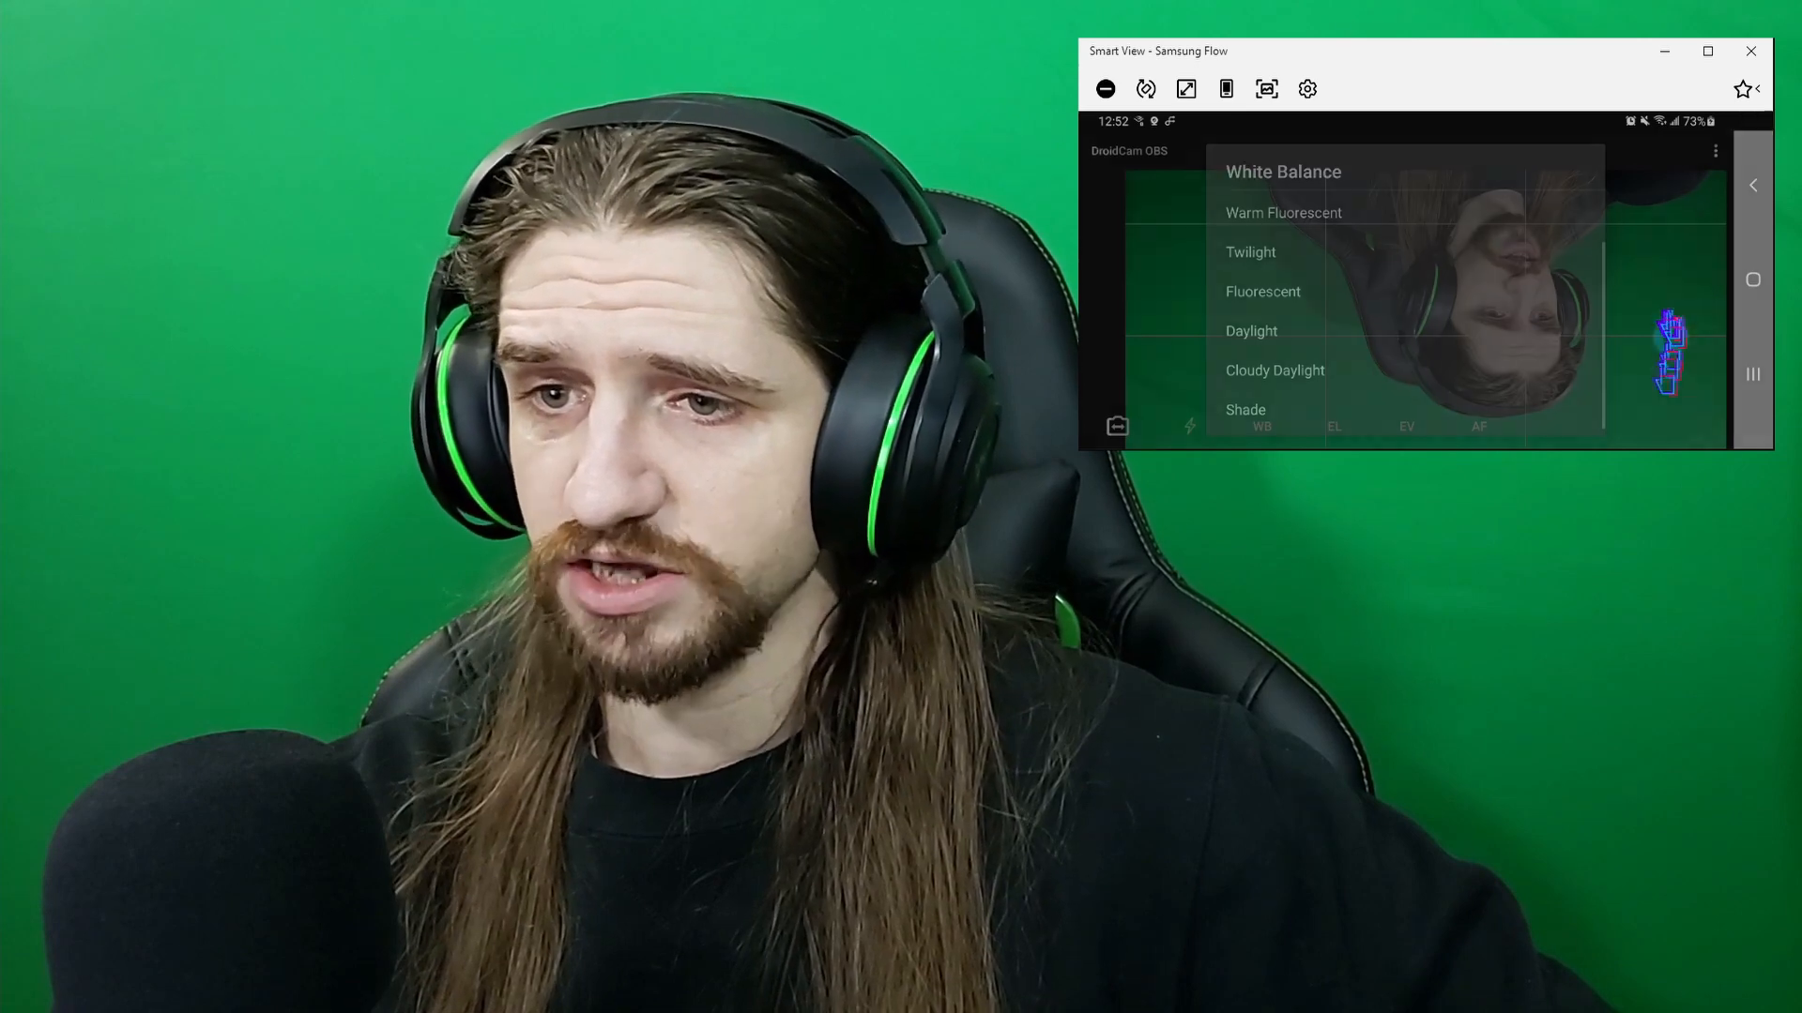
# Open DroidCam's exposure value and exposure lock options, then set auto focus to Manual (tap).
pyautogui.click(1406, 432)
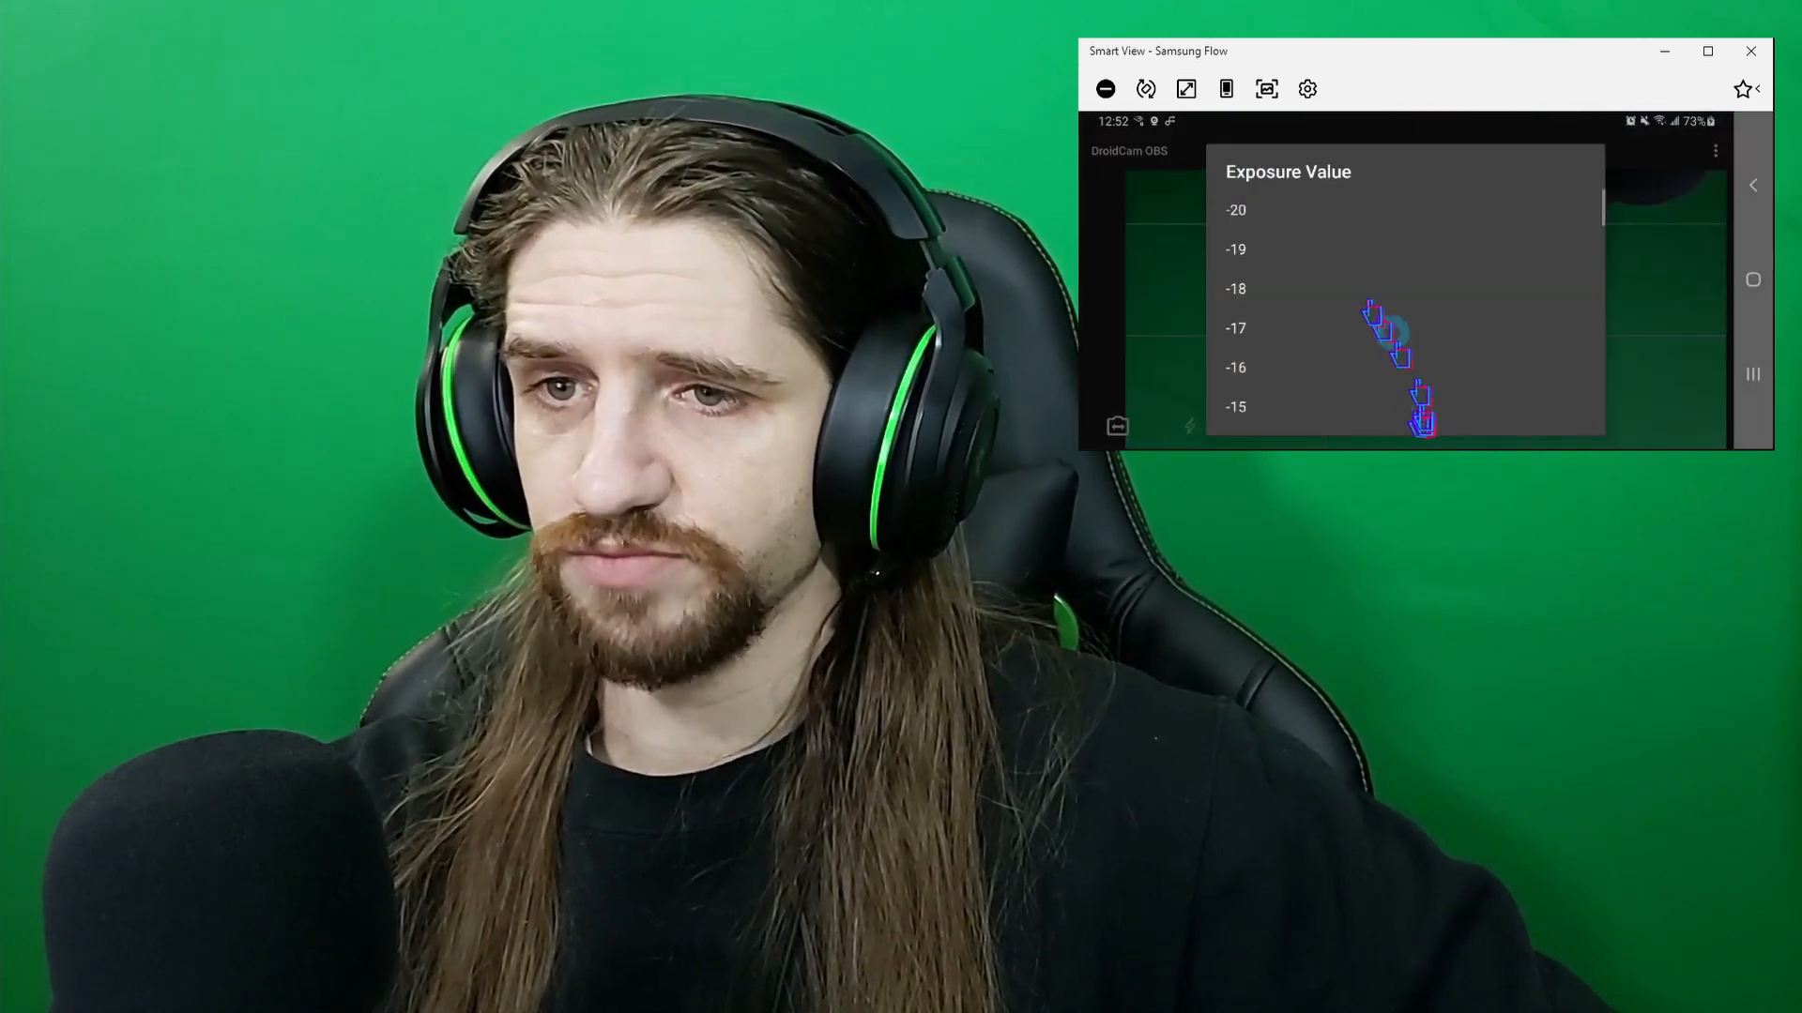
pyautogui.click(1372, 446)
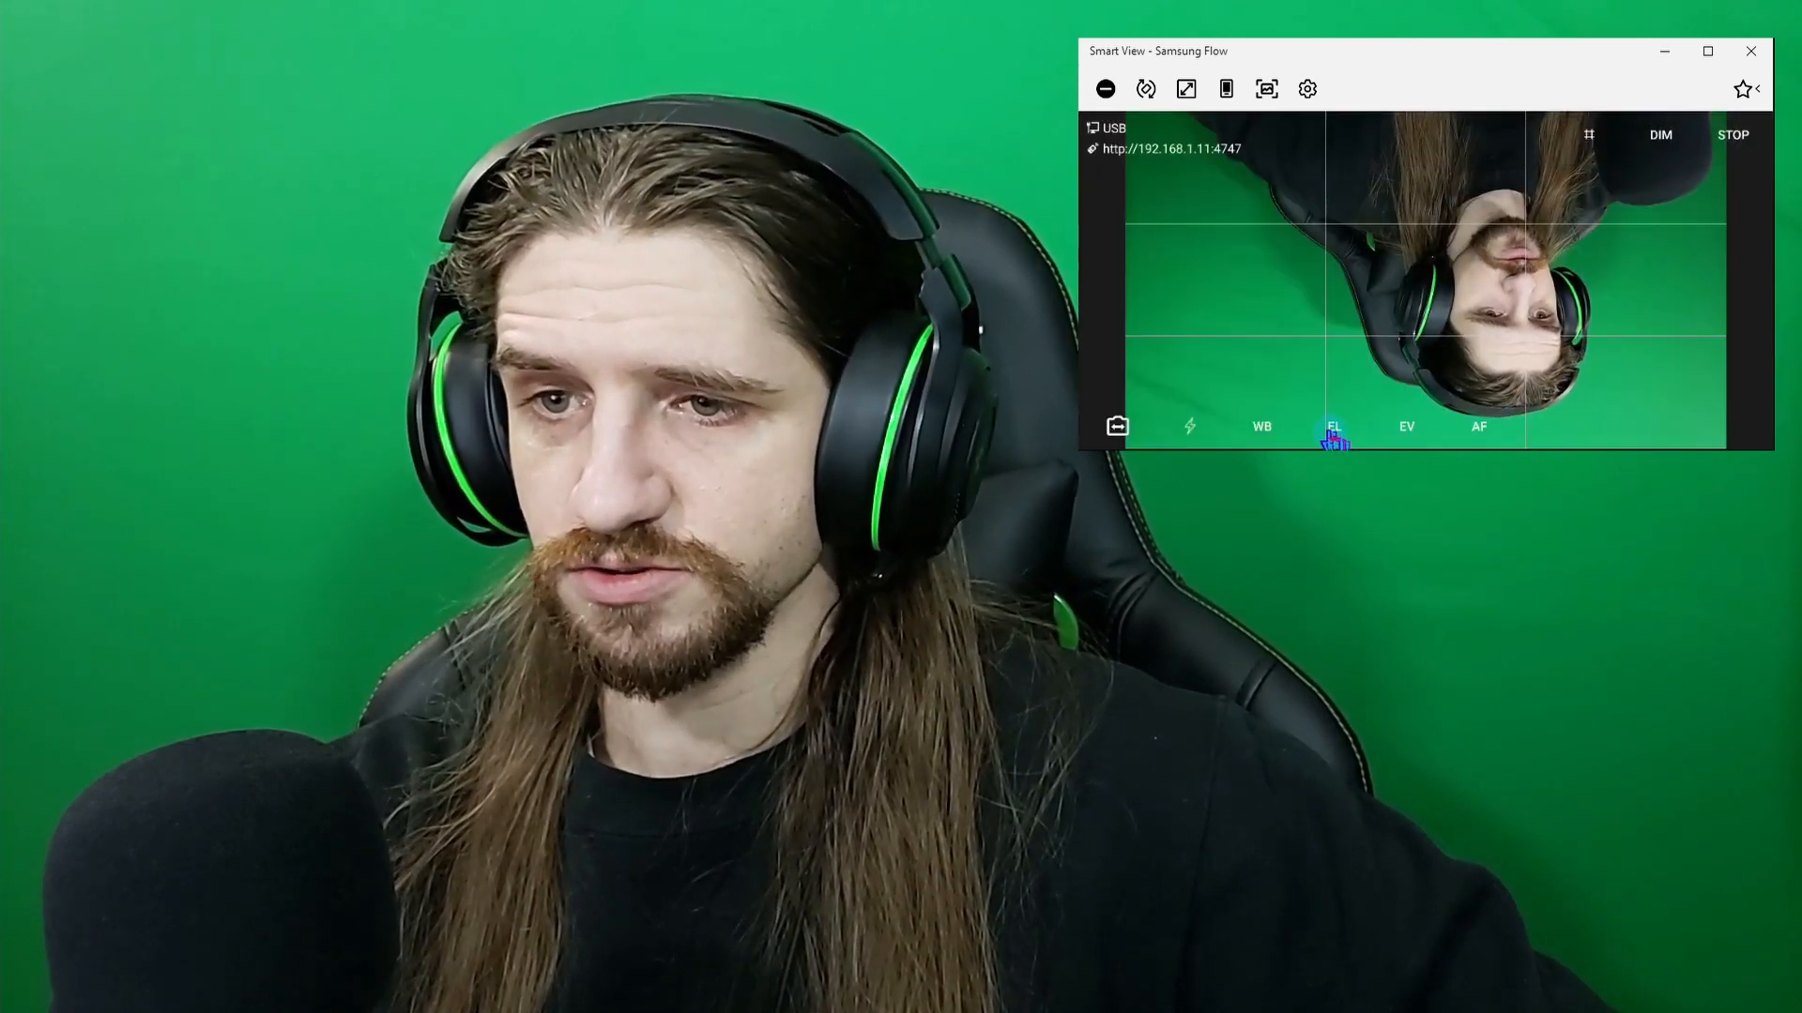
pyautogui.click(1334, 433)
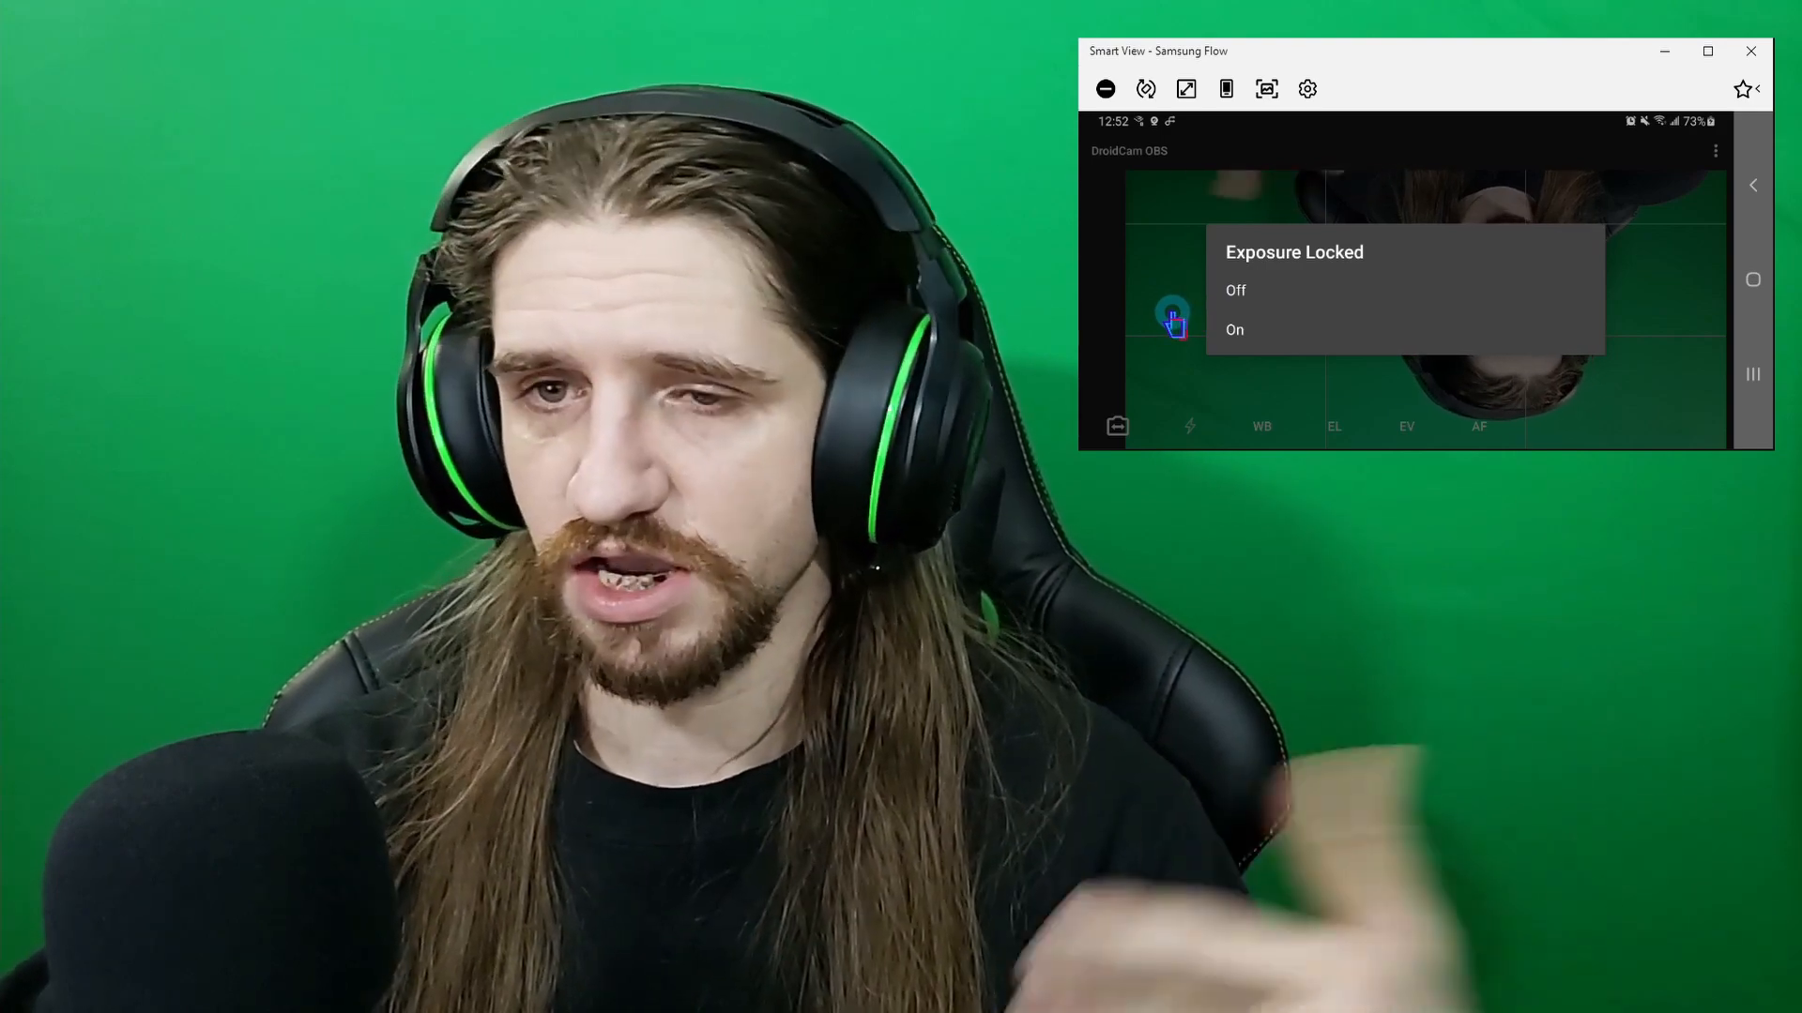
pyautogui.click(1163, 331)
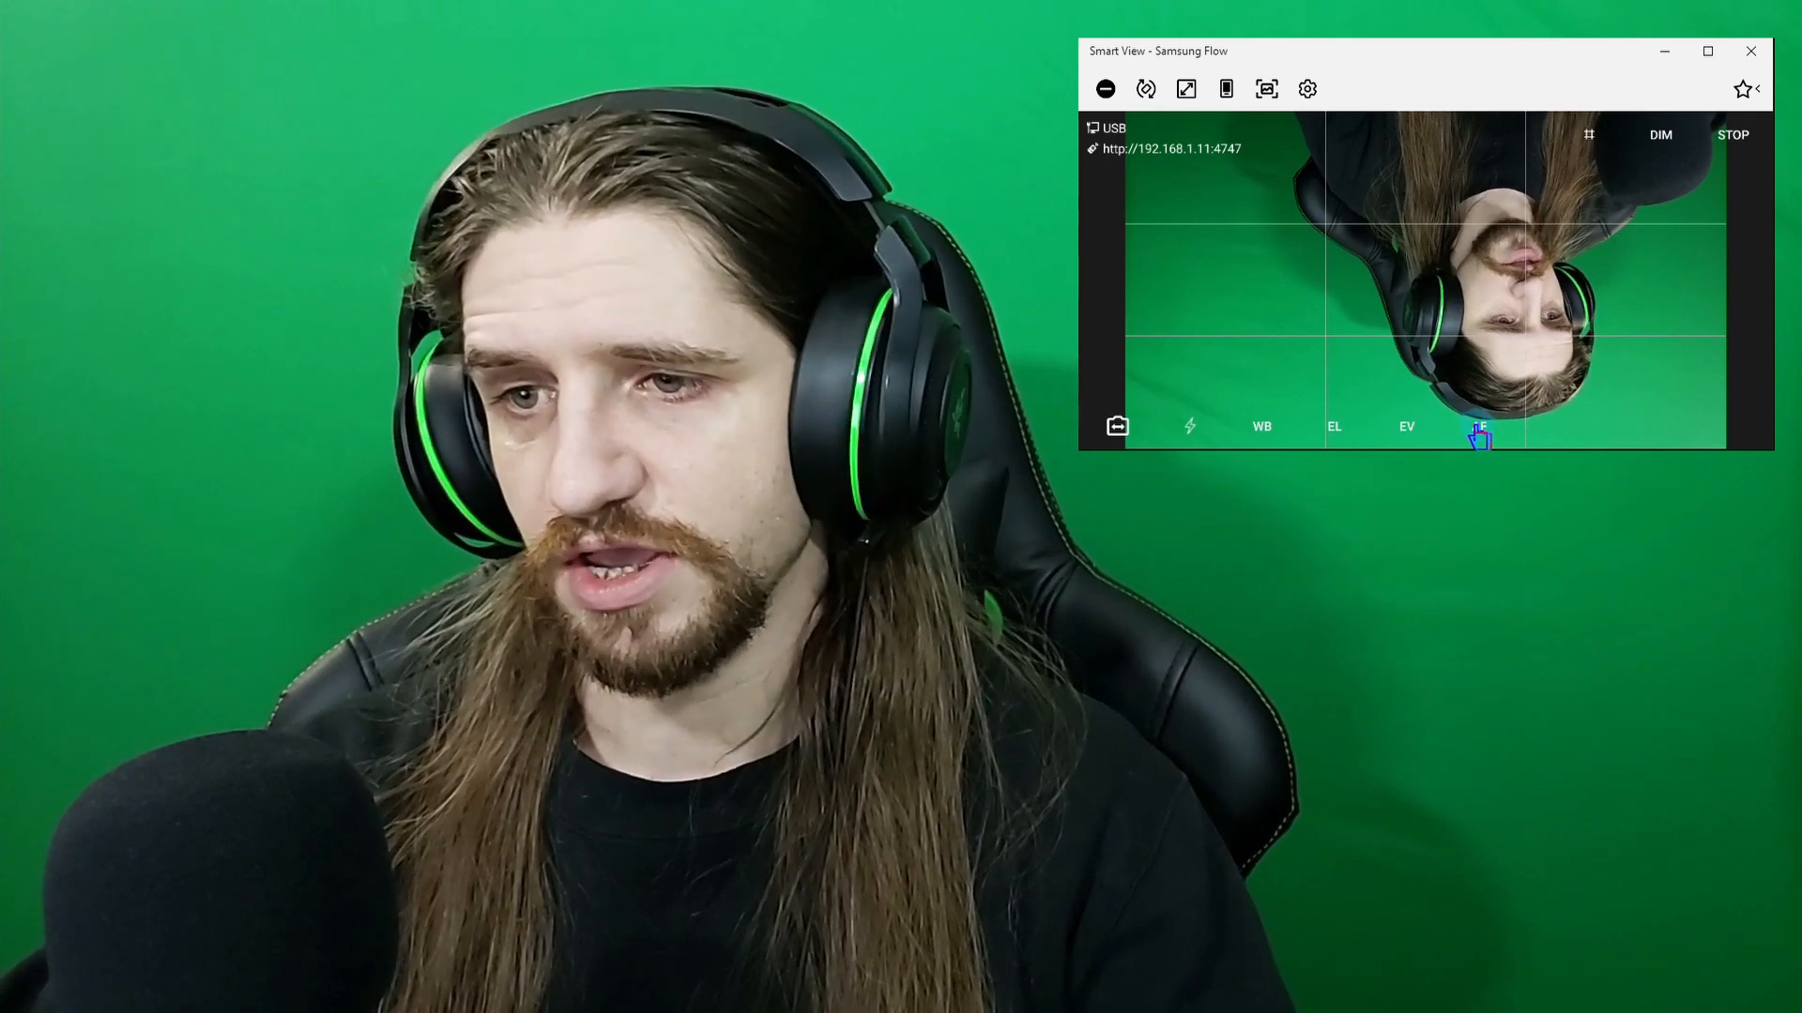
pyautogui.click(1479, 434)
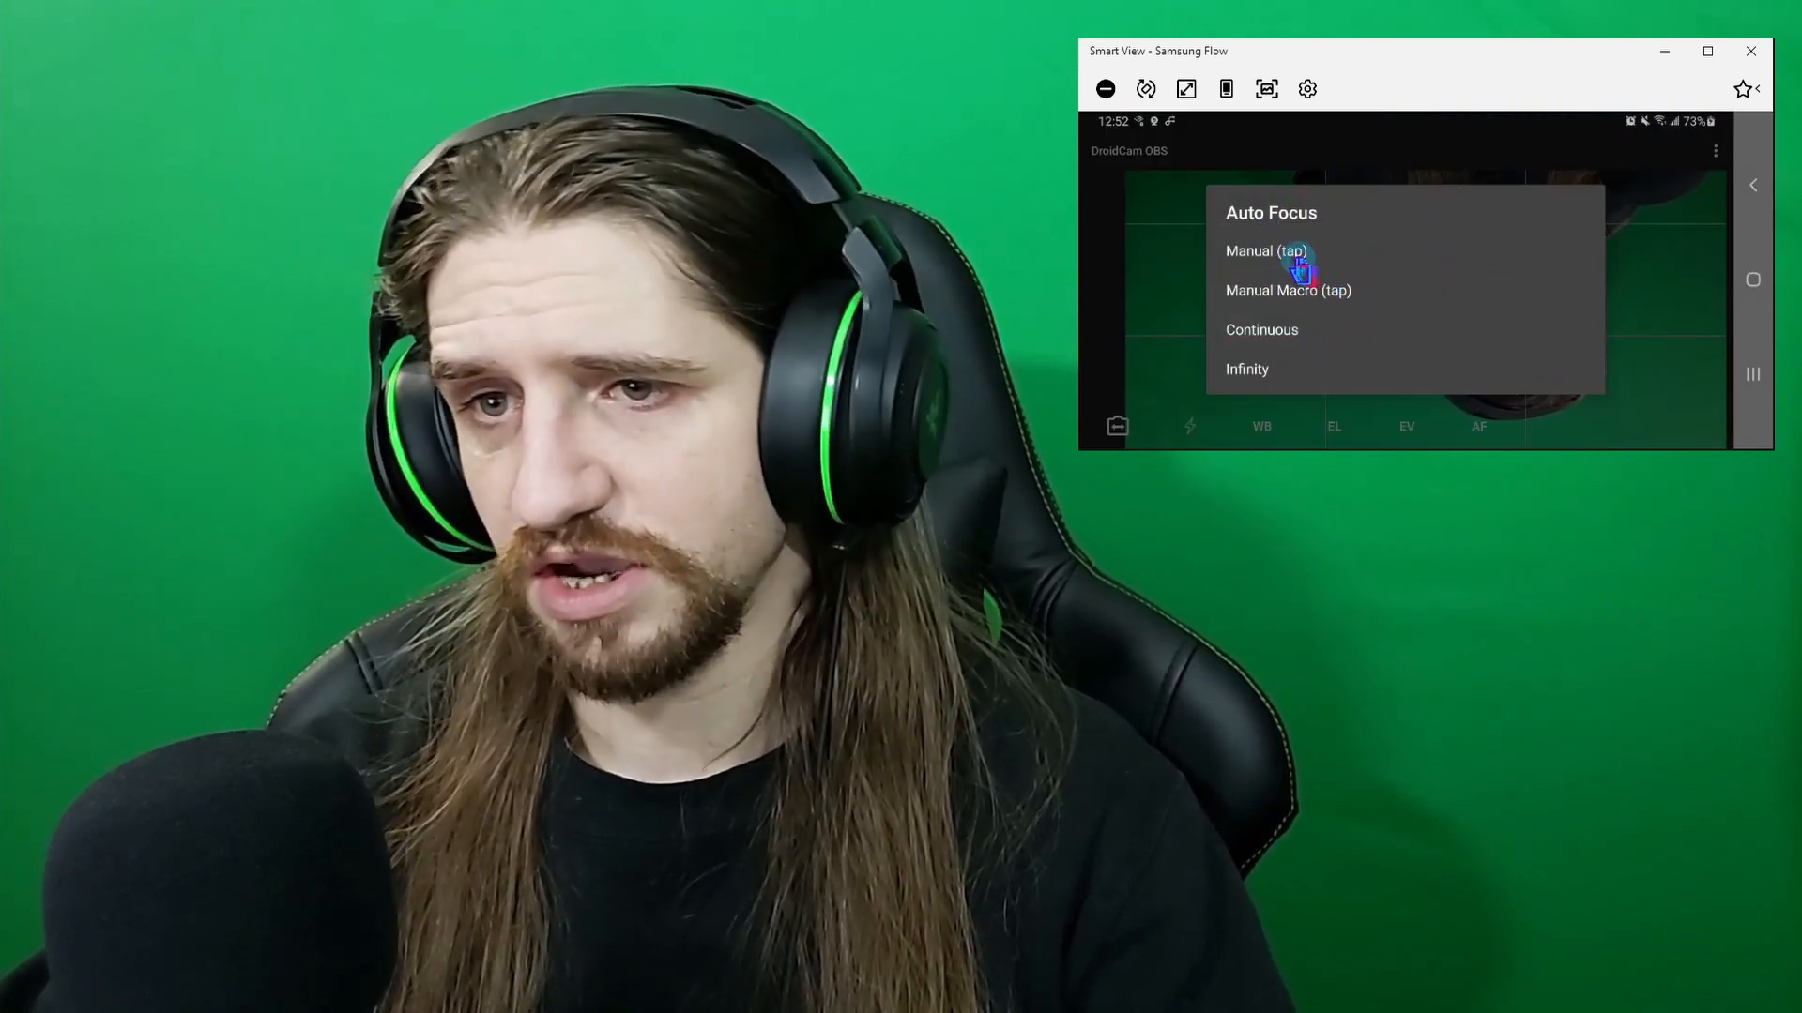
pyautogui.click(1294, 253)
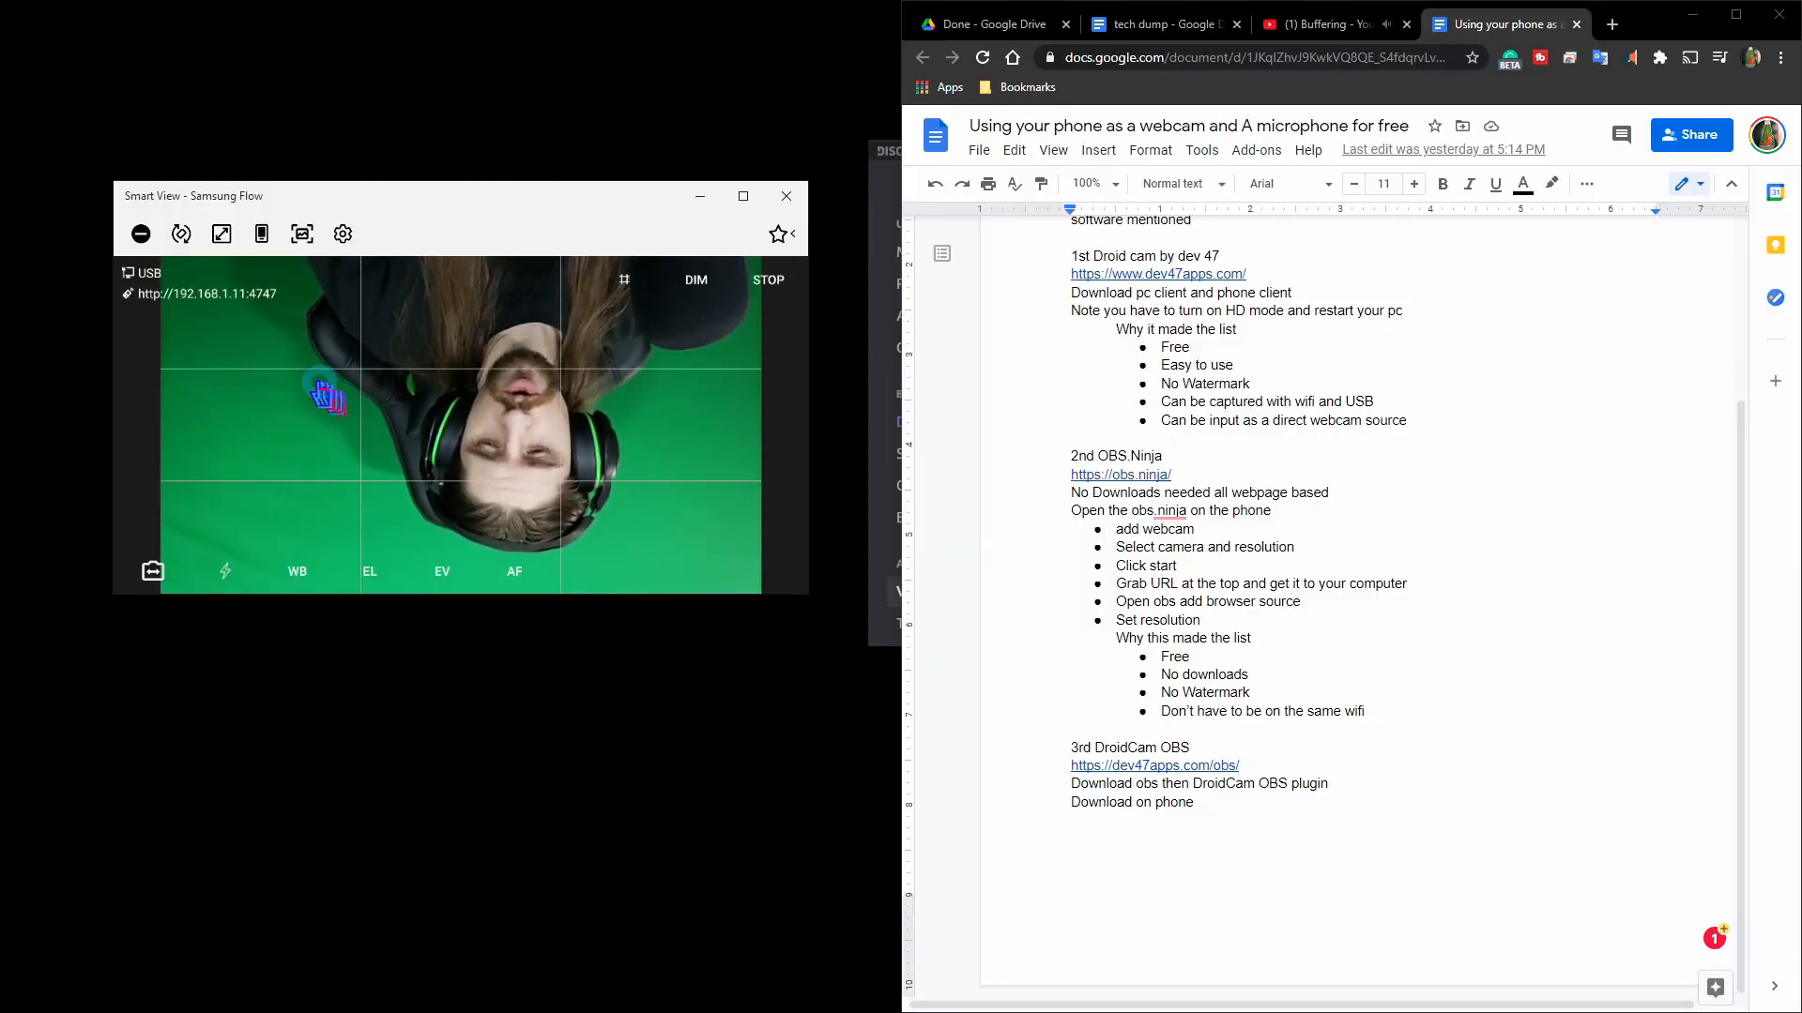
# Stack the Smart View and Samsung Flow windows on the left half of the screen.
pyautogui.moveTo(446, 204)
pyautogui.mouseDown()
pyautogui.moveTo(454, 260)
pyautogui.moveTo(458, 224)
pyautogui.mouseUp()
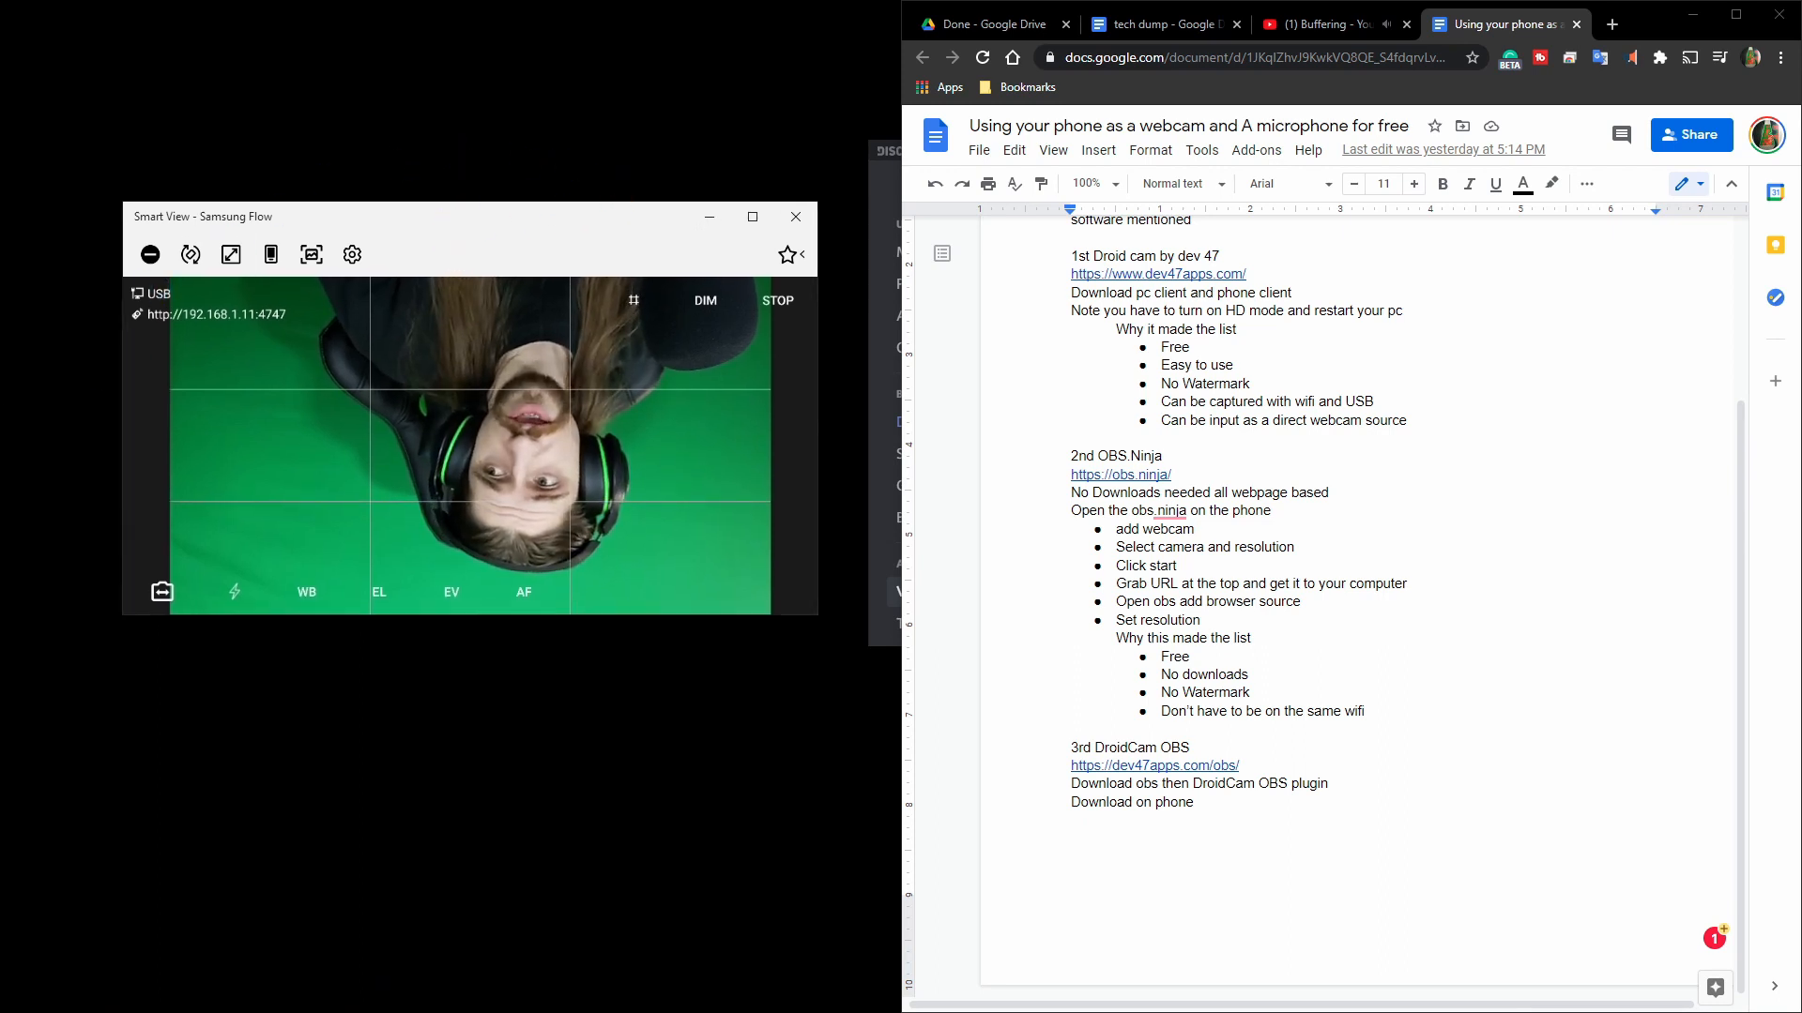
pyautogui.hotkey('alt', 'Tab')
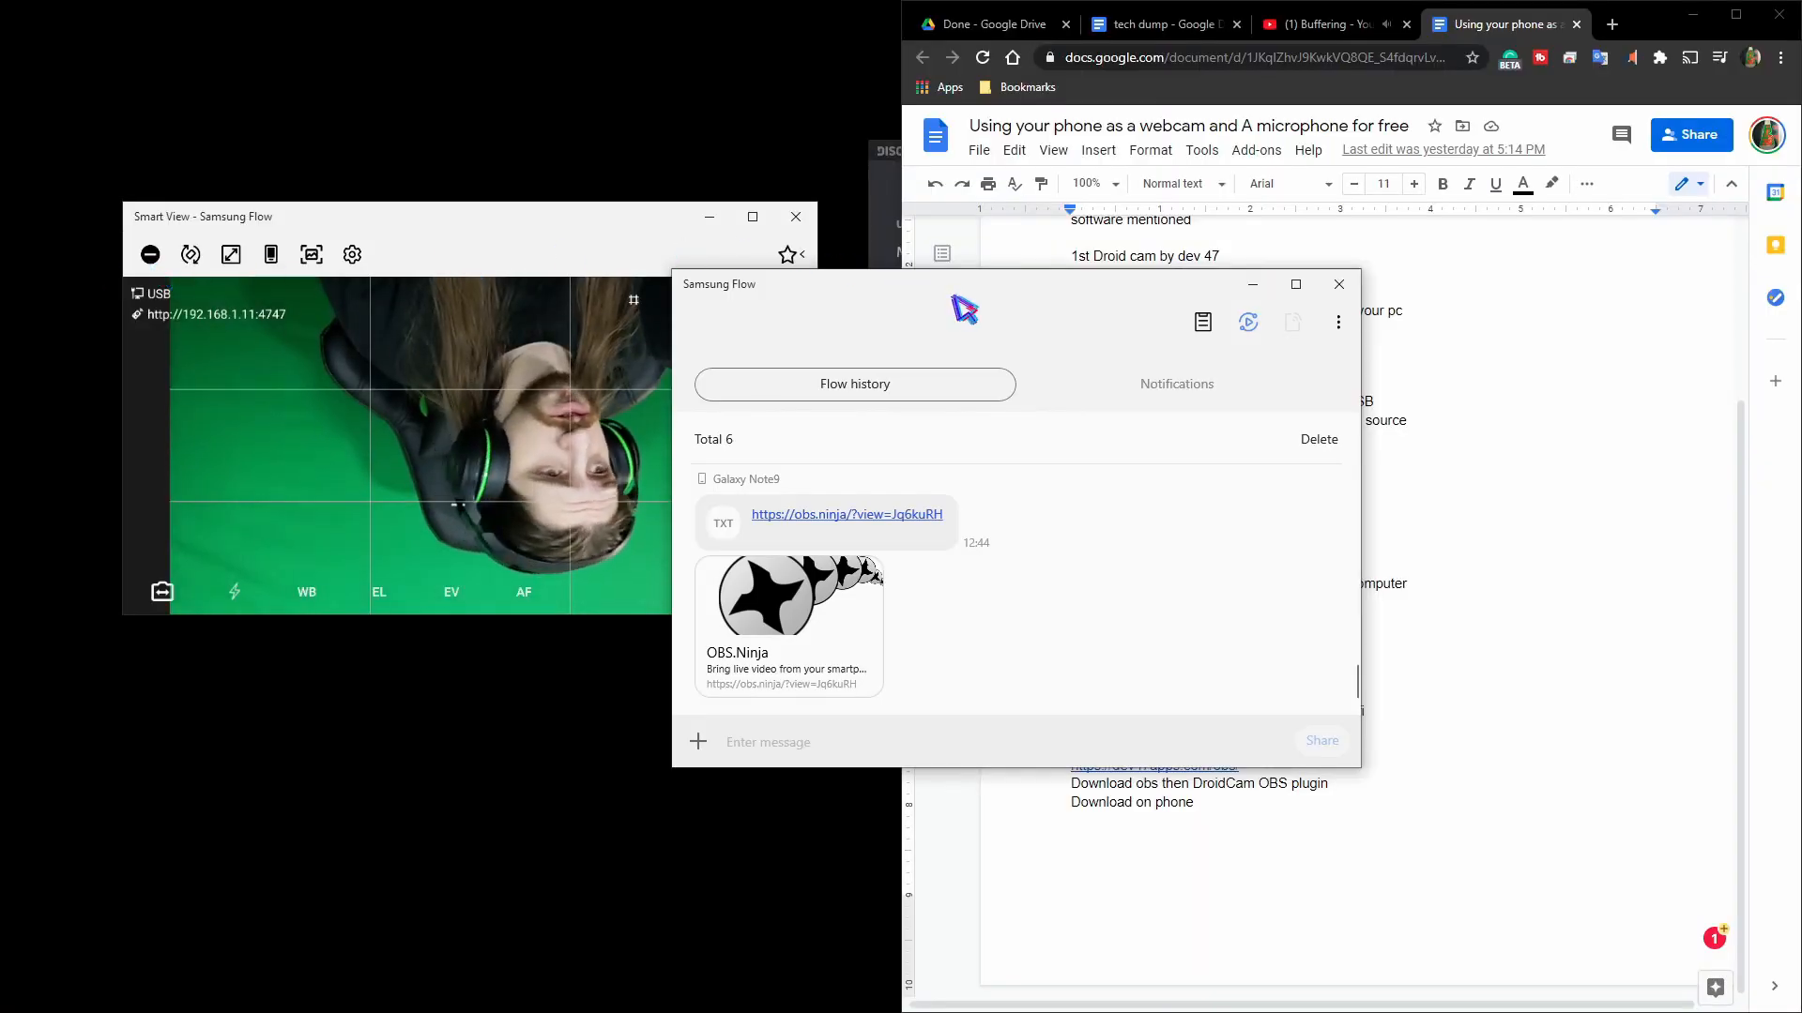
pyautogui.moveTo(951, 295); pyautogui.dragTo(428, 489)
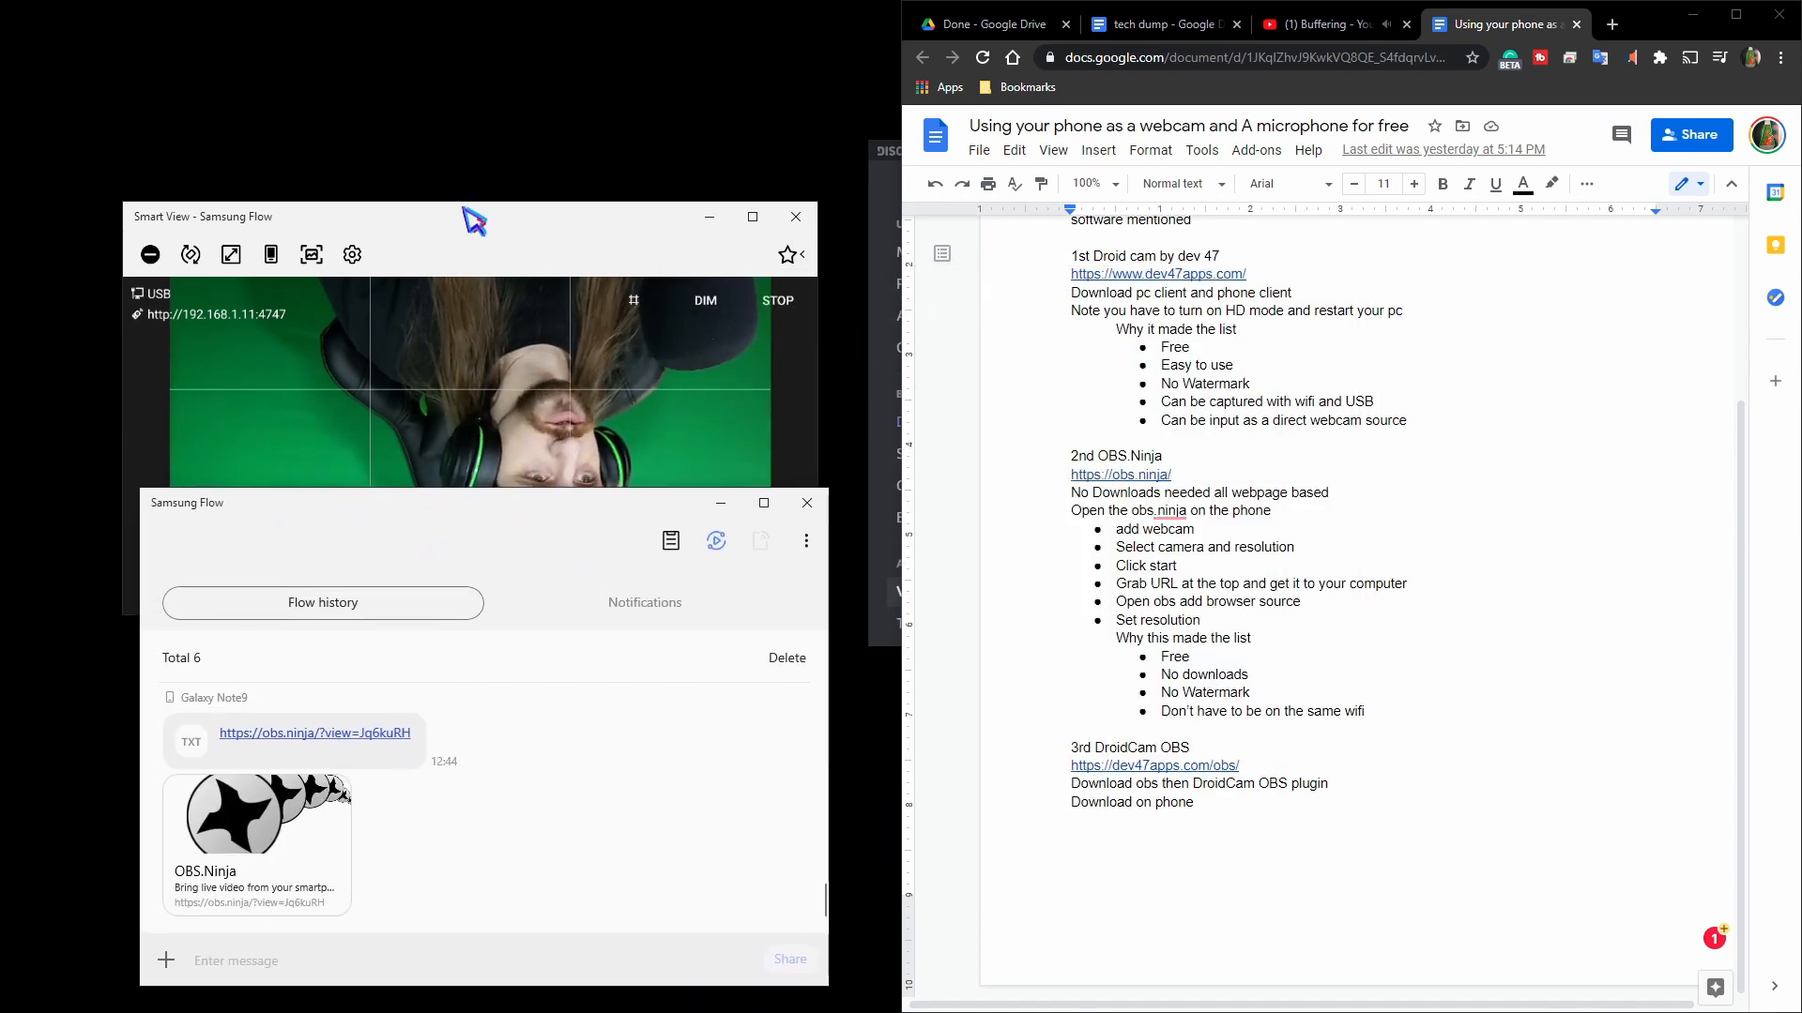
pyautogui.moveTo(462, 207); pyautogui.dragTo(477, 47)
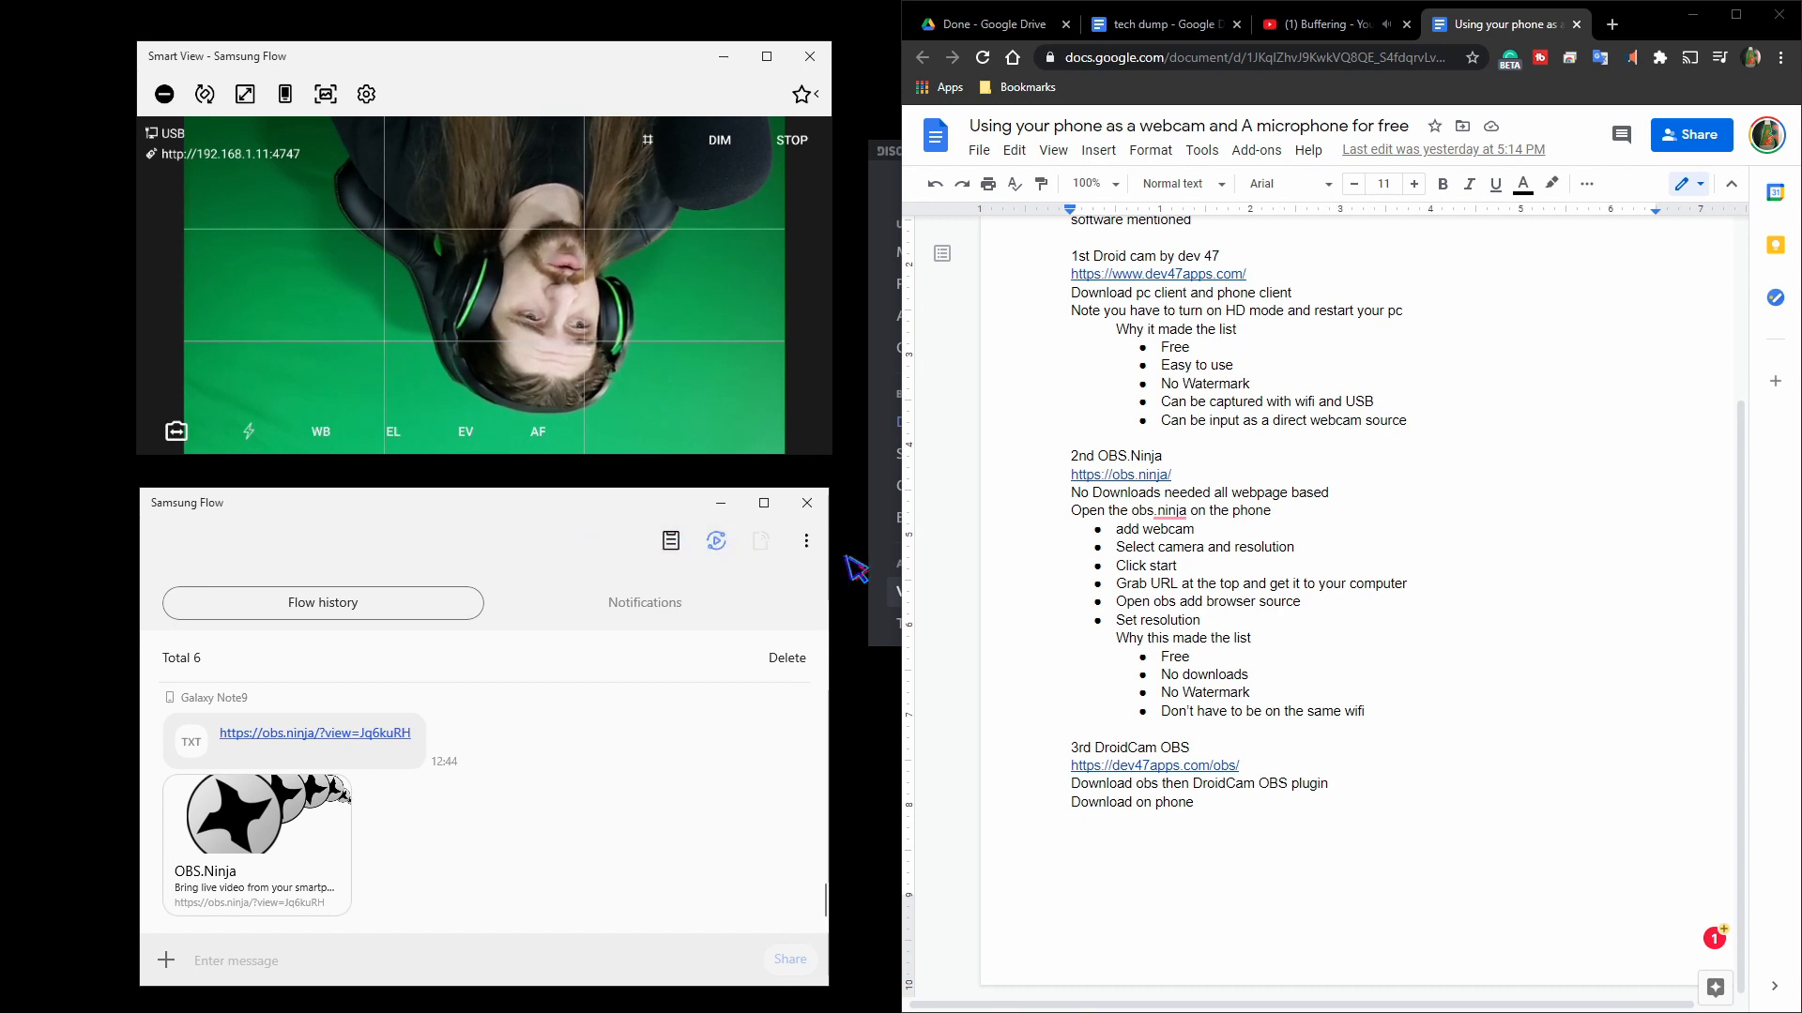
# Open Samsung Flow's settings, review the connection method options, and return to the flow history.
pyautogui.click(805, 542)
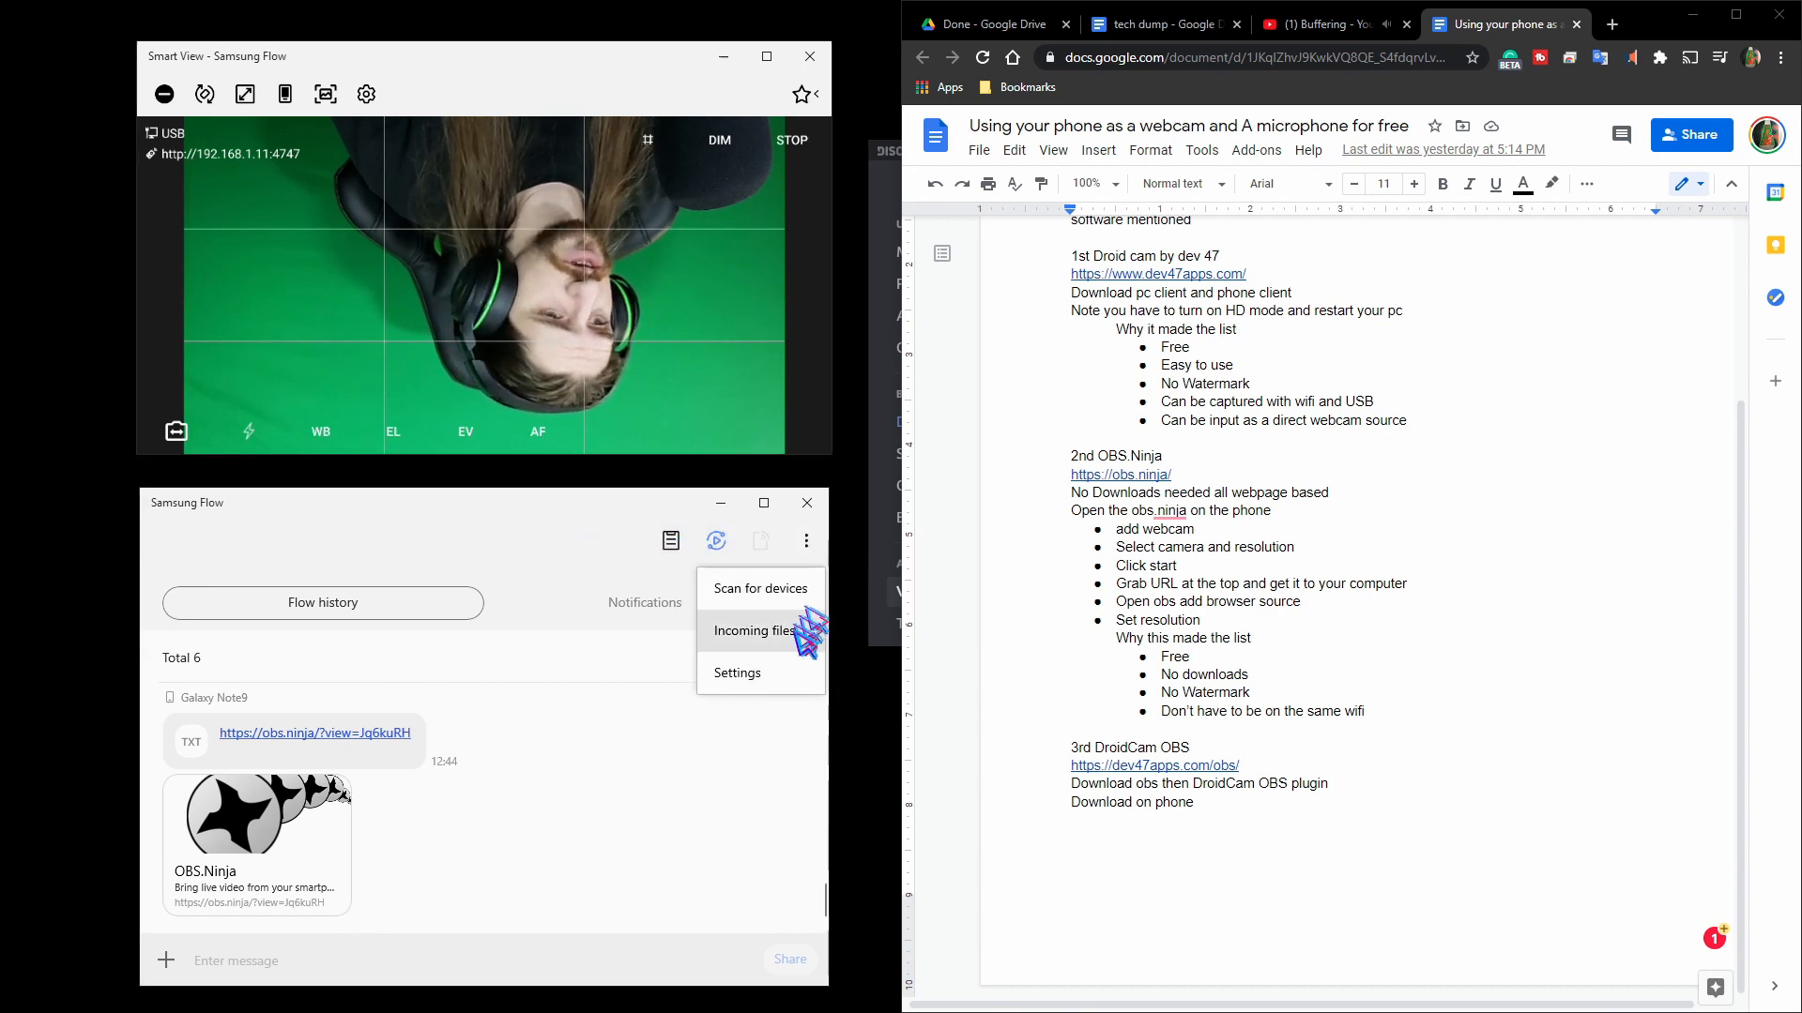
pyautogui.click(738, 675)
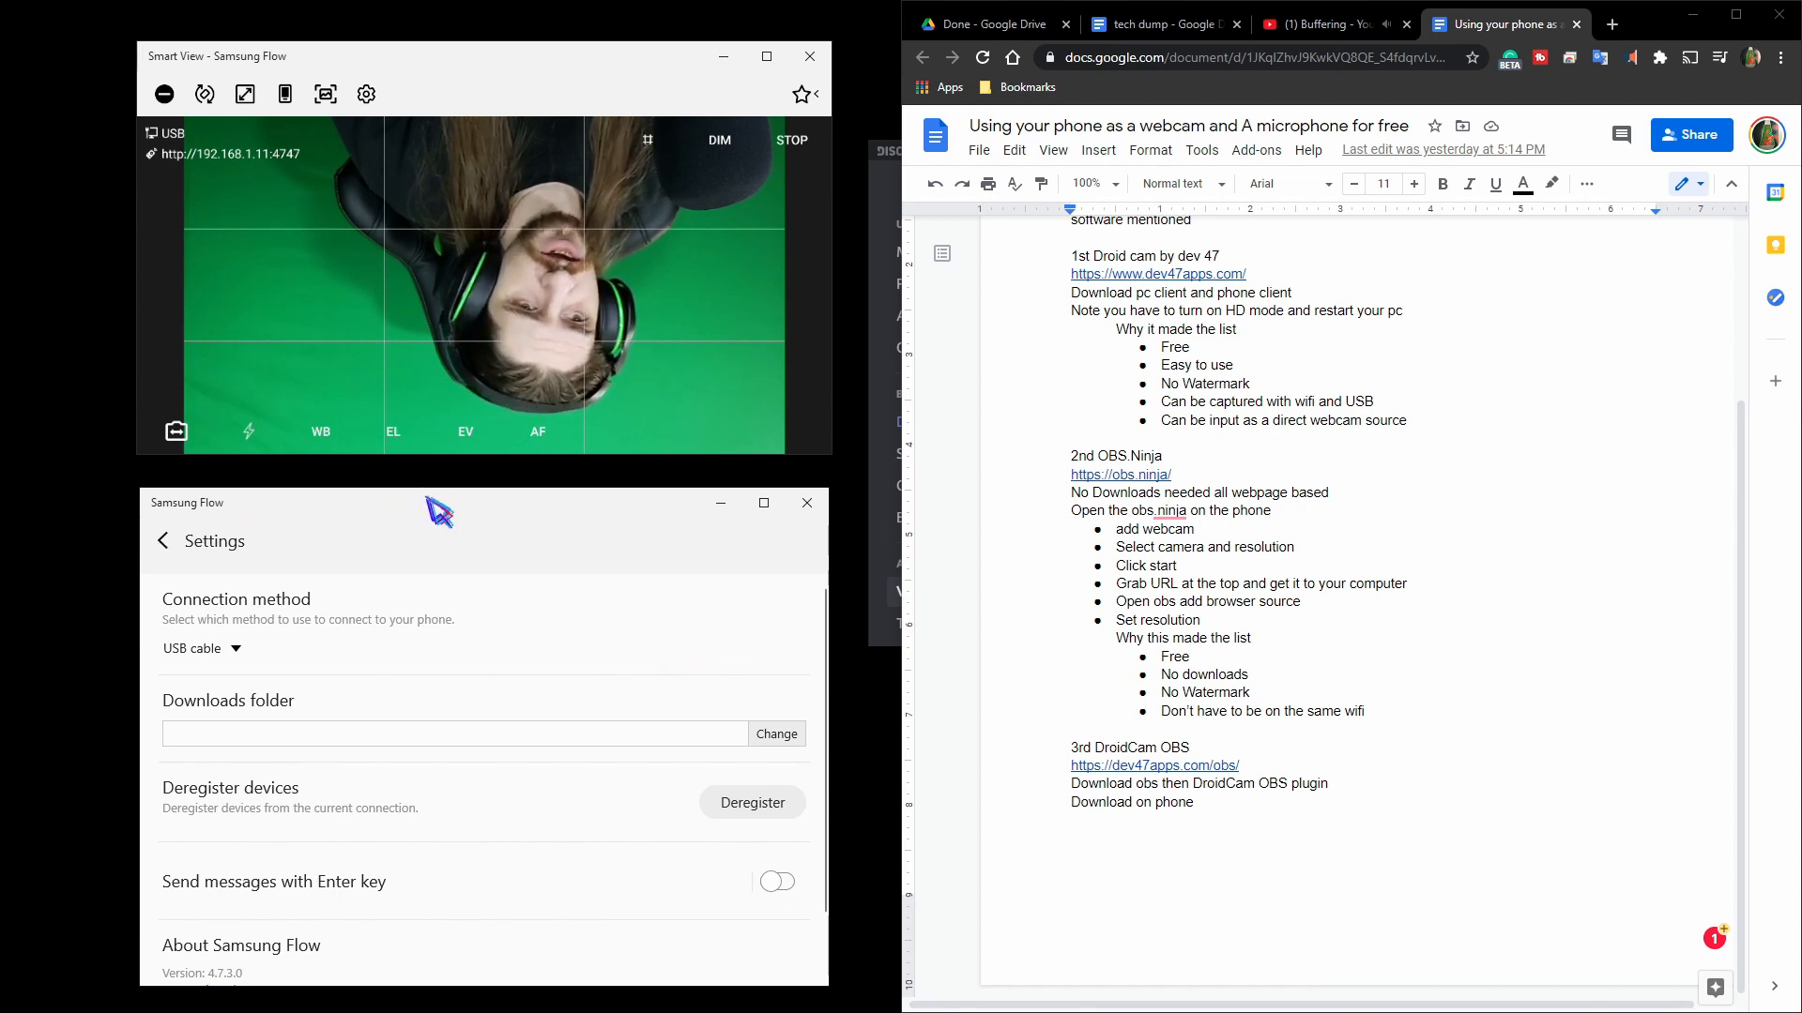
pyautogui.moveTo(427, 499)
pyautogui.mouseDown()
pyautogui.moveTo(448, 487)
pyautogui.moveTo(421, 487)
pyautogui.mouseUp()
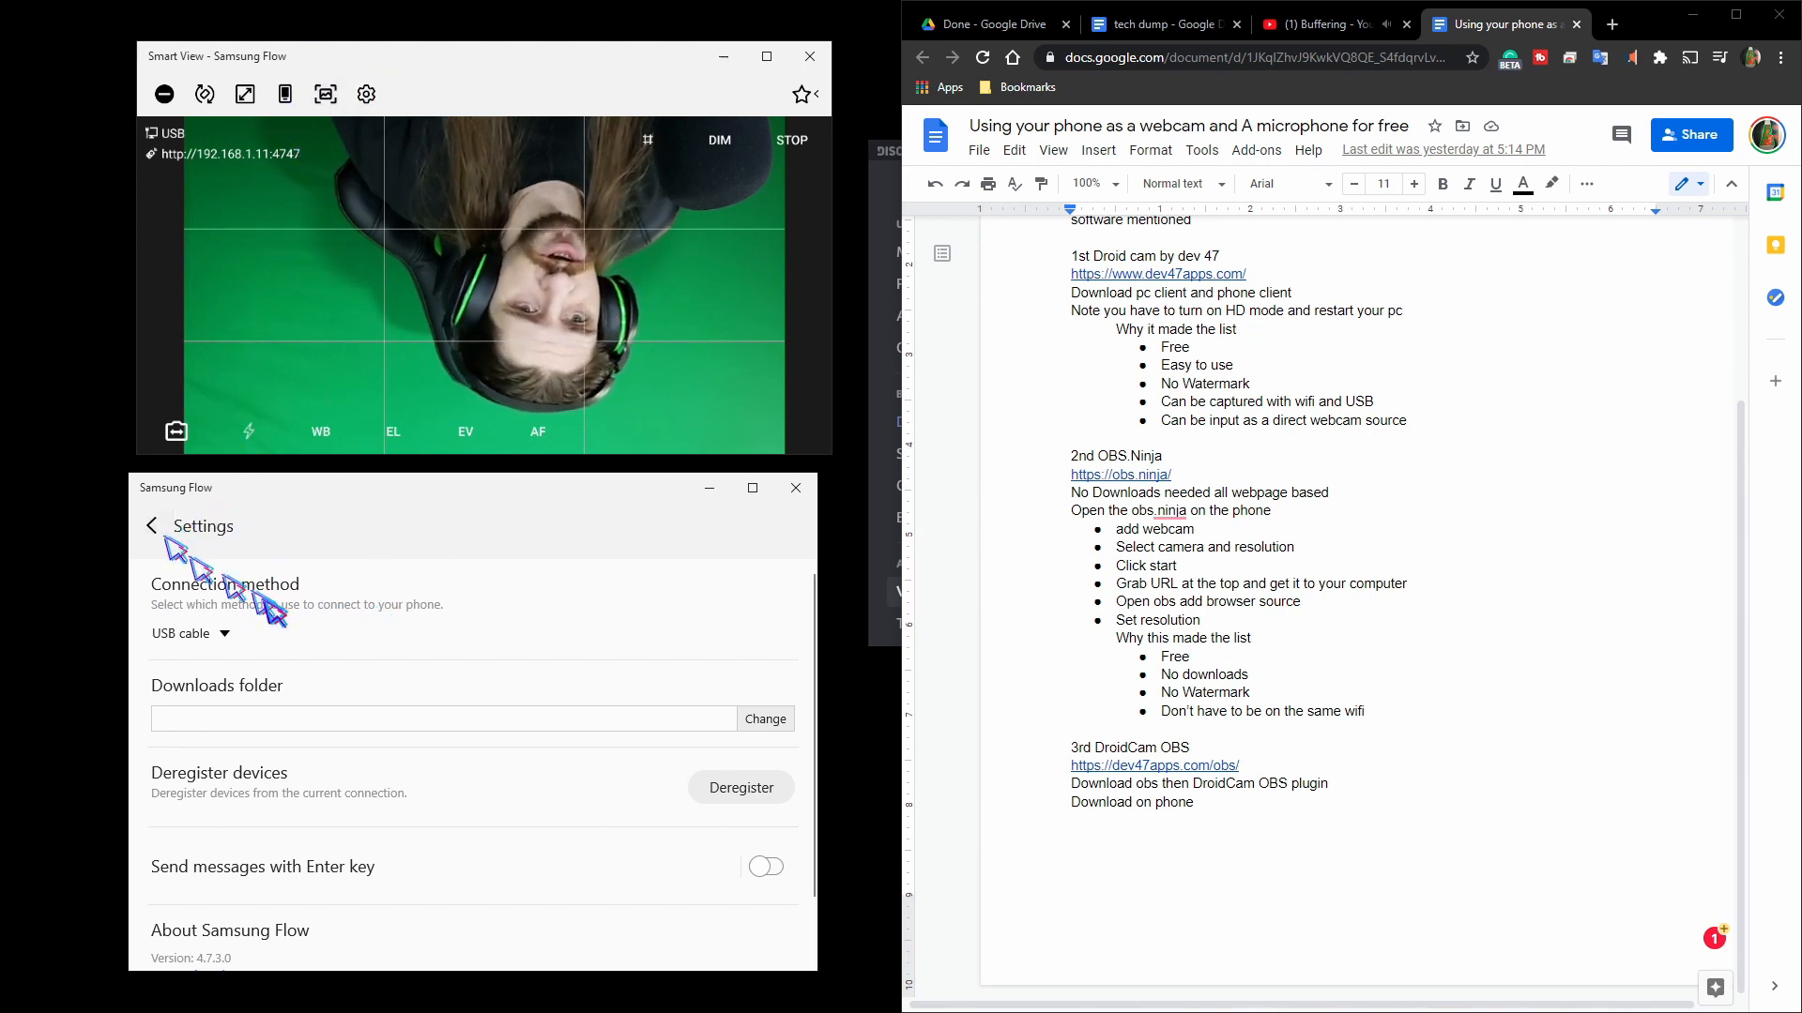
pyautogui.click(225, 633)
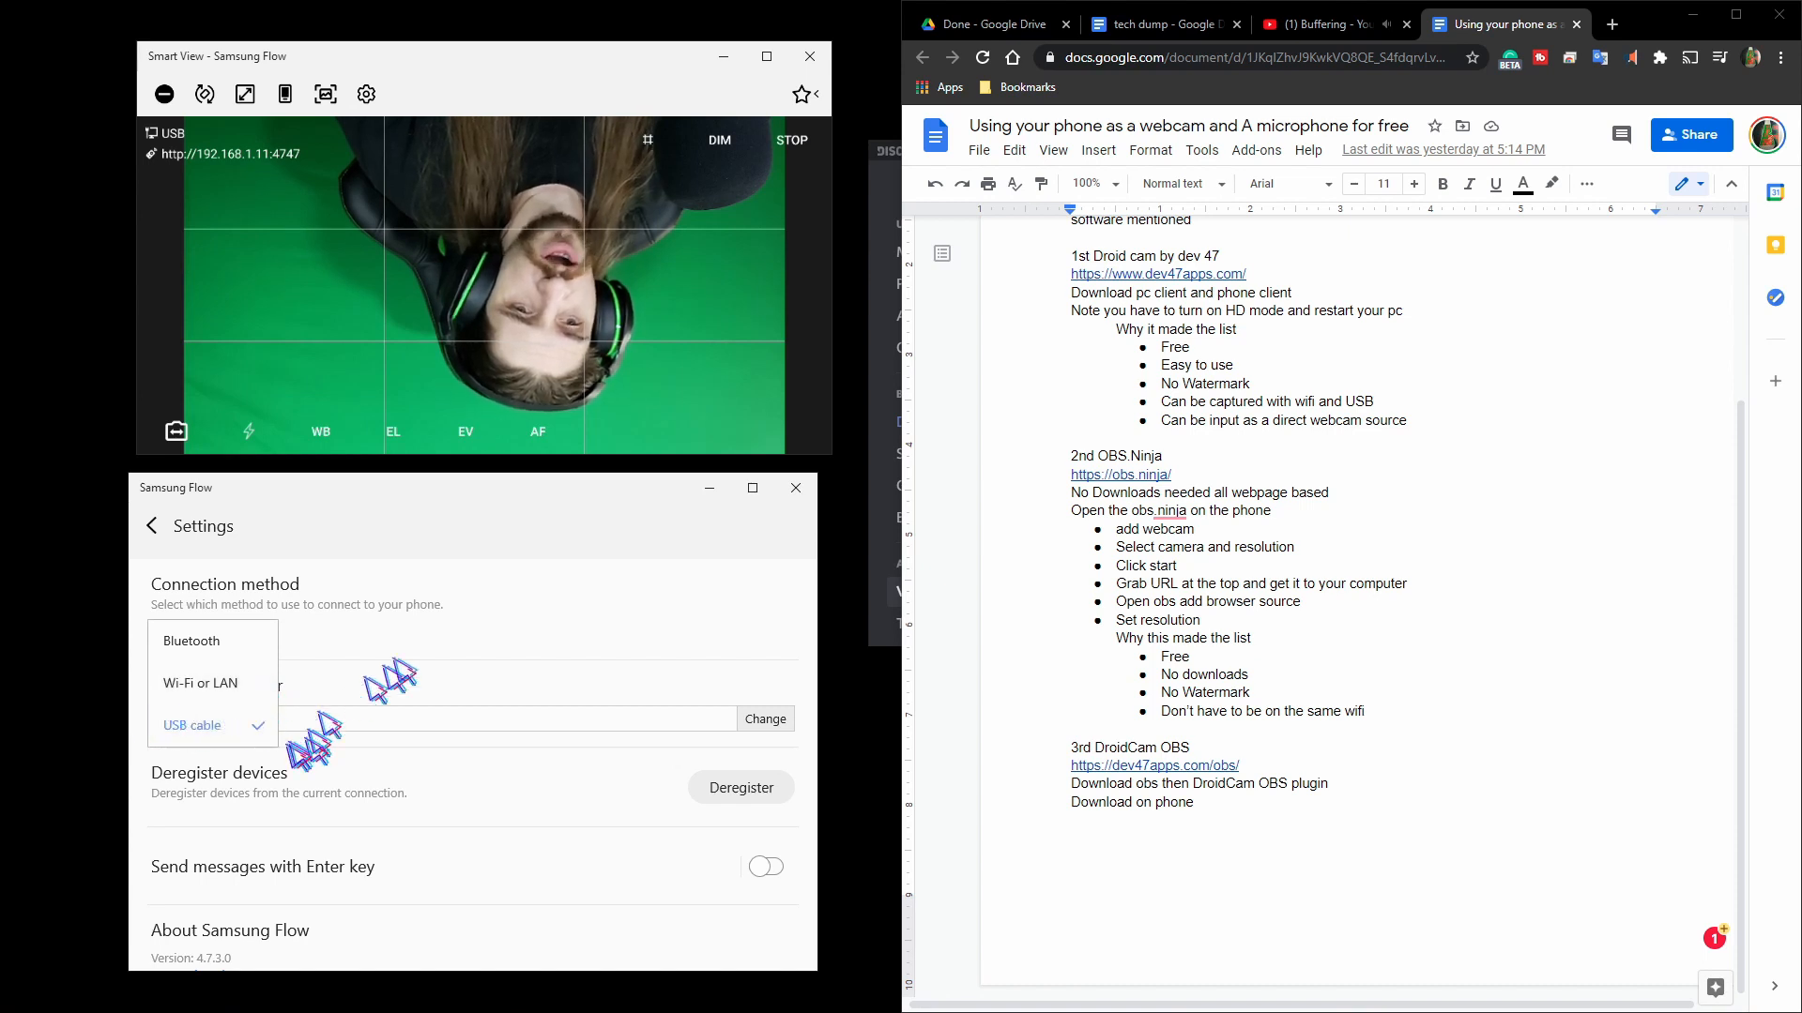
pyautogui.click(150, 527)
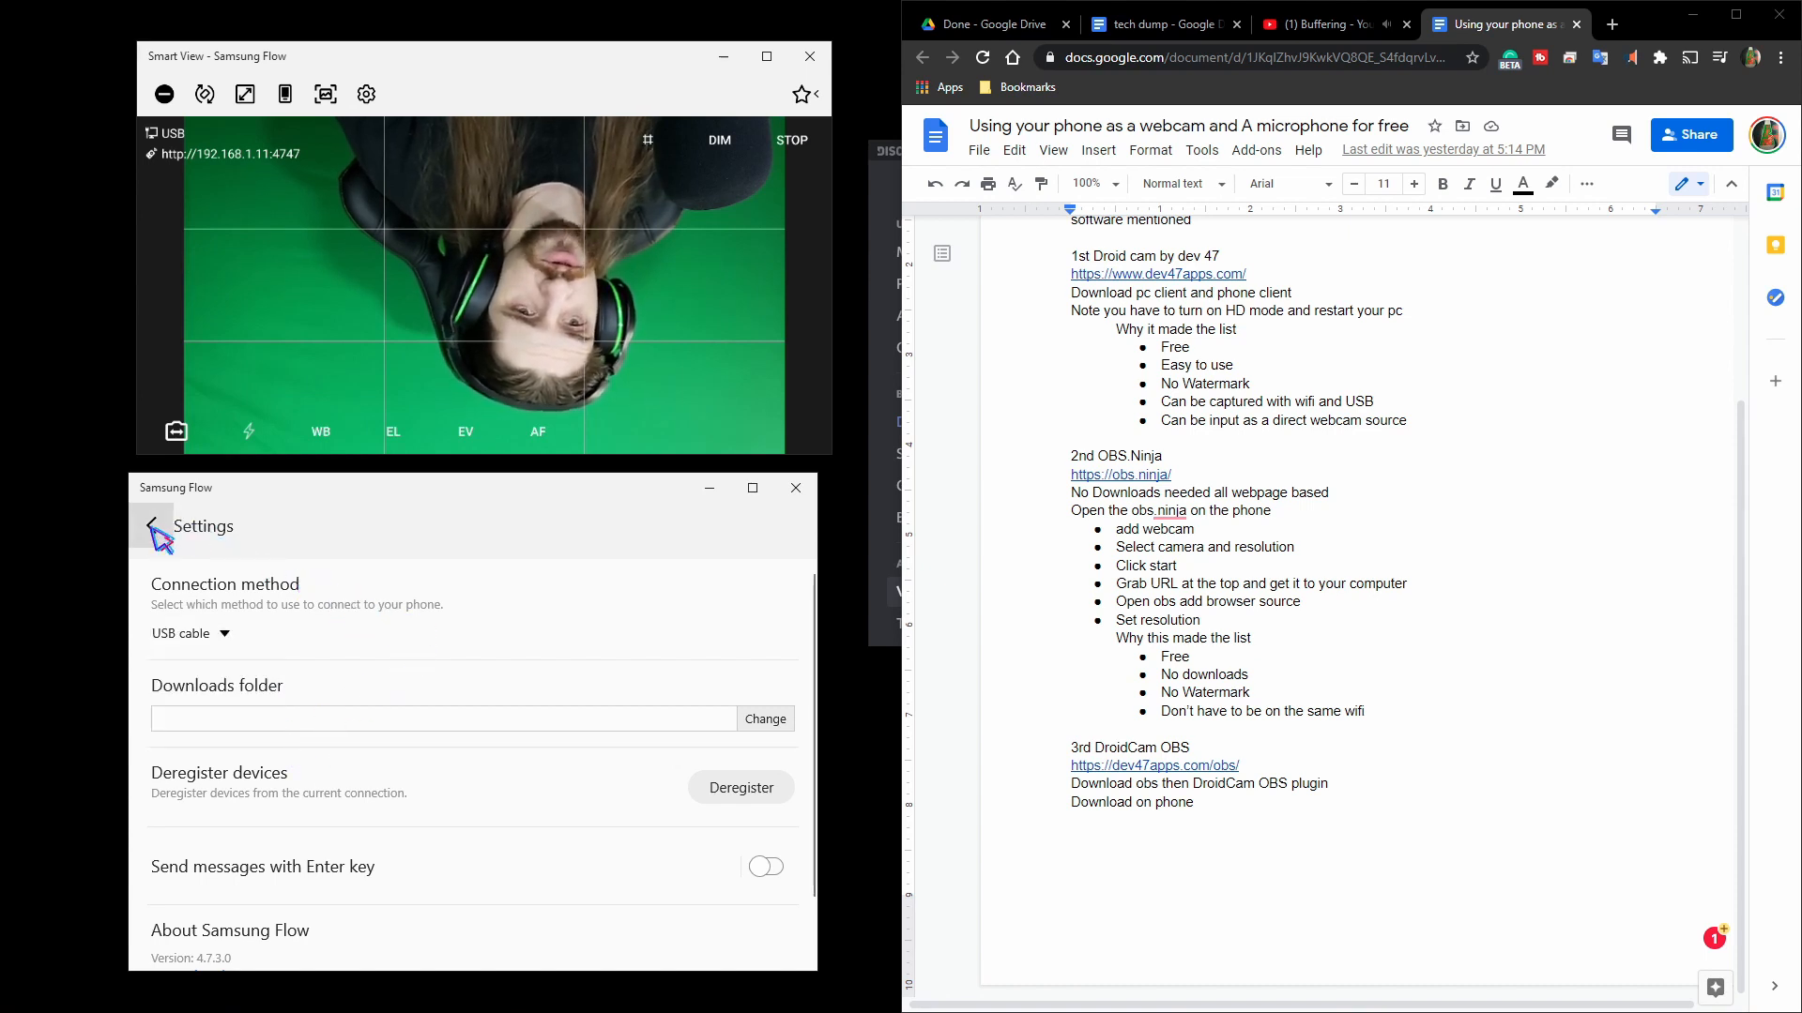
pyautogui.click(152, 527)
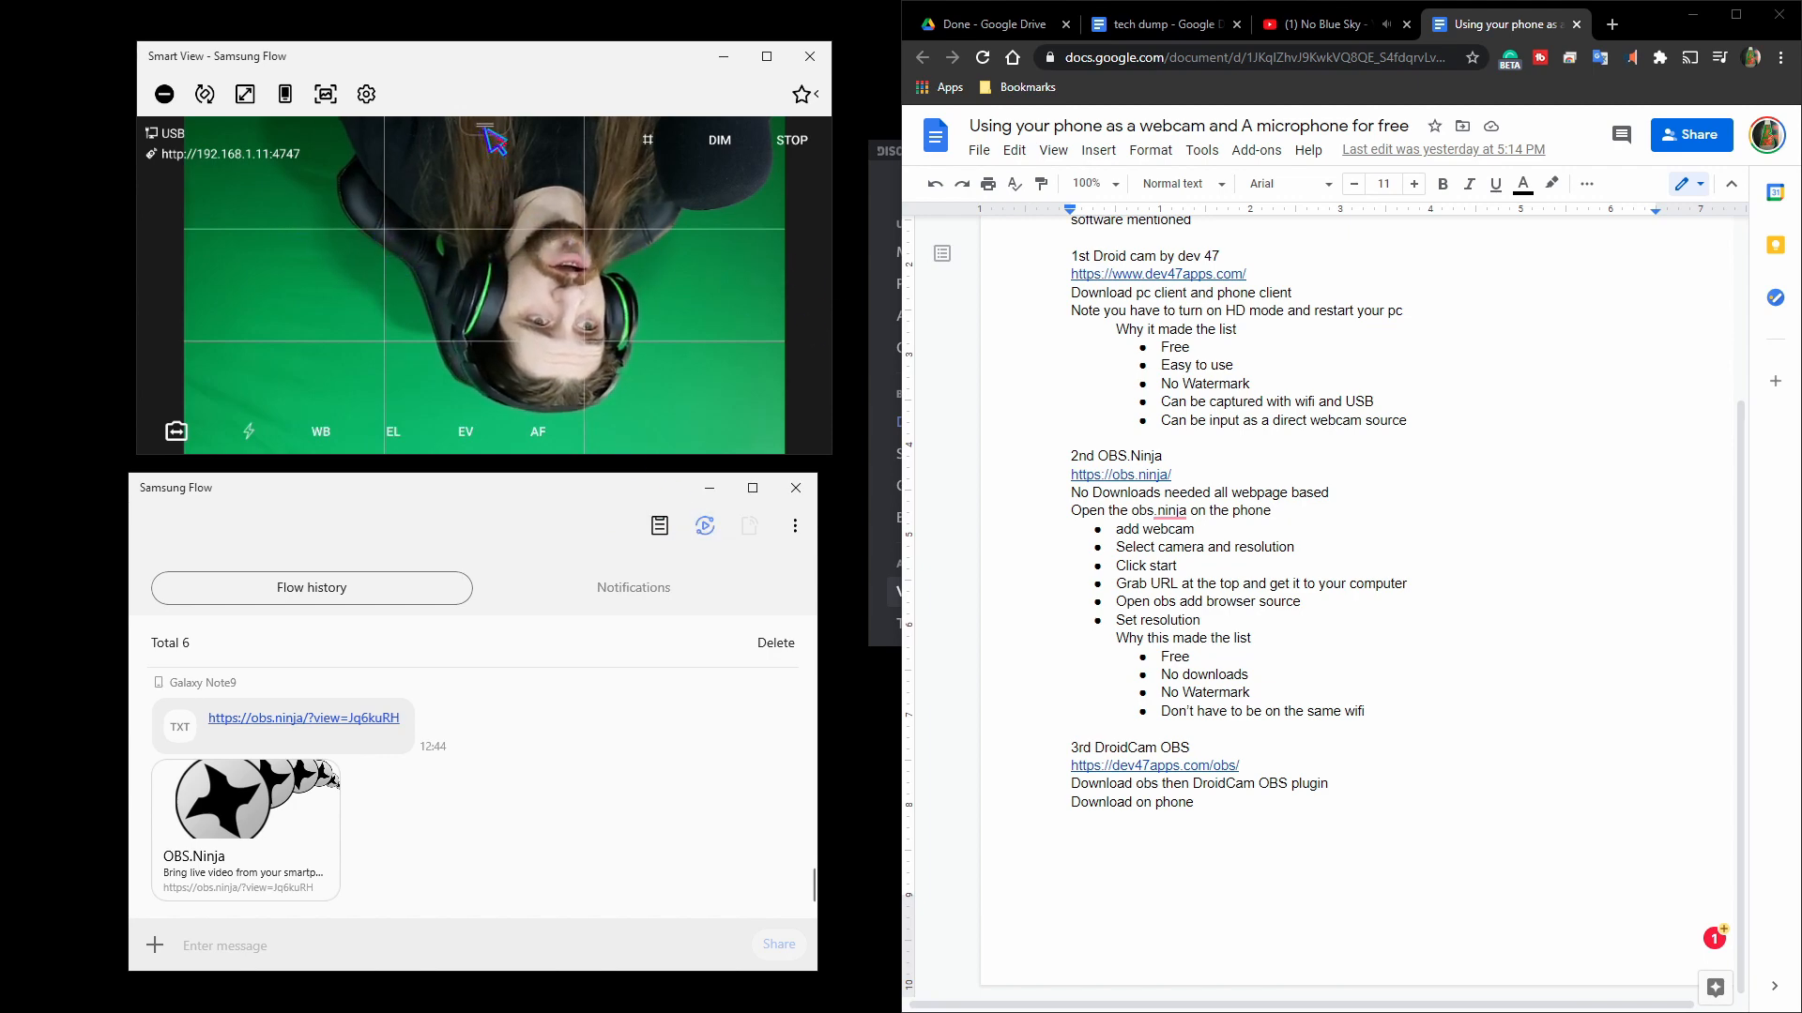
# Close the camera view on the phone and reposition the Smart View window showing the phone's home screen.
pyautogui.moveTo(485, 128); pyautogui.dragTo(495, 281)
pyautogui.click(810, 284)
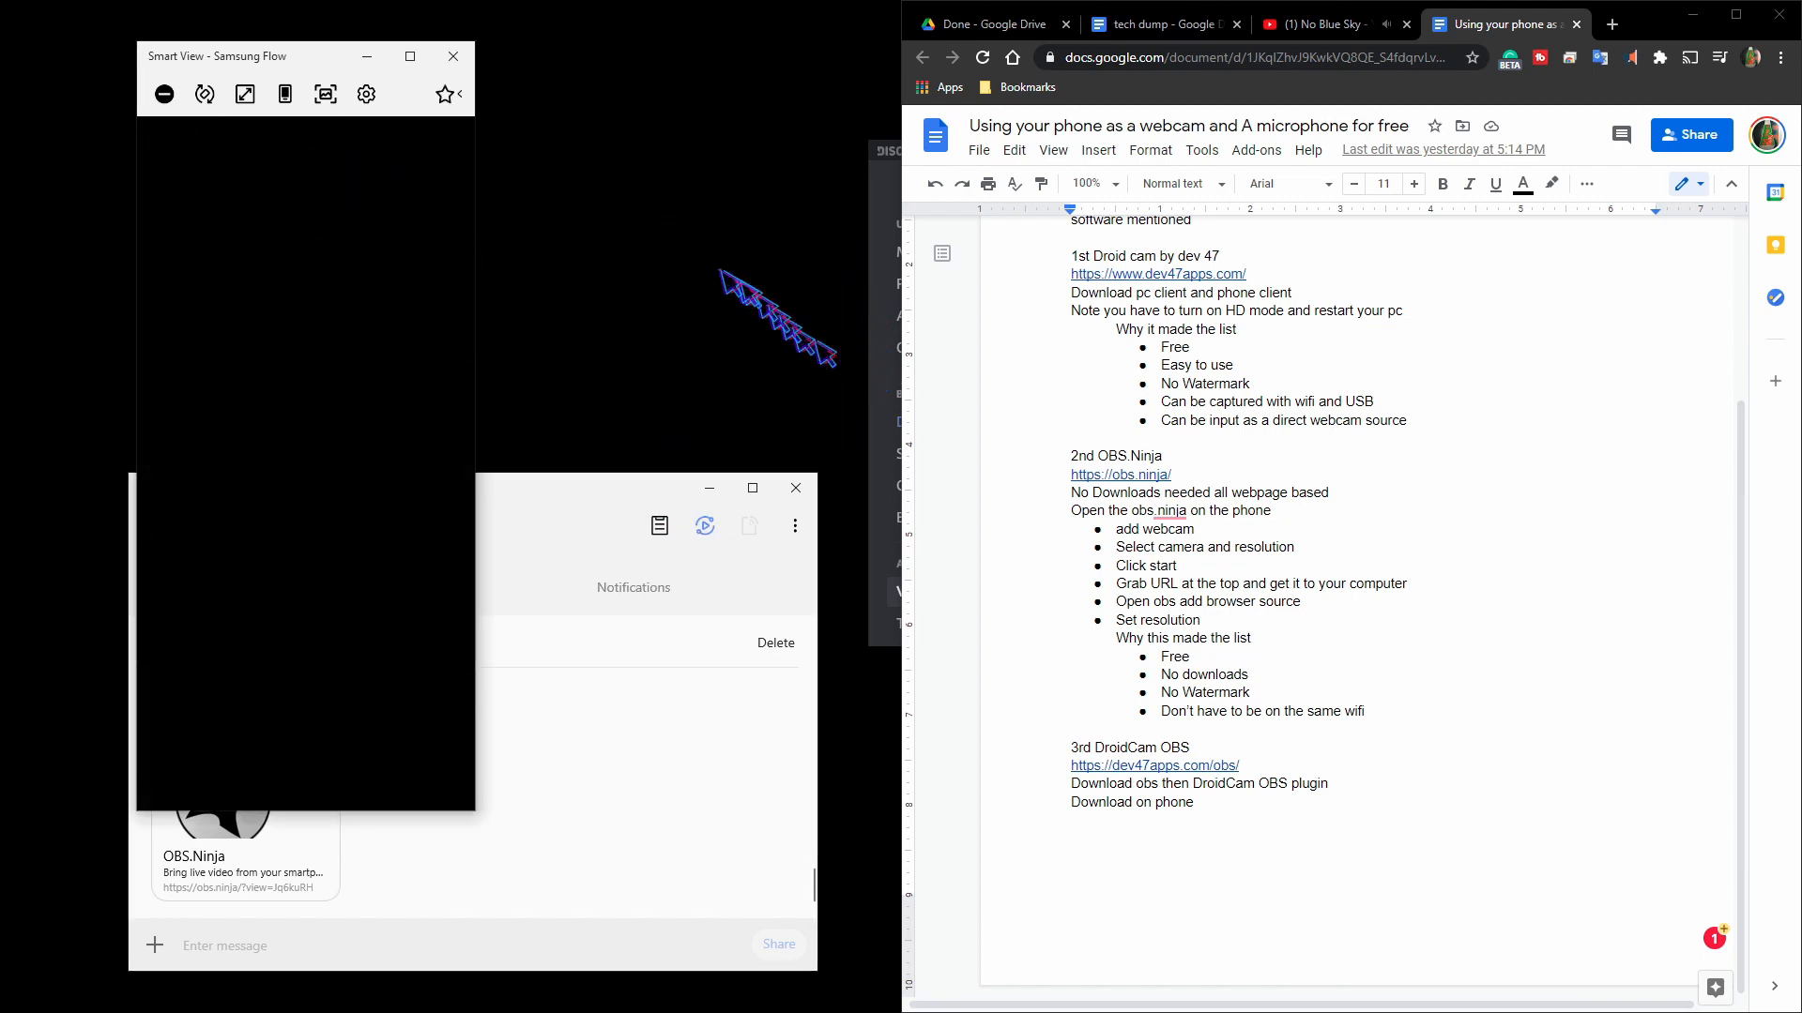
pyautogui.moveTo(318, 61); pyautogui.dragTo(555, 55)
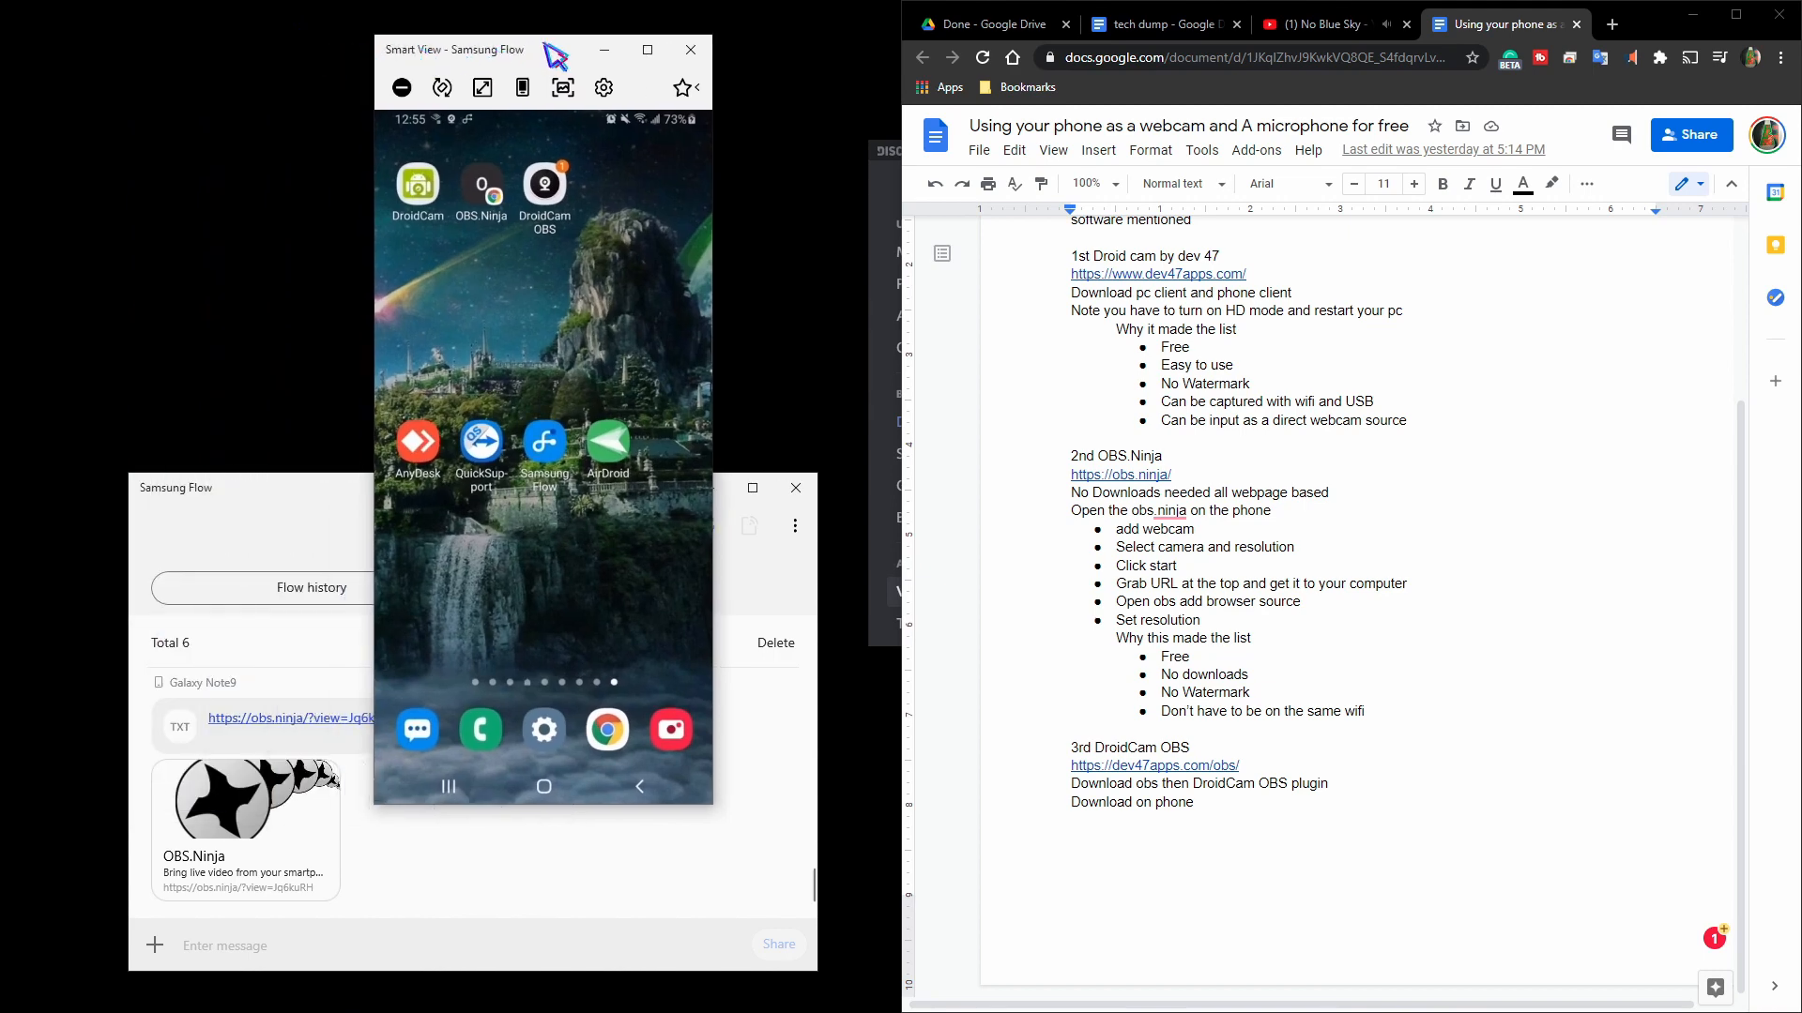
pyautogui.moveTo(474, 314); pyautogui.dragTo(546, 299)
pyautogui.moveTo(567, 498)
pyautogui.mouseDown()
pyautogui.moveTo(575, 546)
pyautogui.moveTo(575, 474)
pyautogui.mouseUp()
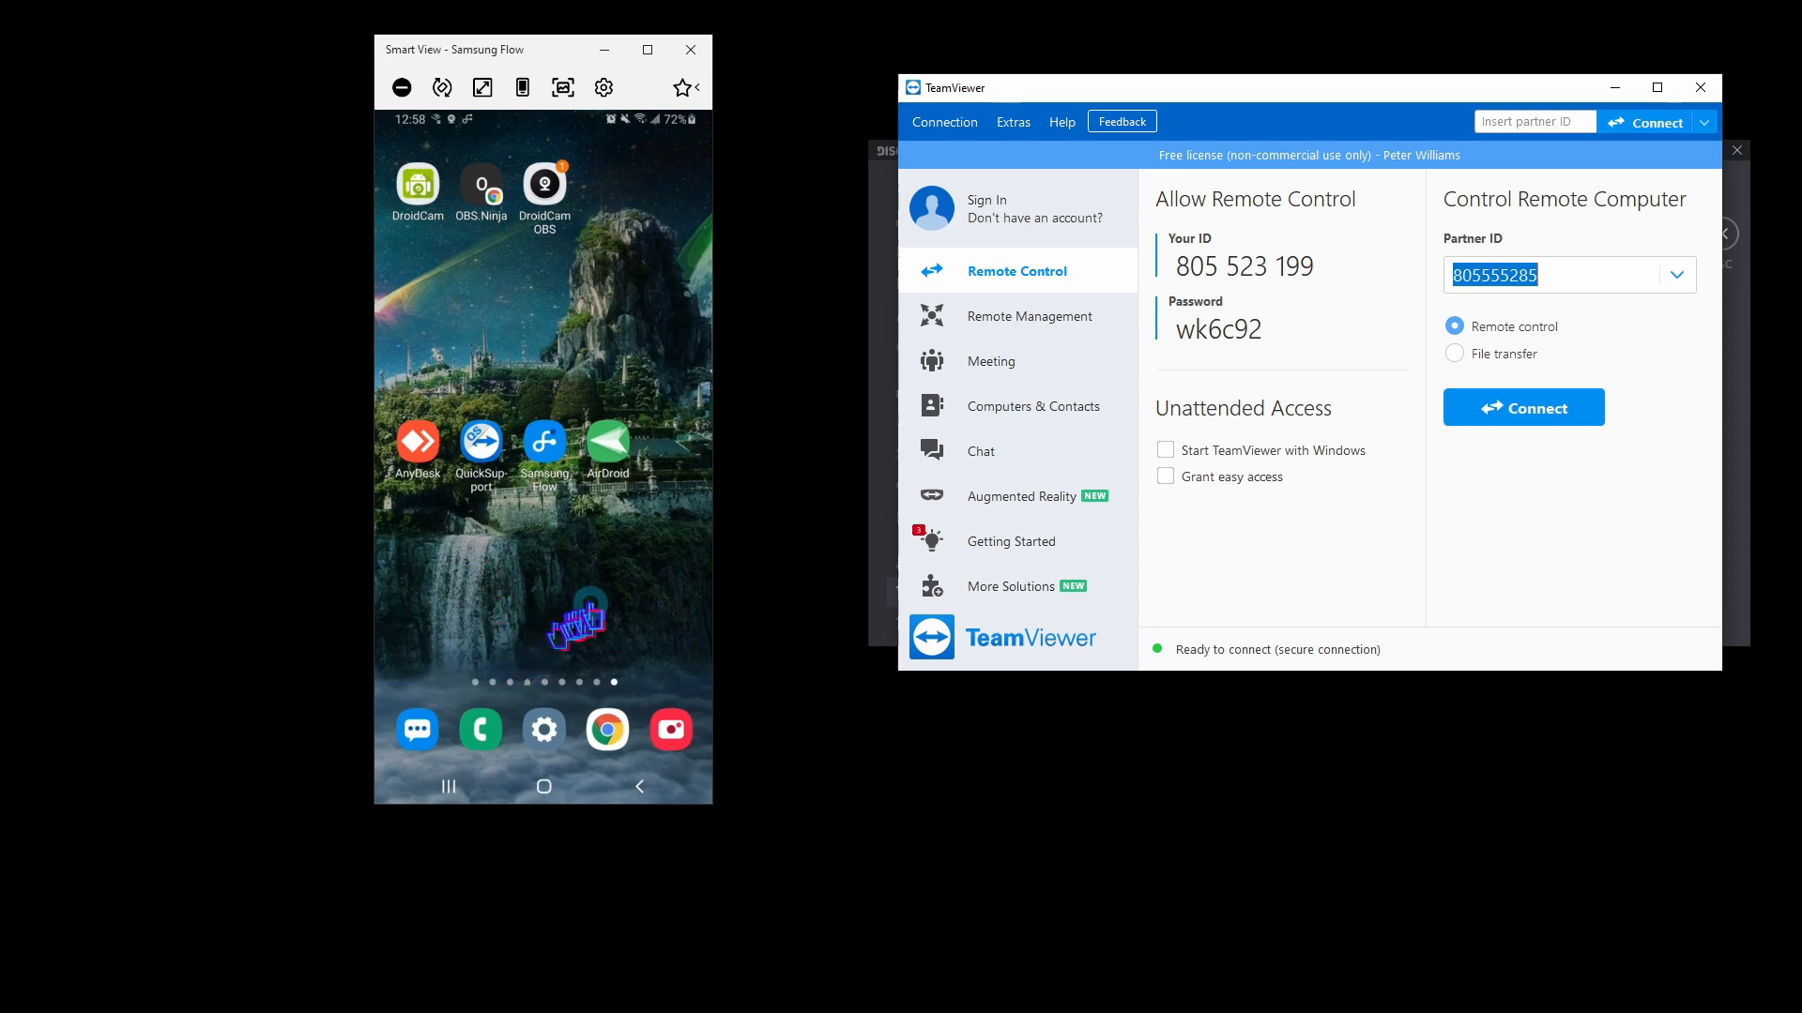
# Launch TeamViewer QuickSupport on the phone, connect to it from TeamViewer on the PC, and allow remote support and screen casting.
pyautogui.click(481, 447)
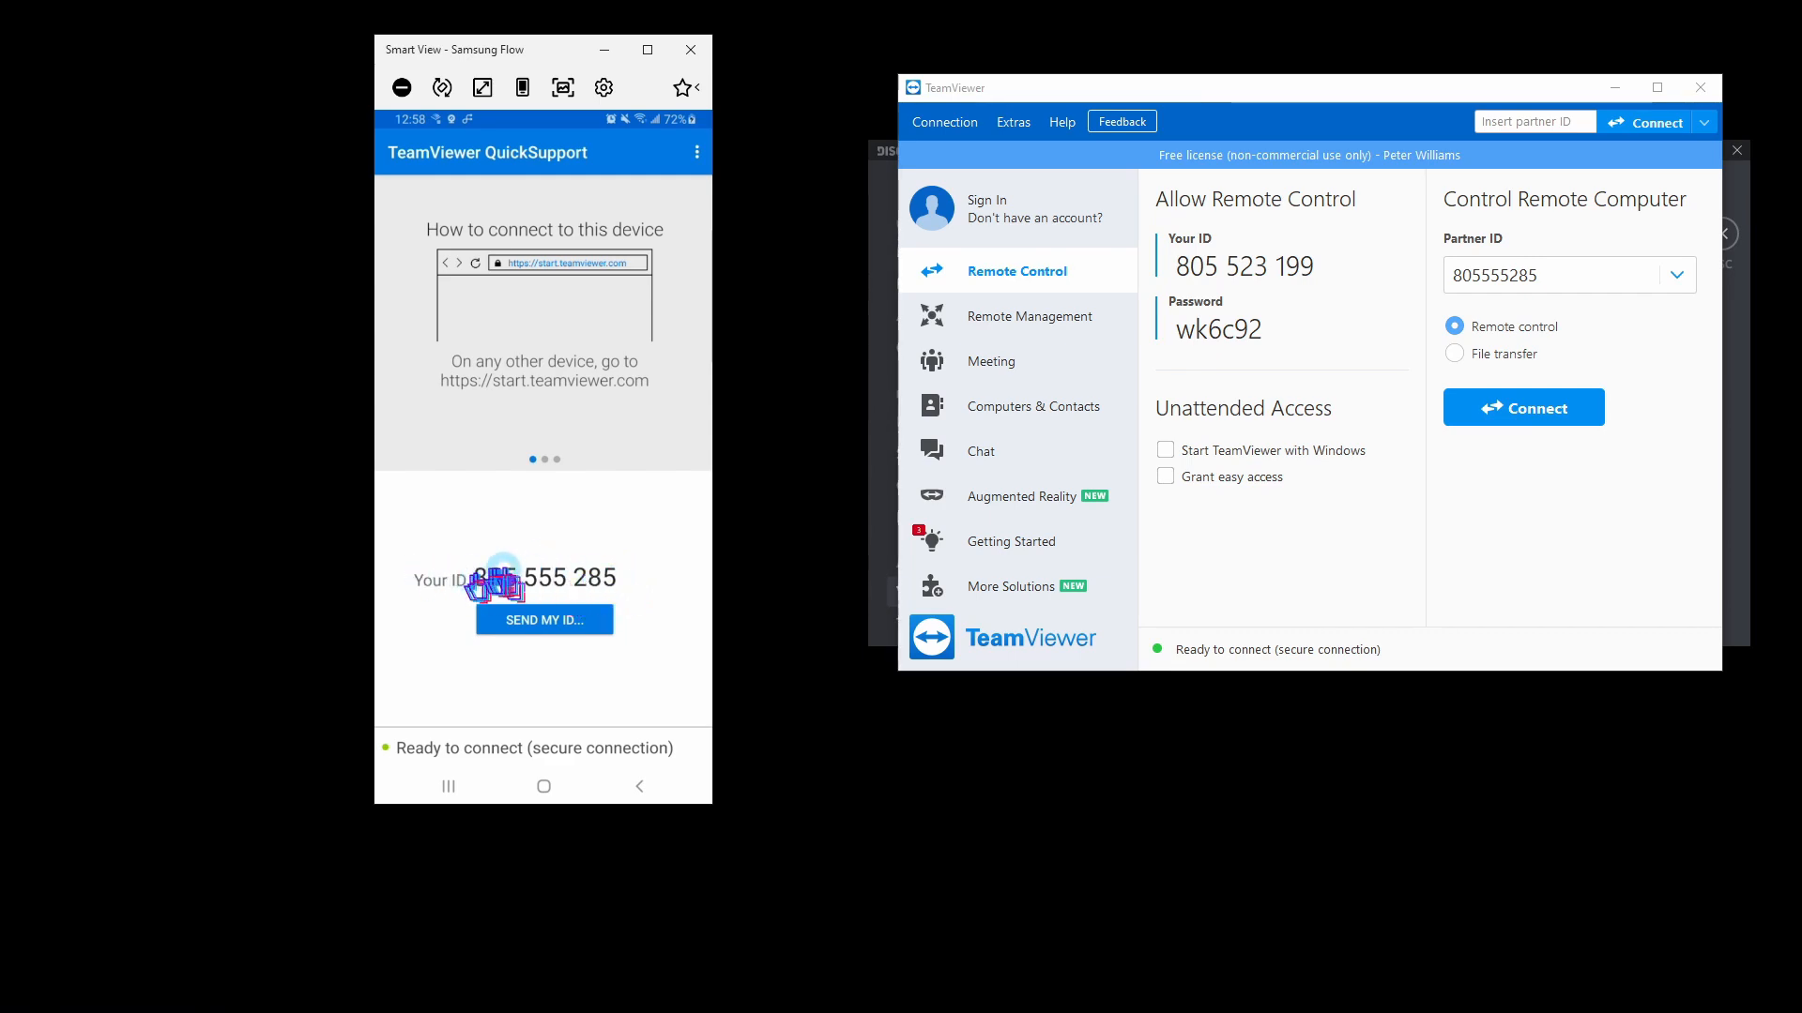
pyautogui.moveTo(1271, 84); pyautogui.dragTo(1179, 119)
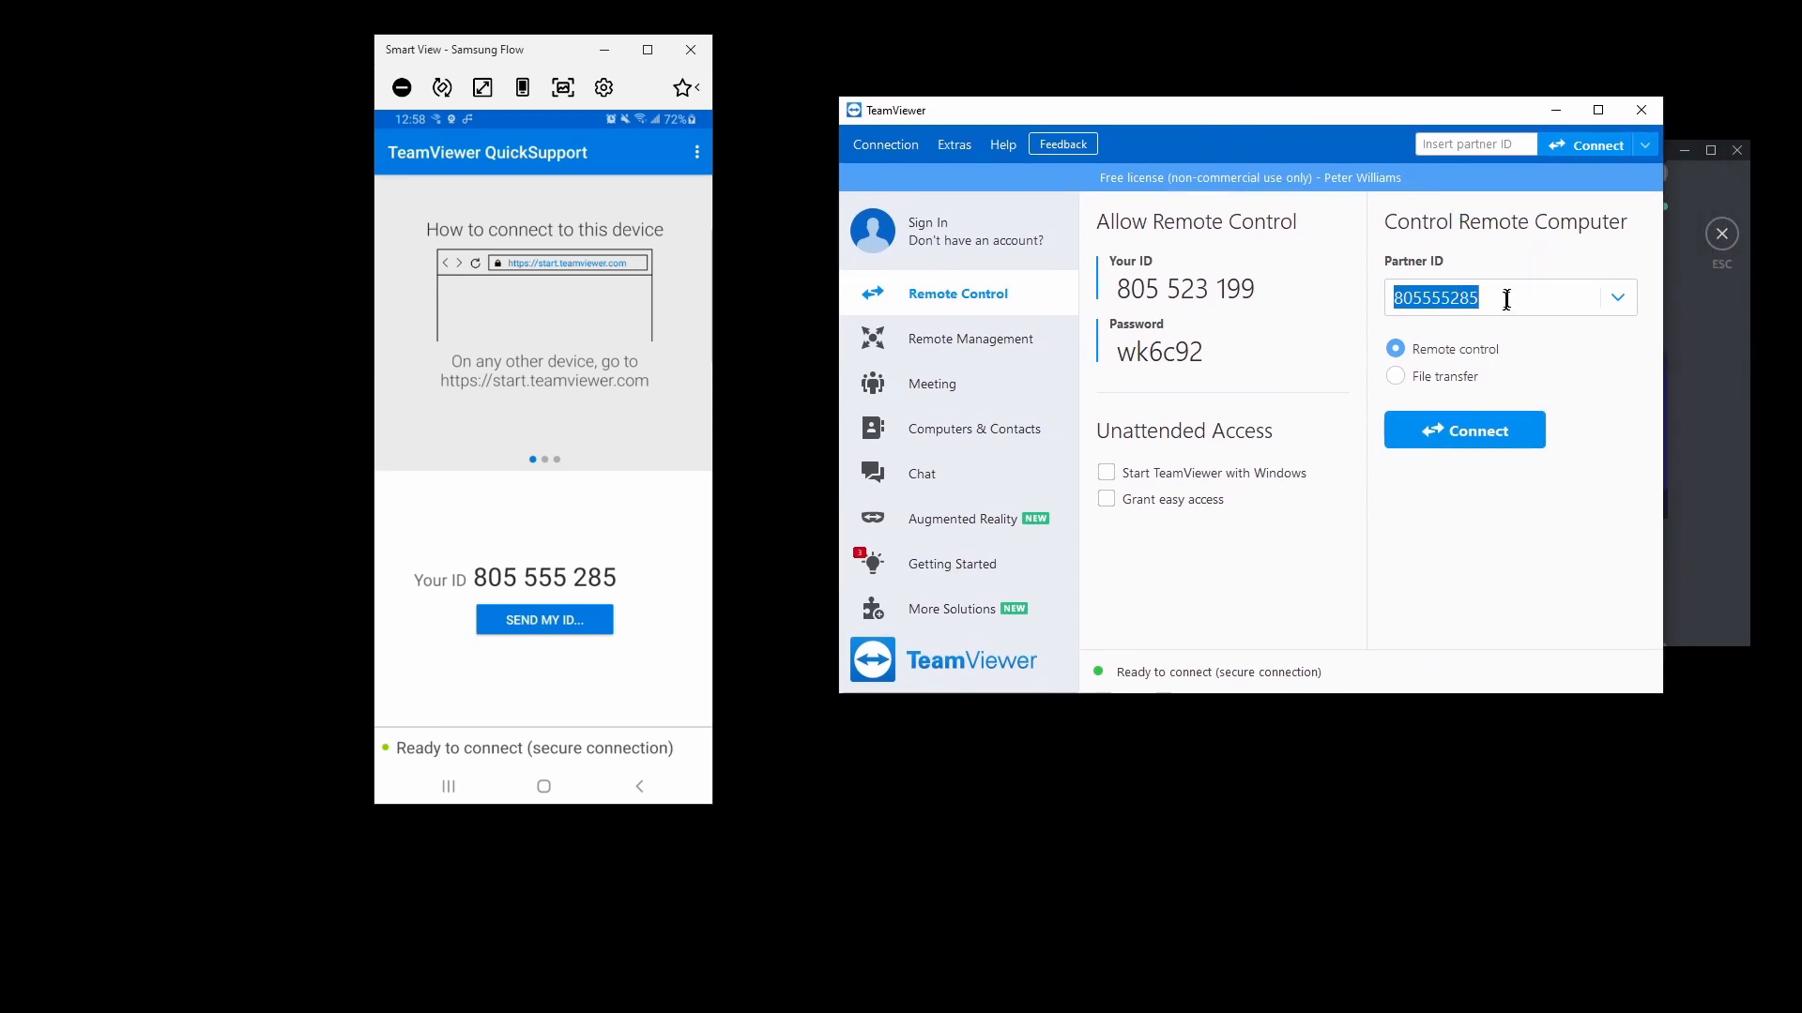
pyautogui.click(1487, 440)
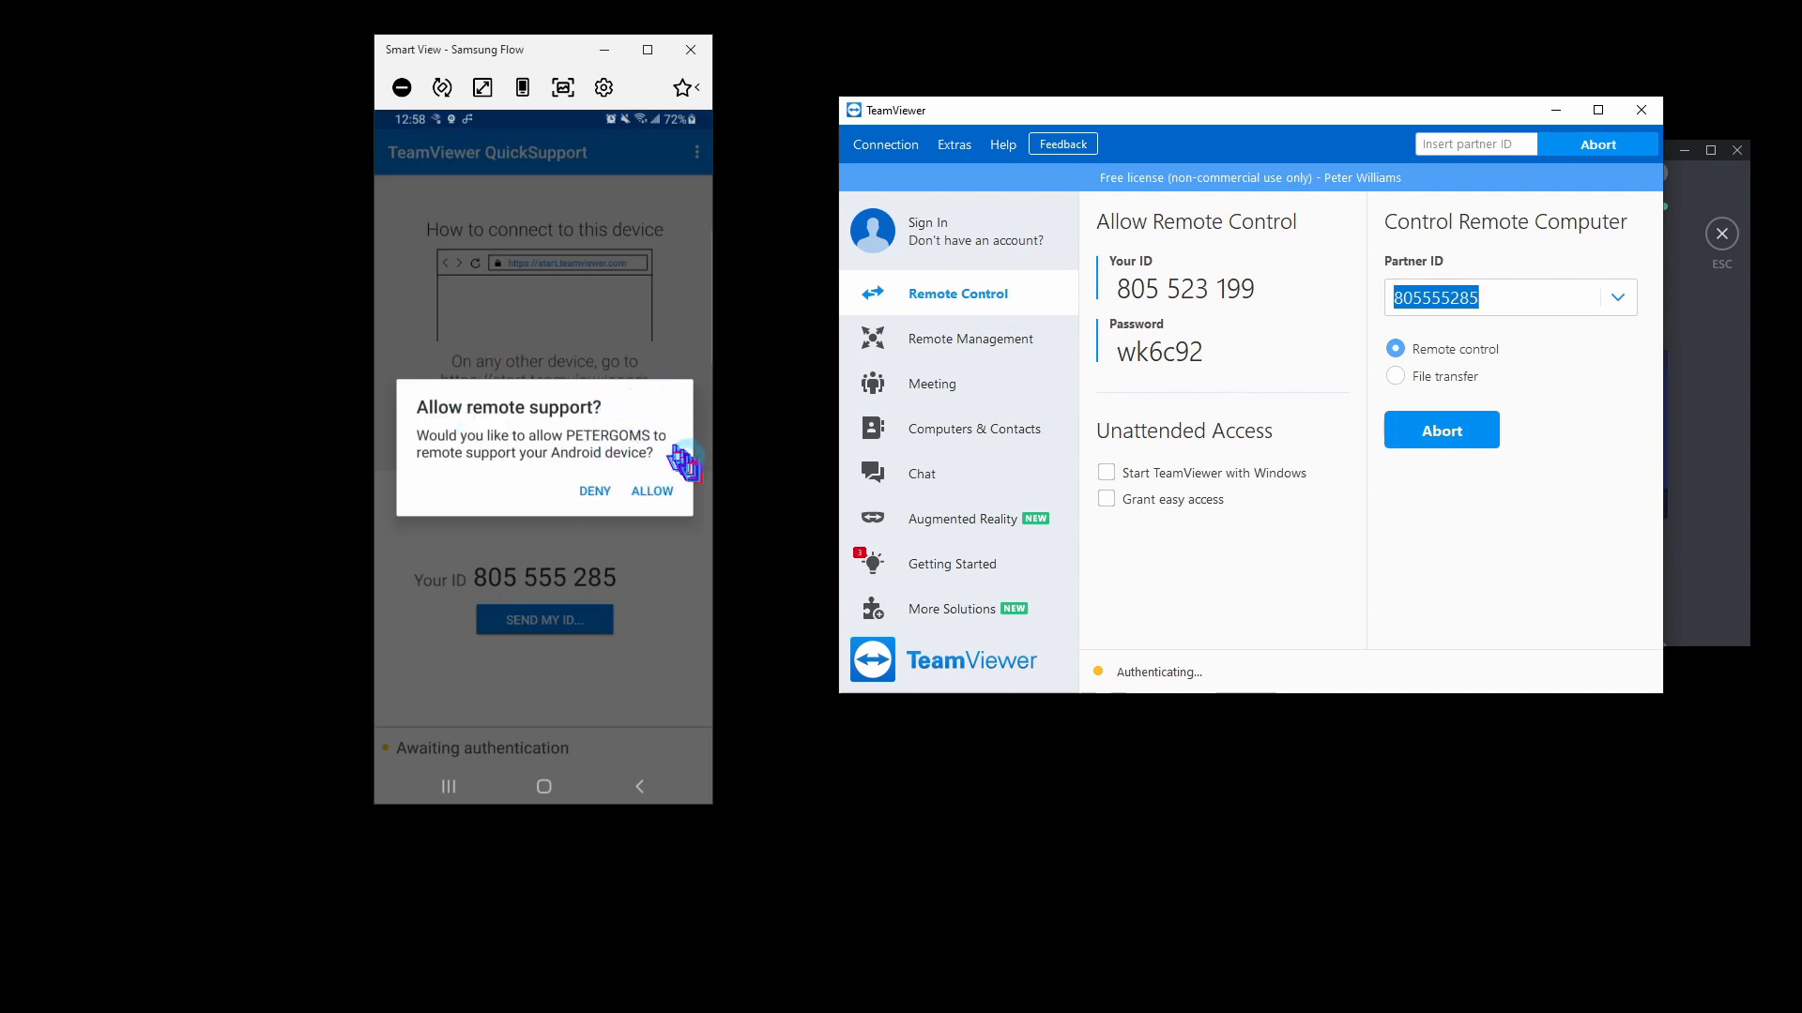
pyautogui.click(678, 491)
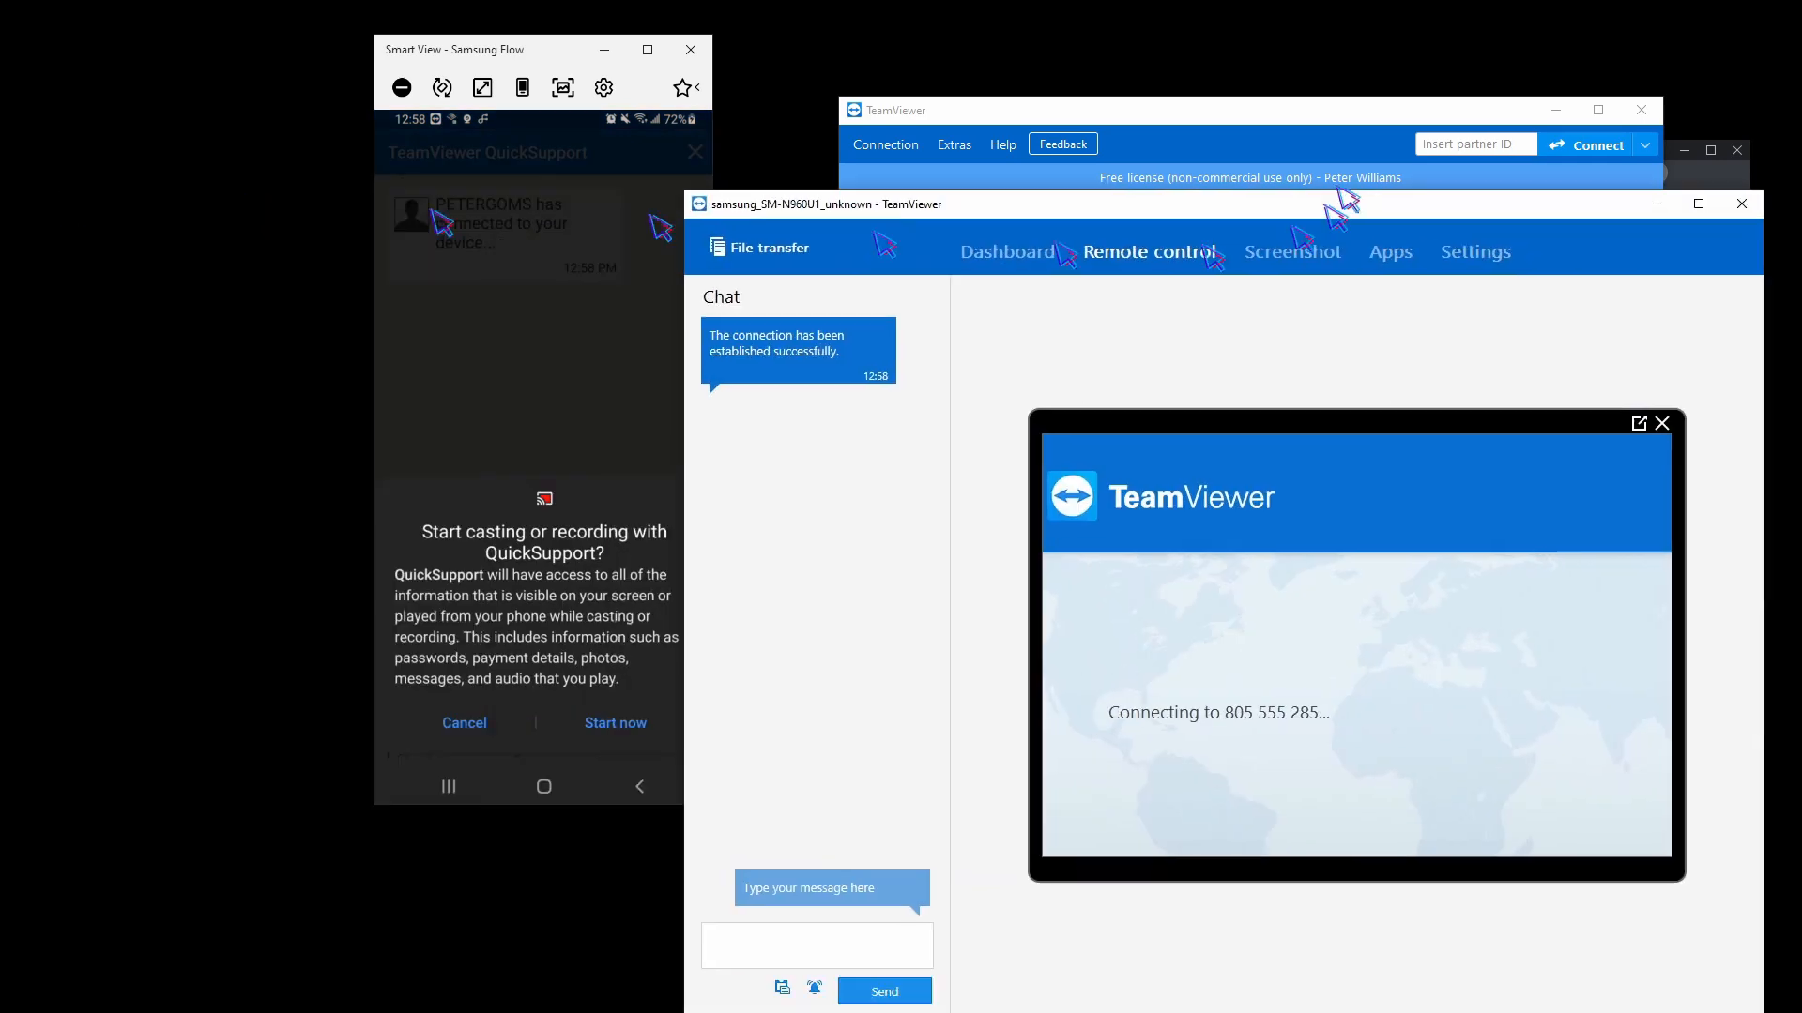
pyautogui.moveTo(1347, 201); pyautogui.dragTo(1239, 120)
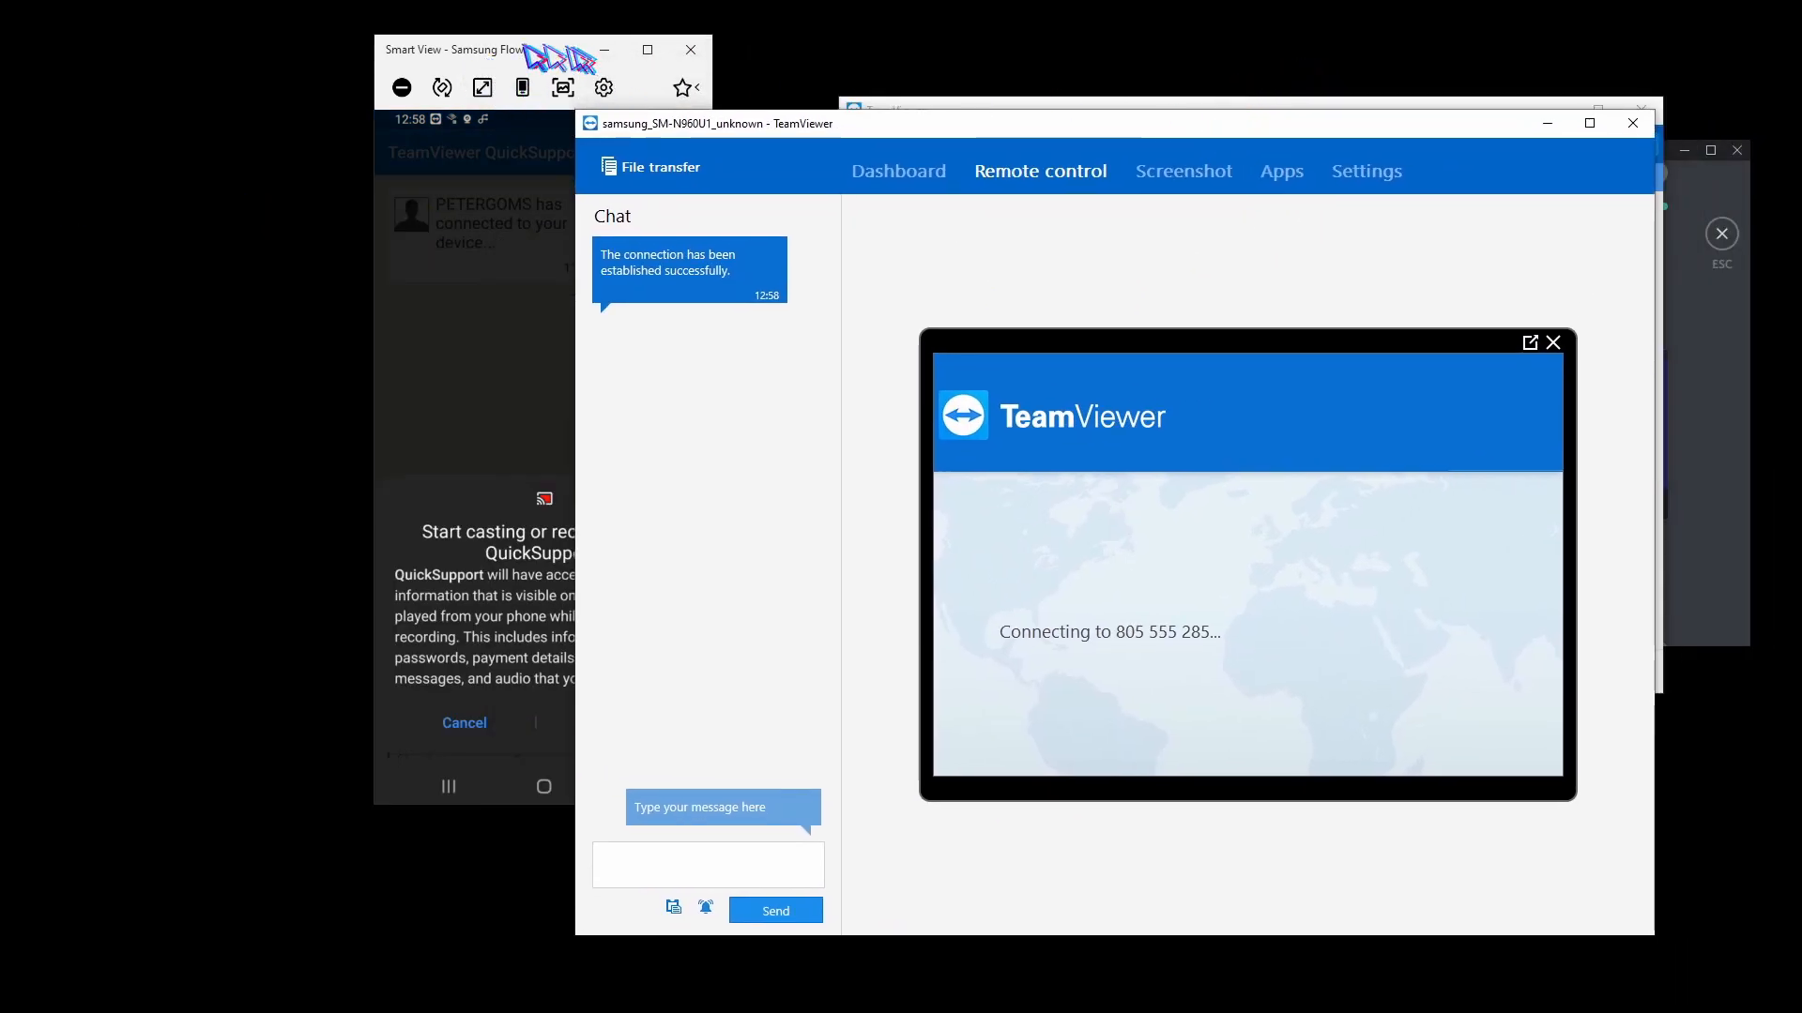
pyautogui.moveTo(587, 51); pyautogui.dragTo(371, 58)
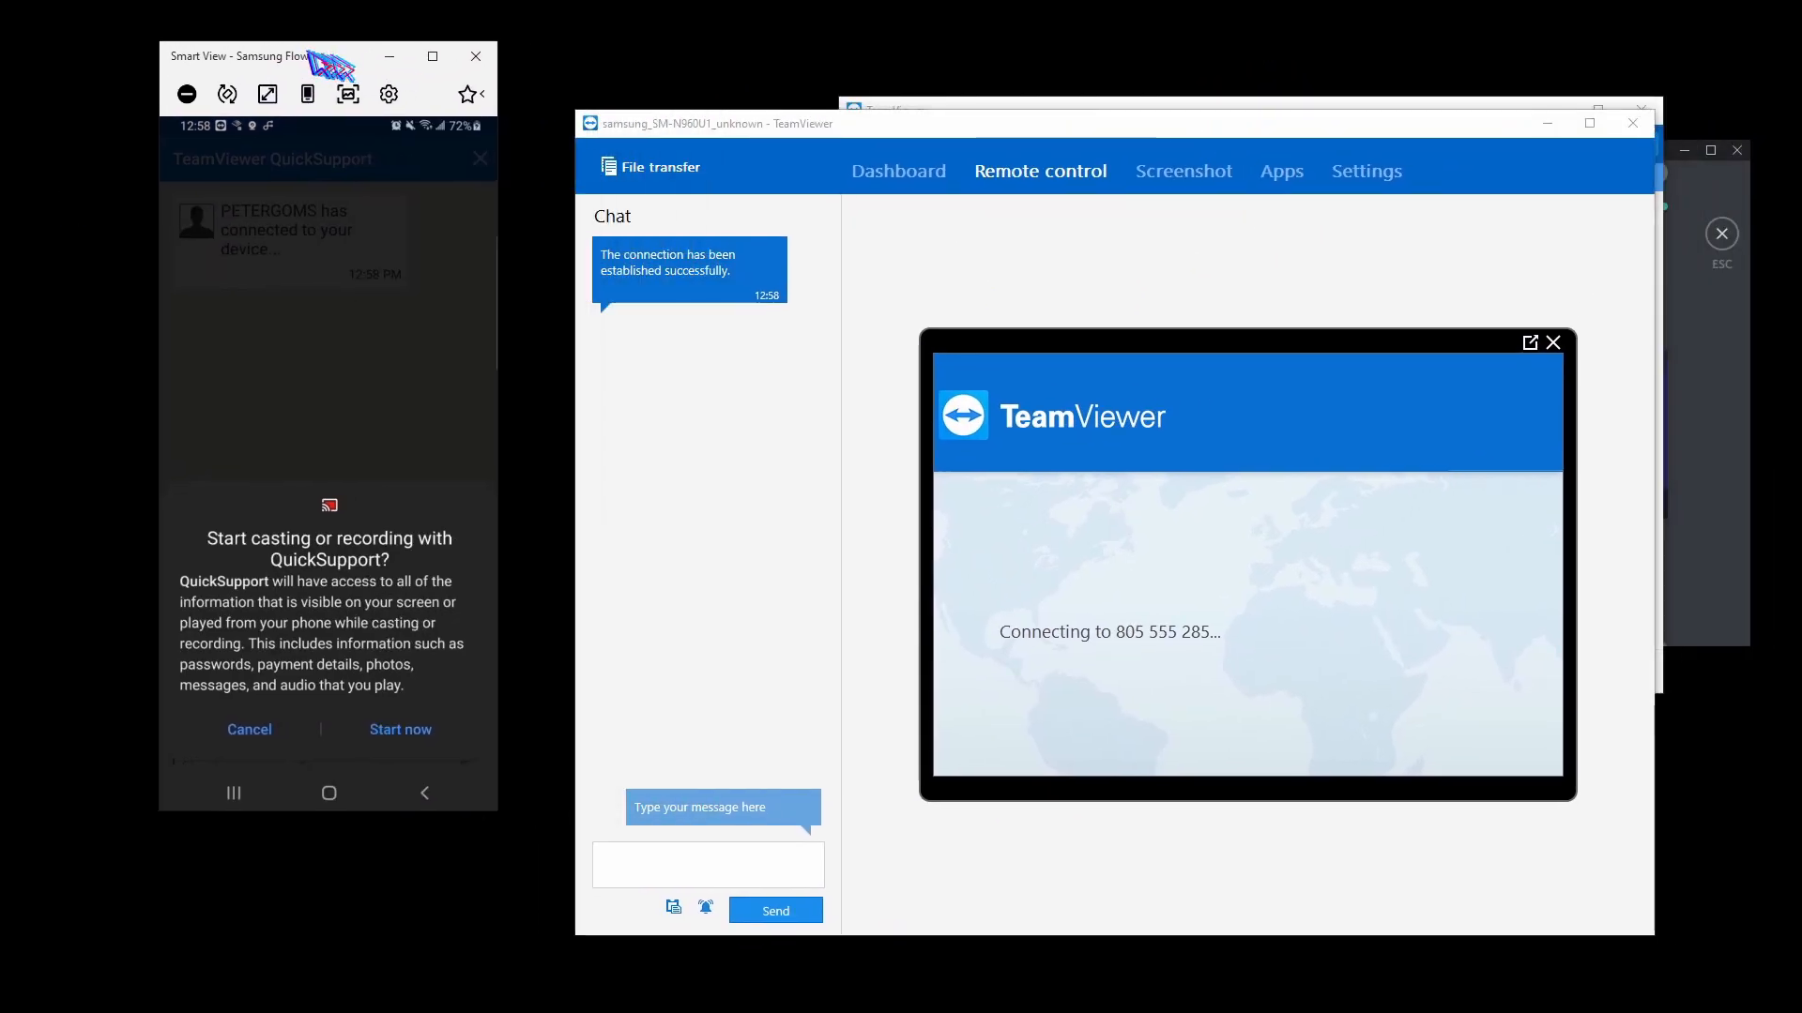
pyautogui.click(401, 730)
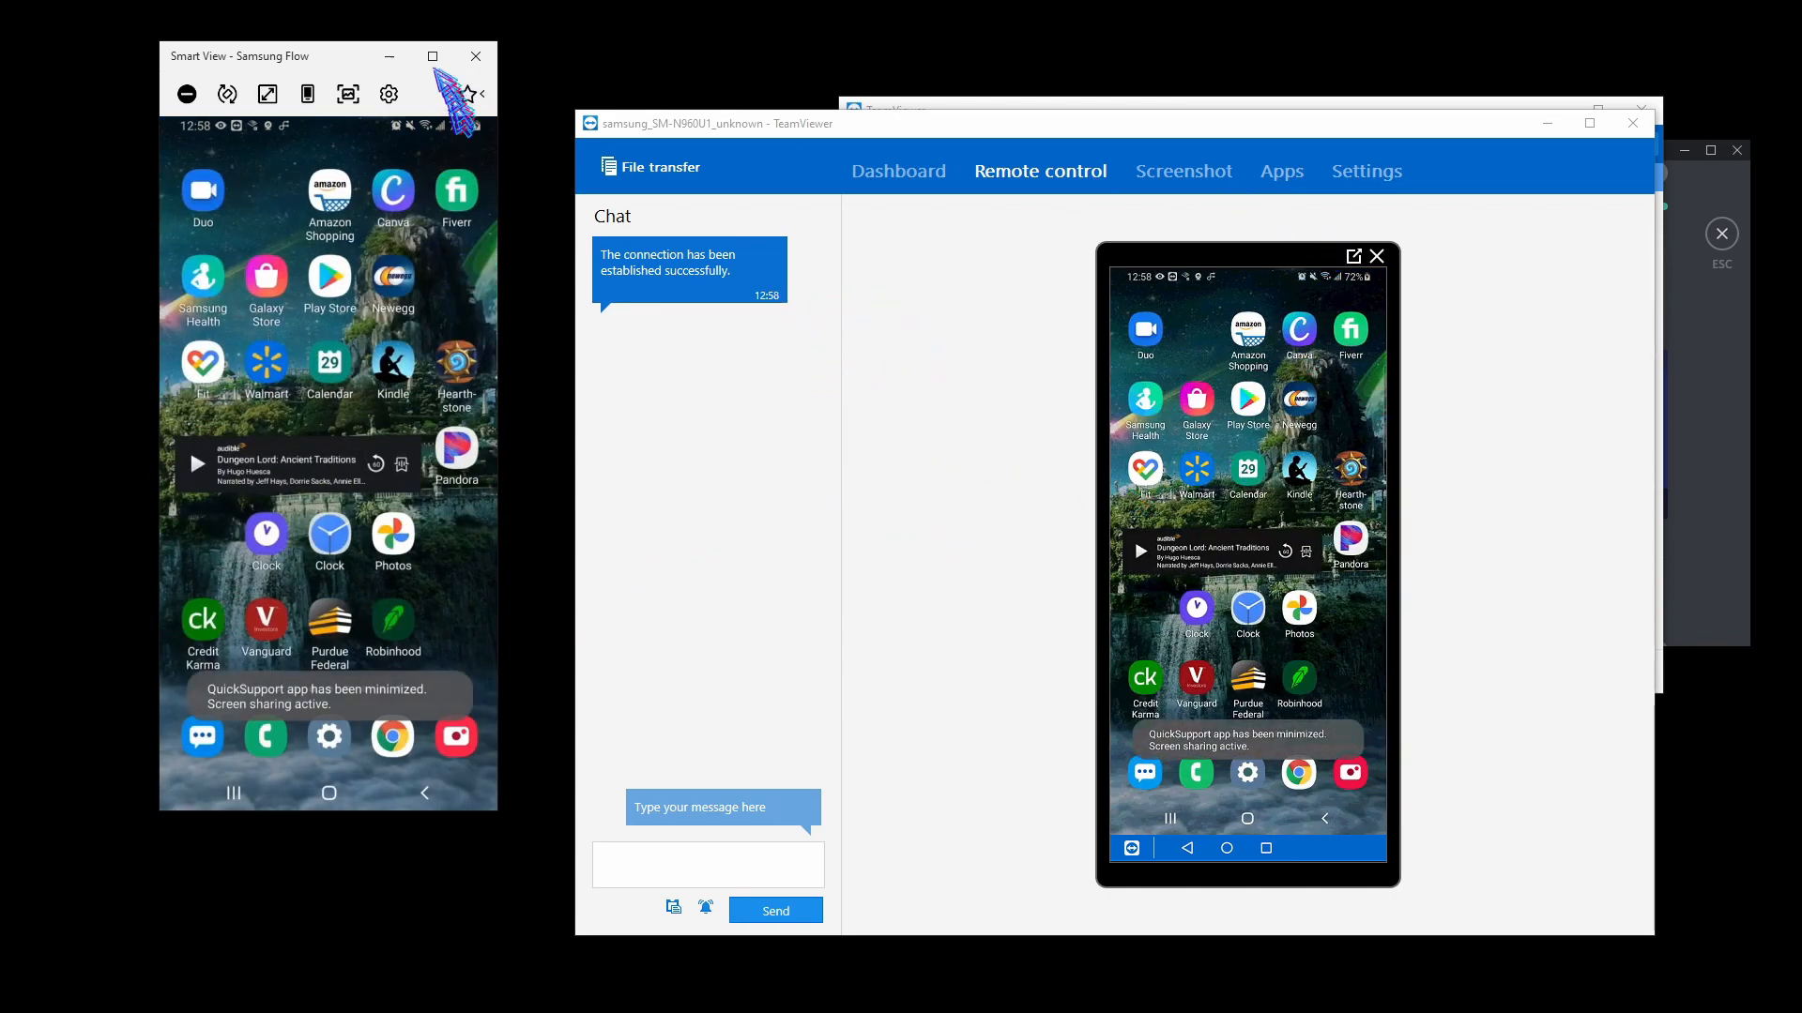
# Pop the phone's remote control view out into its own window and arrange the TeamViewer windows side by side.
pyautogui.moveTo(356, 67); pyautogui.dragTo(0, 85)
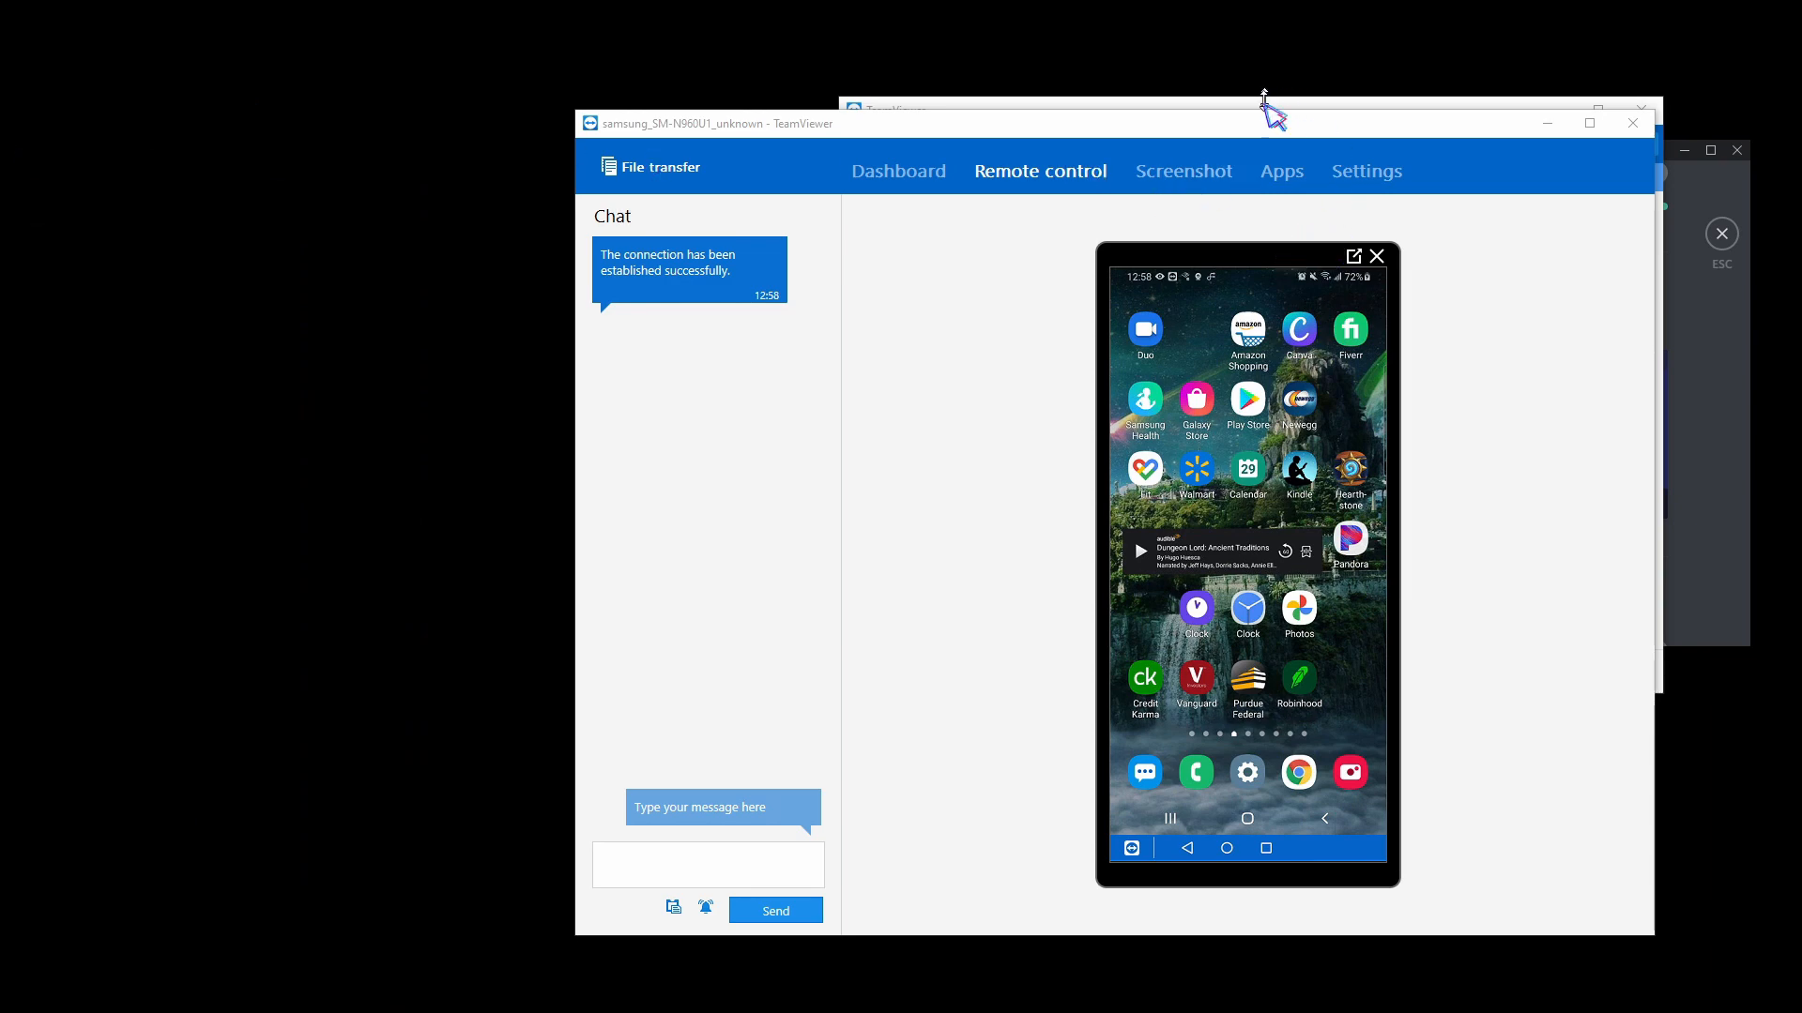
pyautogui.moveTo(1257, 136); pyautogui.dragTo(1019, 108)
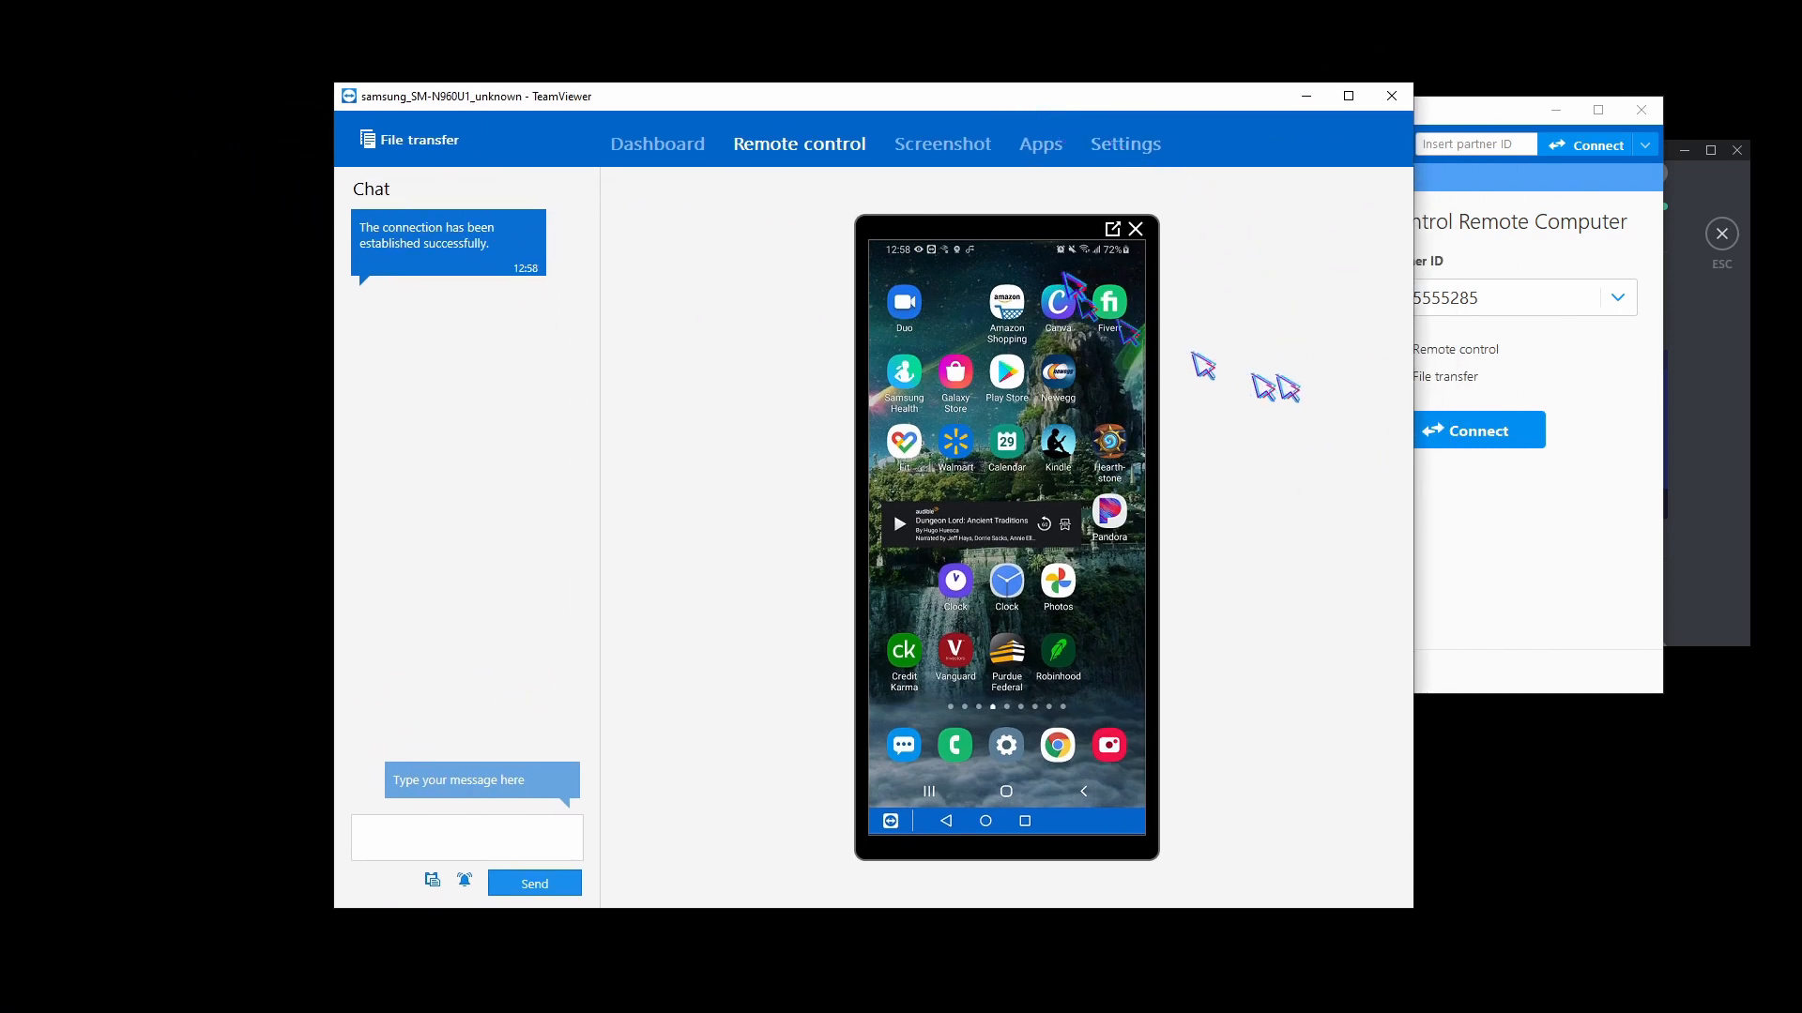
pyautogui.click(1133, 229)
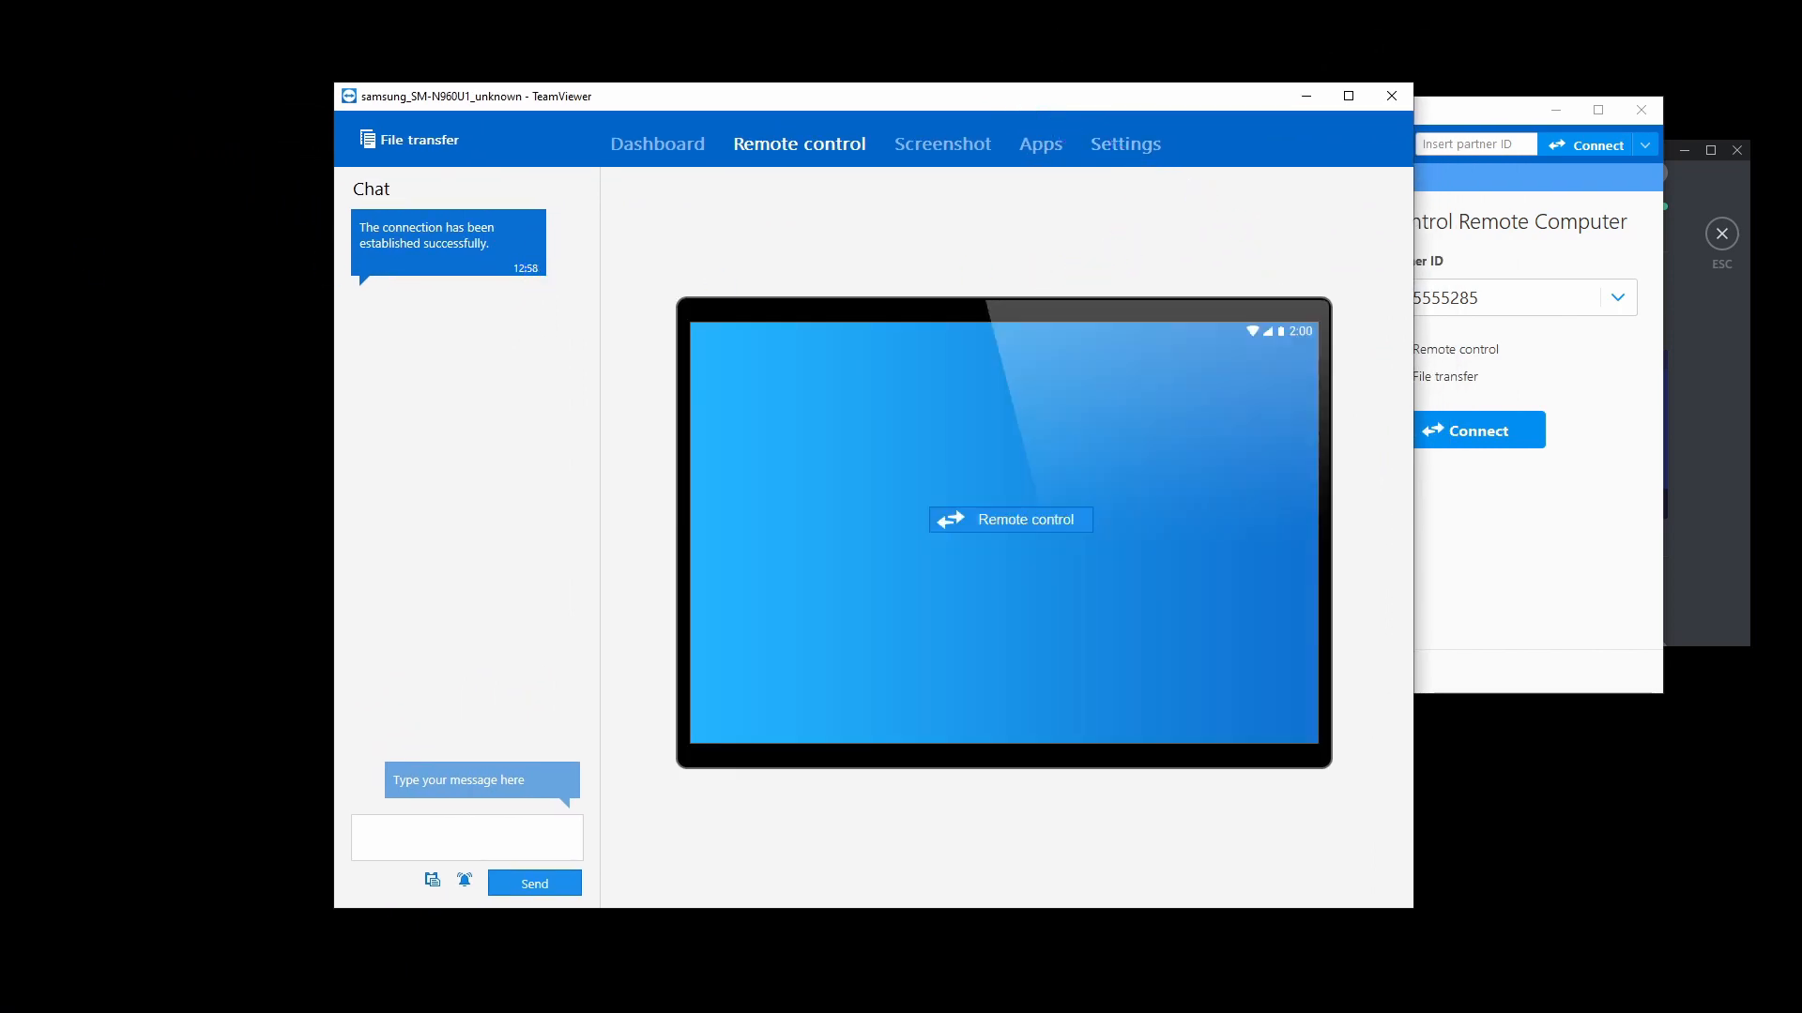
pyautogui.moveTo(0, 26); pyautogui.dragTo(1030, 67)
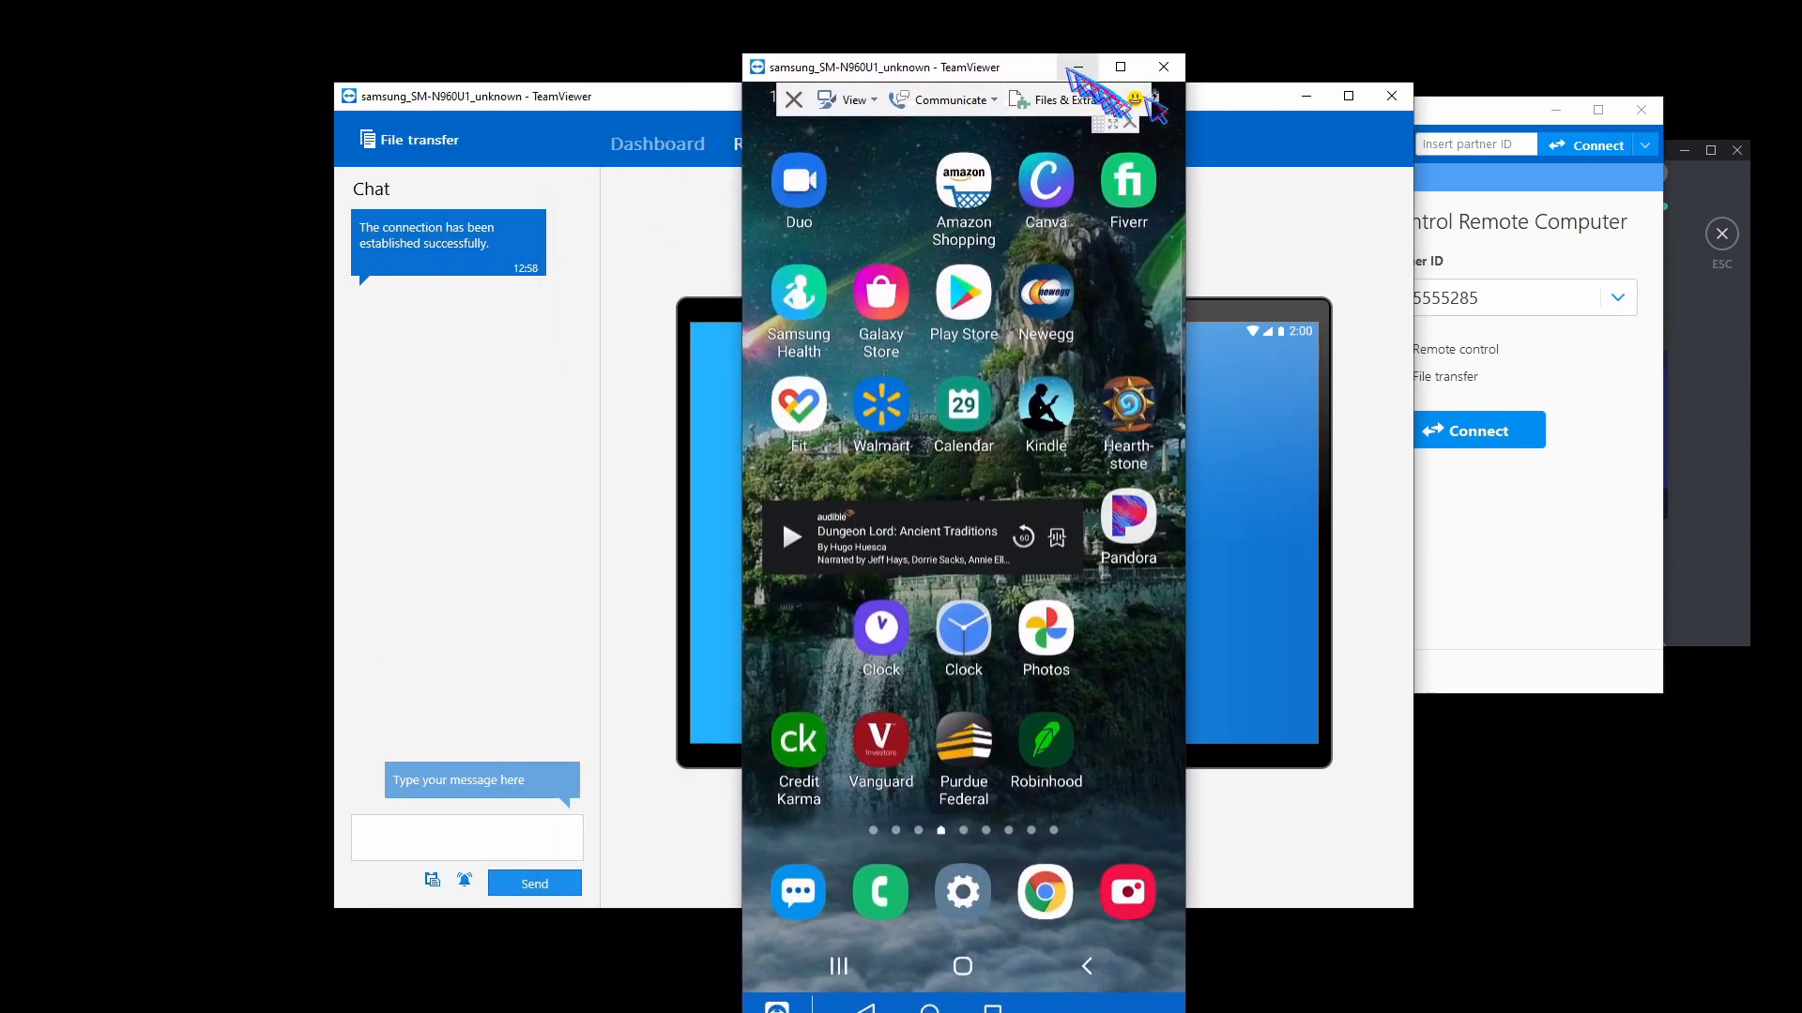
pyautogui.moveTo(1026, 62); pyautogui.dragTo(1603, 42)
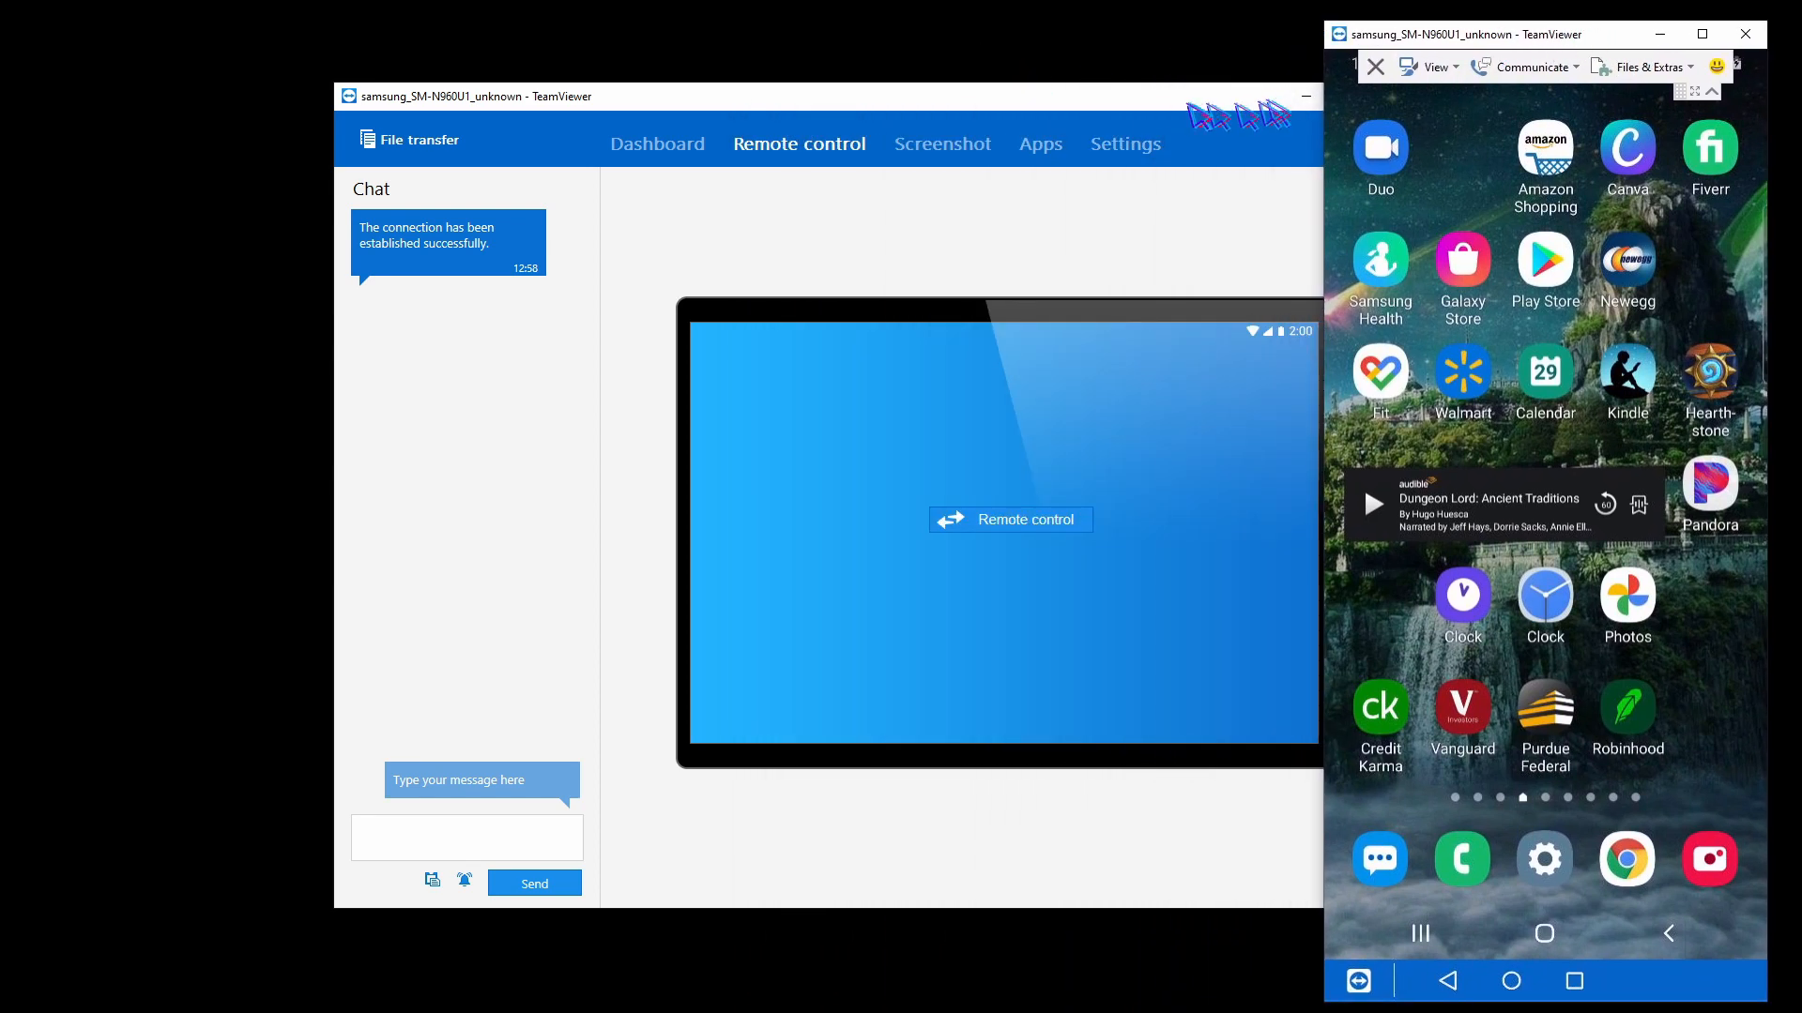
pyautogui.moveTo(1176, 97); pyautogui.dragTo(940, 96)
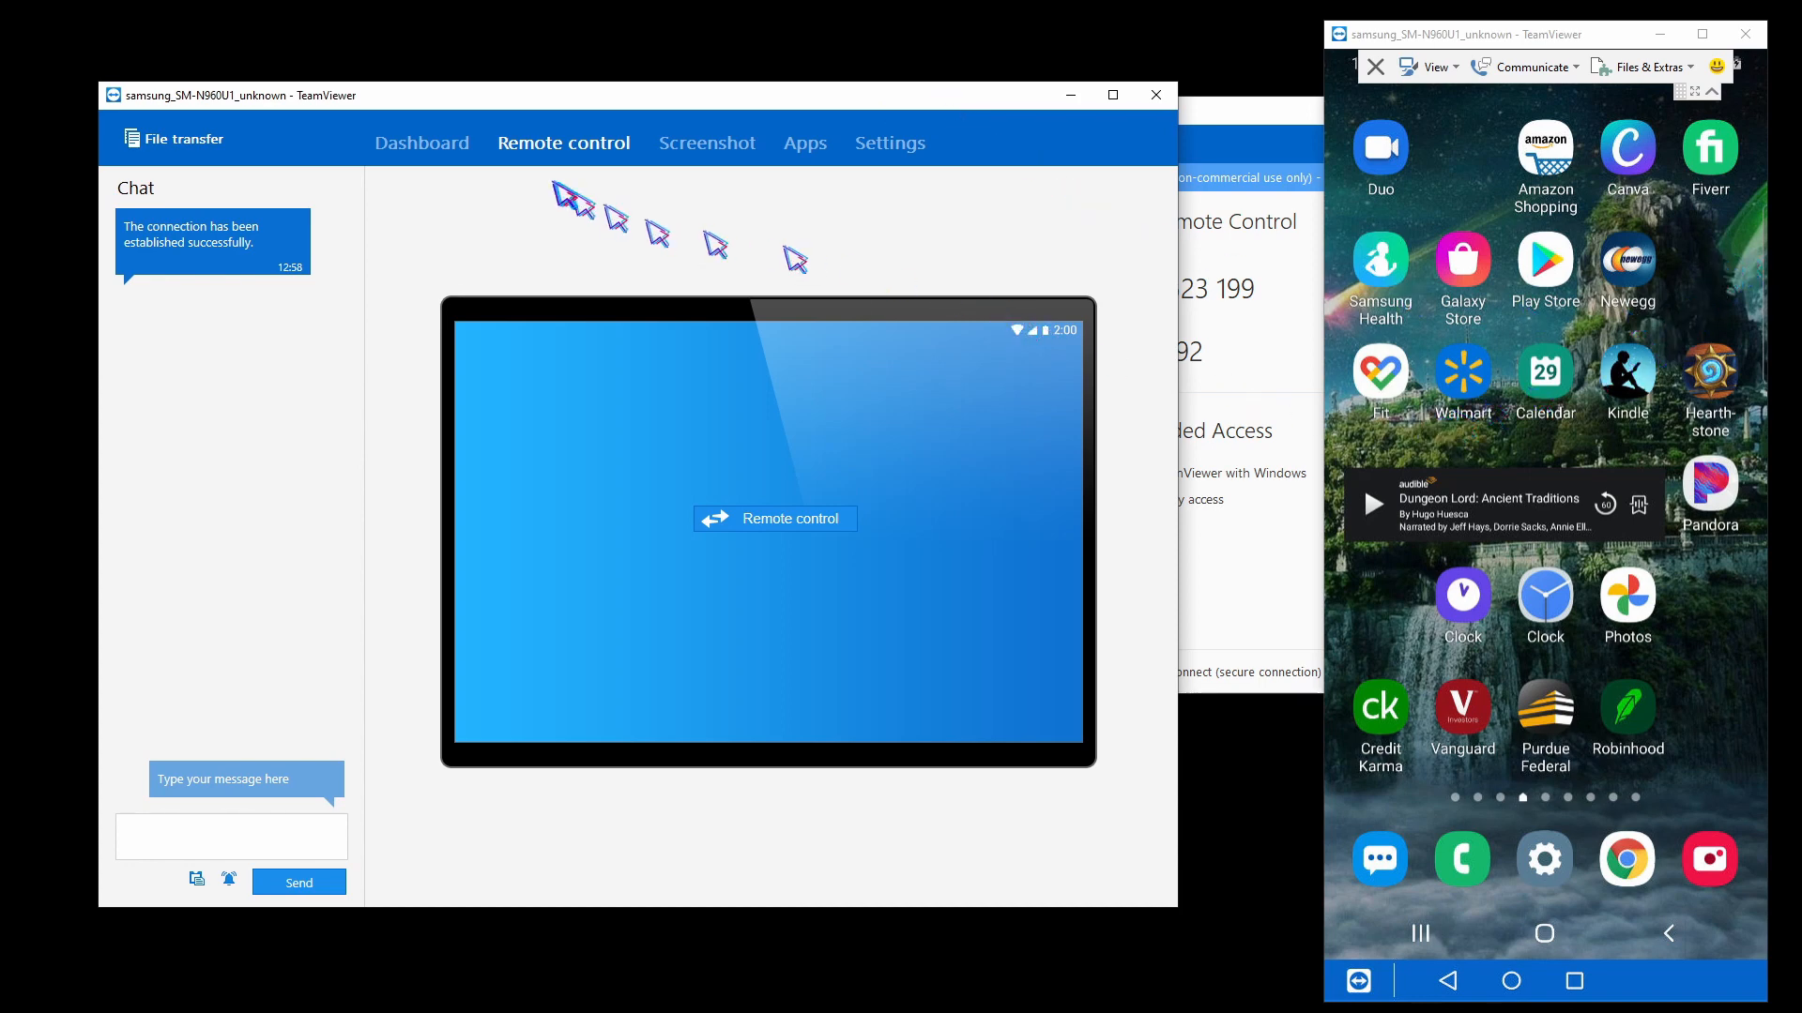
# Open the connected phone's Dashboard, then maximize the remote phone window.
pyautogui.click(433, 150)
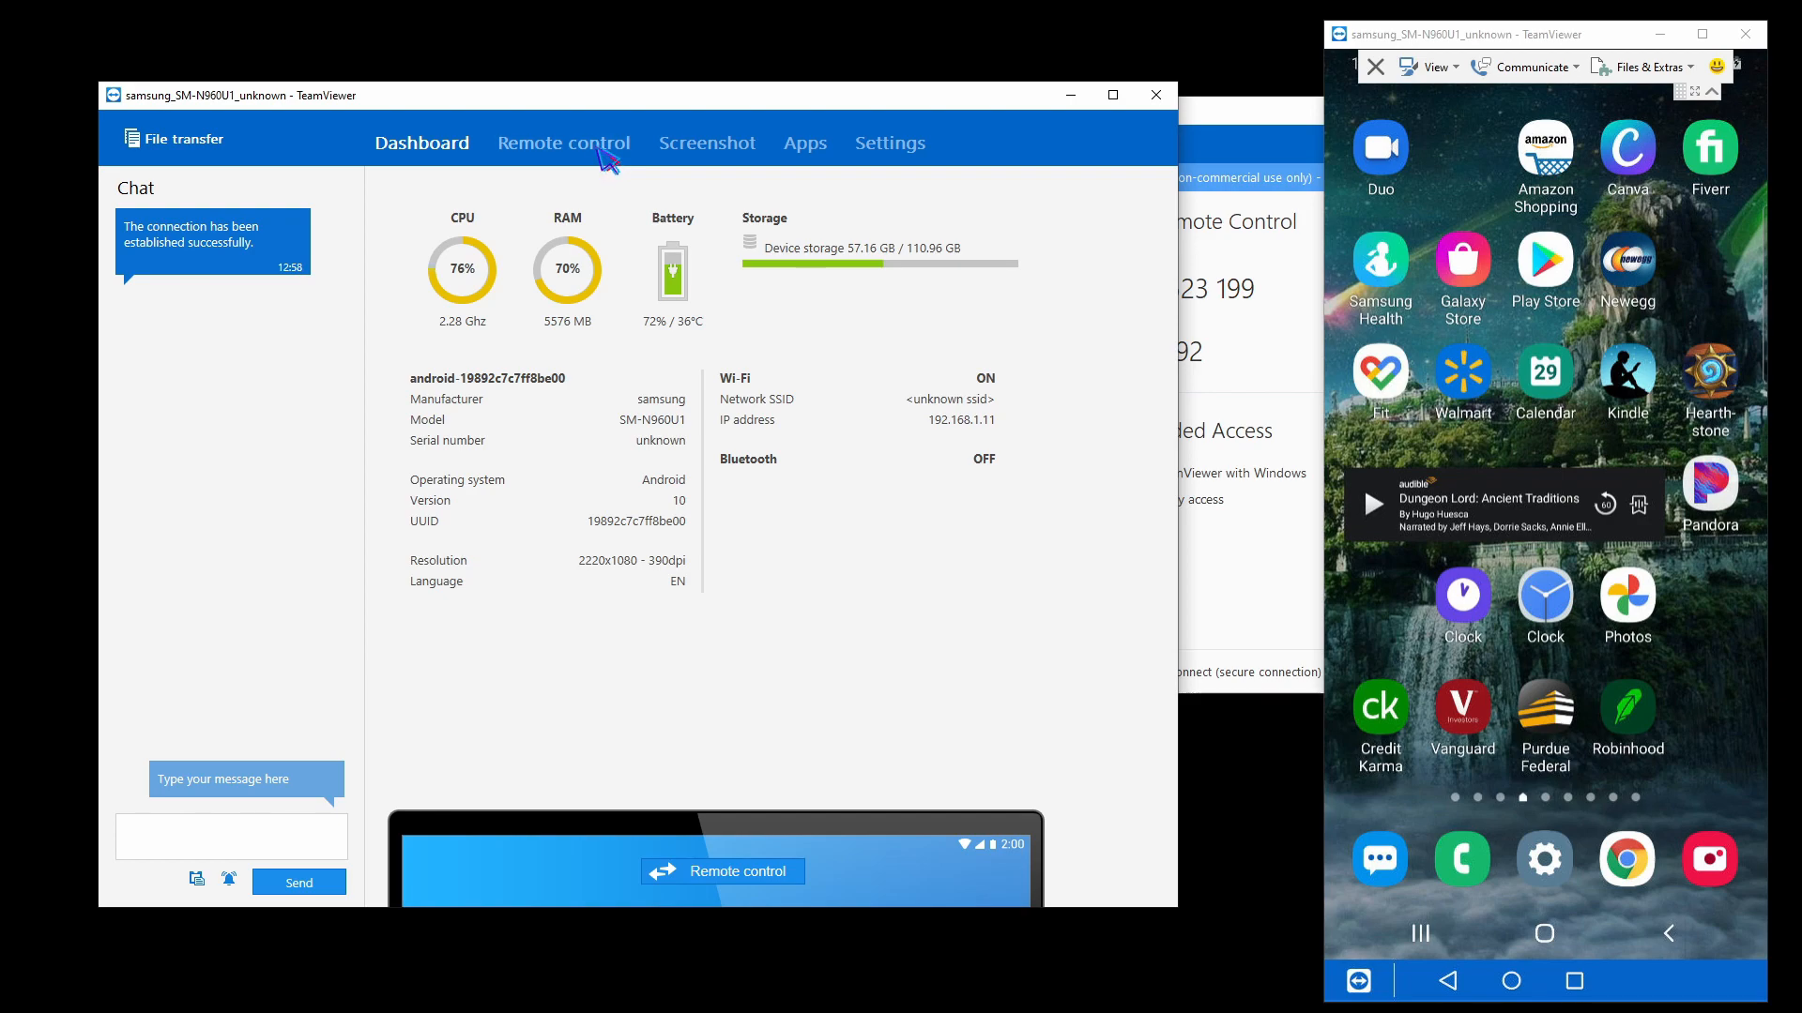
pyautogui.click(1619, 42)
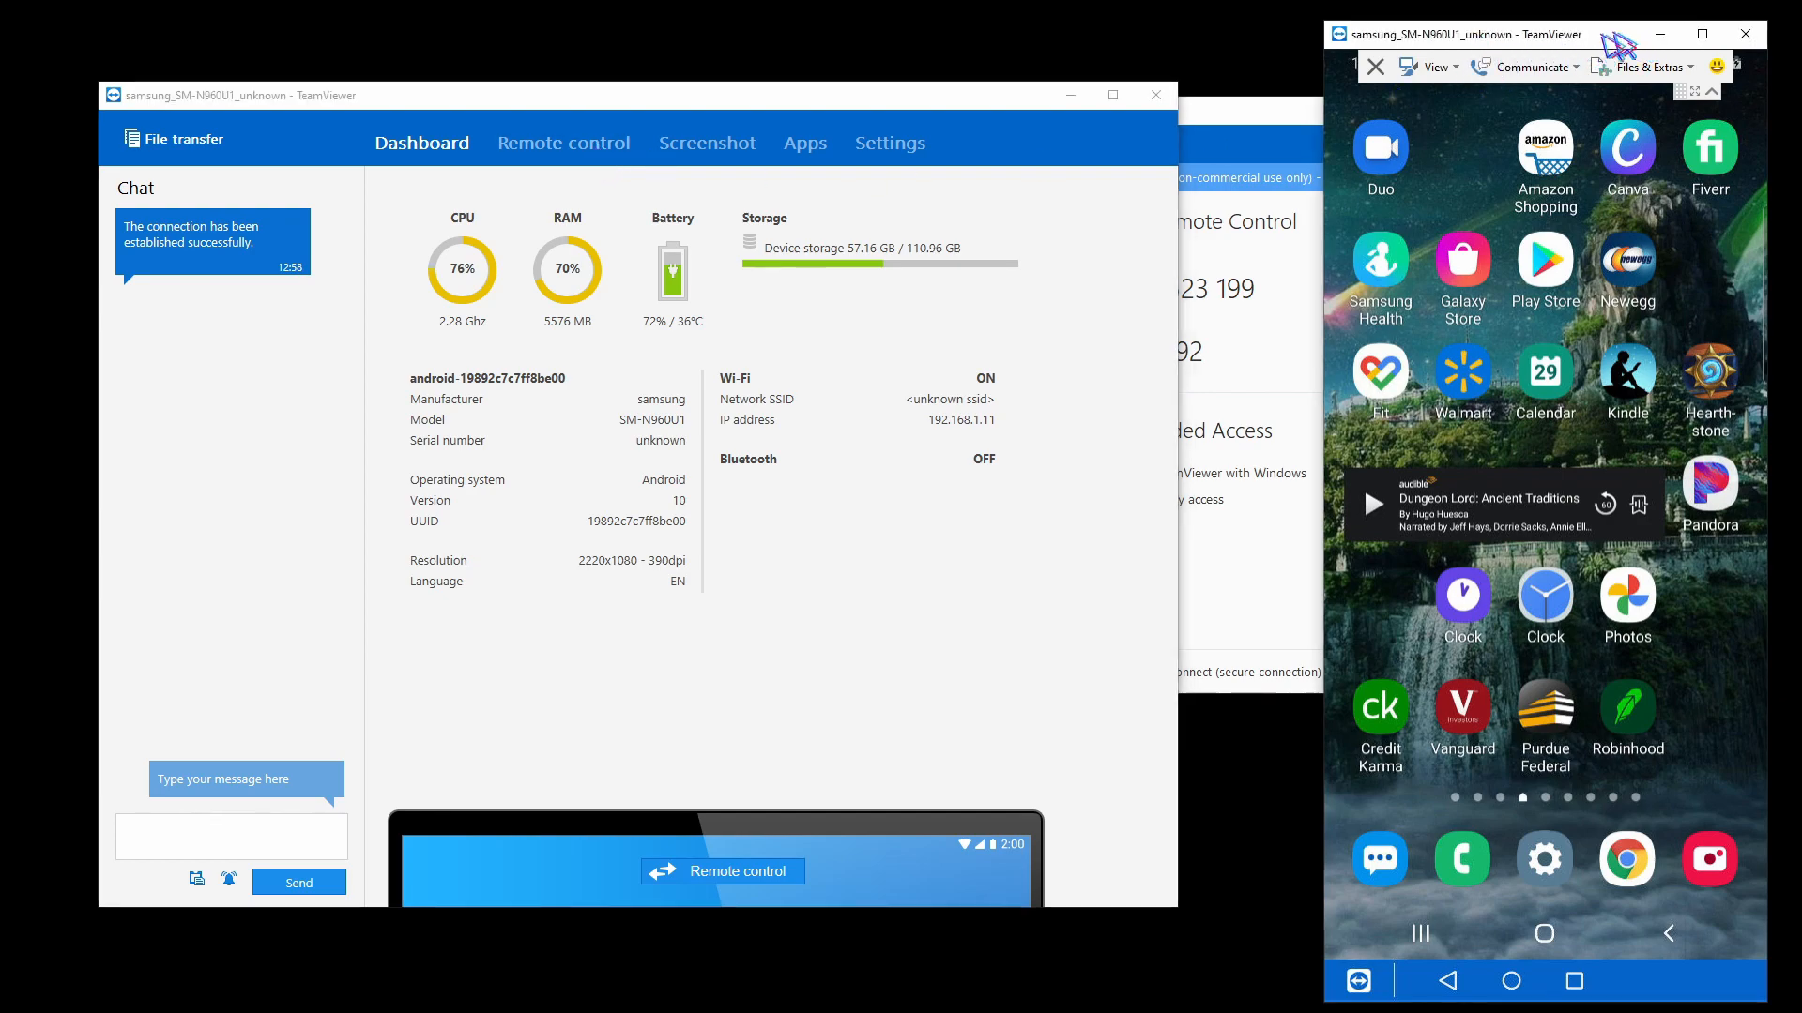
pyautogui.moveTo(1616, 36); pyautogui.dragTo(1090, 41)
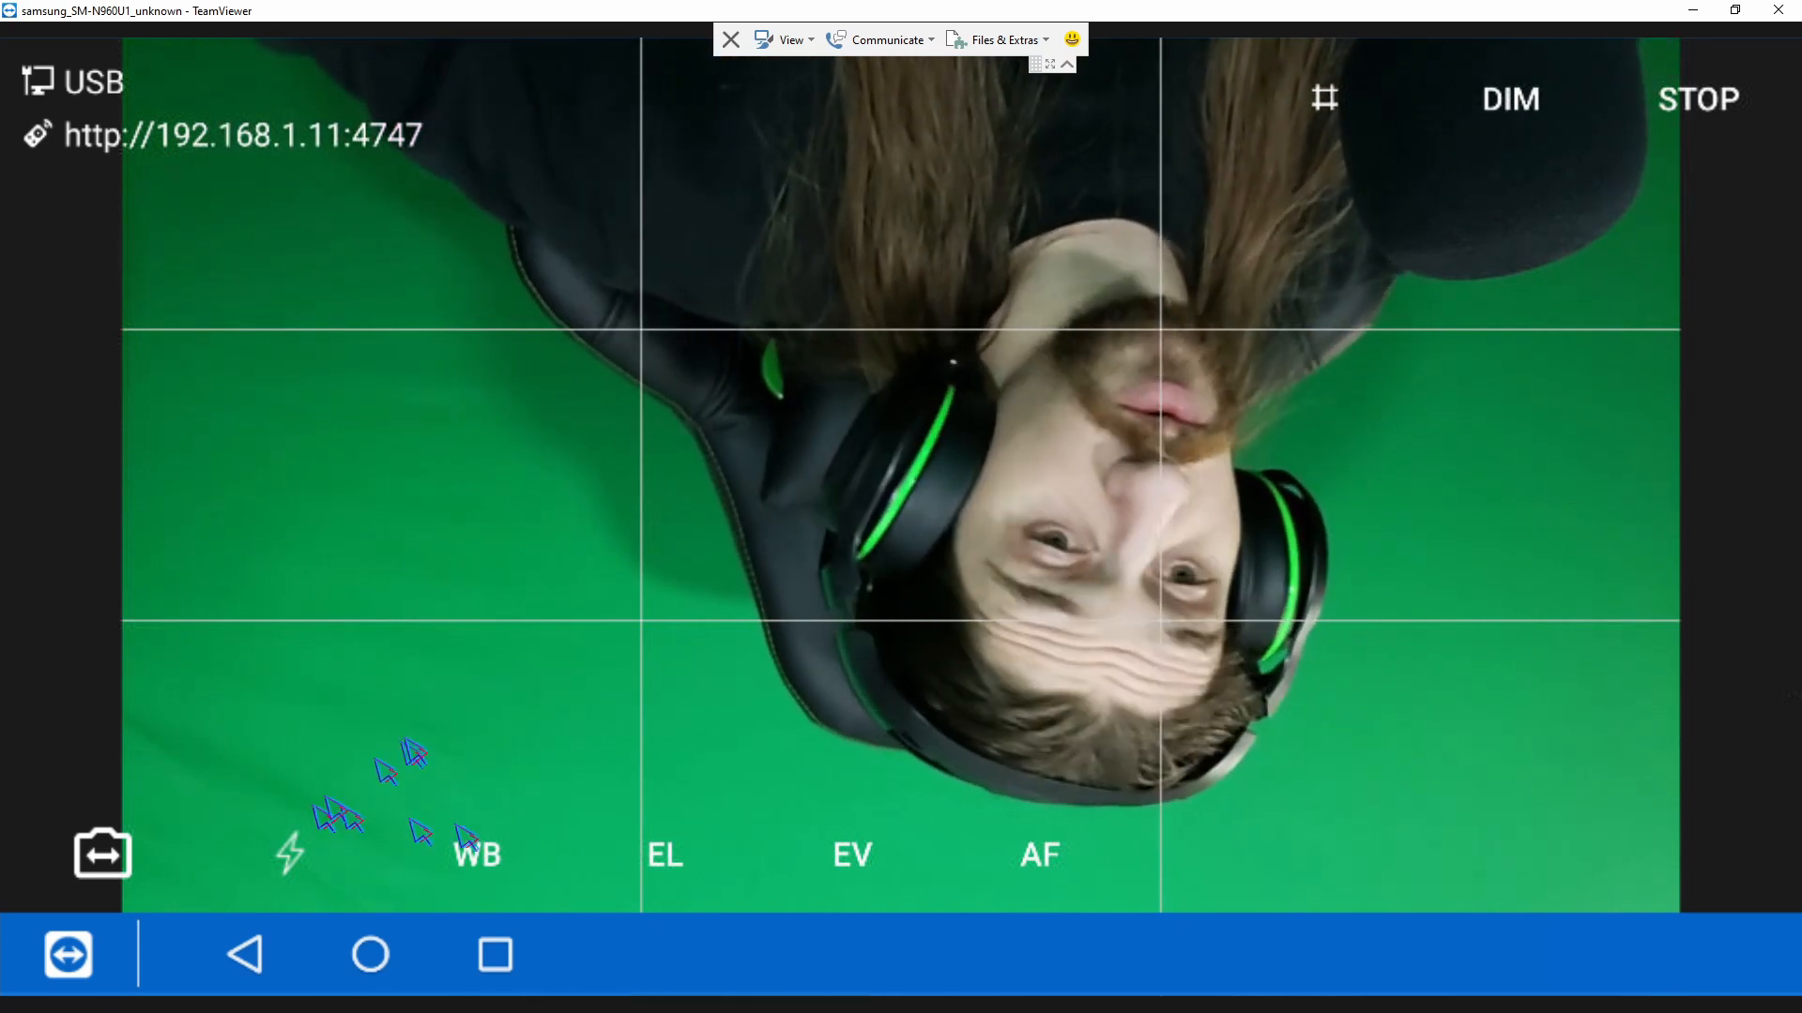
# Try the flash and set the DroidCam OBS auto focus to Manual (tap) through the remote phone view.
pyautogui.click(290, 853)
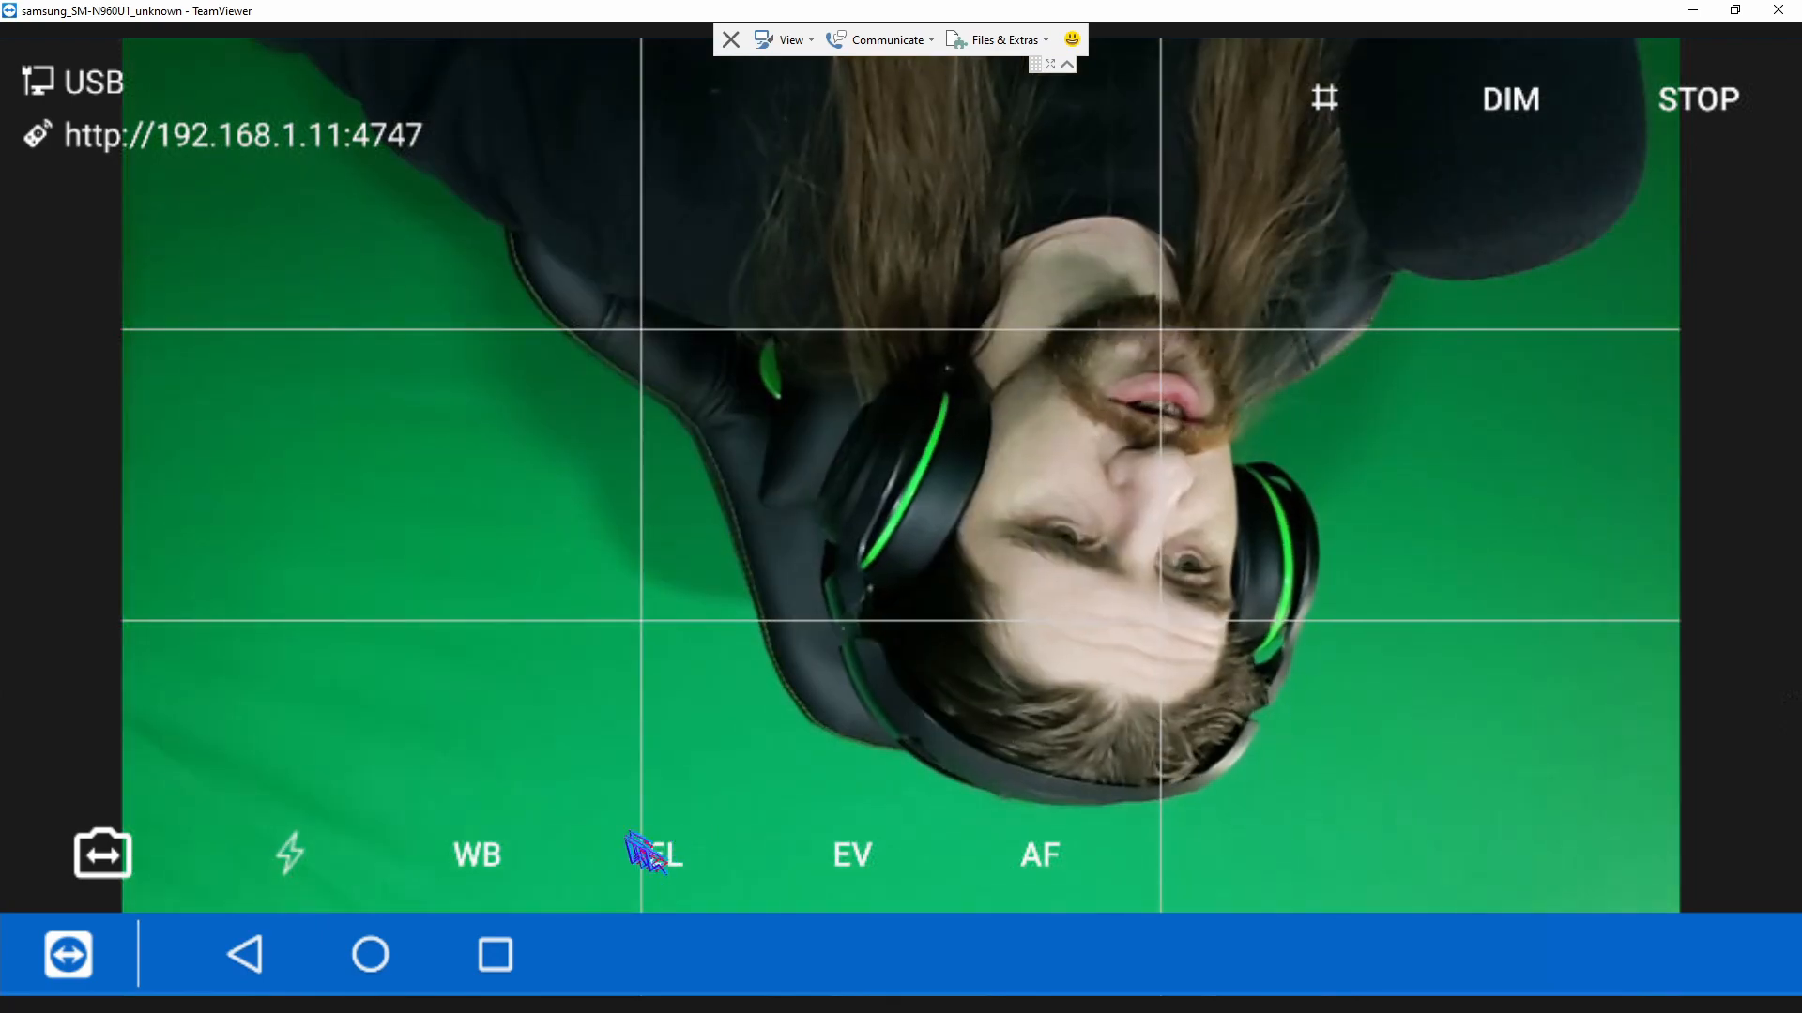
pyautogui.click(1041, 857)
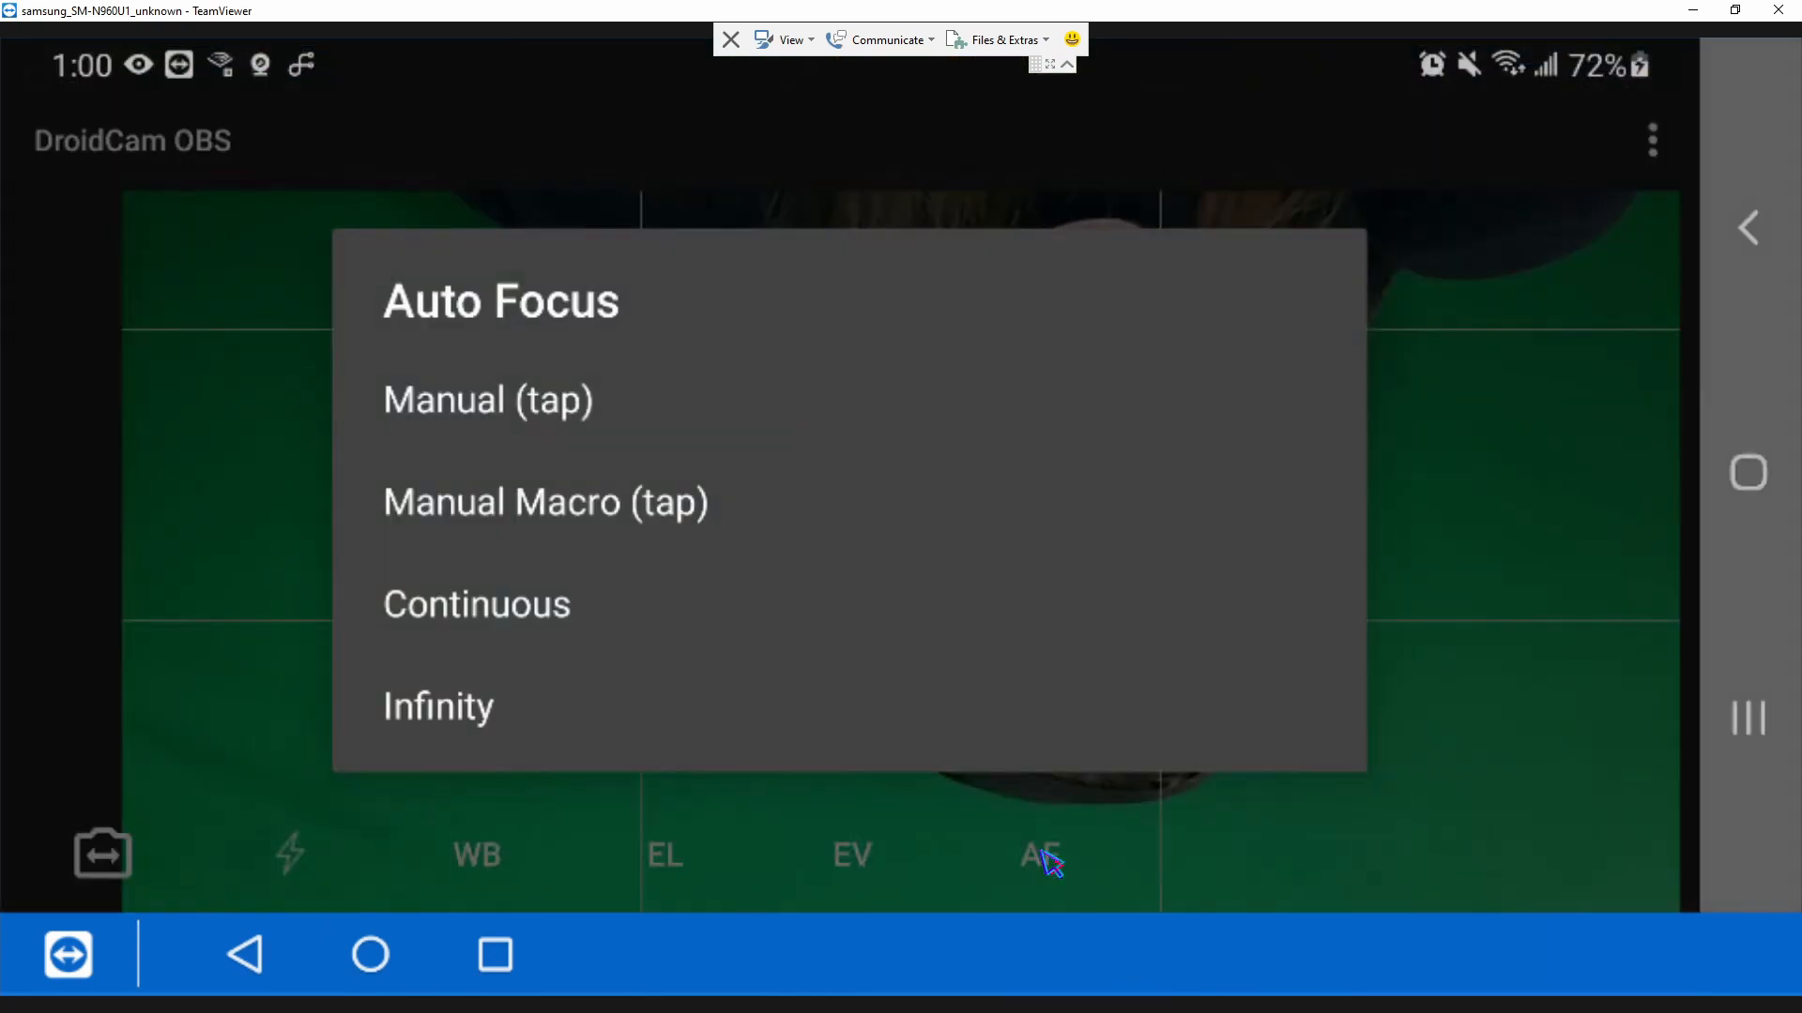
pyautogui.click(540, 409)
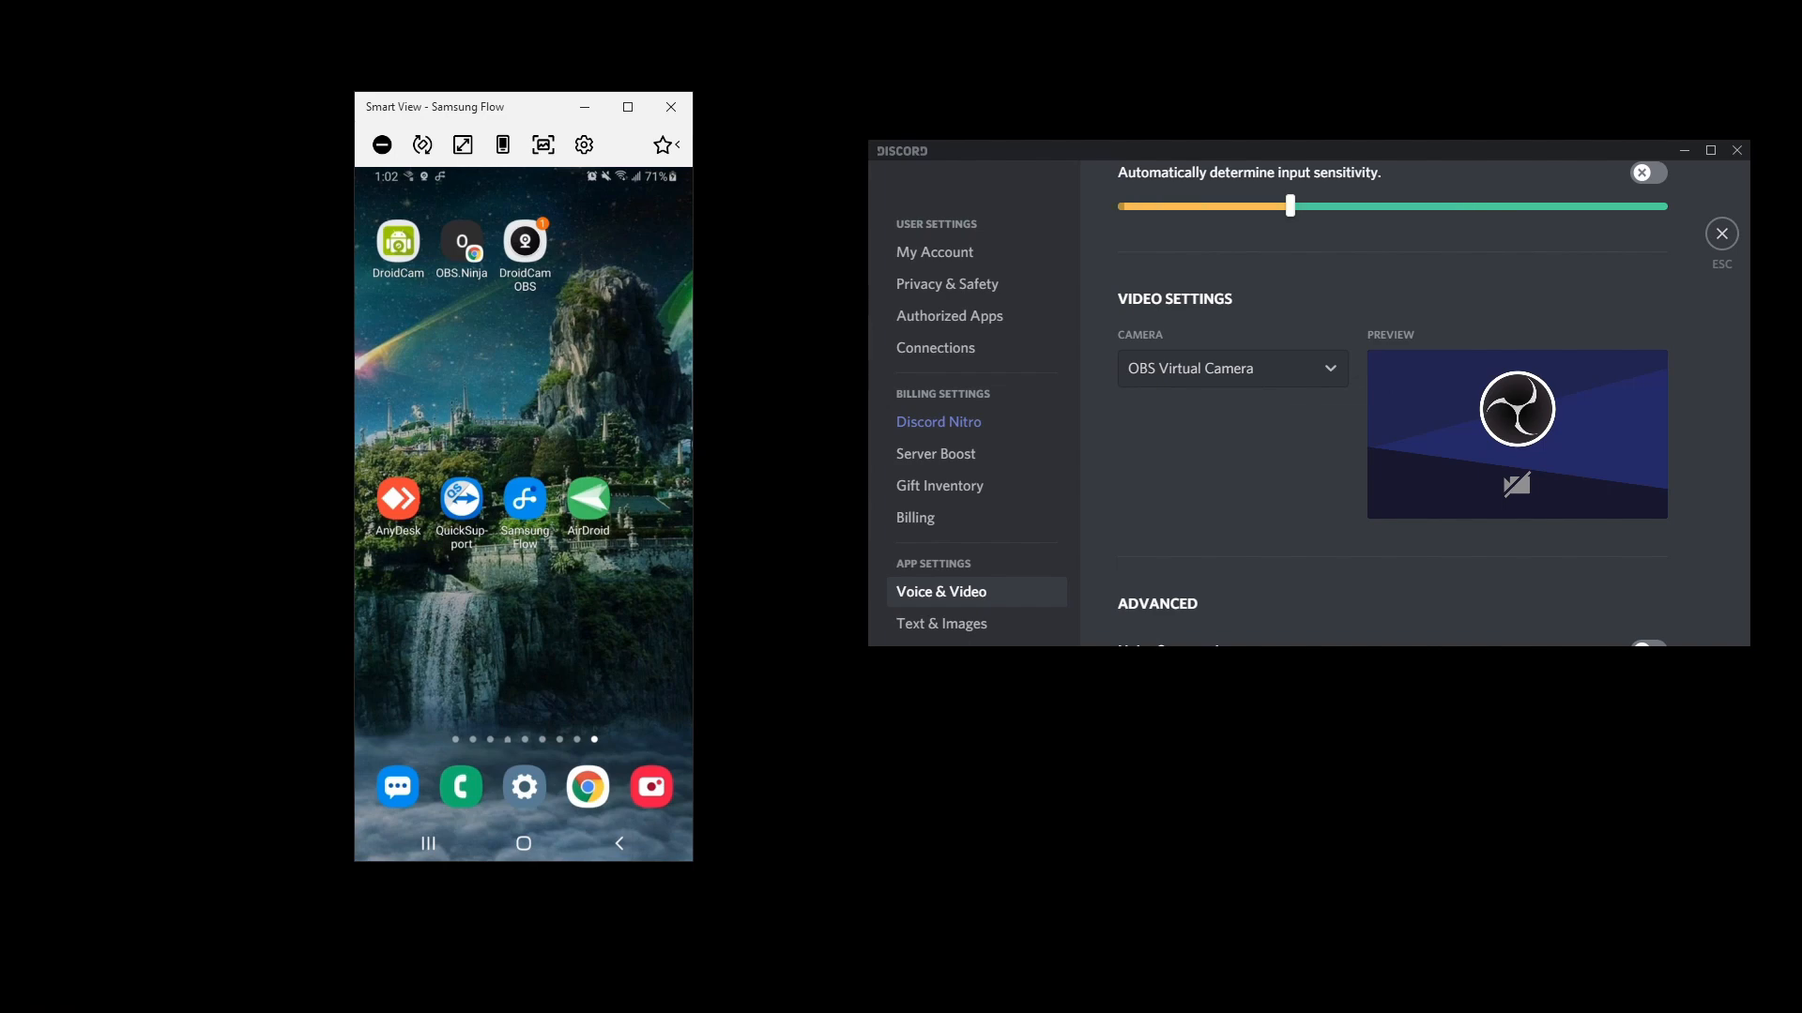
# Arrange the AnyDesk window beside the Smart View window of the phone.
pyautogui.moveTo(14, 267); pyautogui.dragTo(1061, 165)
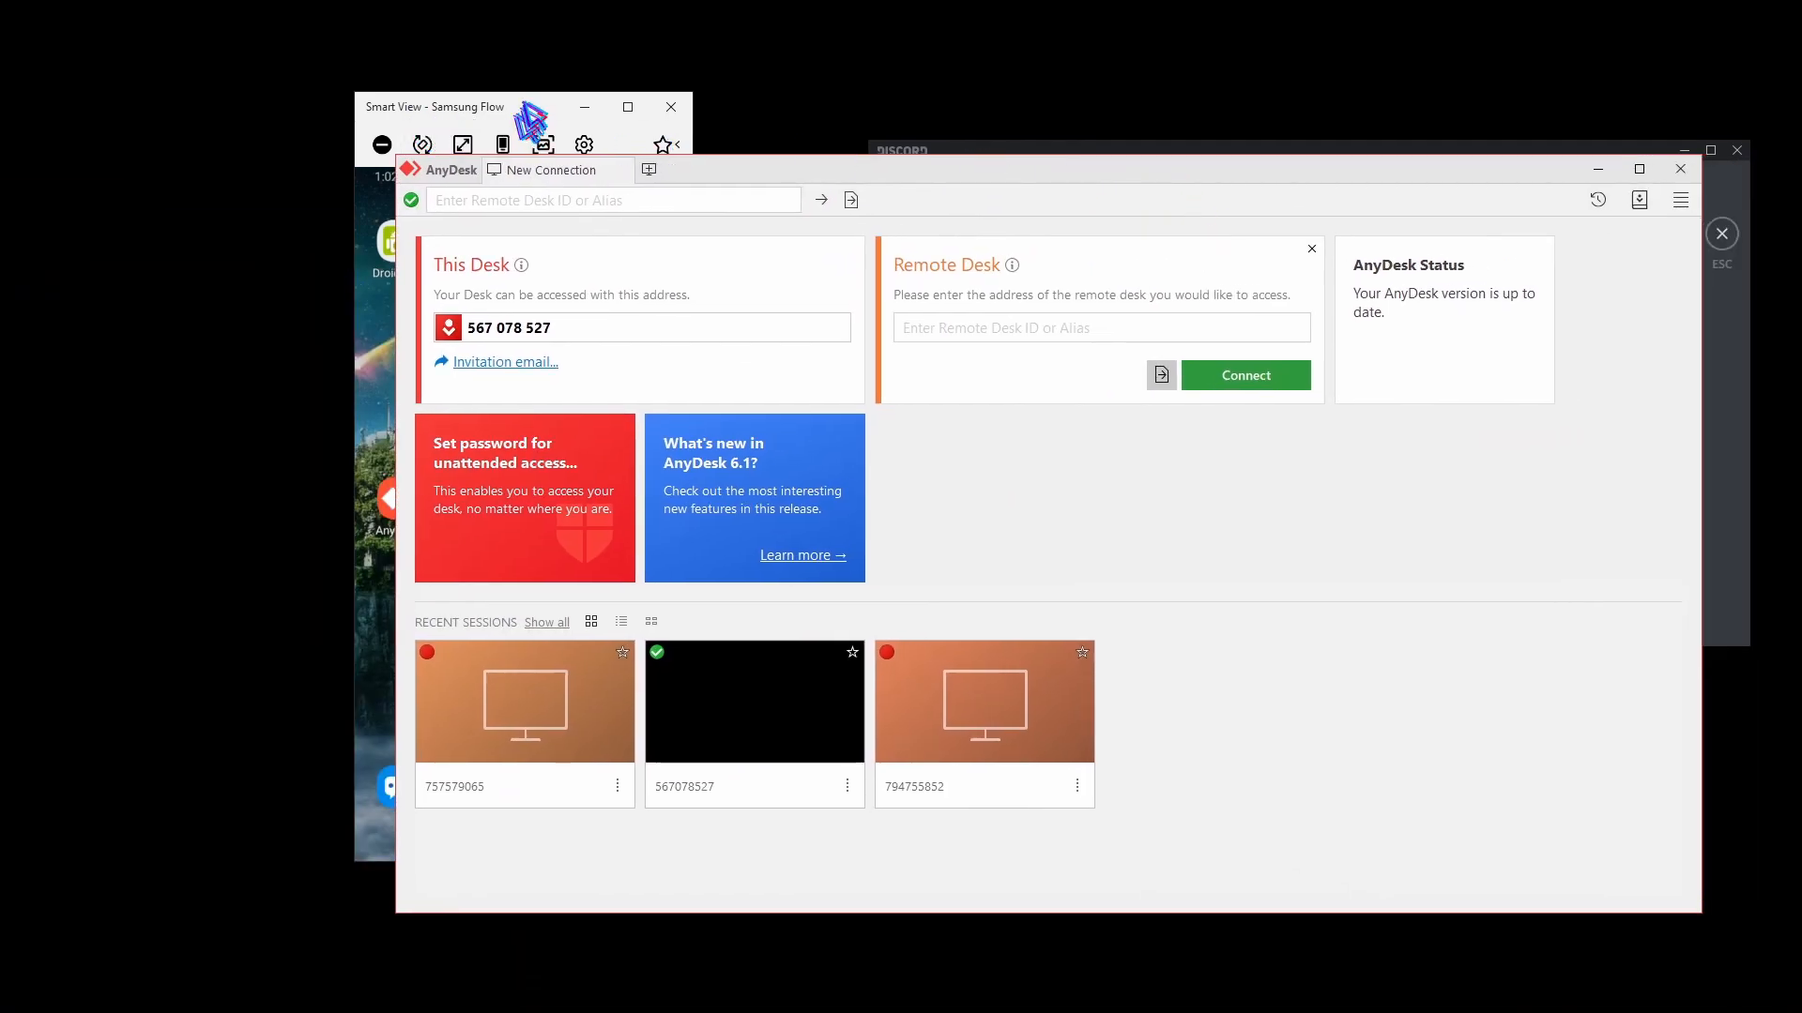
pyautogui.moveTo(522, 104); pyautogui.dragTo(230, 108)
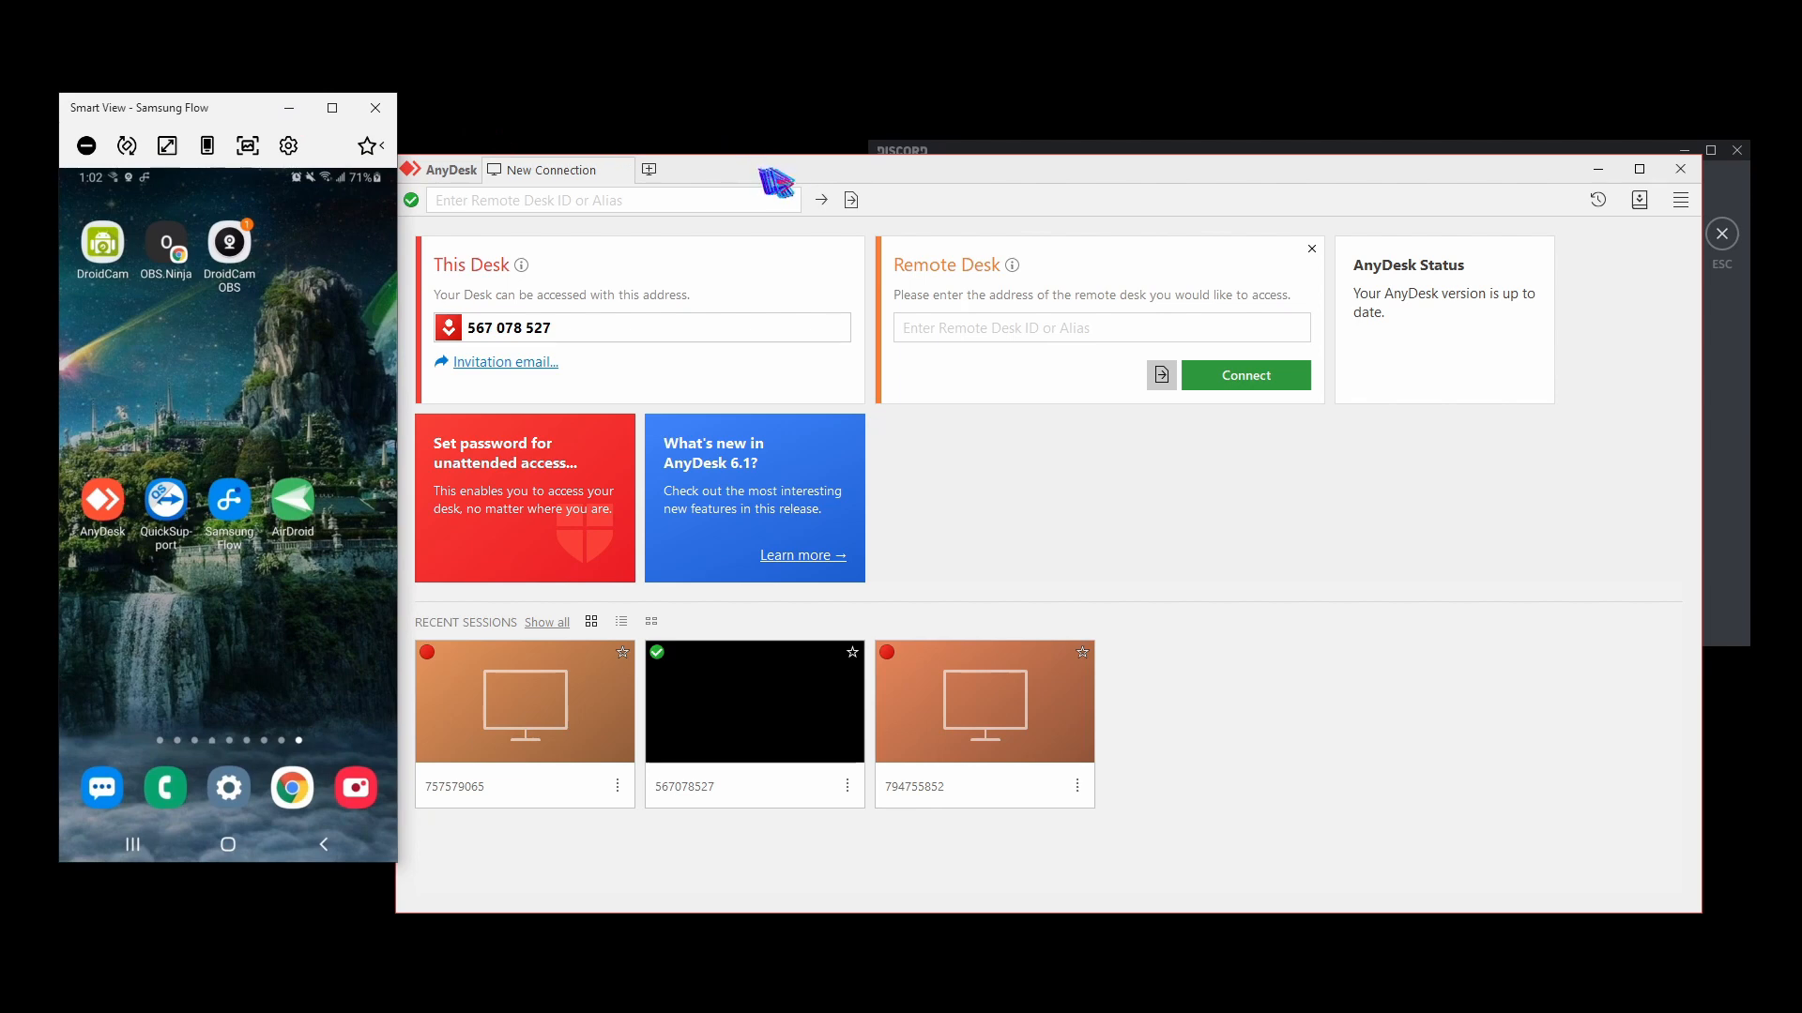
pyautogui.moveTo(776, 180); pyautogui.dragTo(841, 161)
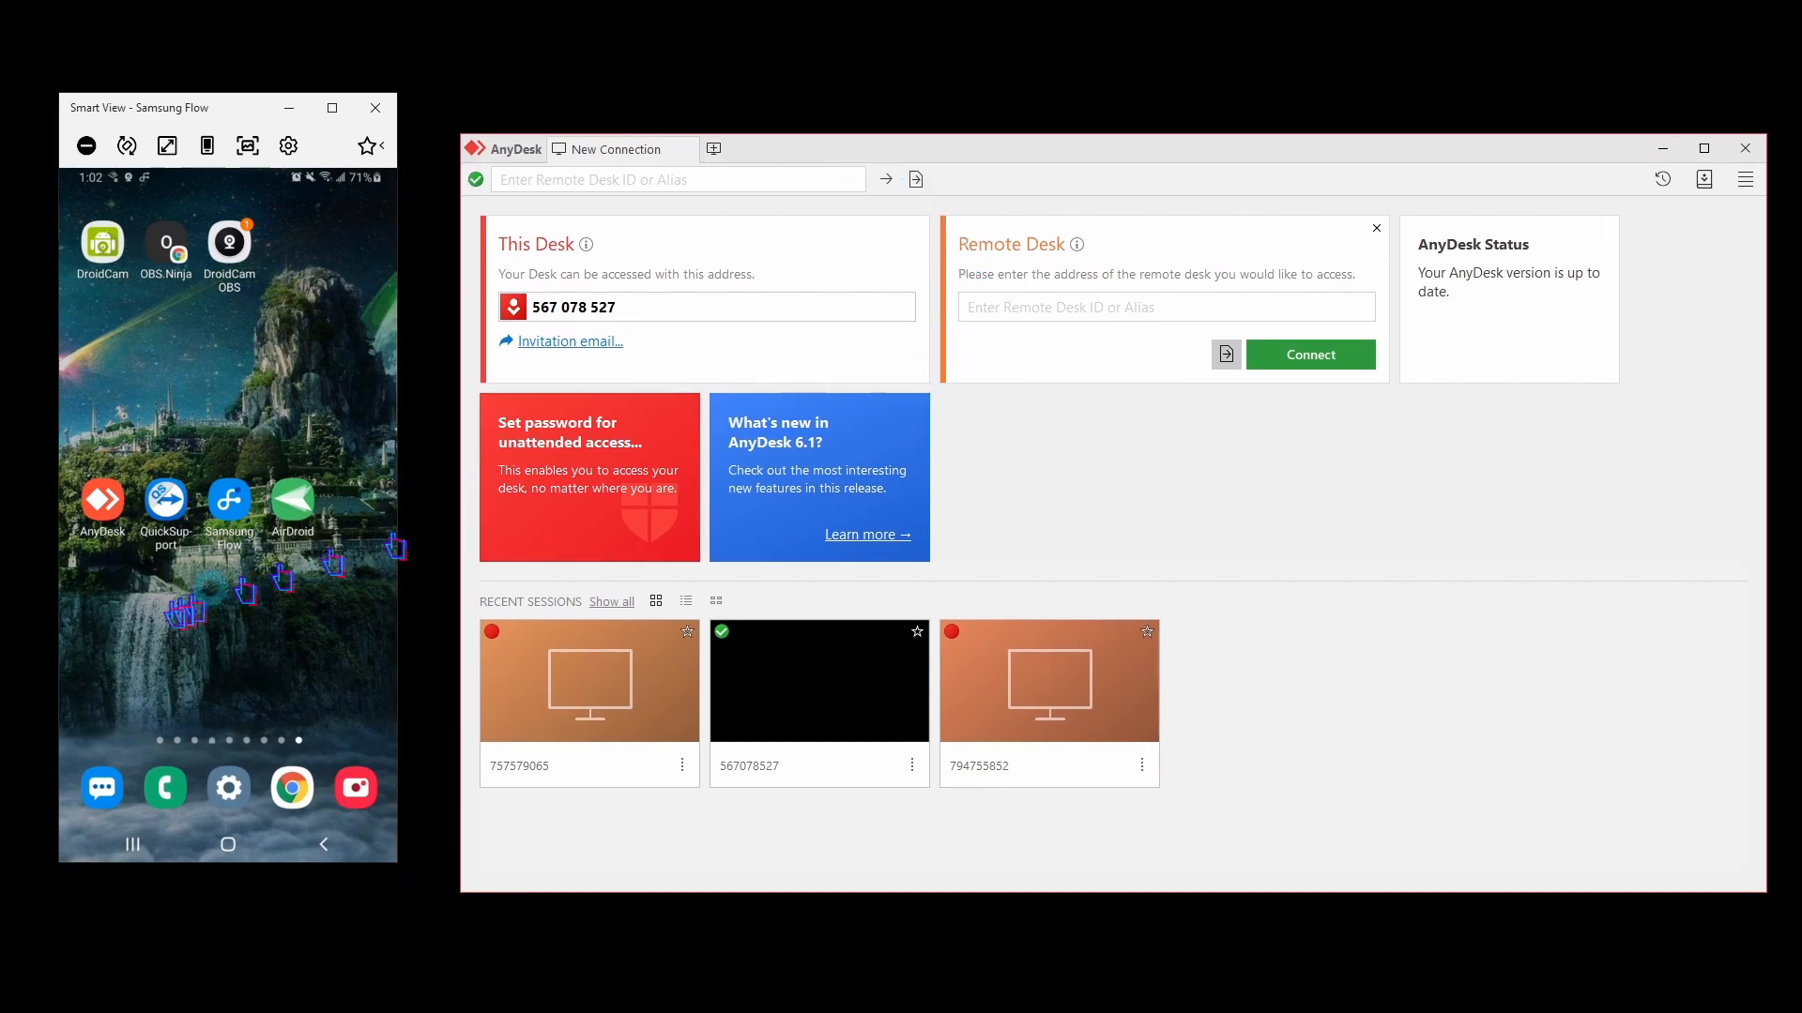
# Launch AnyDesk on the phone, dismiss the battery notice, and connect to the phone's AnyDesk address from the desktop AnyDesk.
pyautogui.click(103, 511)
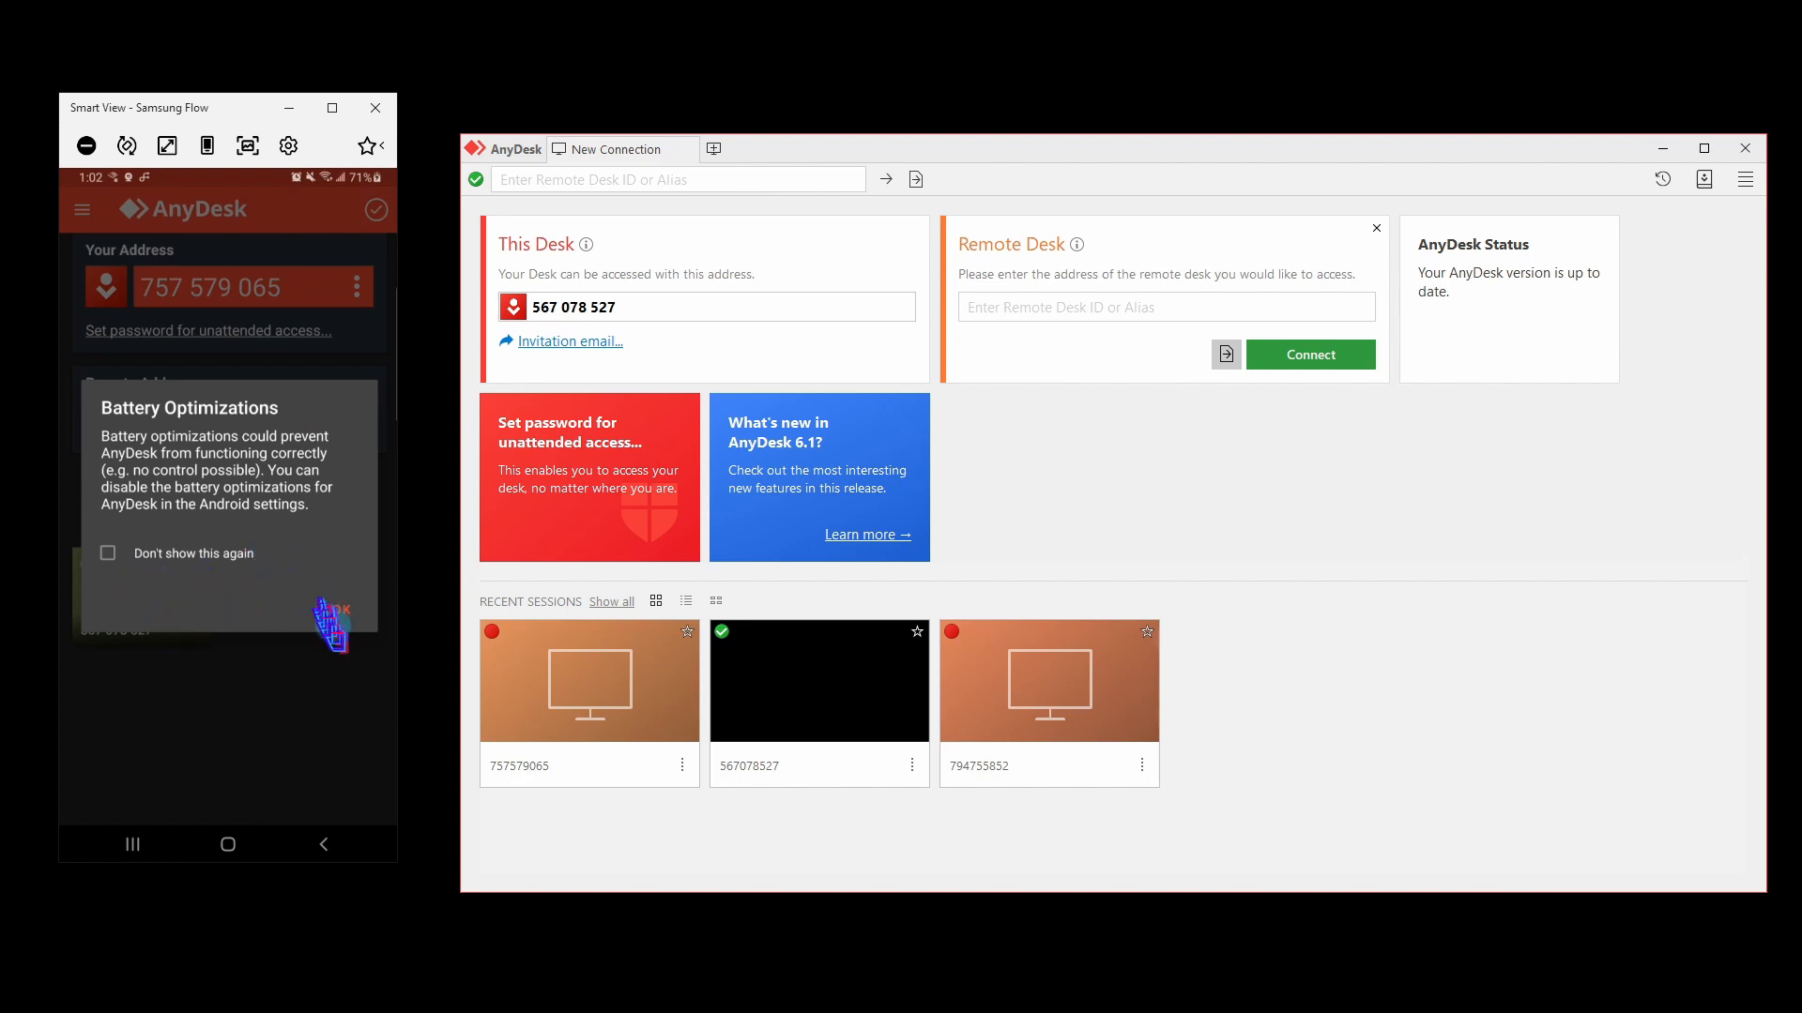
pyautogui.click(345, 617)
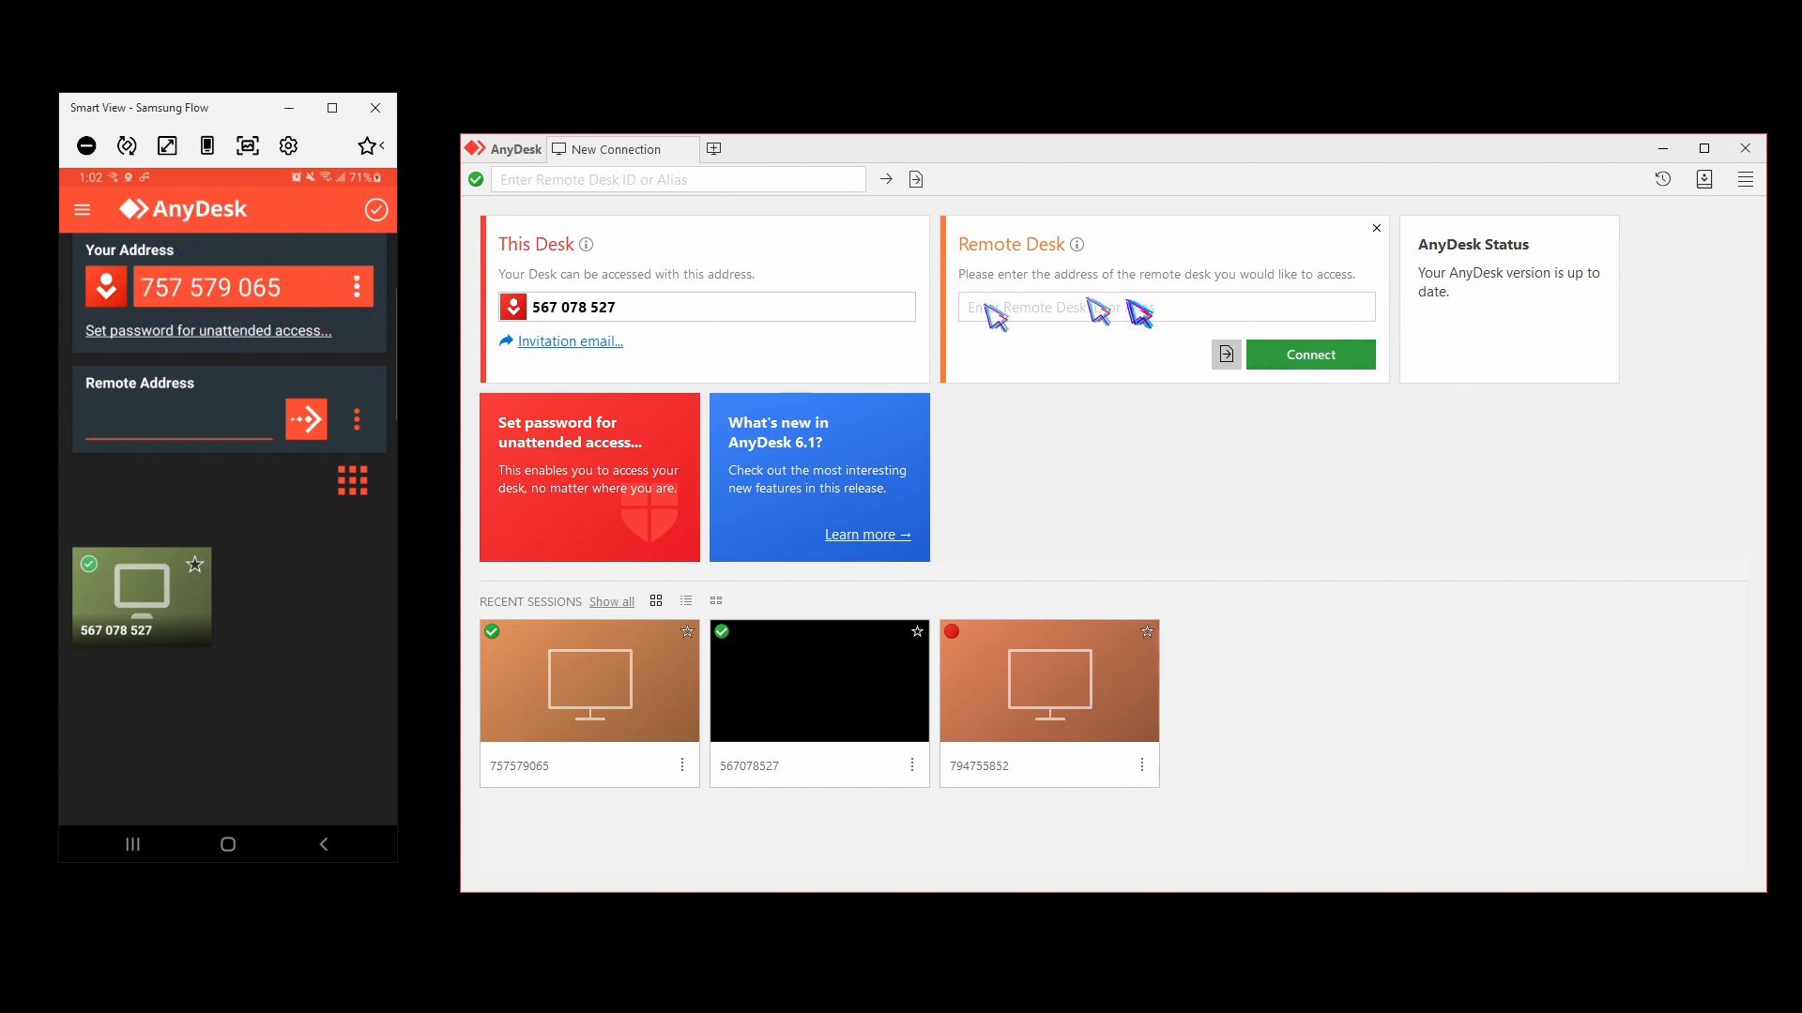
pyautogui.click(1051, 310)
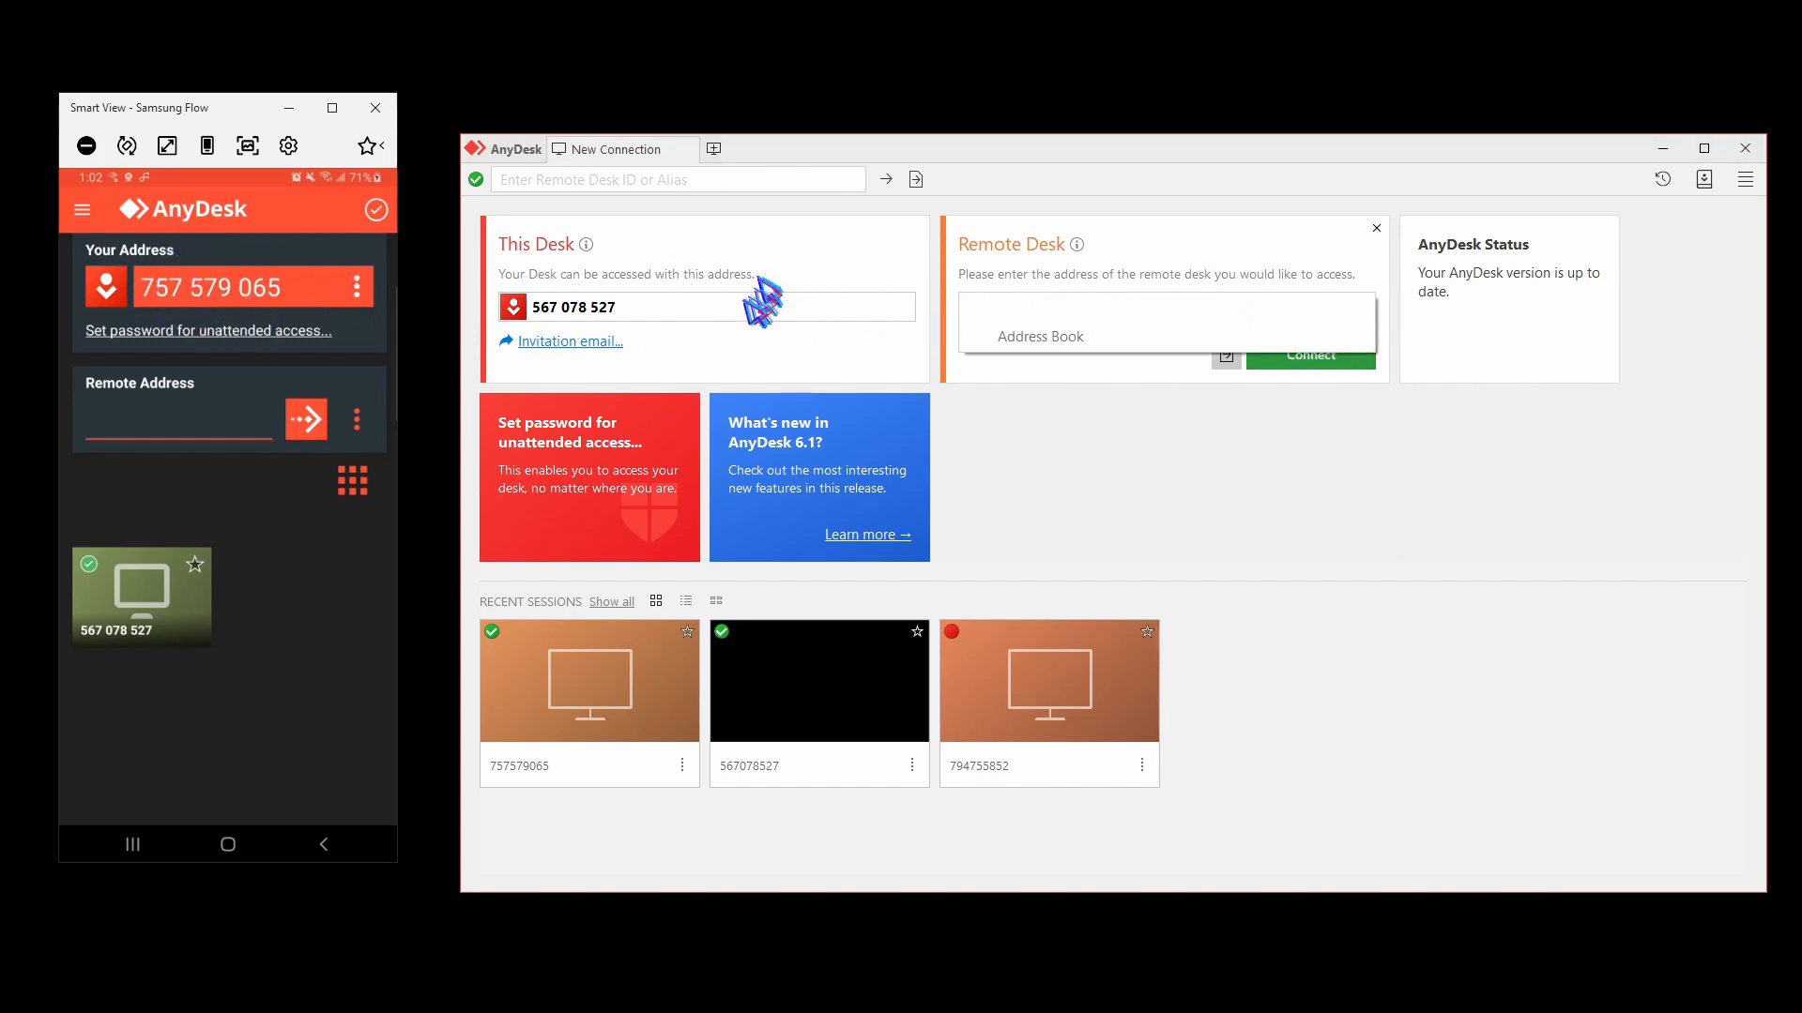
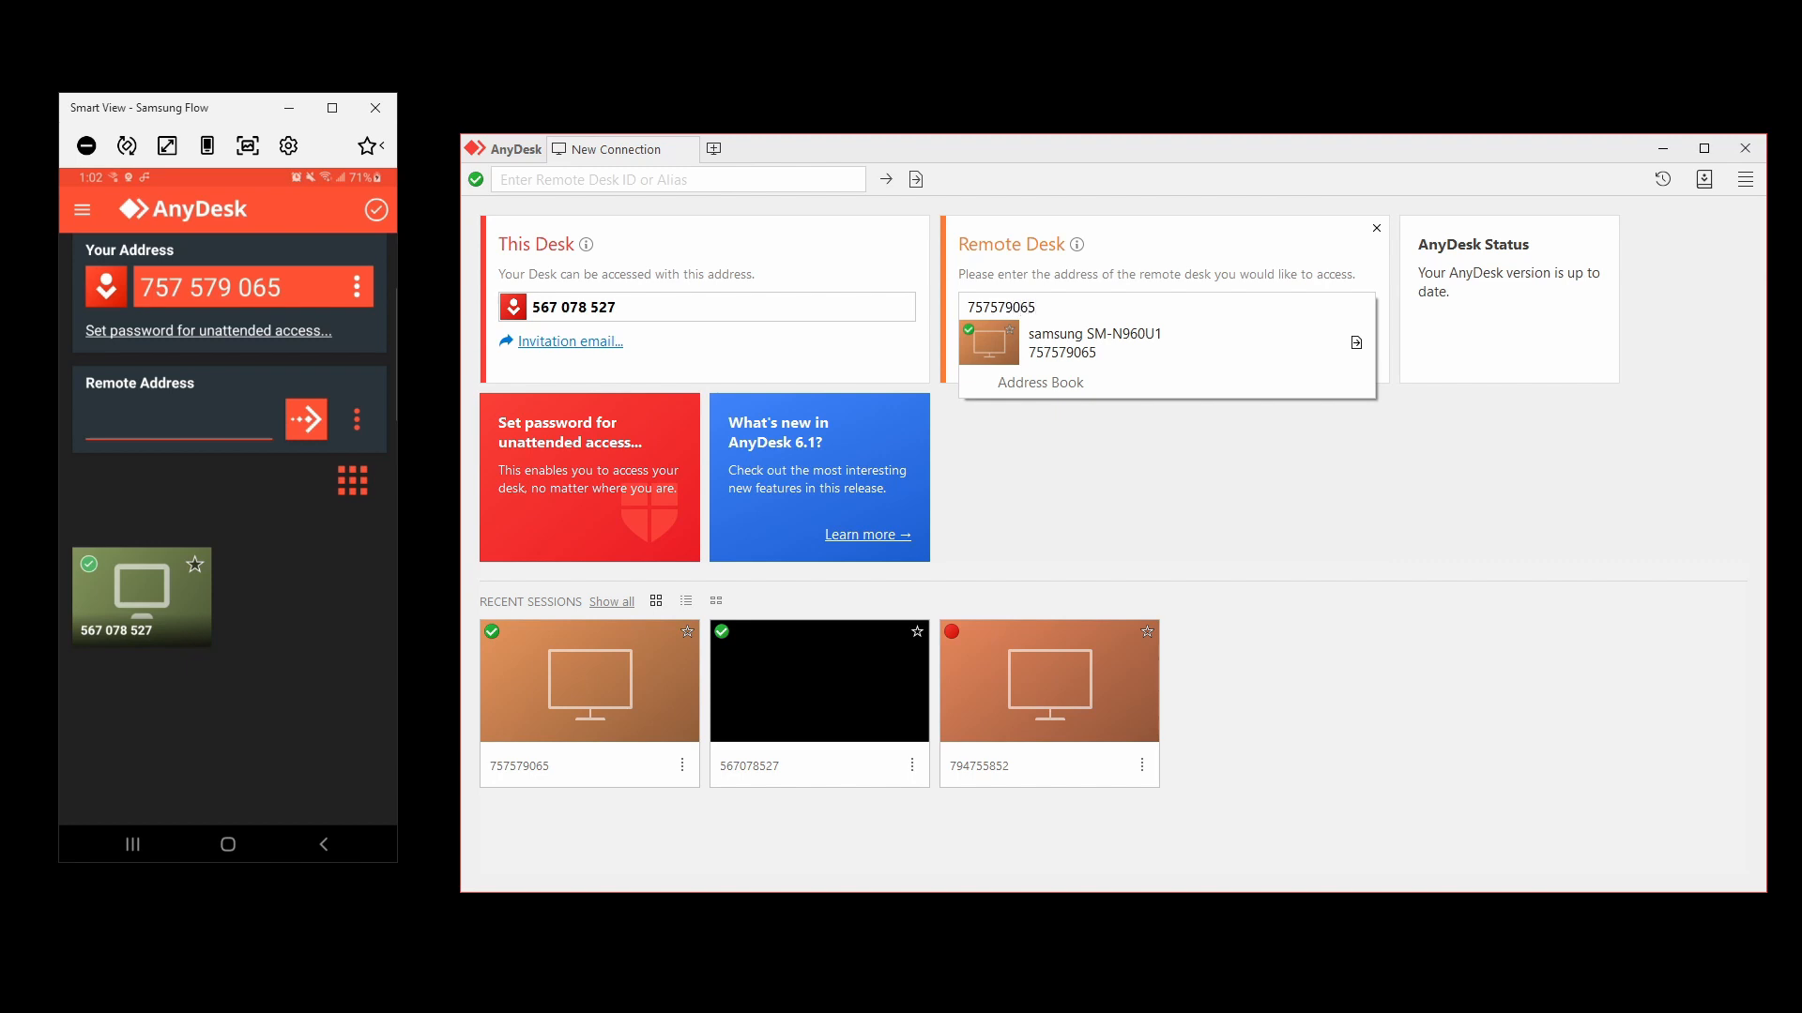
pyautogui.press('Return')
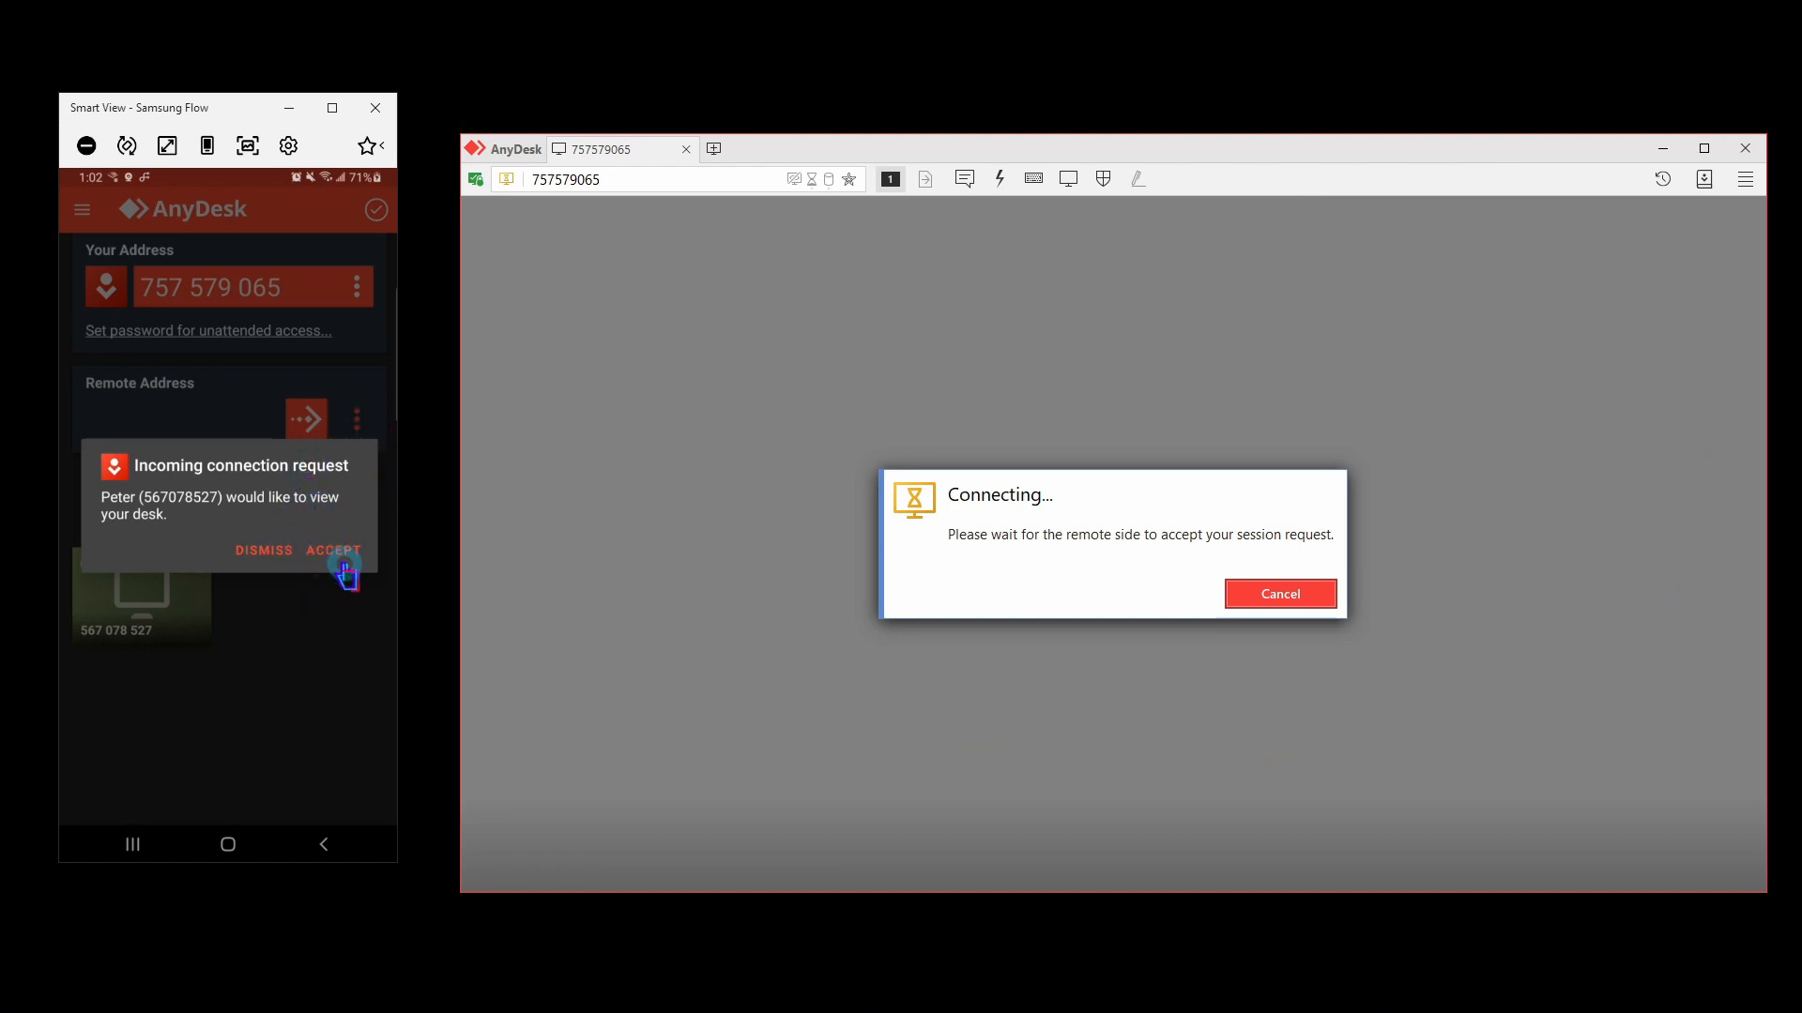
# Accept the incoming connection and screen casting on the phone, then return the remote phone to its home screen.
pyautogui.click(344, 553)
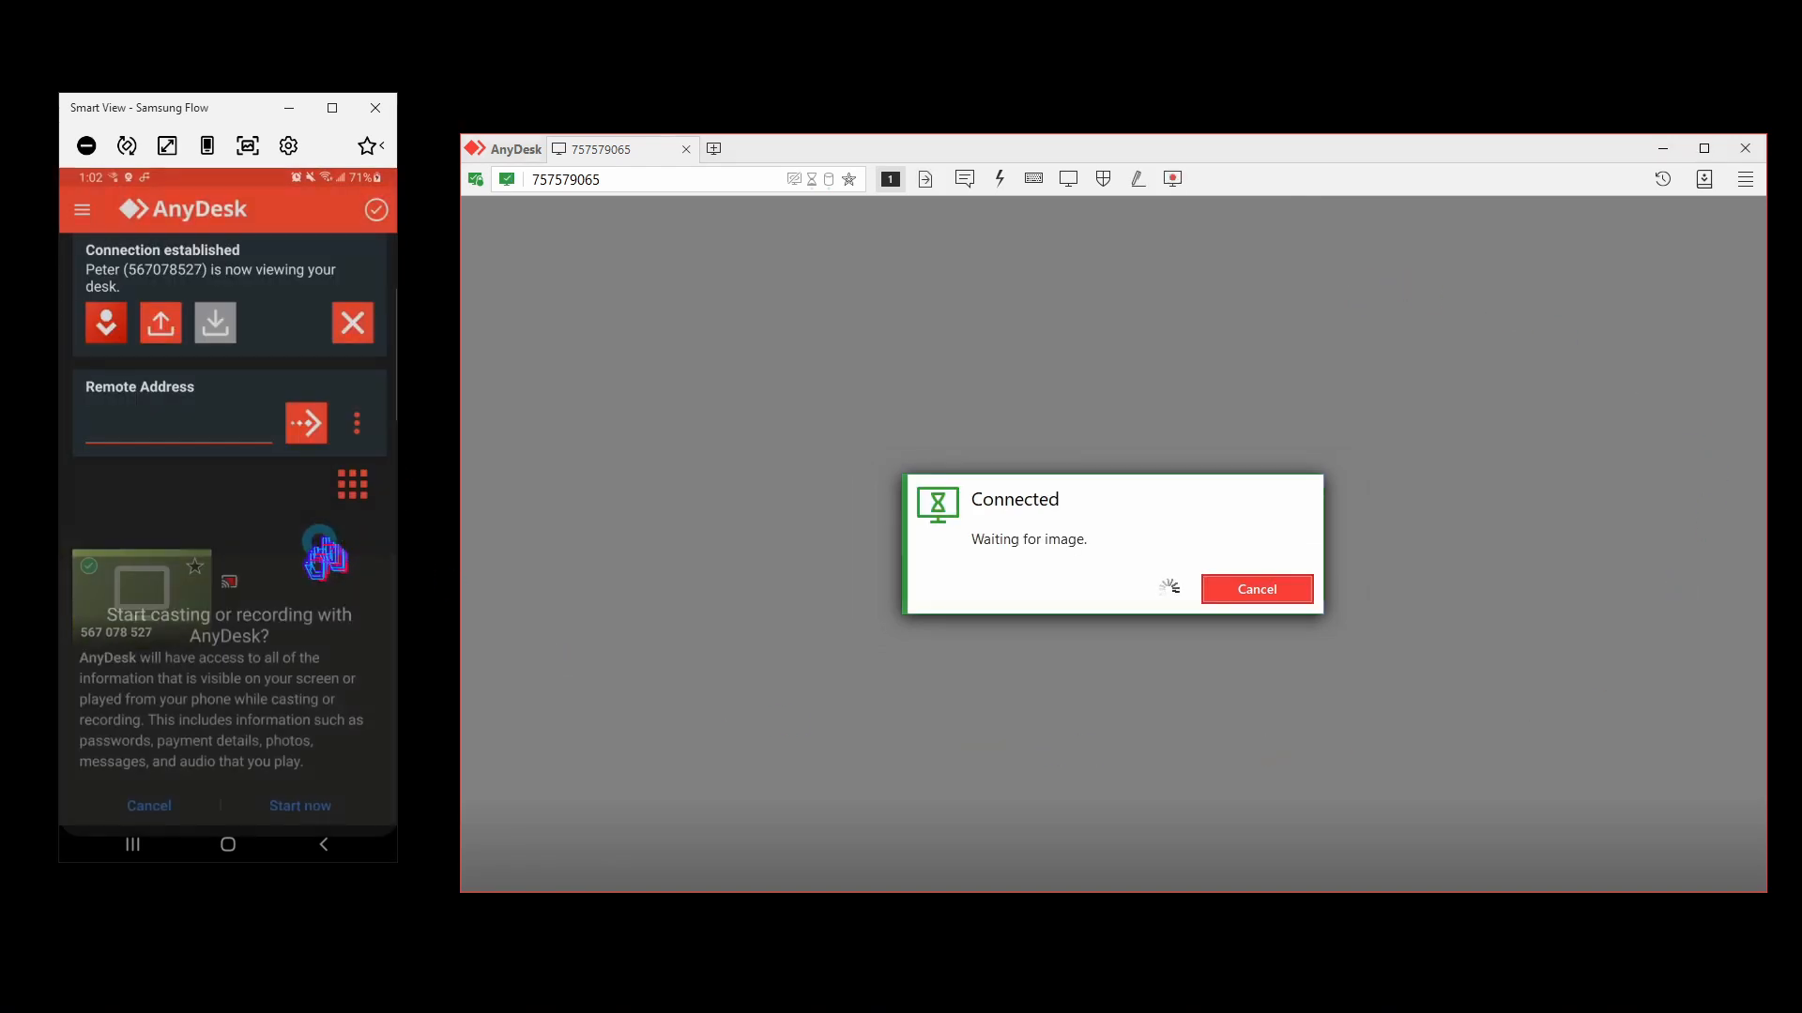
pyautogui.click(301, 781)
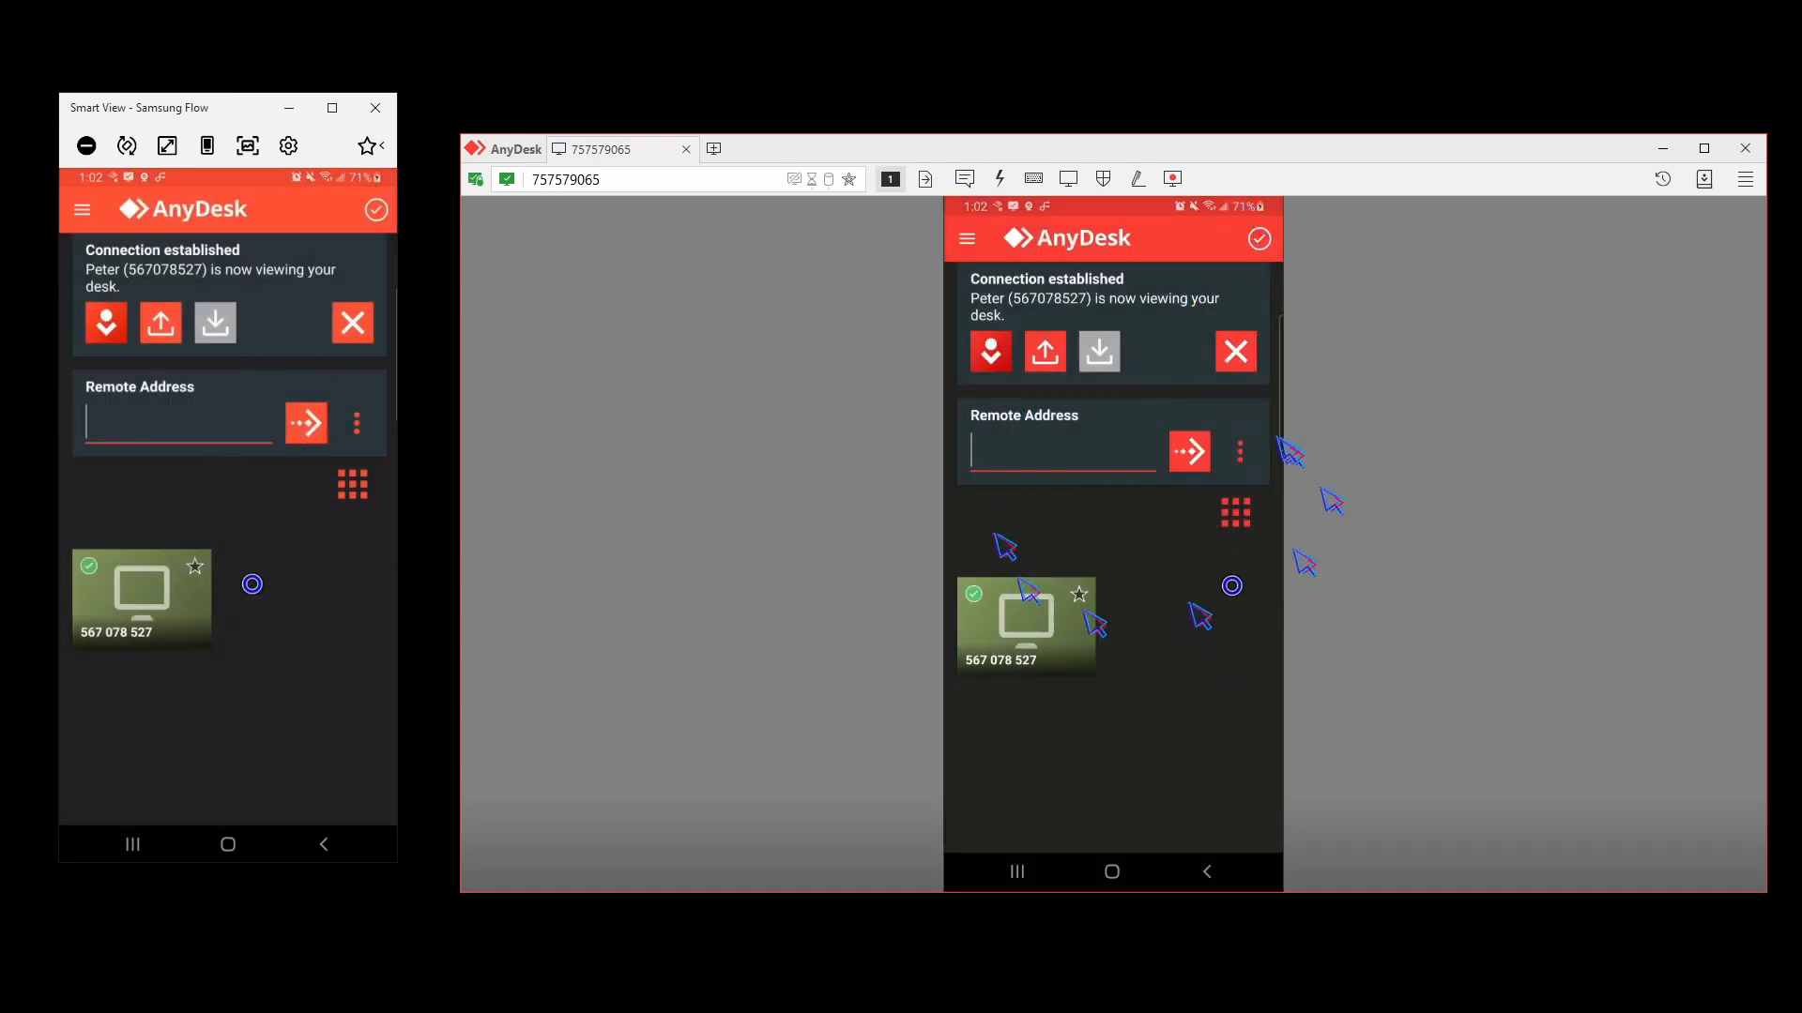
pyautogui.click(1061, 492)
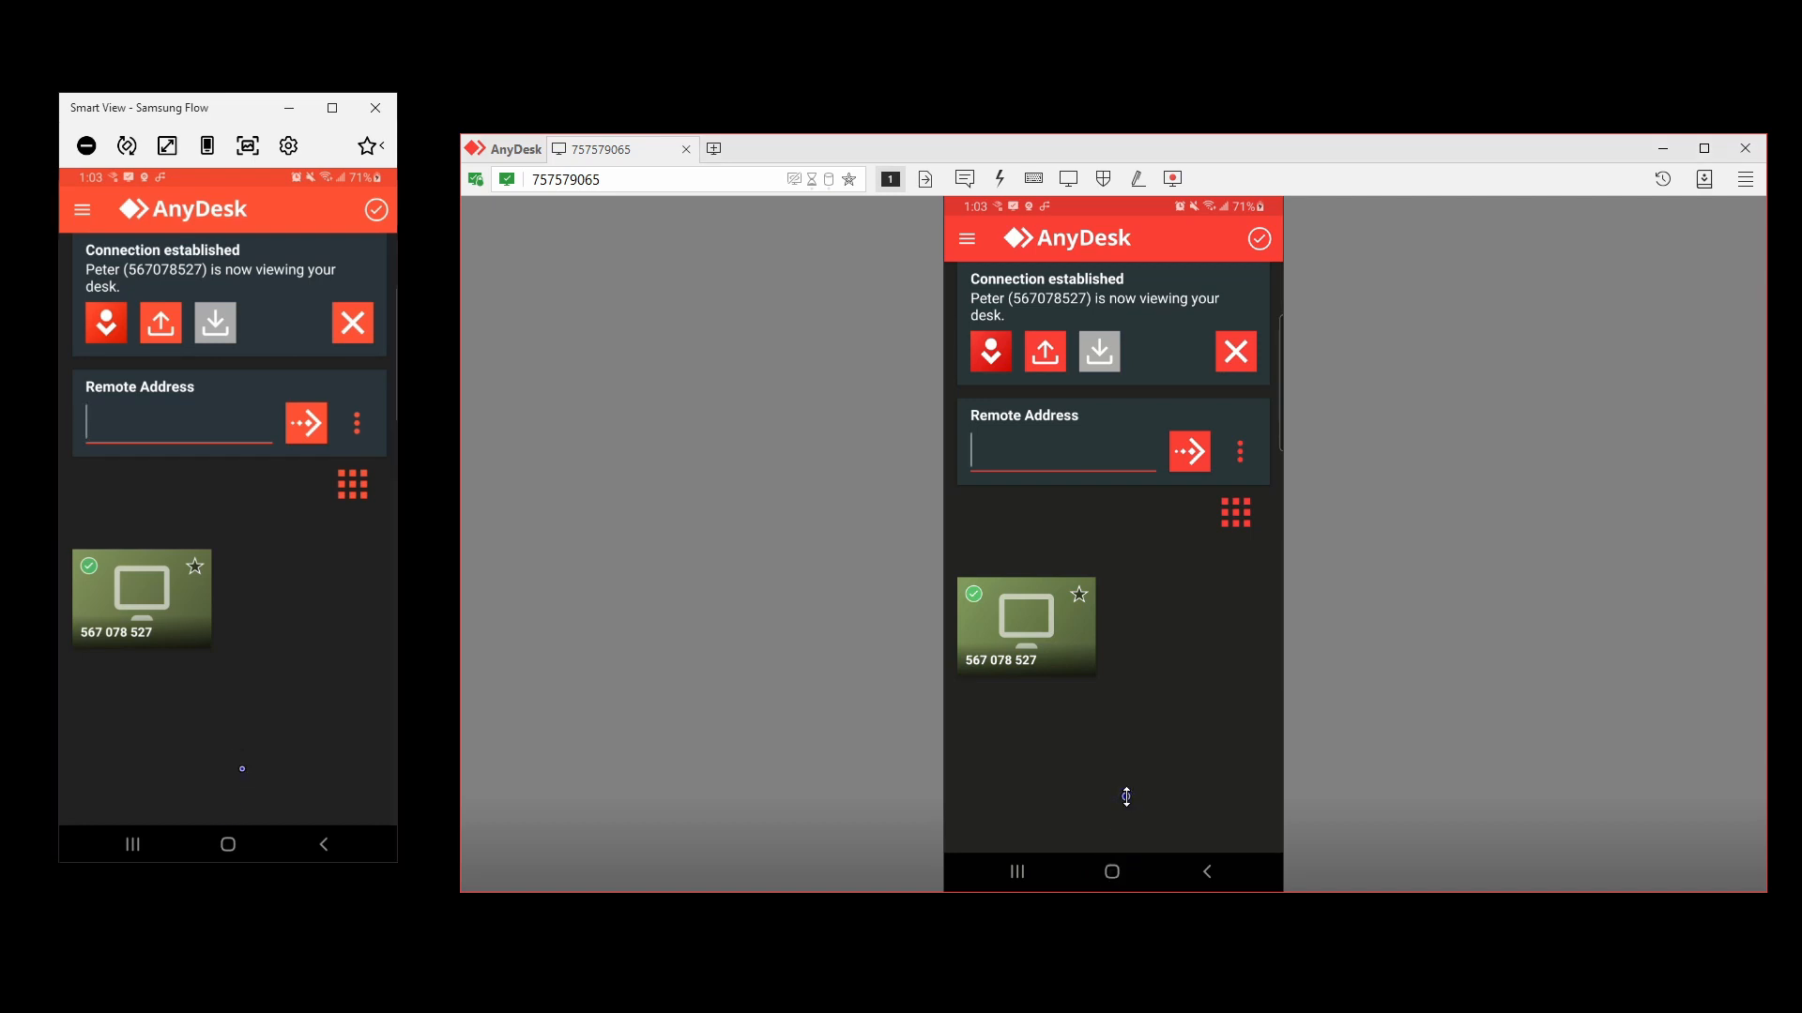
pyautogui.click(1111, 871)
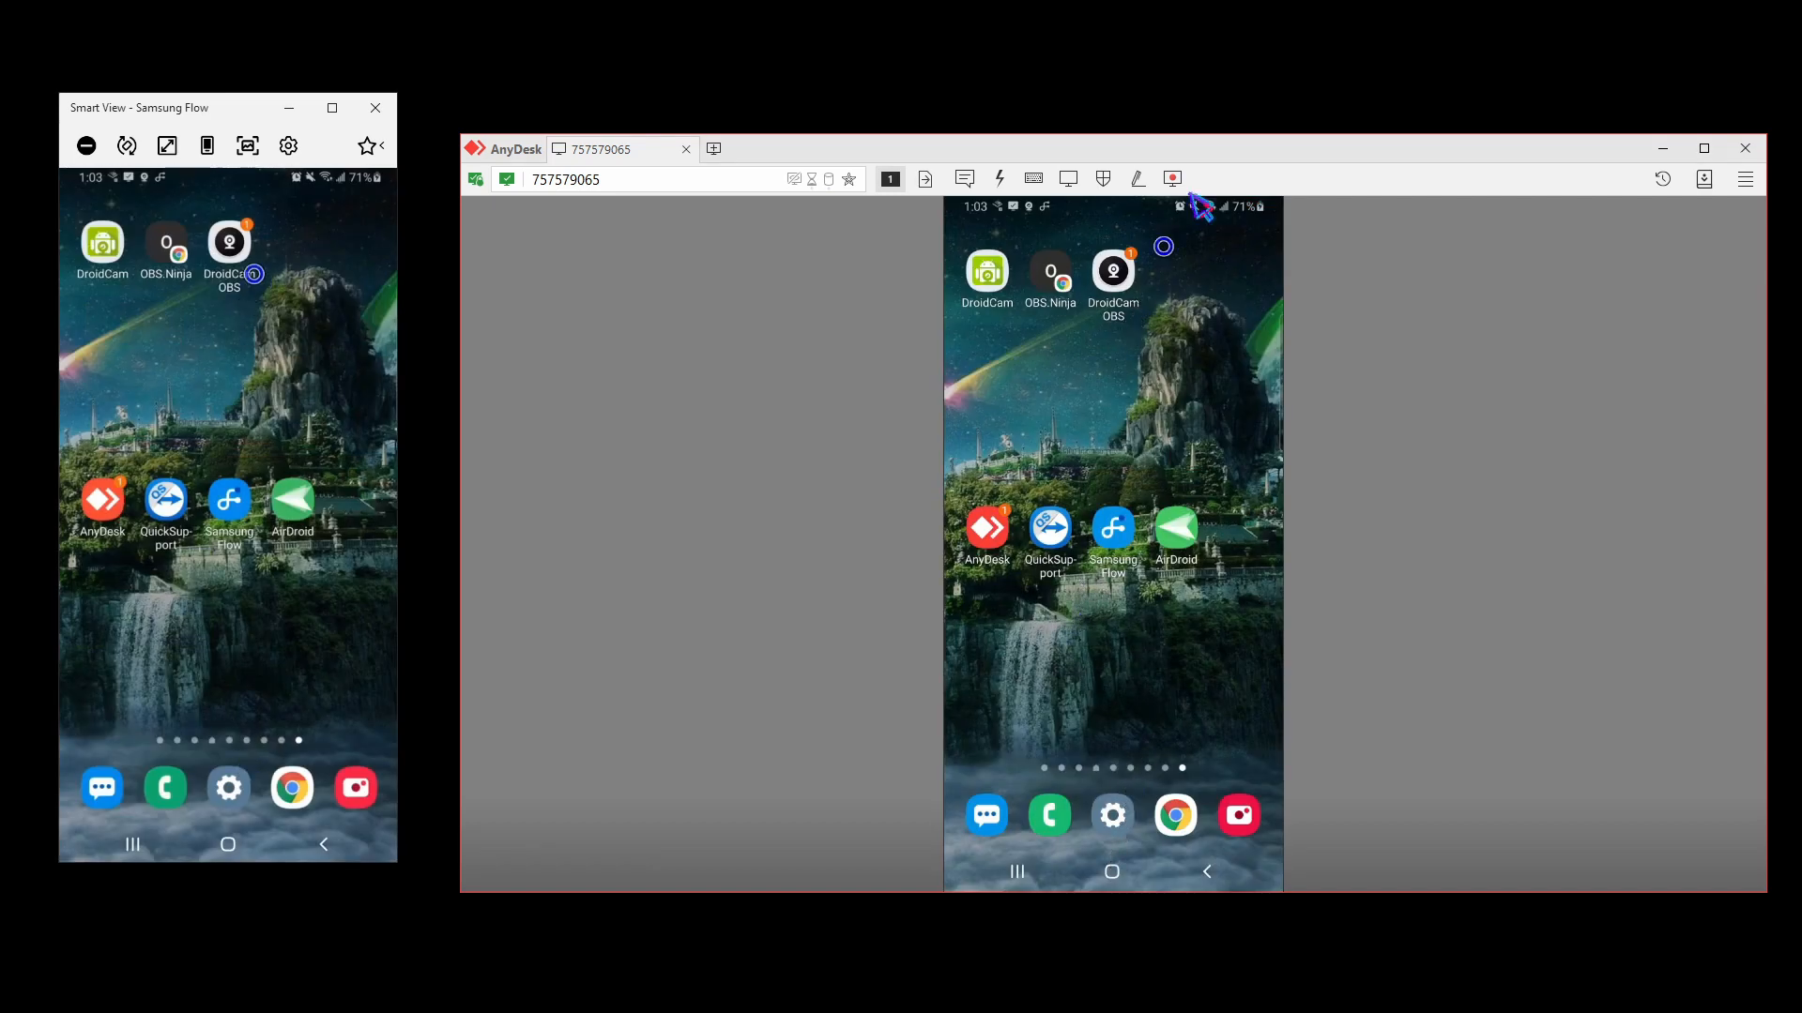
# Open DroidCam OBS from the phone's notification panel through the AnyDesk remote view.
pyautogui.moveTo(1231, 148); pyautogui.dragTo(1258, 53)
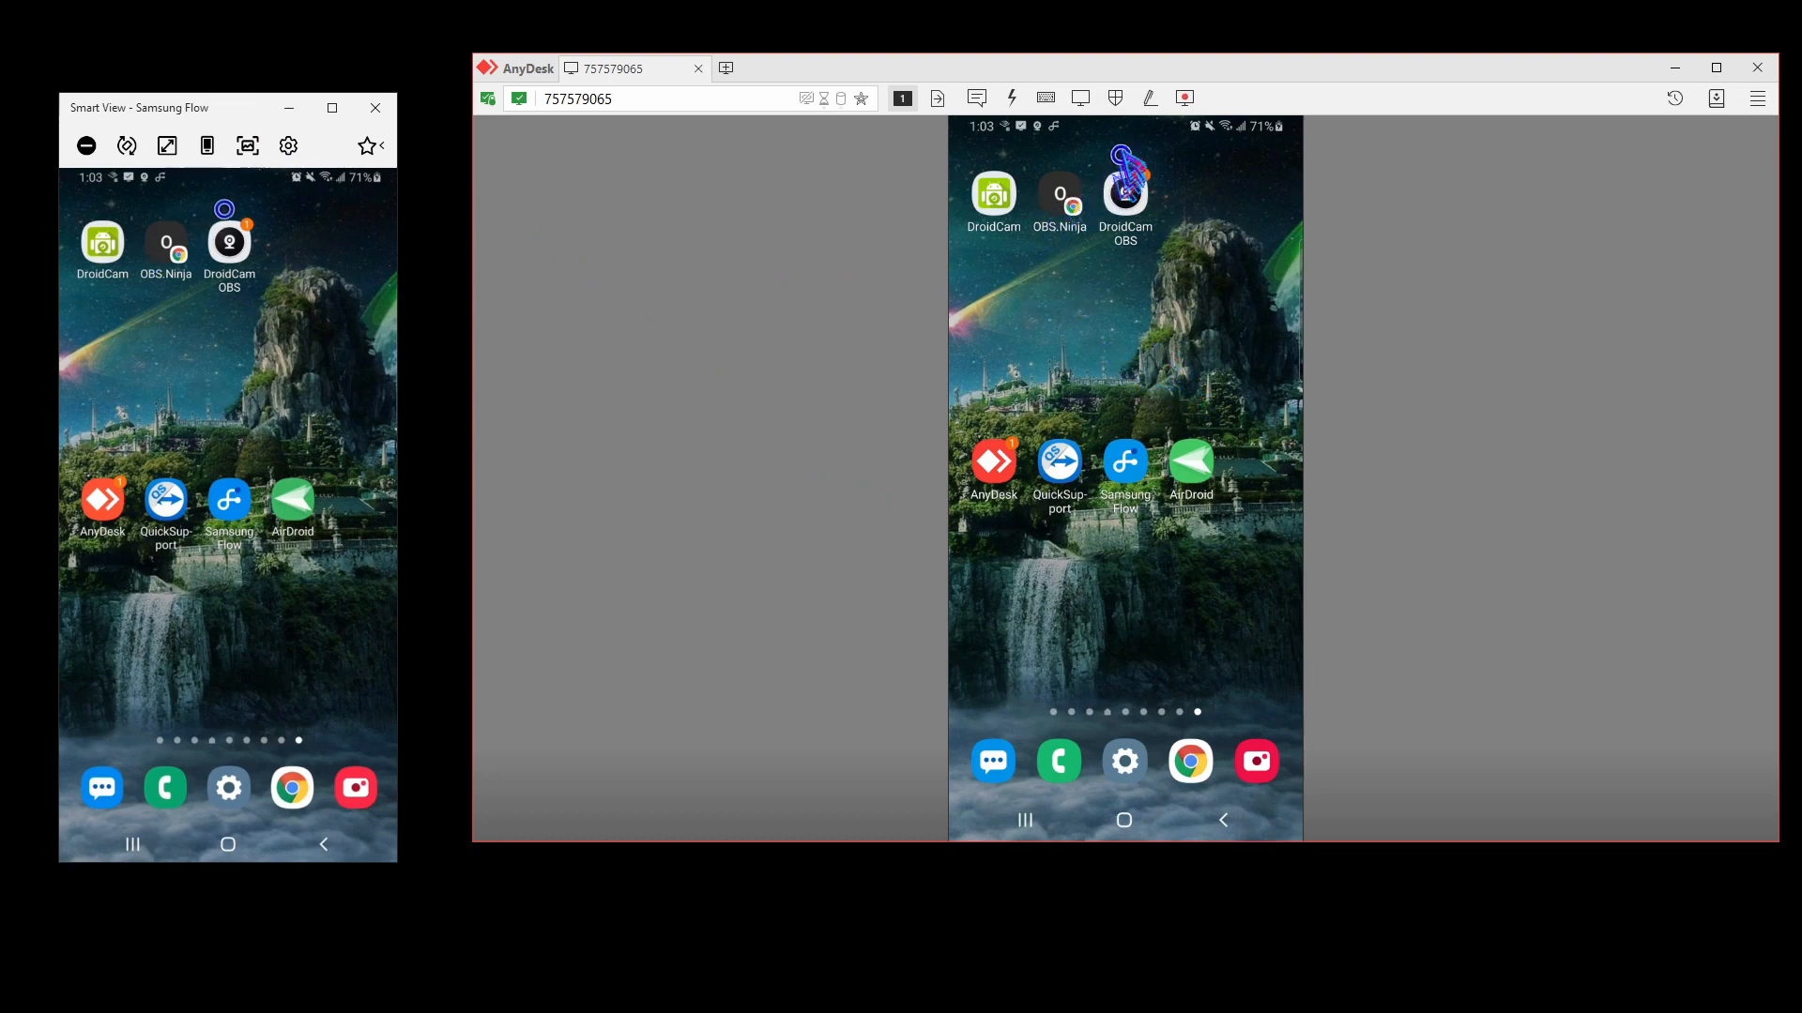
pyautogui.click(1100, 127)
pyautogui.moveTo(1102, 123); pyautogui.dragTo(1023, 398)
pyautogui.moveTo(1114, 125); pyautogui.dragTo(1113, 748)
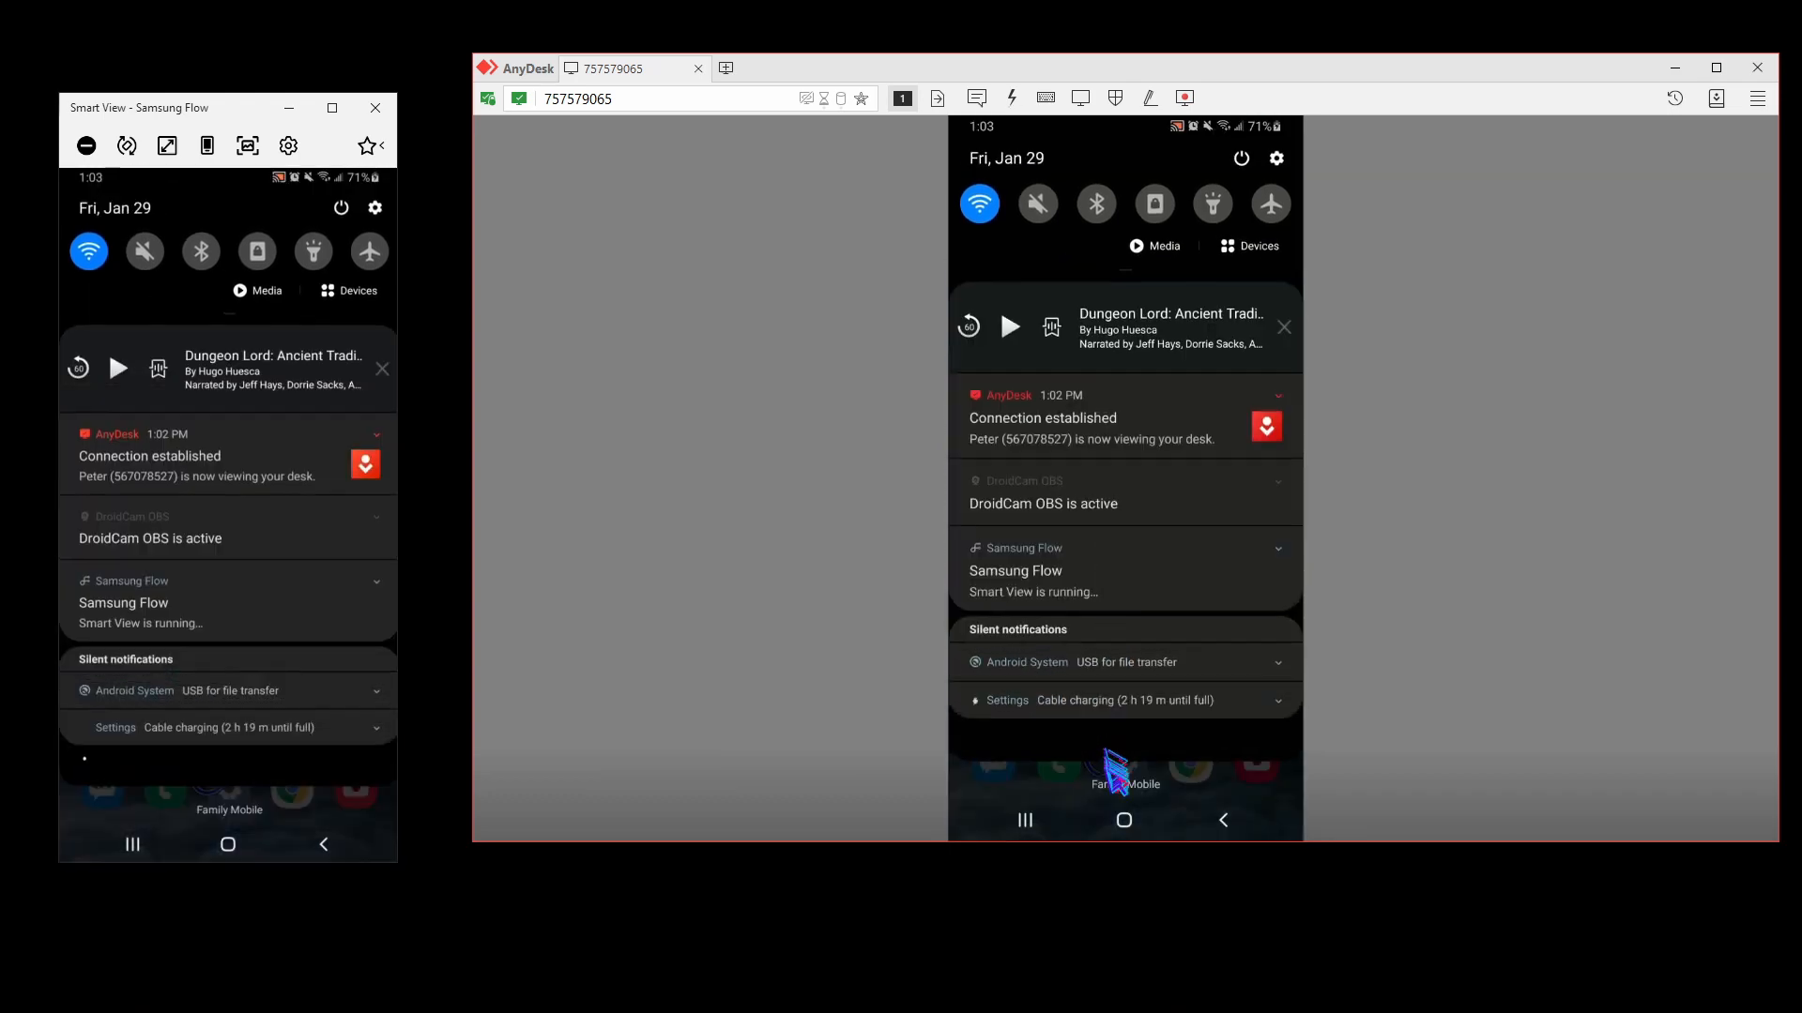
pyautogui.click(1112, 500)
pyautogui.click(1117, 502)
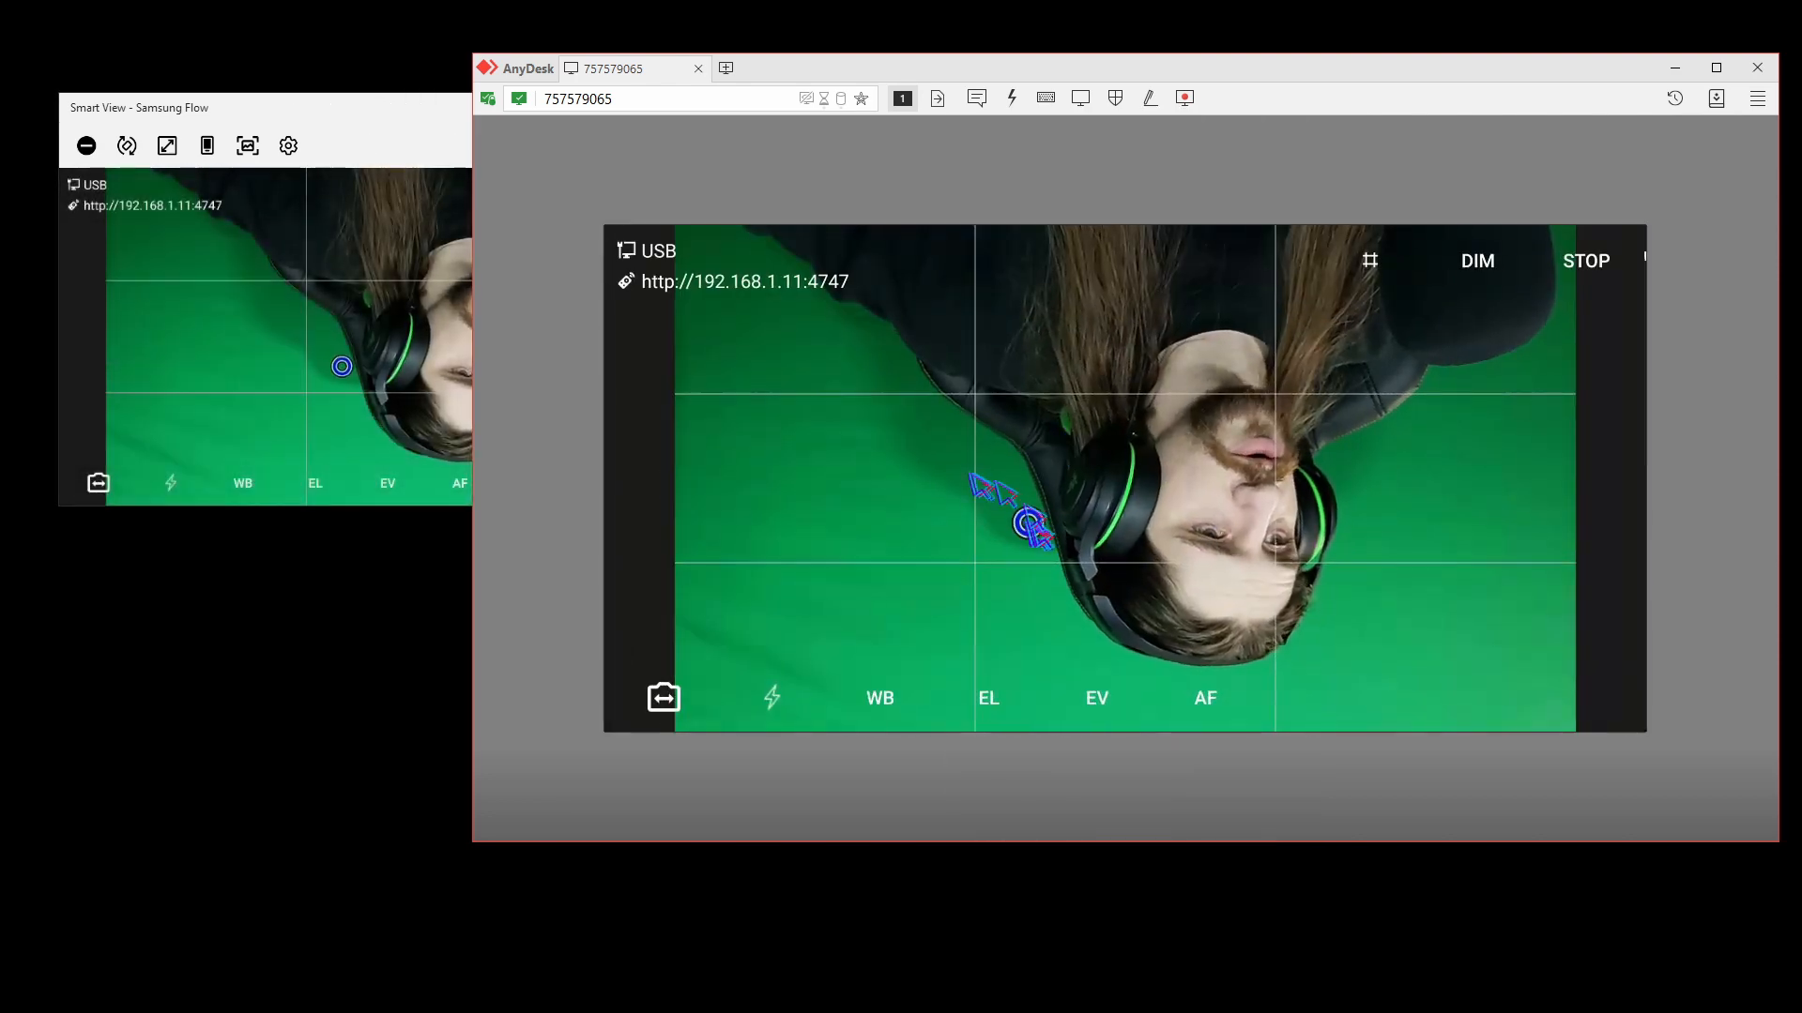
# Tap white balance, rearrange the AnyDesk and Smart View windows, and tap a focus point in the remote camera view.
pyautogui.click(884, 694)
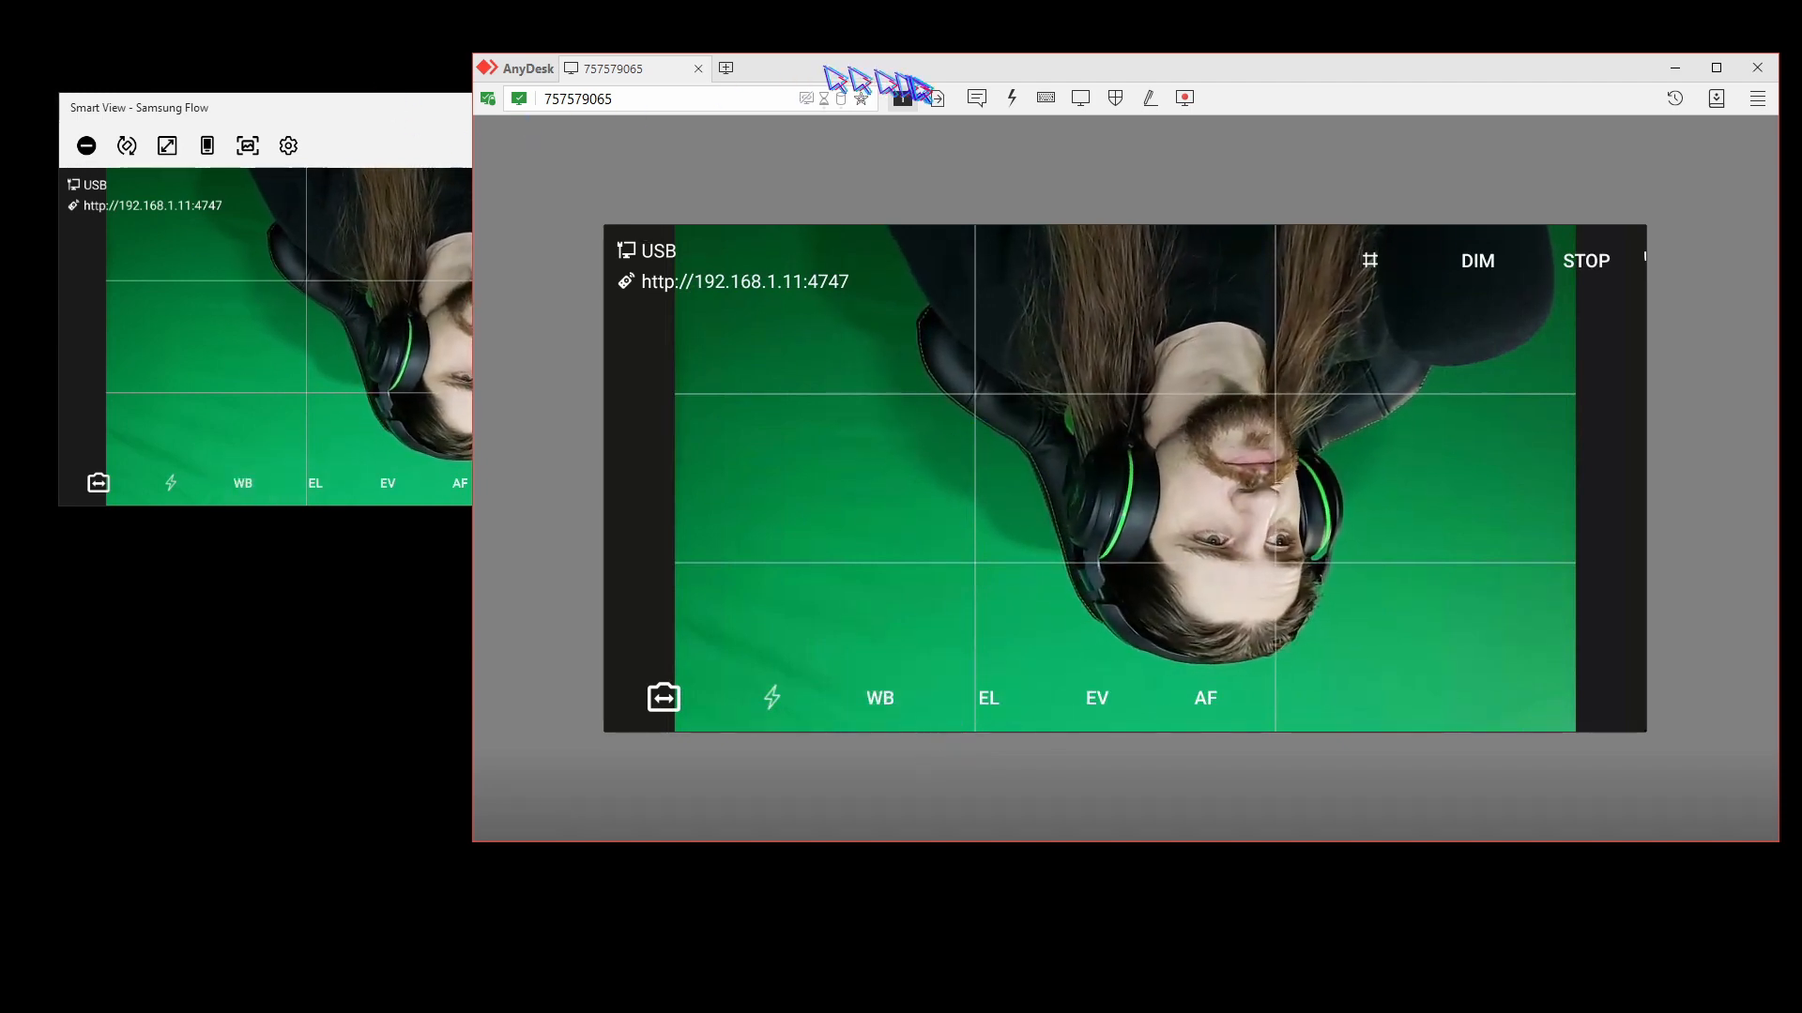
pyautogui.moveTo(929, 73); pyautogui.dragTo(976, 68)
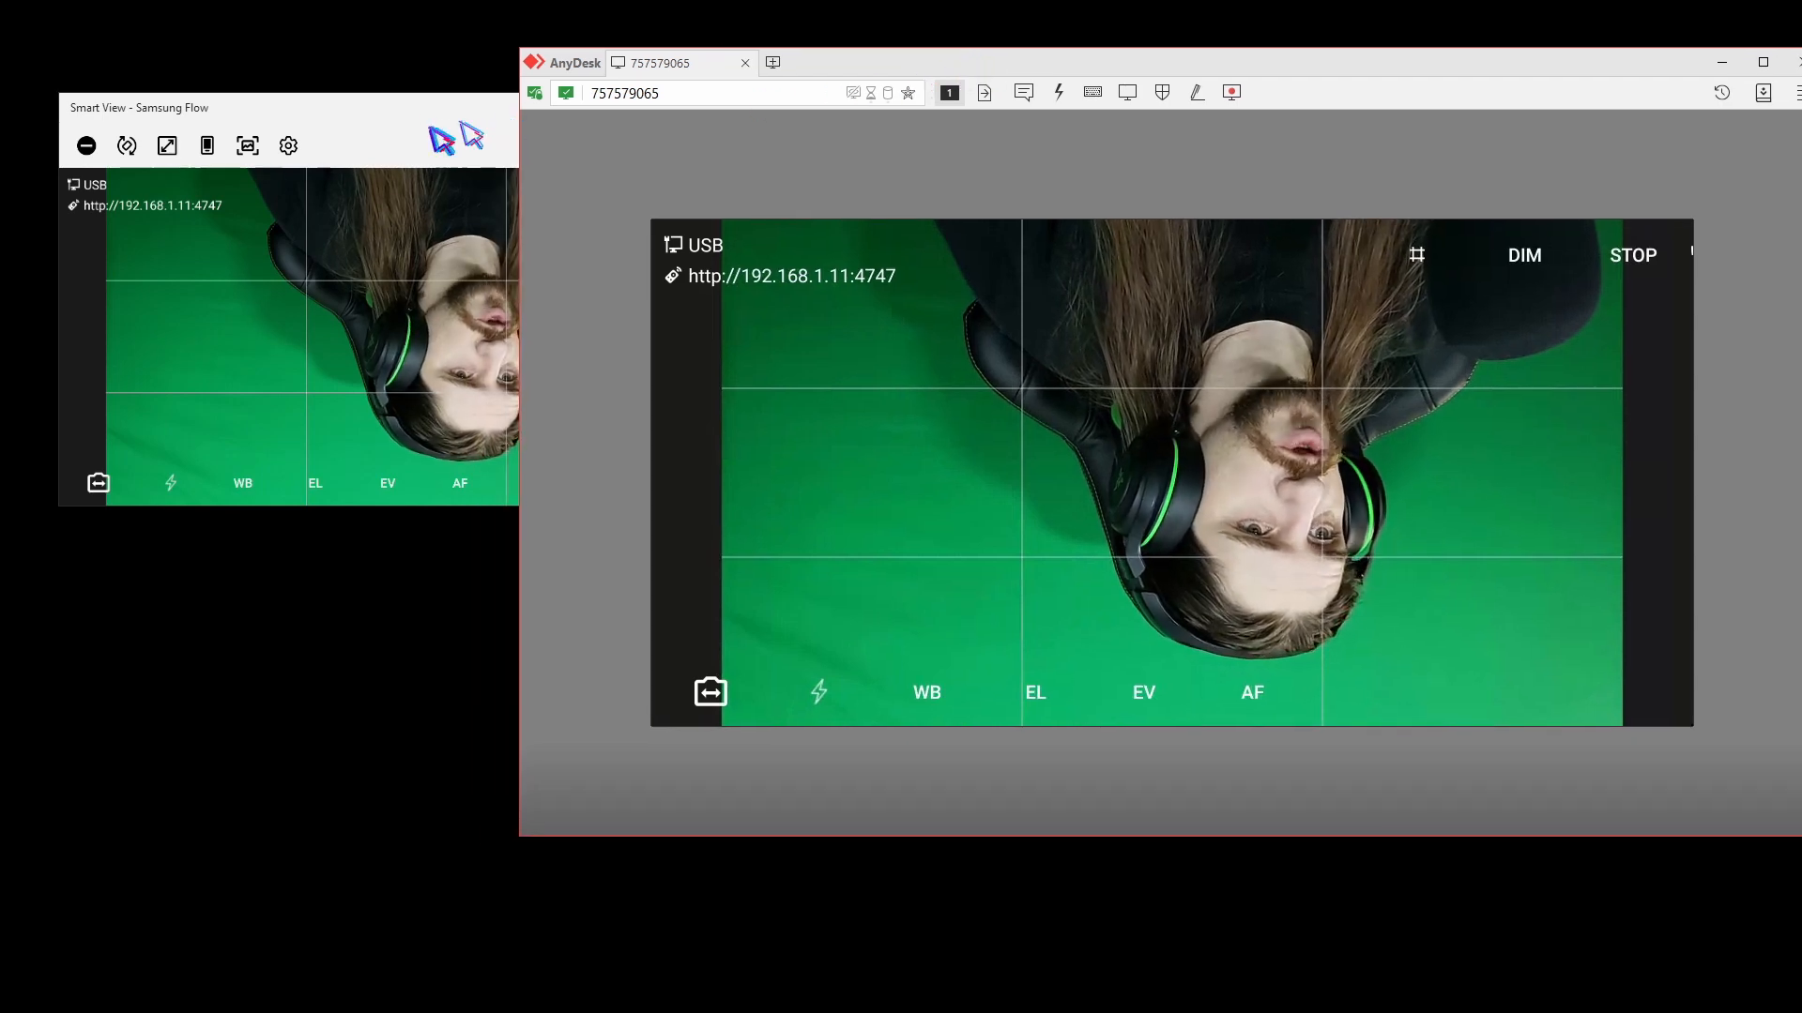
pyautogui.moveTo(441, 124); pyautogui.dragTo(441, 200)
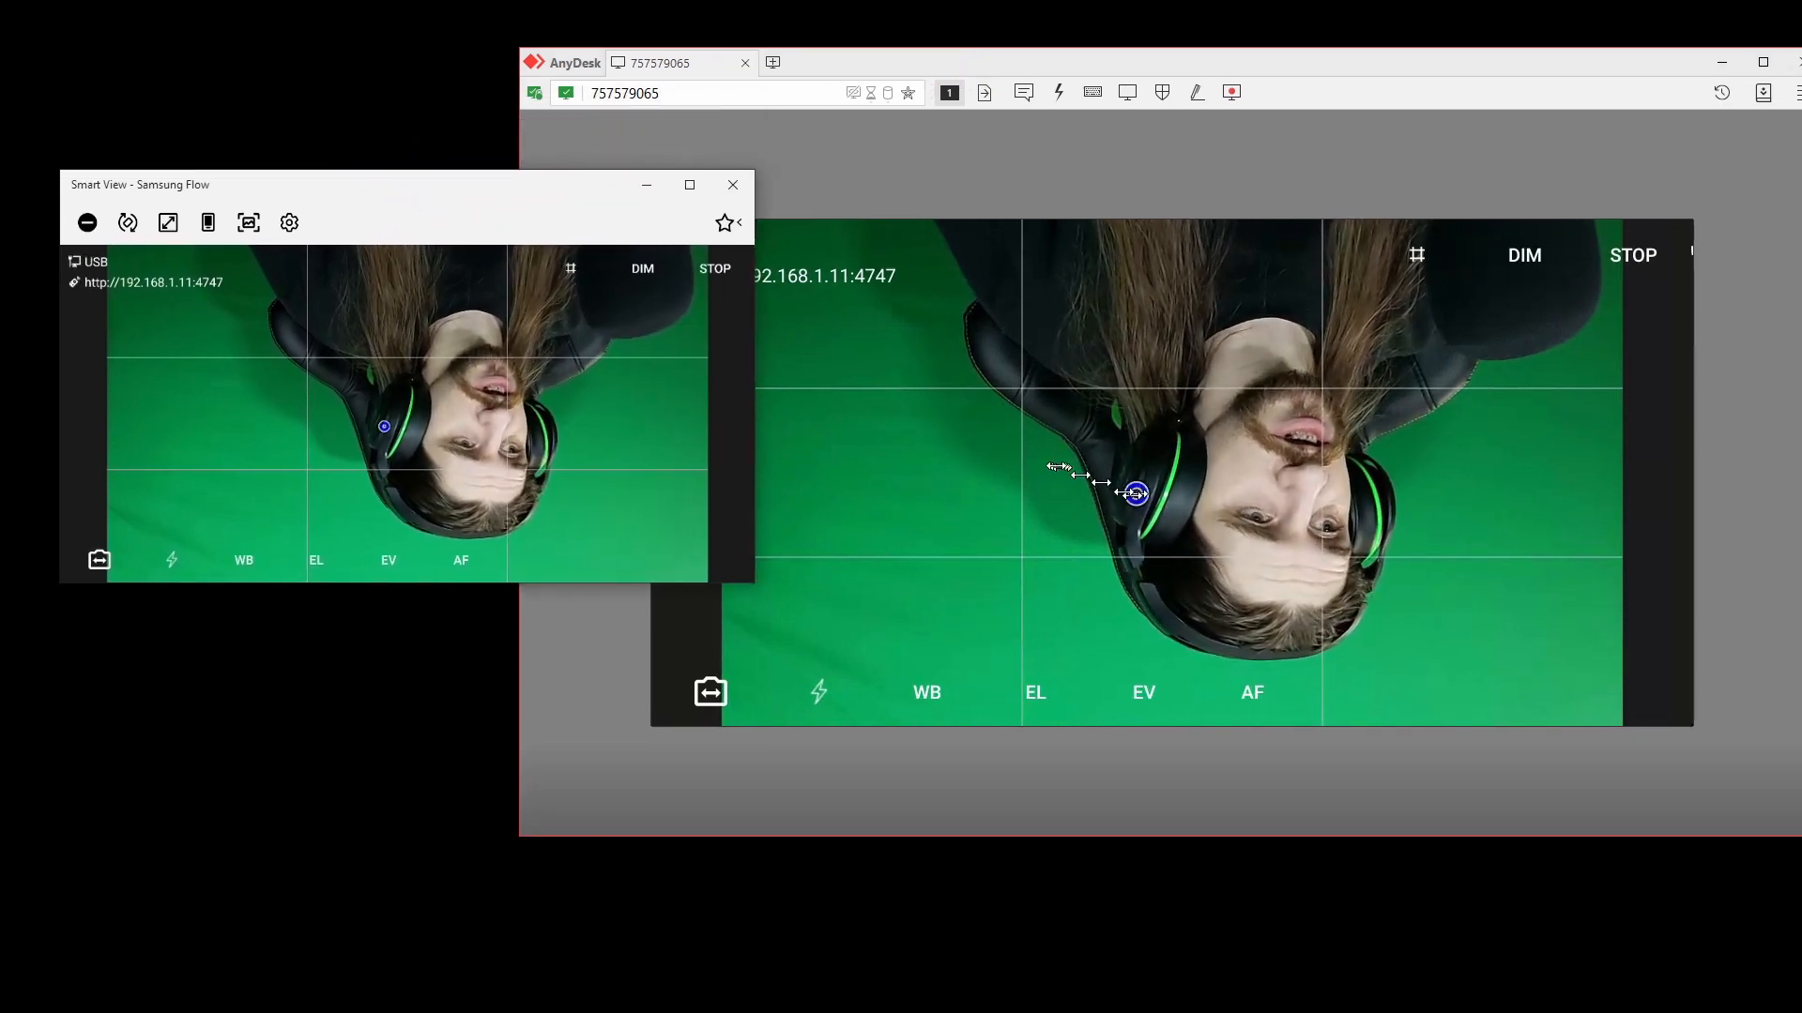
pyautogui.click(968, 439)
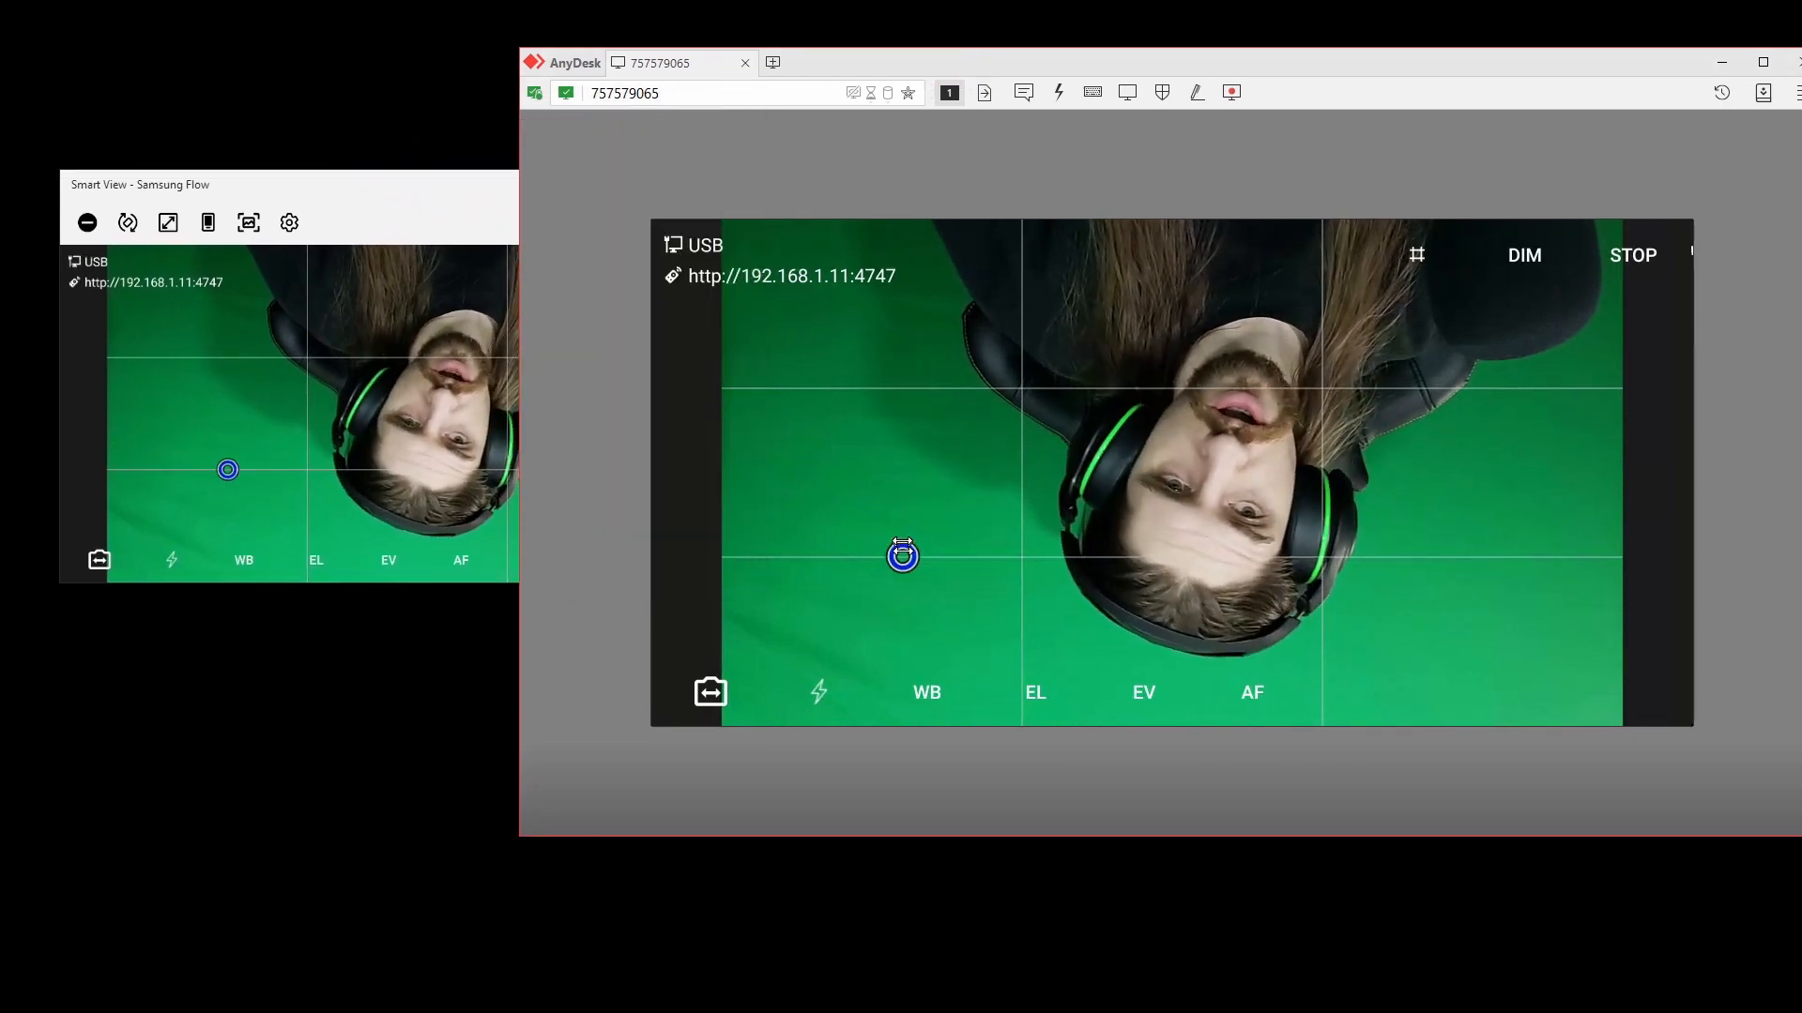